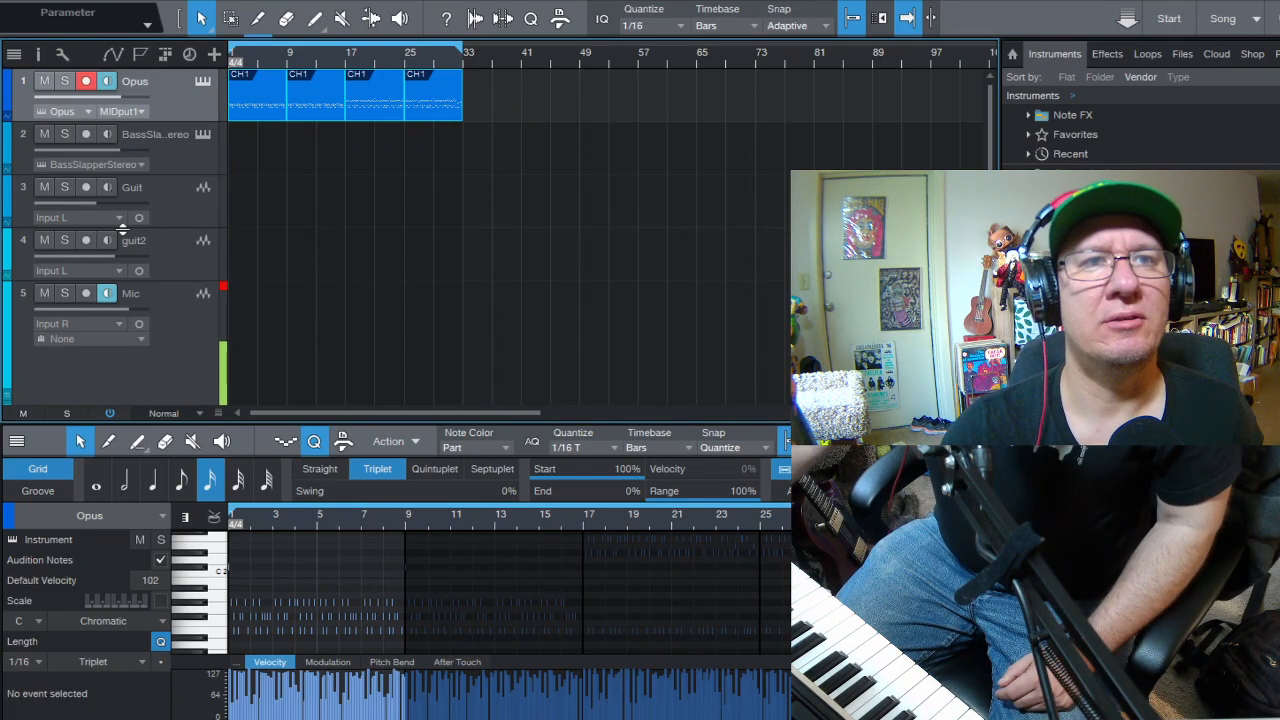
# - Arm the Guit track with input monitoring, show the mixer, and shorten the loop range to end at bar 17
pyautogui.click(85, 188)
pyautogui.click(210, 200)
pyautogui.click(104, 190)
pyautogui.press('F3')
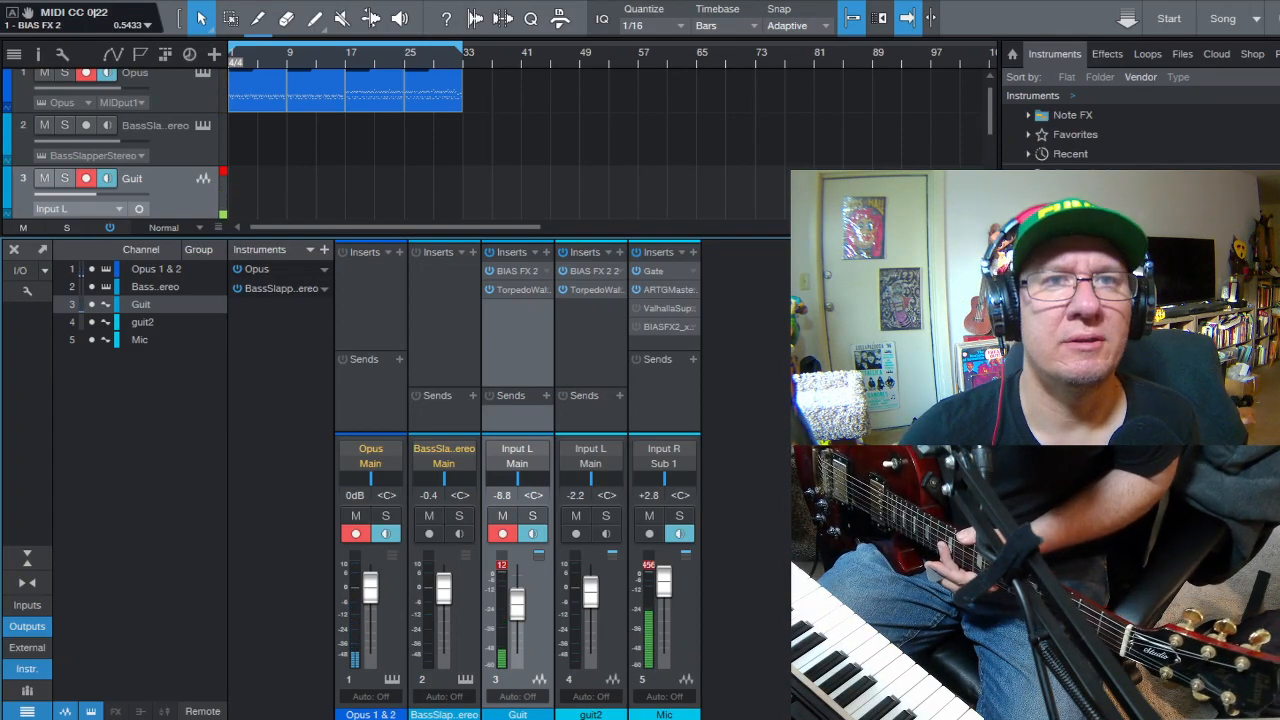
pyautogui.moveTo(462, 50); pyautogui.dragTo(349, 57)
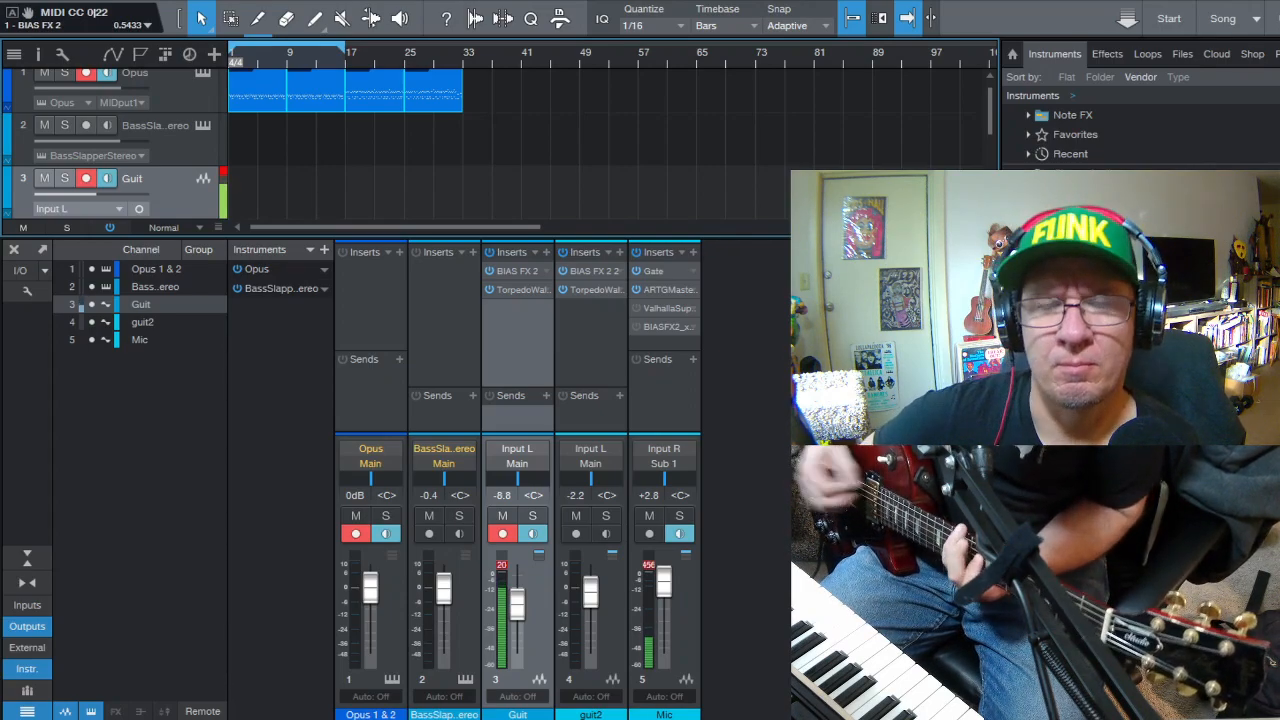
# - Create a one-bar part on the Bass Slapper track, move it to bar 1, and open it in the note editor
pyautogui.click(354, 138)
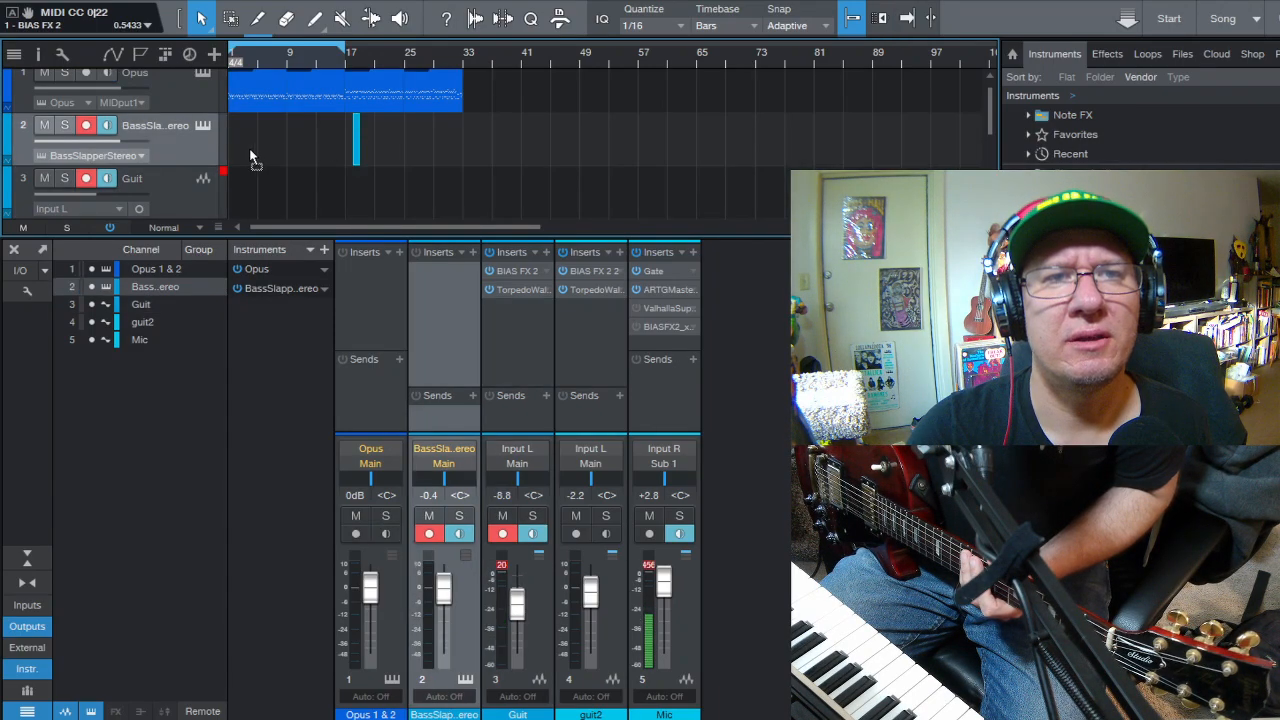
pyautogui.moveTo(238, 150); pyautogui.dragTo(233, 150)
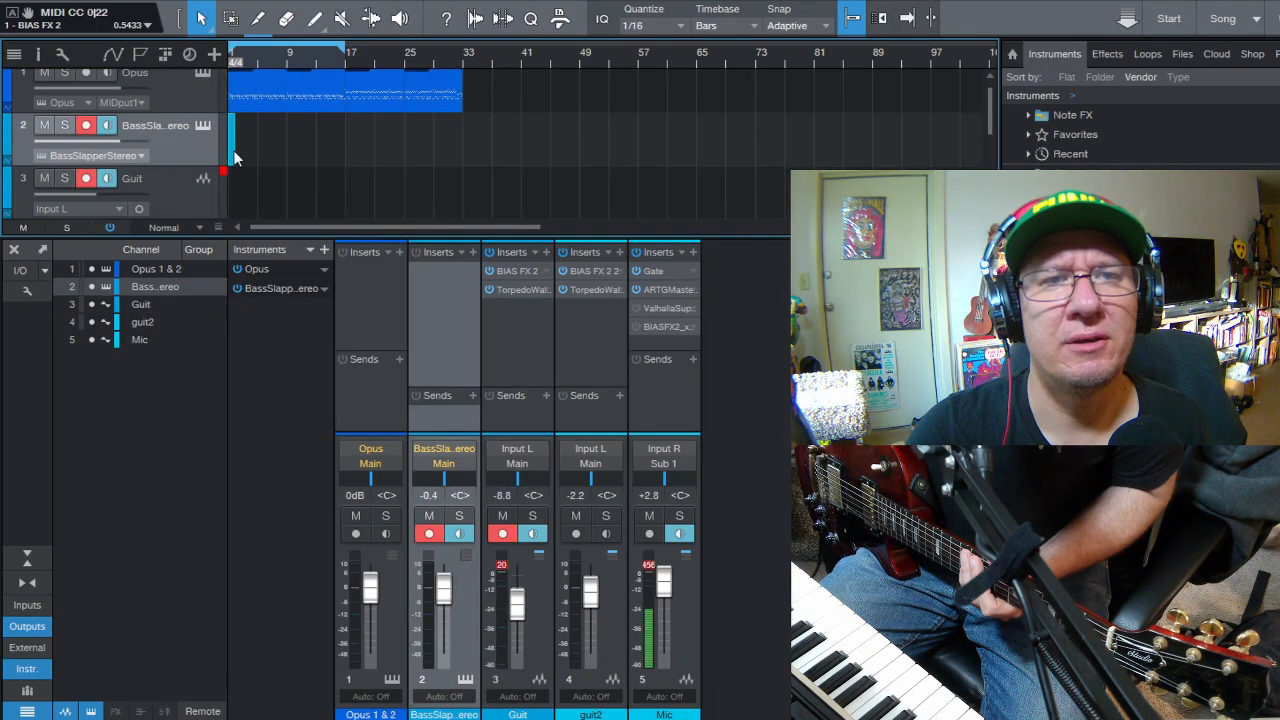
pyautogui.doubleClick(233, 150)
pyautogui.scroll(-3, 320, 599)
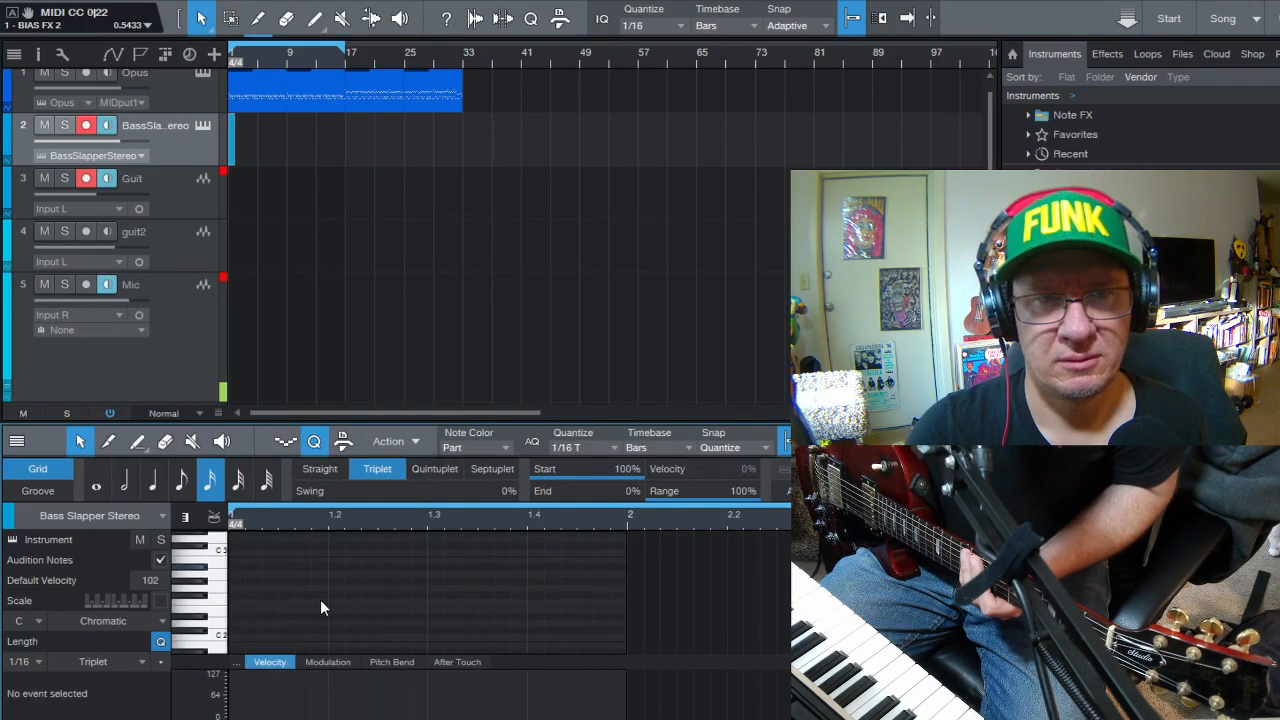
# - Draw eighth-length bass notes D2, C2 and D2 from the start of bar 1, using a straight 1/16 grid
pyautogui.click(139, 446)
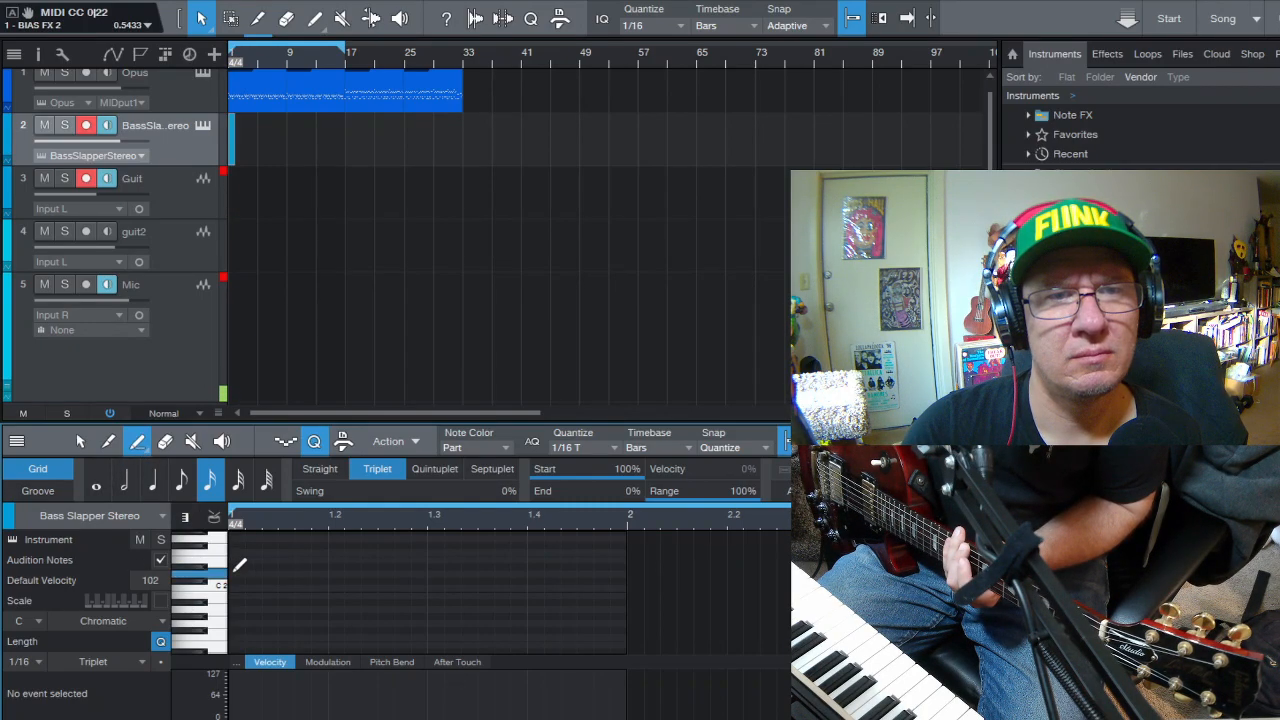
pyautogui.click(268, 571)
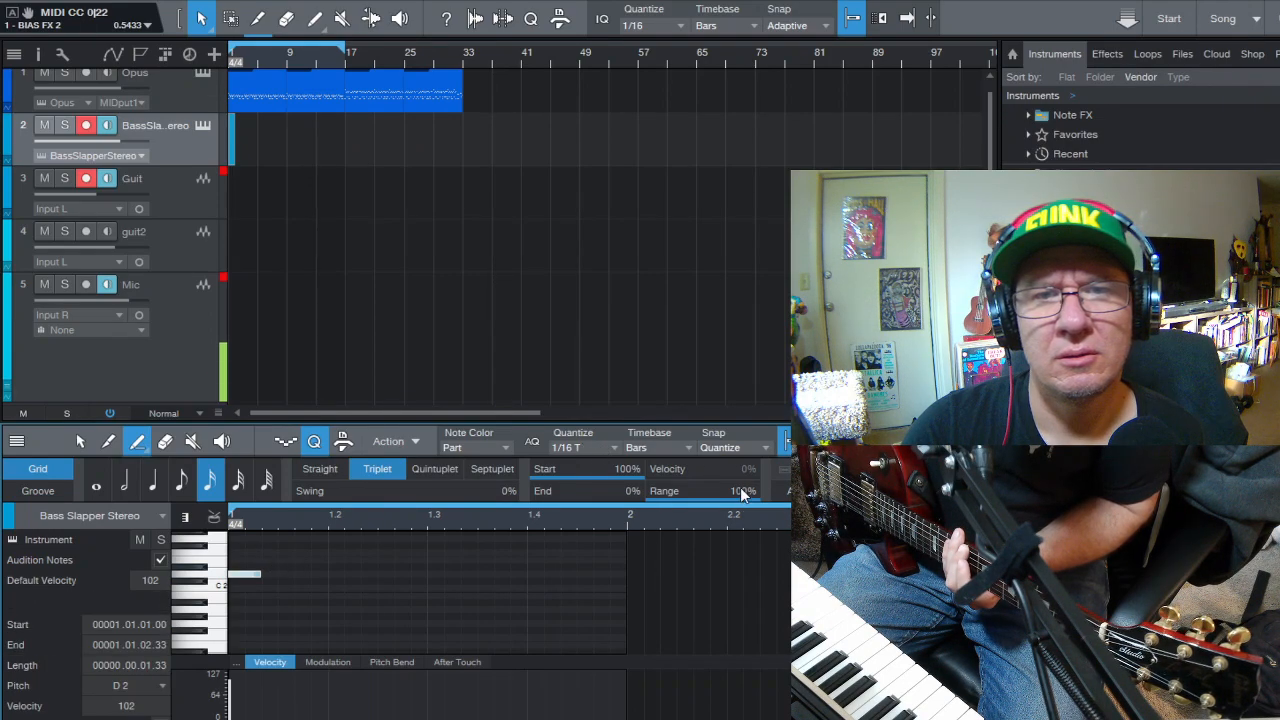
pyautogui.click(320, 469)
pyautogui.moveTo(265, 578); pyautogui.dragTo(281, 578)
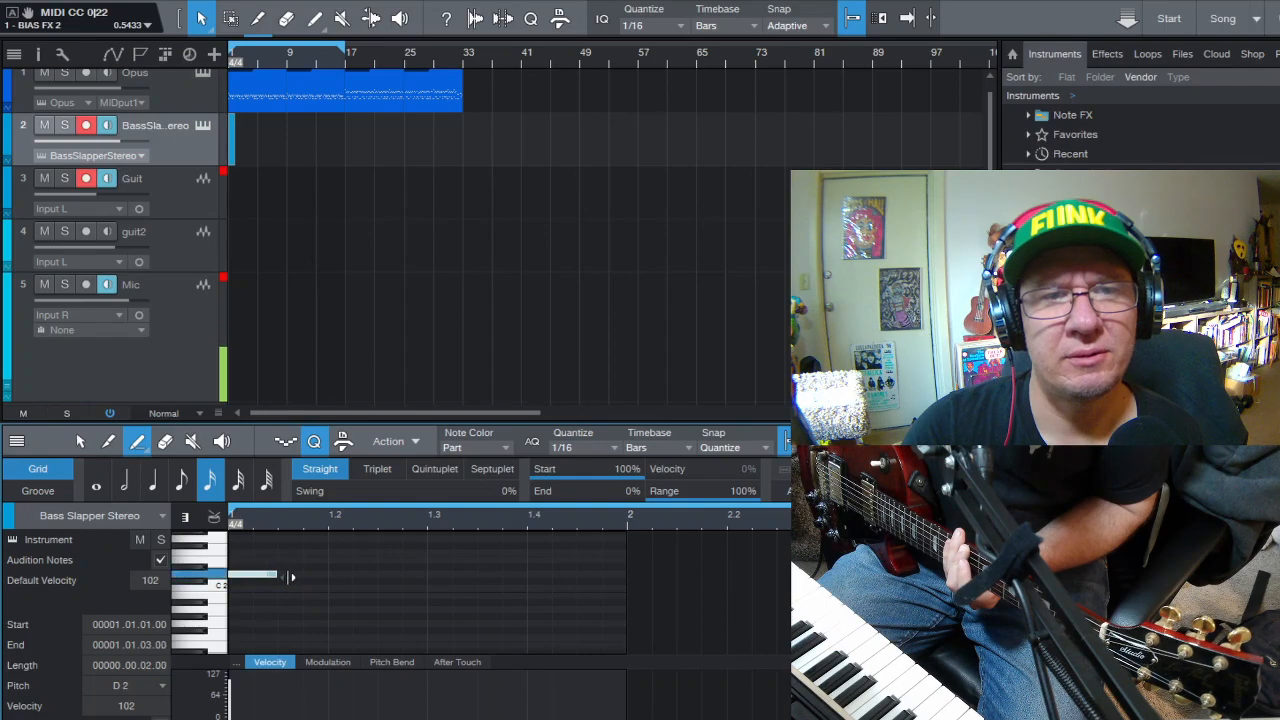
pyautogui.click(281, 586)
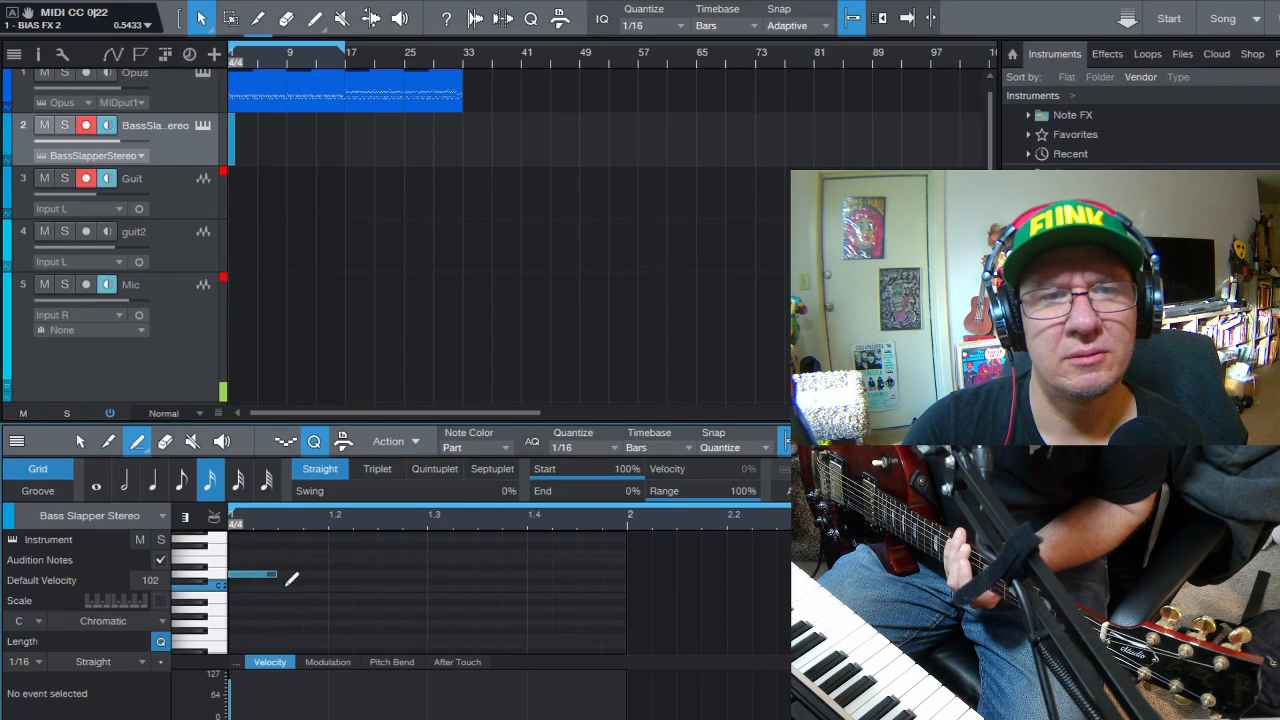
pyautogui.click(331, 575)
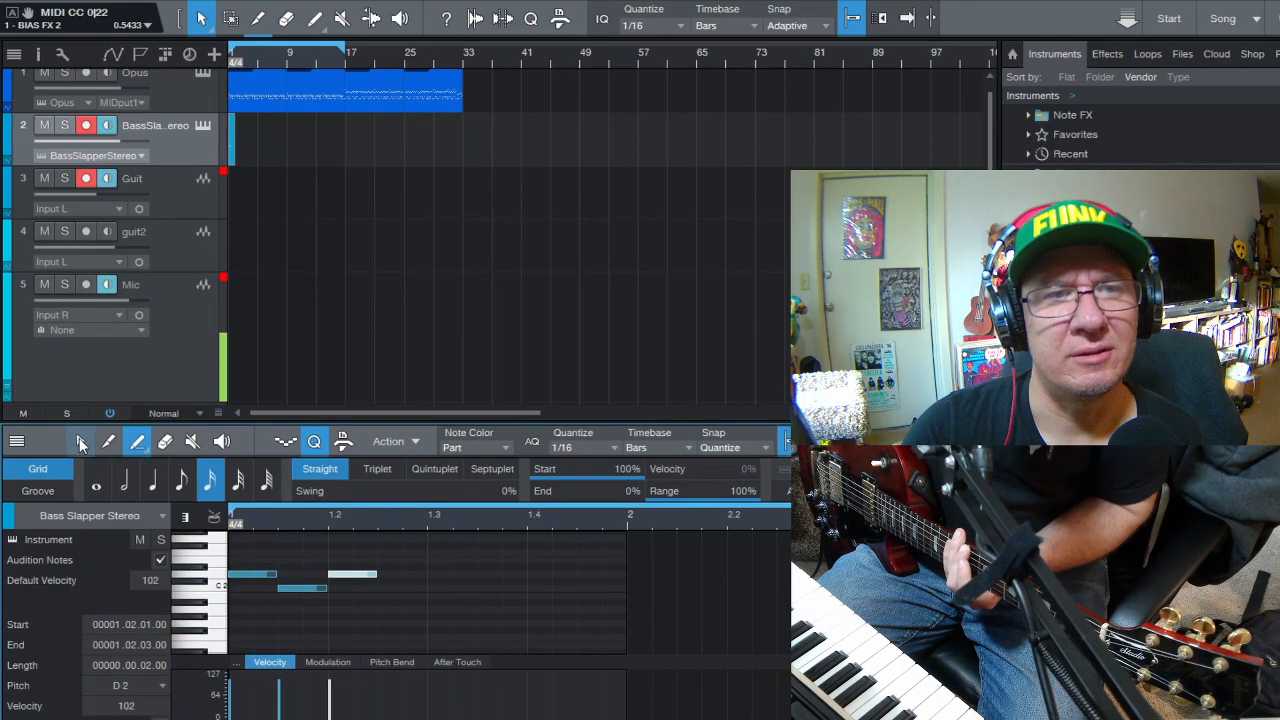
# - Move the three bass notes together so they start on beat 1.2, and play the result
pyautogui.click(80, 441)
pyautogui.click(380, 617)
pyautogui.click(250, 577)
pyautogui.moveTo(250, 574); pyautogui.dragTo(340, 577)
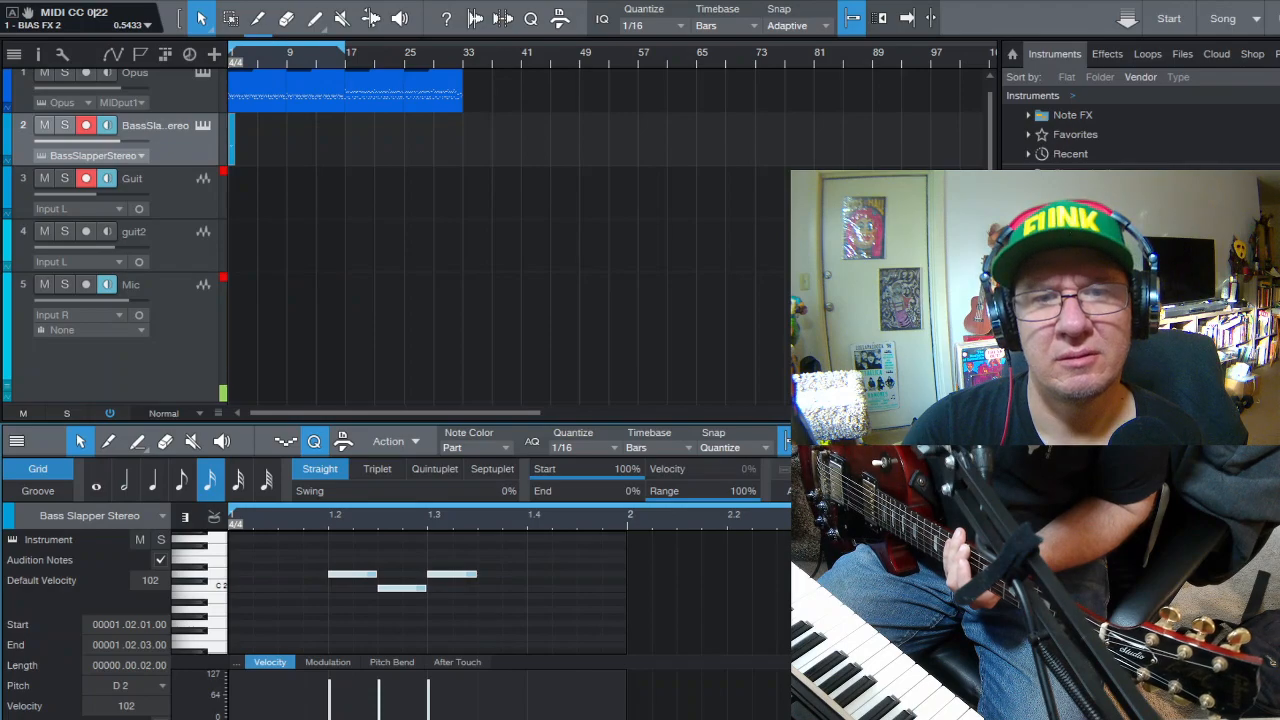
pyautogui.press('space')
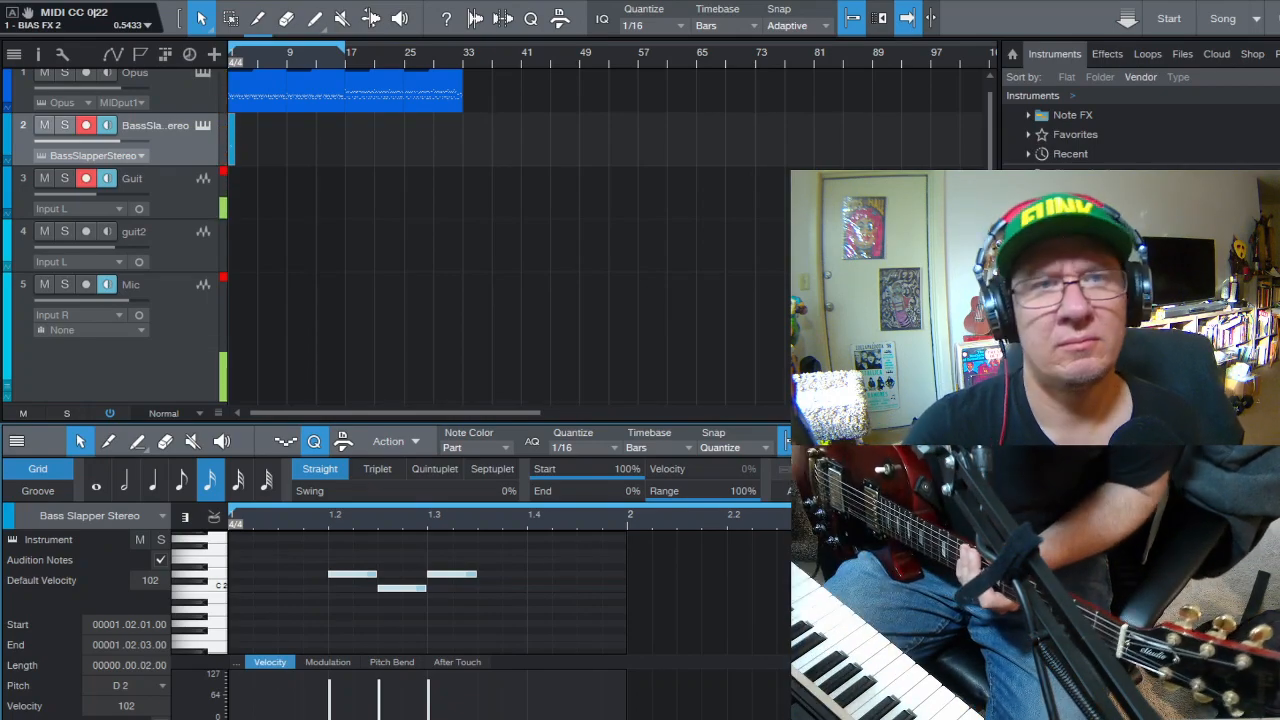
# - Extend the Bass Slapper part to two bars so it ends at bar 3
pyautogui.moveTo(235, 135); pyautogui.dragTo(243, 135)
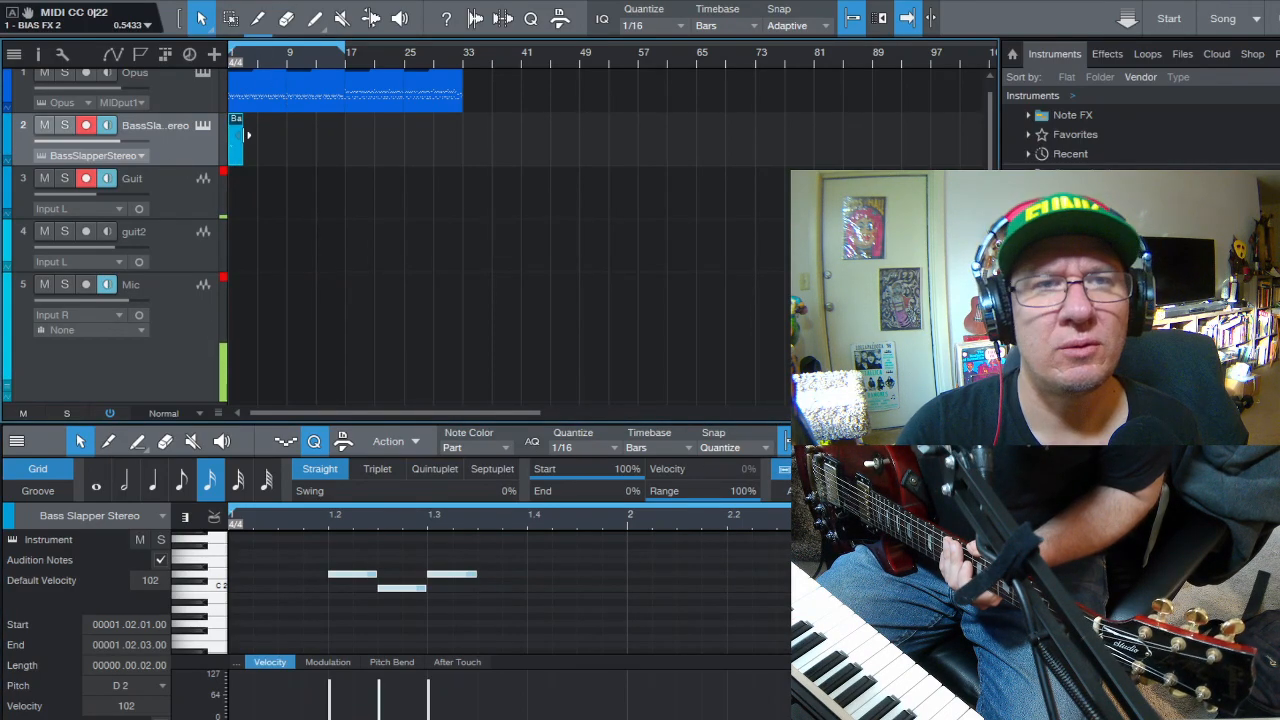
pyautogui.moveTo(257, 58); pyautogui.dragTo(158, 514)
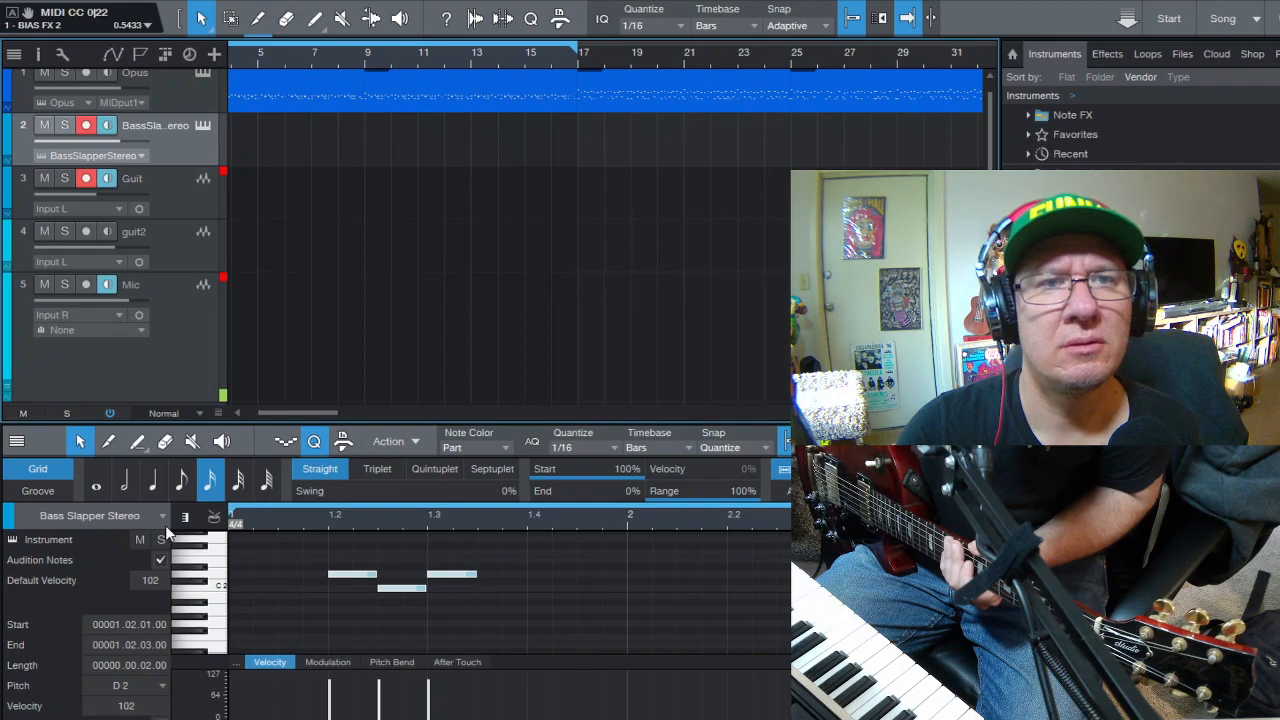
pyautogui.moveTo(287, 411); pyautogui.dragTo(270, 411)
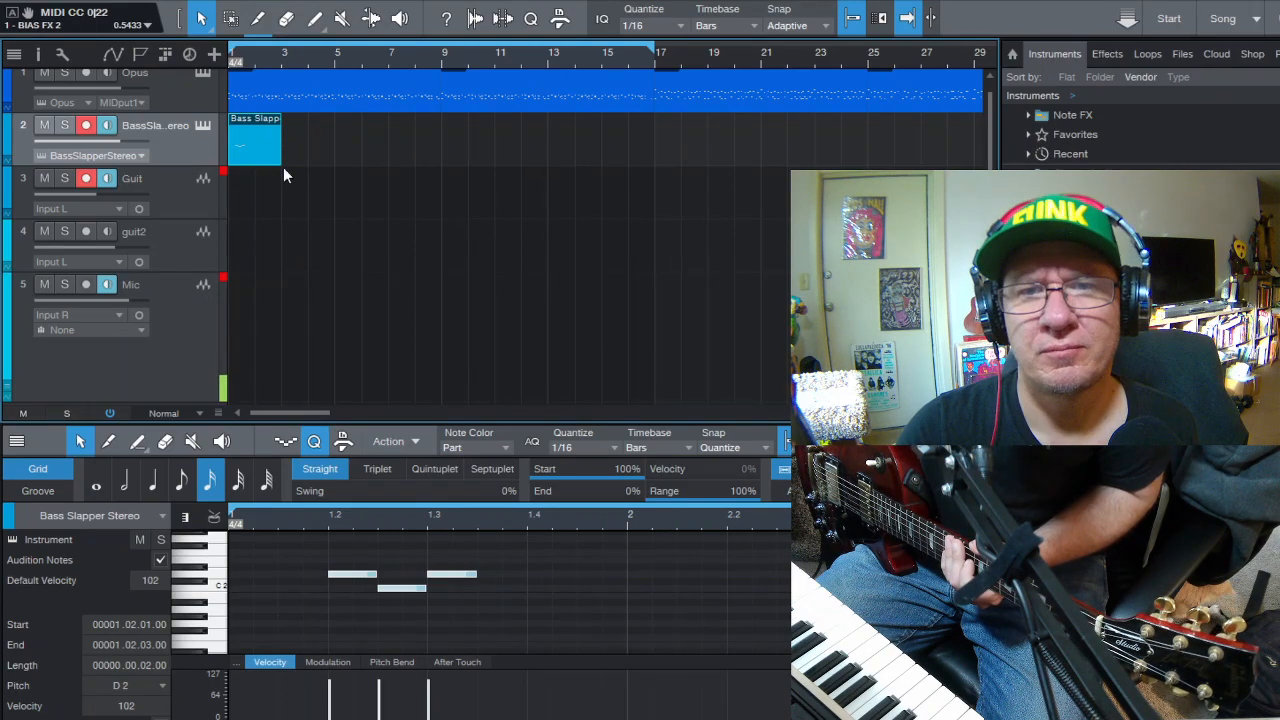
pyautogui.scroll(-4, 537, 513)
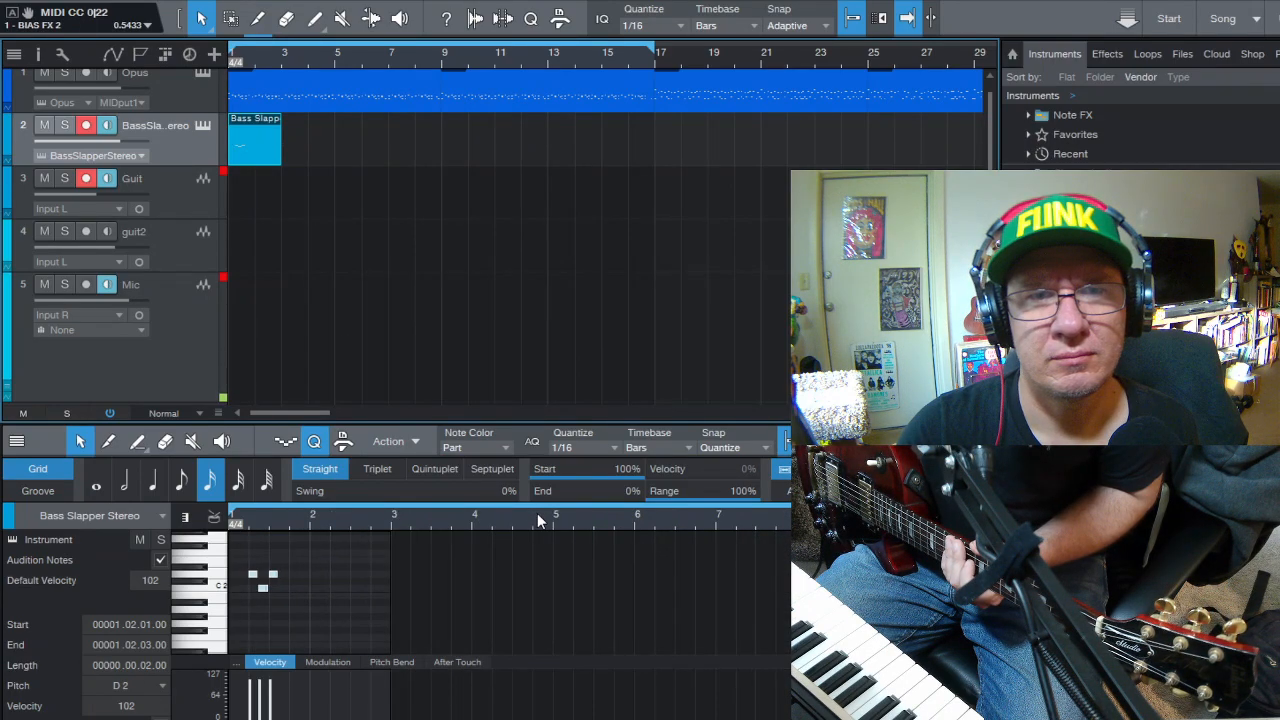
pyautogui.moveTo(282, 150); pyautogui.dragTo(285, 150)
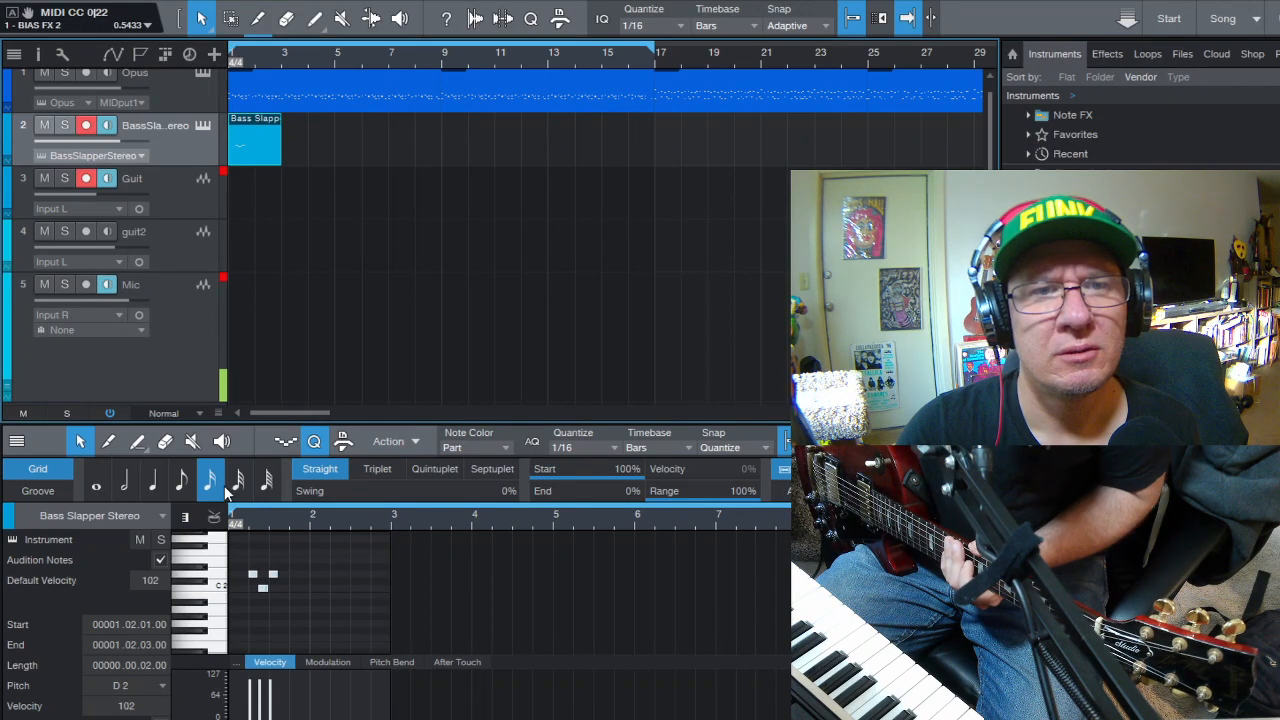
# - Draw an eighth-length F2 note on beat 1.4 and transpose it down an octave to F1
pyautogui.click(140, 445)
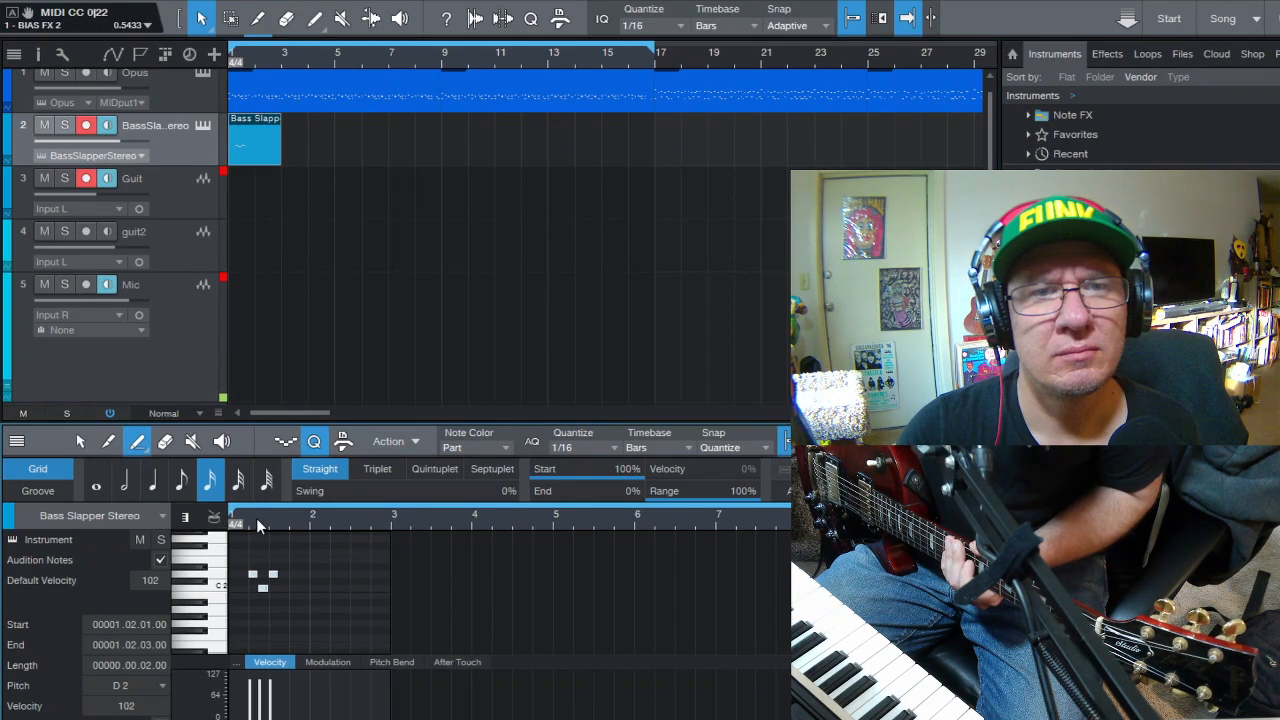
pyautogui.scroll(3, 257, 518)
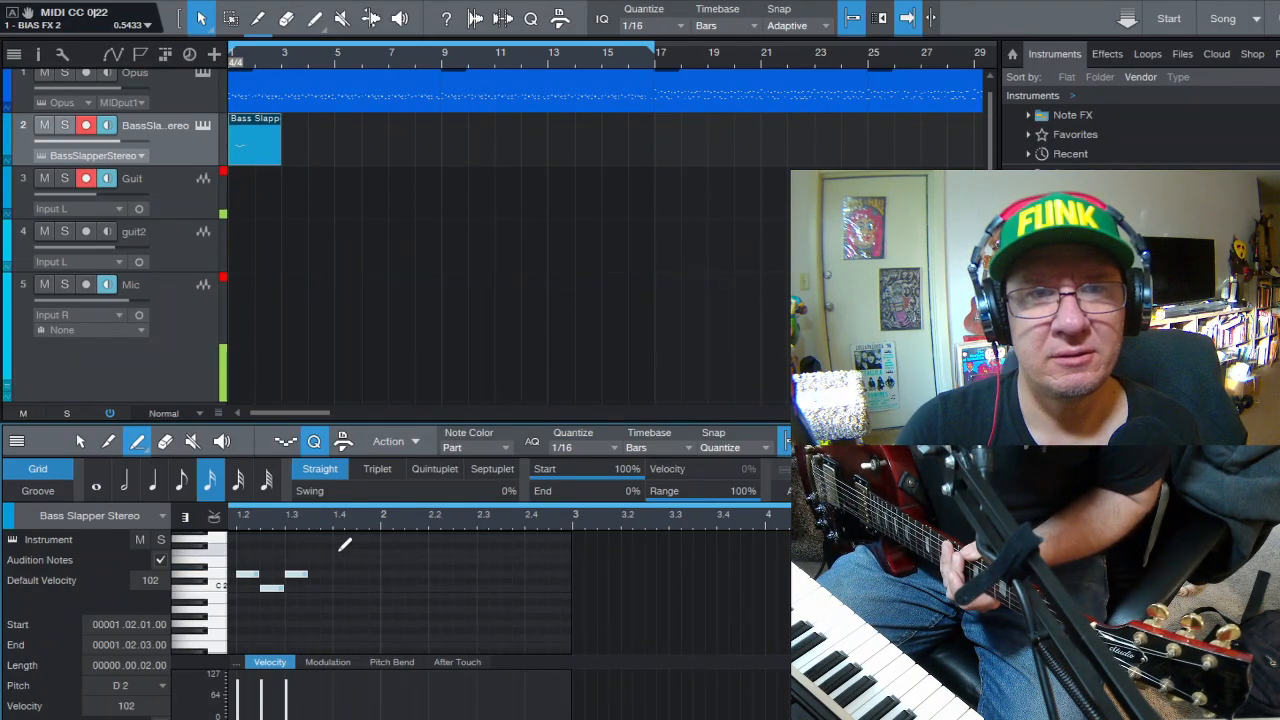
pyautogui.click(338, 552)
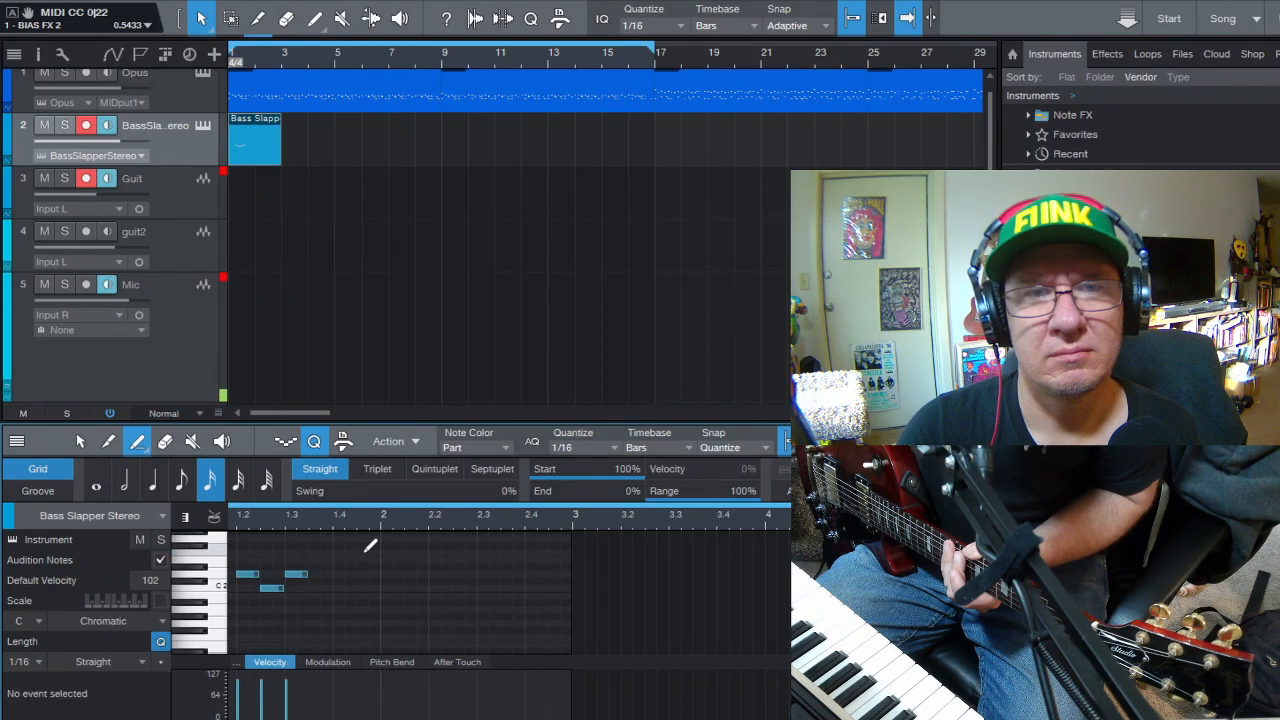
pyautogui.click(343, 552)
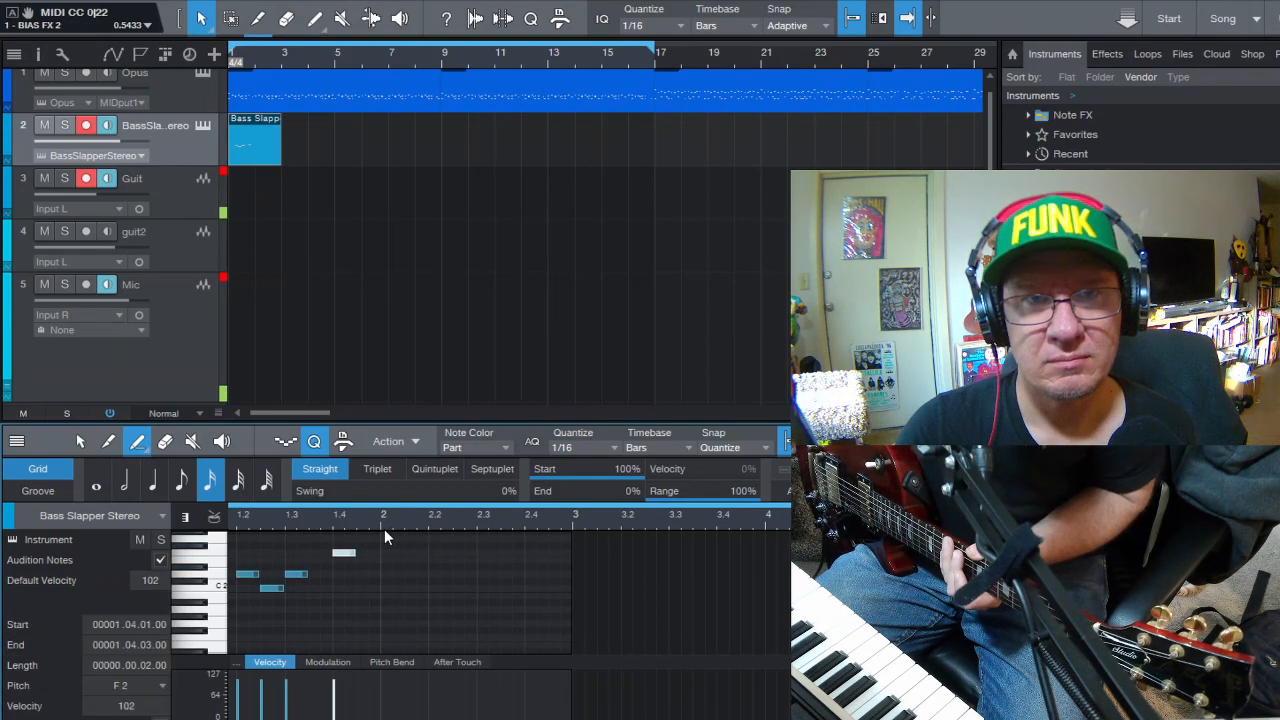
pyautogui.click(80, 441)
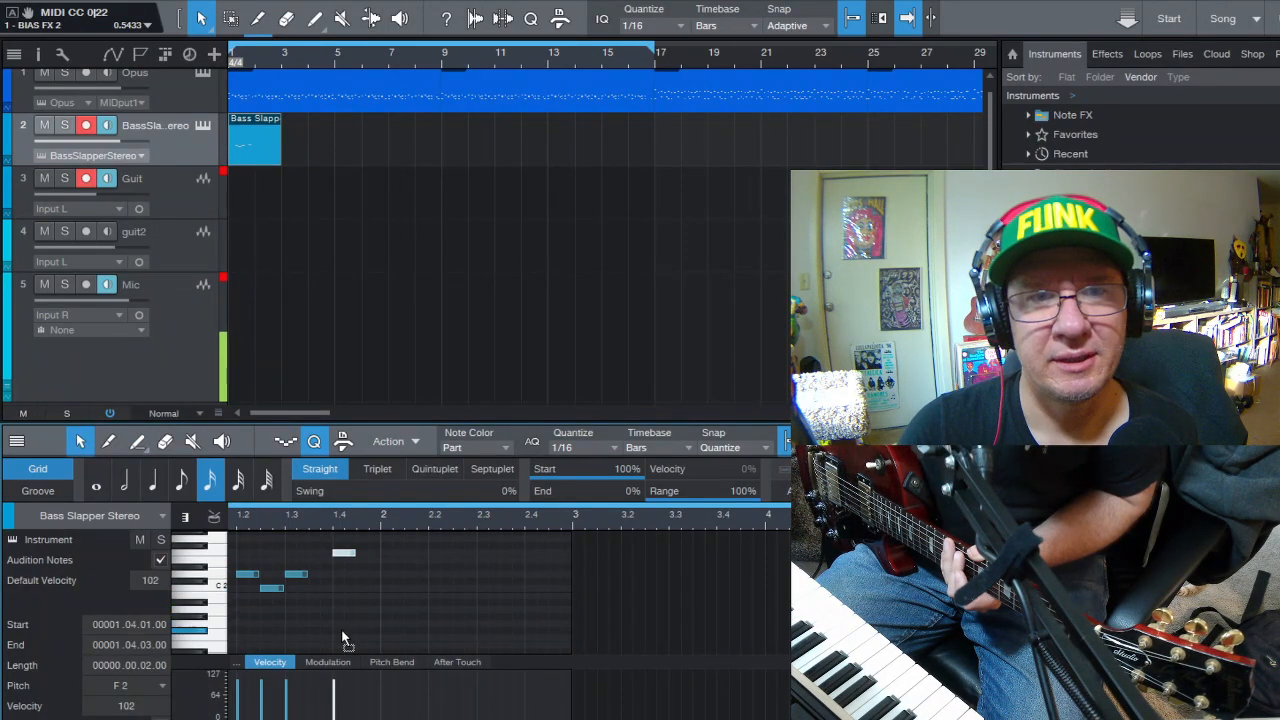
pyautogui.hotkey('shift', 'Down')
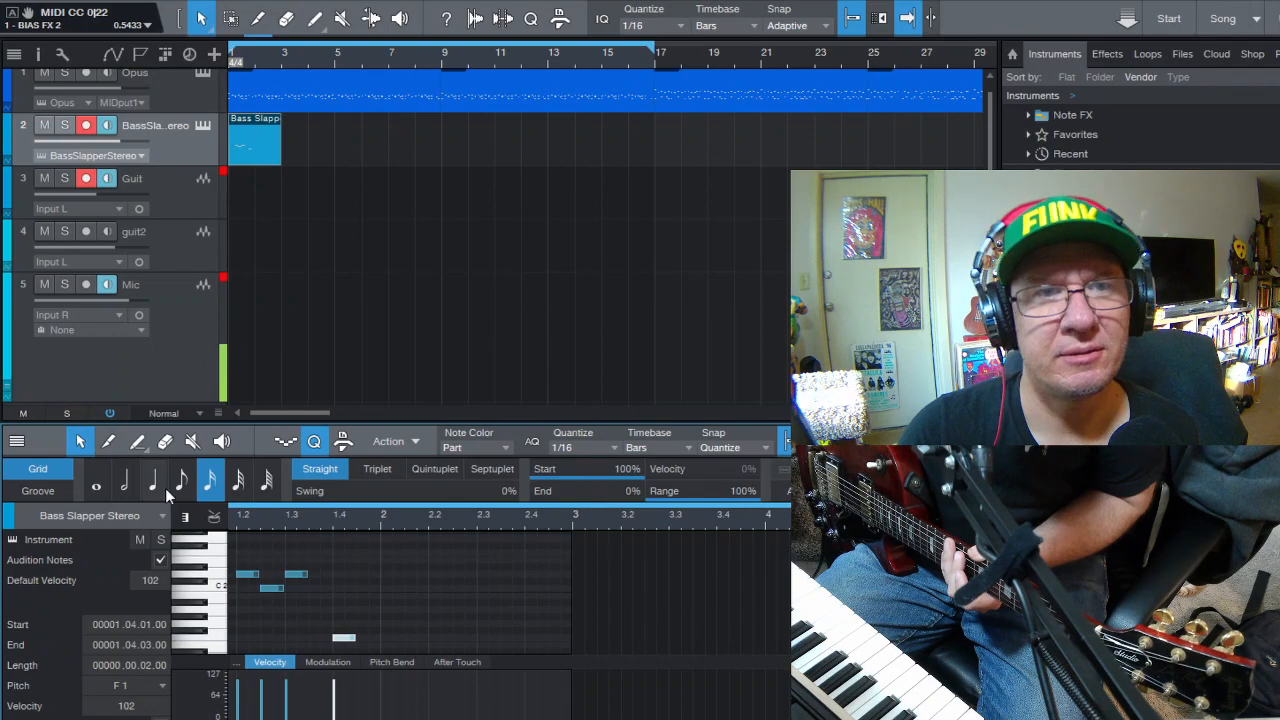
# - Draw eighth-length bass notes G1 on beat 2.1 and C2 on beat 2.2
pyautogui.click(138, 441)
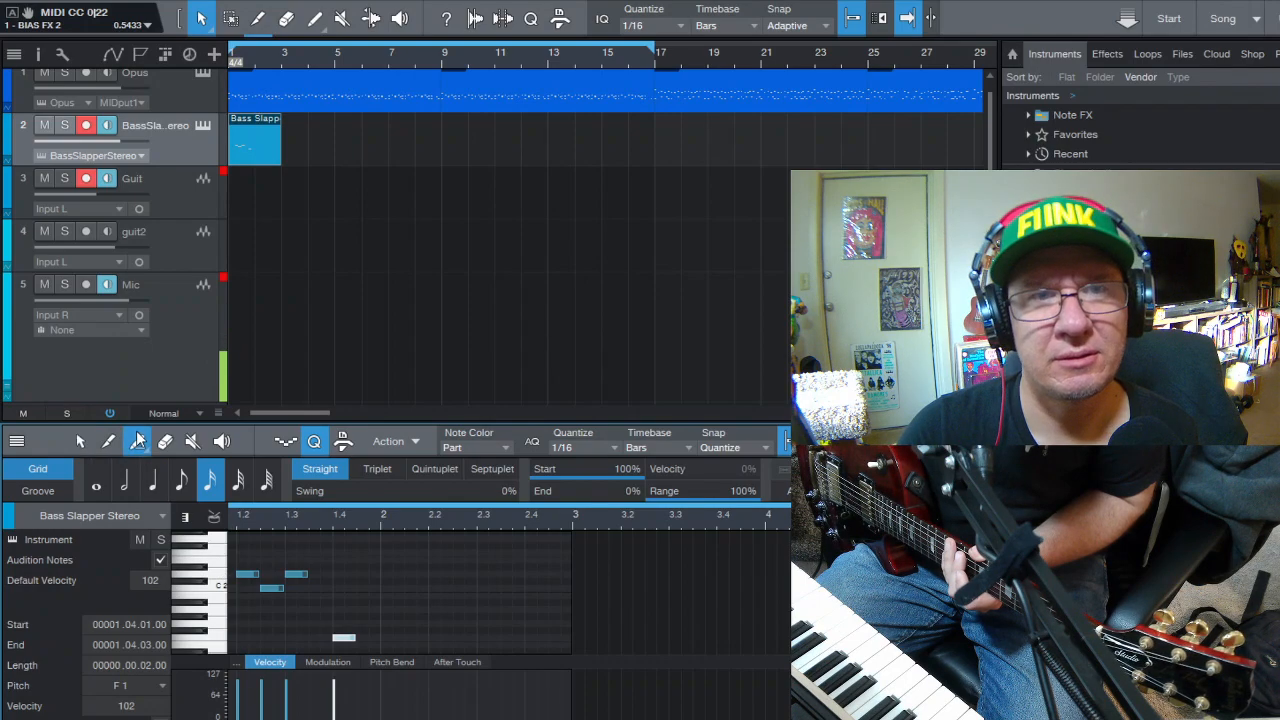
pyautogui.click(389, 622)
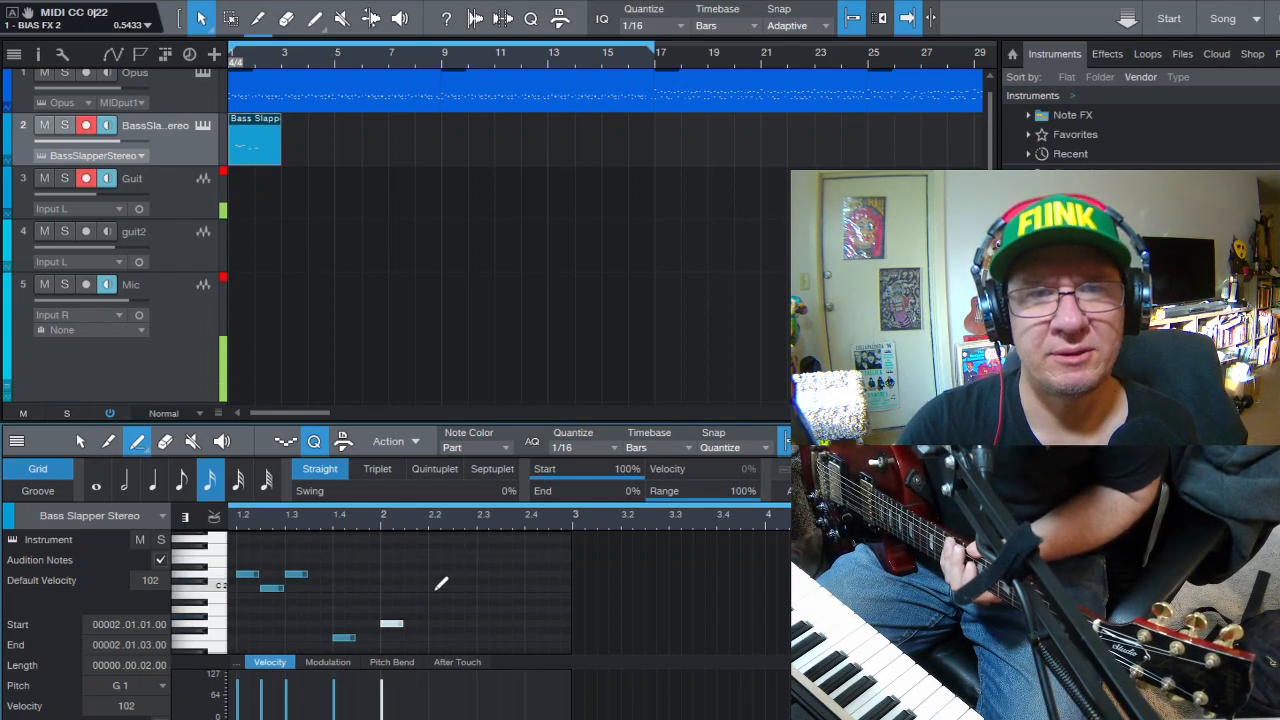
pyautogui.click(432, 584)
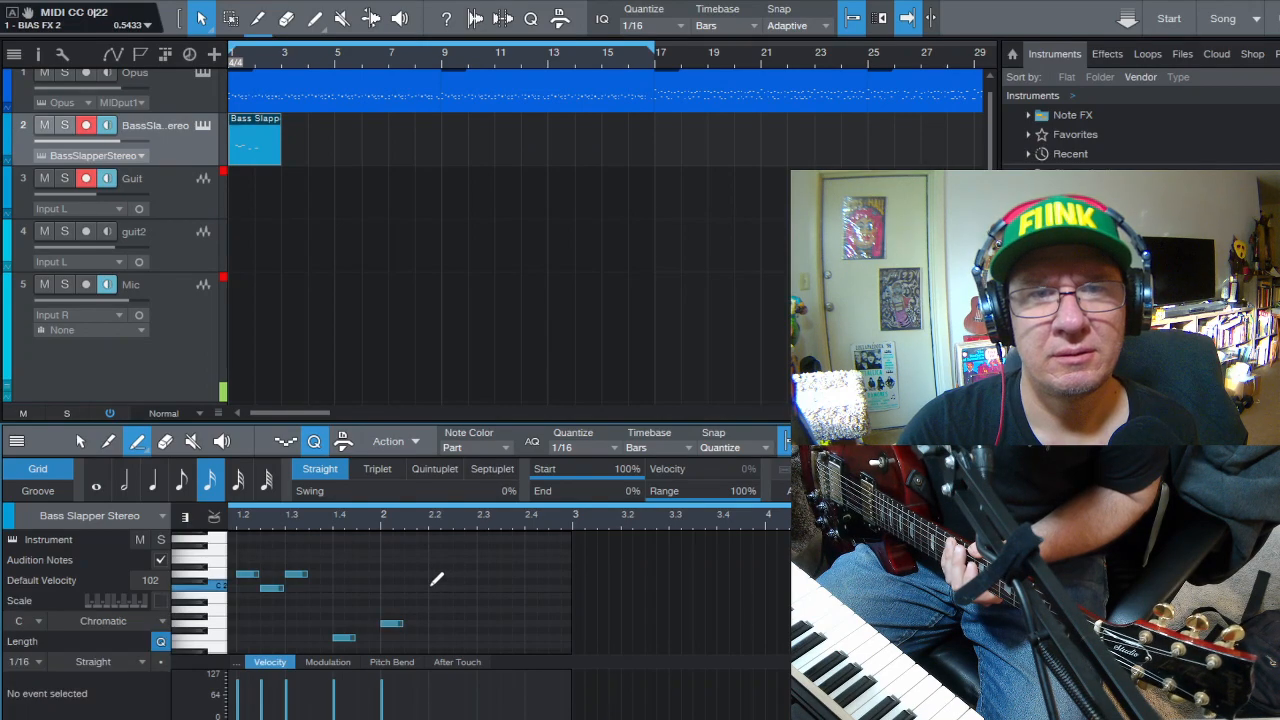
pyautogui.click(452, 586)
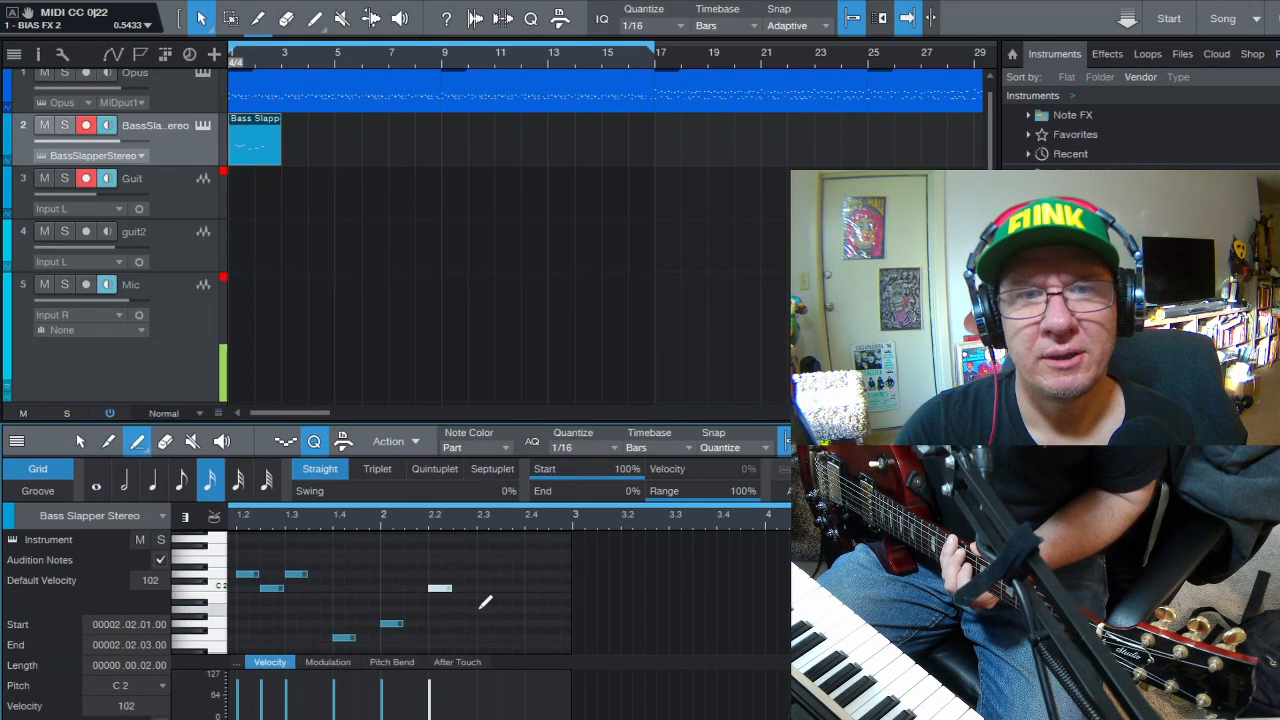
# - Draw eighth-length notes A1 on beat 2.3 and G1 directly after it, and play the bass line
pyautogui.click(479, 605)
pyautogui.scroll(1, 502, 603)
pyautogui.click(486, 616)
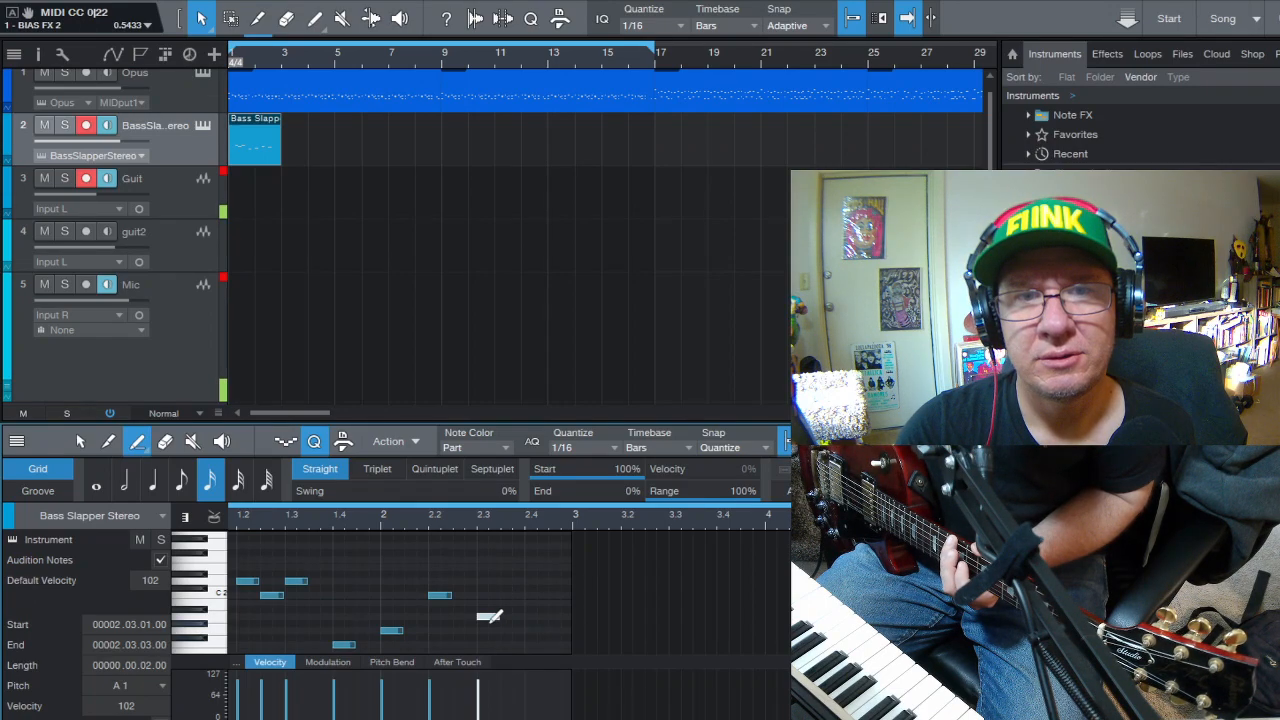
pyautogui.click(509, 637)
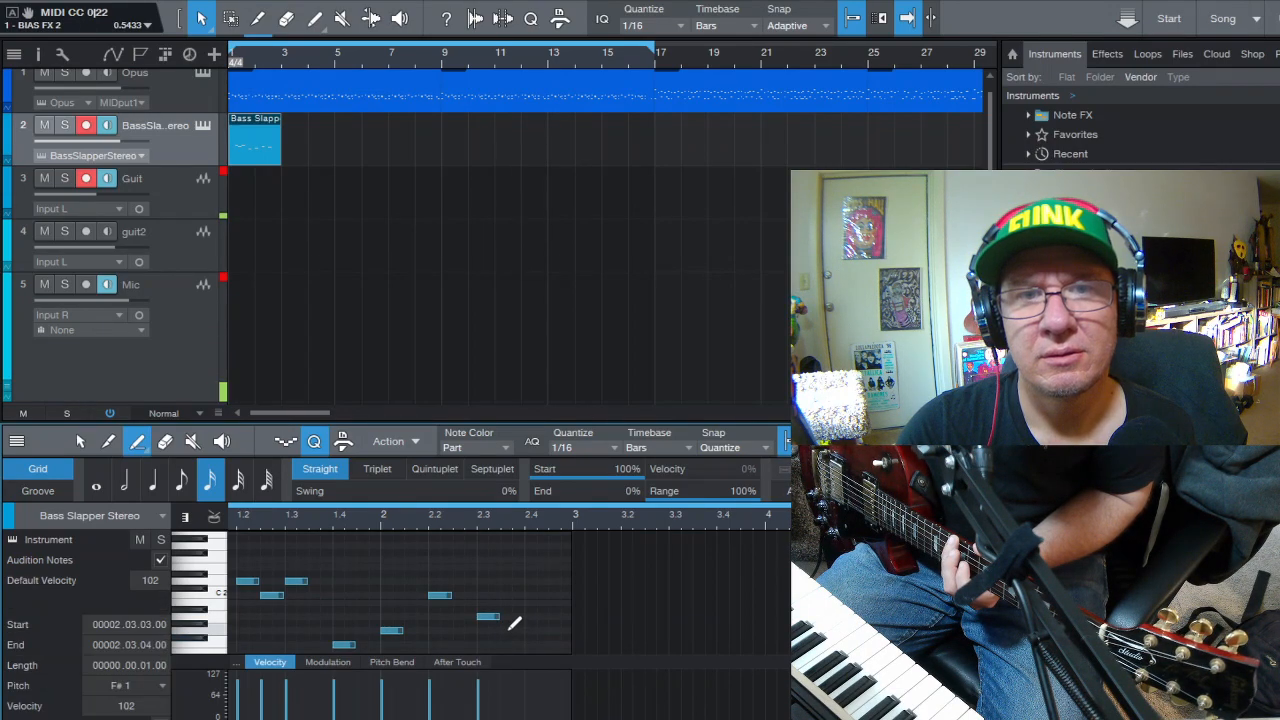
pyautogui.click(505, 632)
pyautogui.click(512, 630)
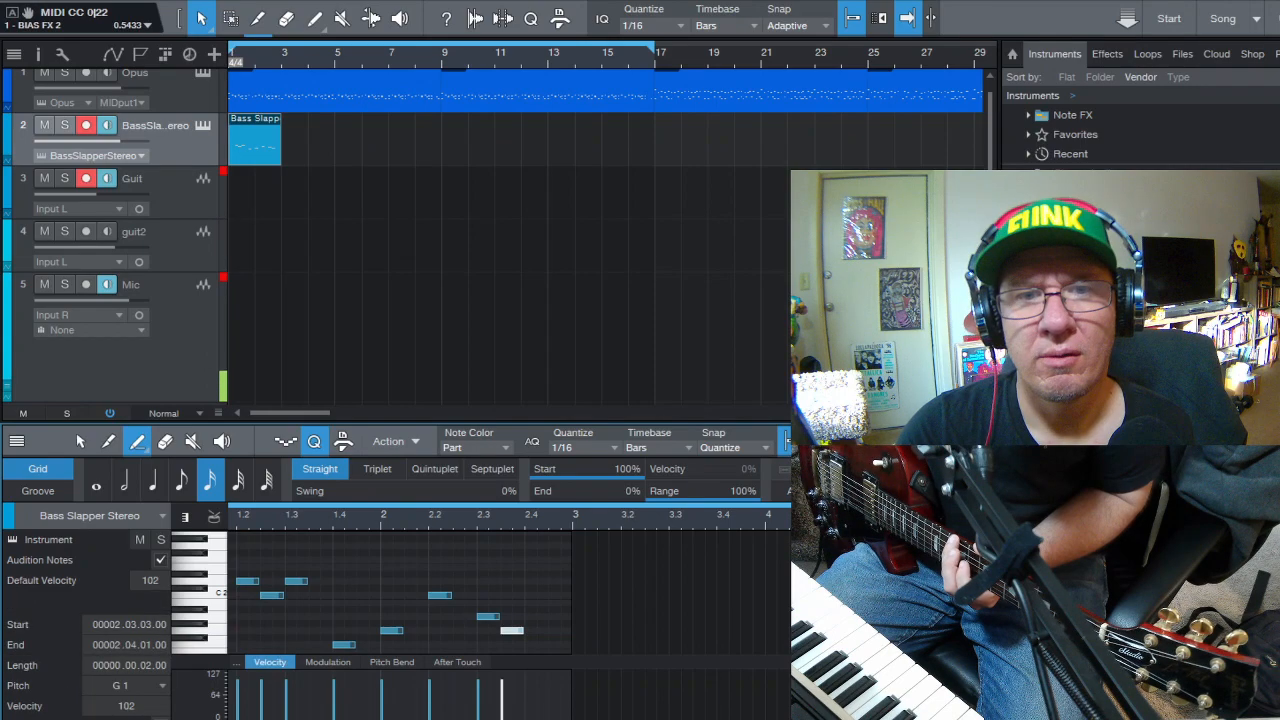
pyautogui.press('space')
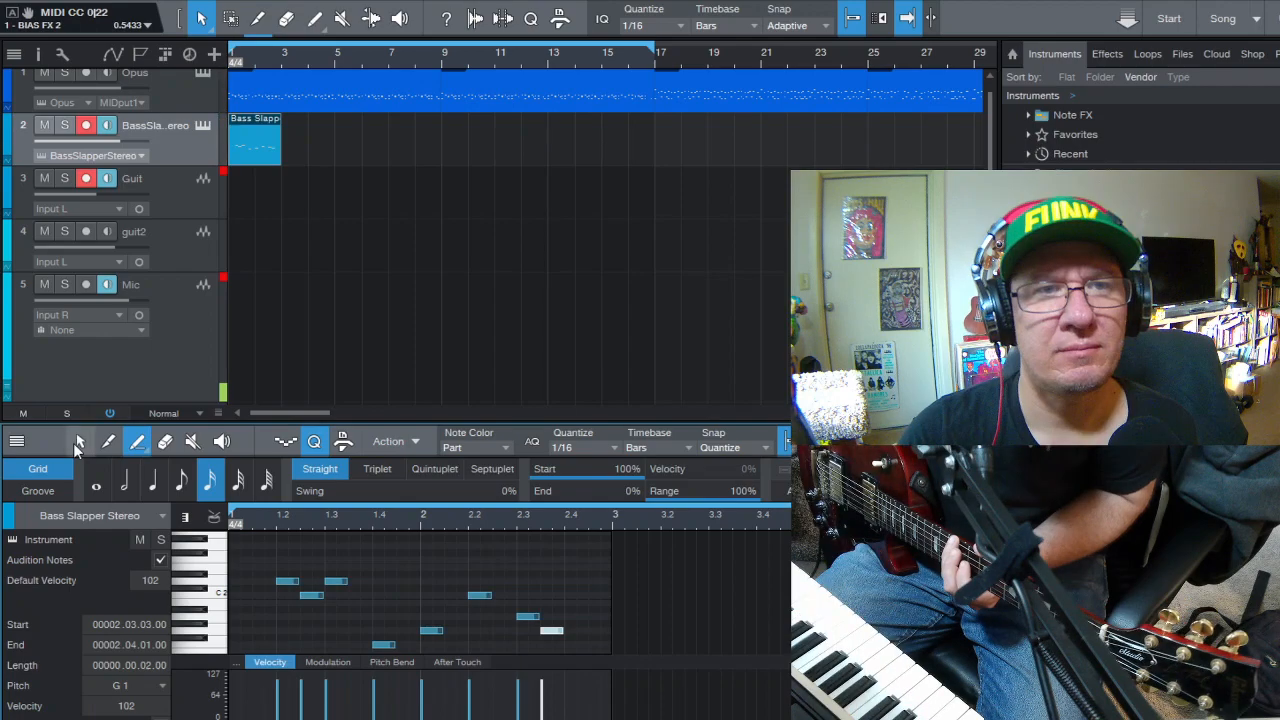
# - Try shifting the last five bass notes one beat later, and move them back to start on beat 1.4
pyautogui.click(79, 442)
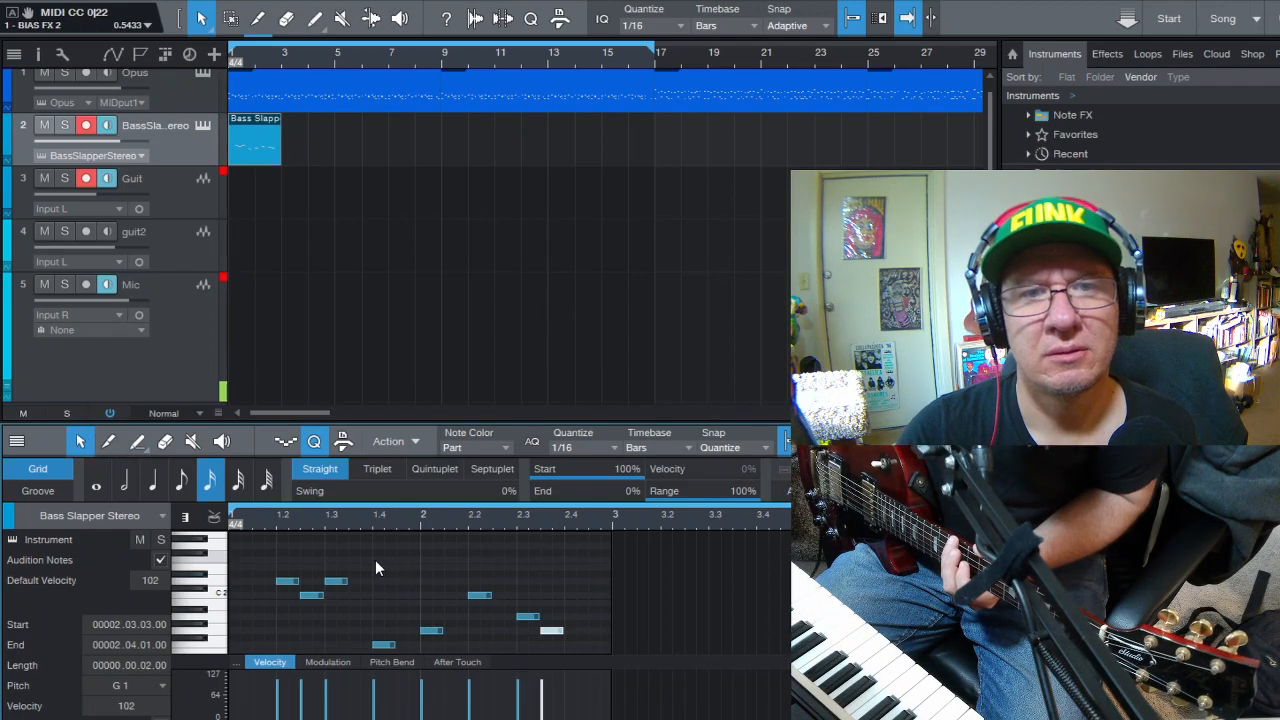
pyautogui.click(379, 564)
pyautogui.moveTo(577, 647); pyautogui.dragTo(354, 590)
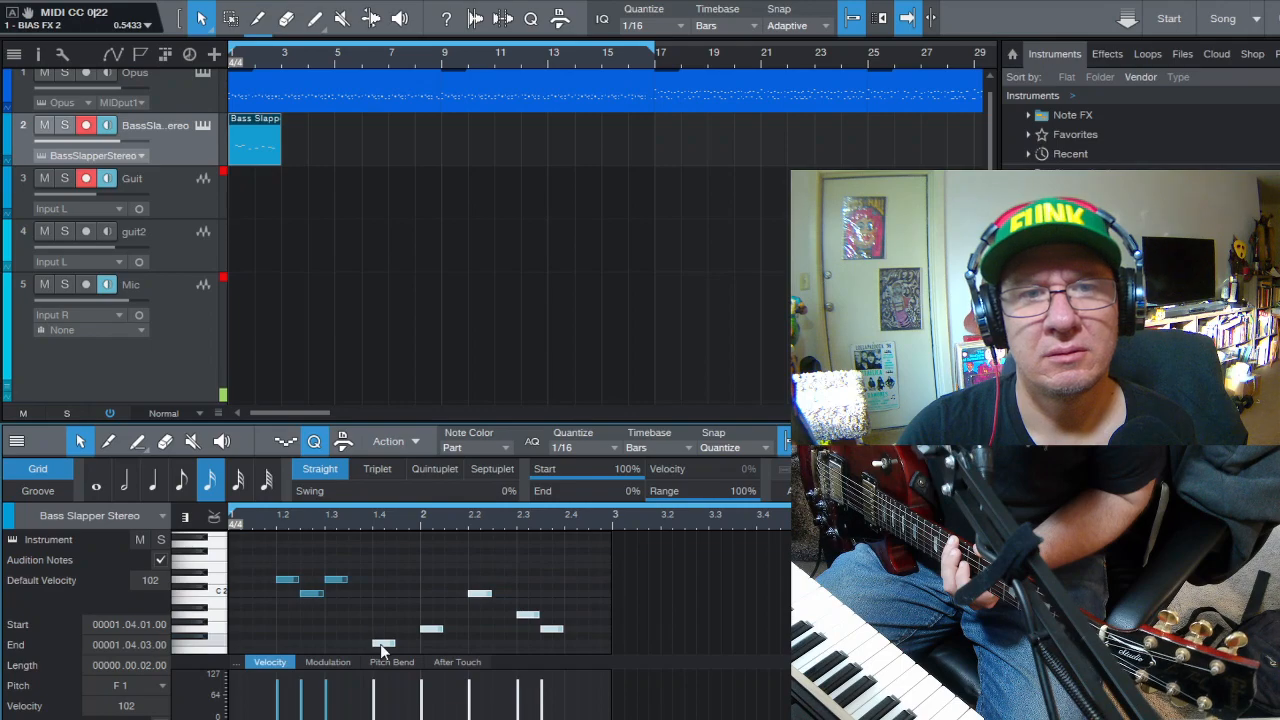
pyautogui.moveTo(405, 648); pyautogui.dragTo(453, 644)
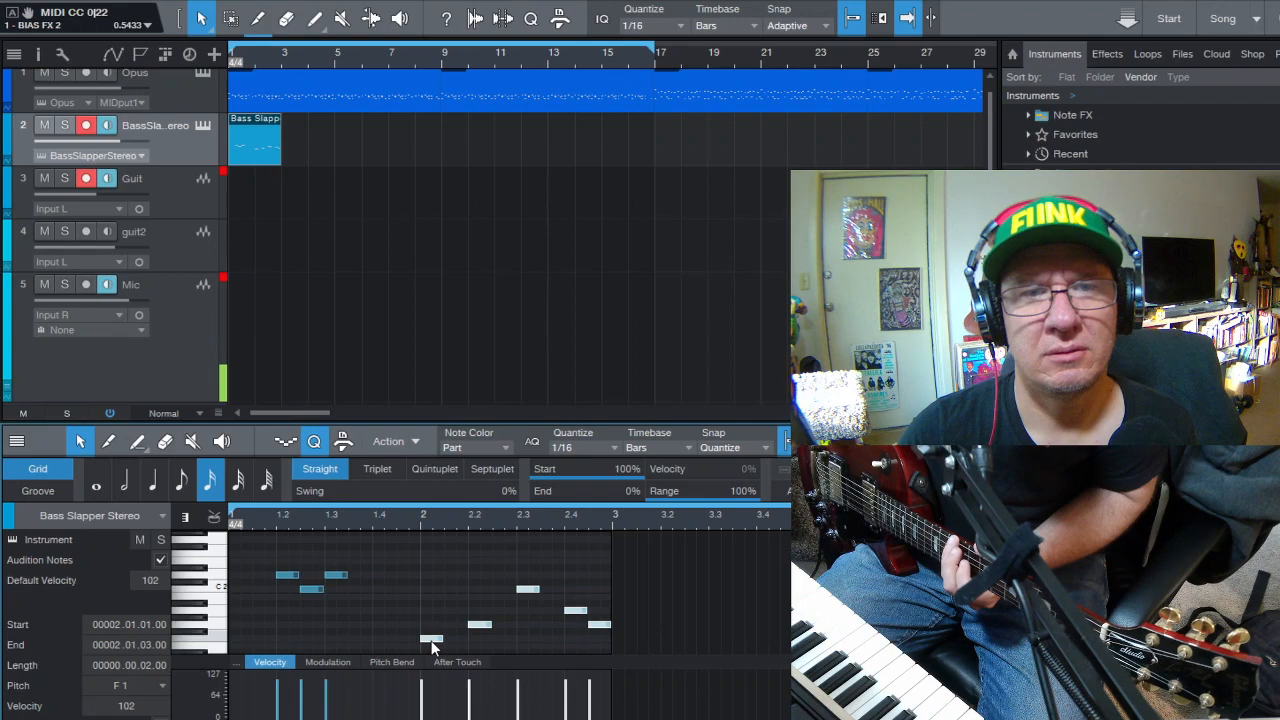
pyautogui.moveTo(438, 638); pyautogui.dragTo(390, 638)
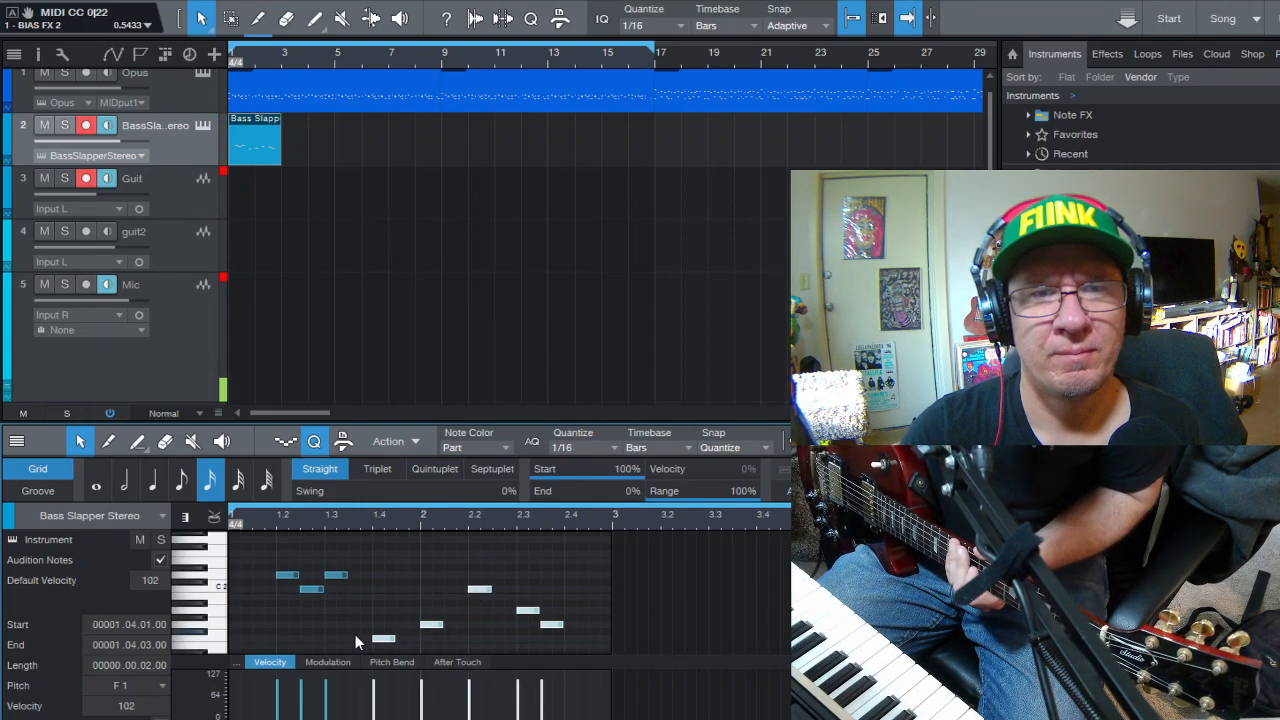
# - Shift the last five bass notes half a beat later to start at 1.4.3, and transpose them up an octave
pyautogui.moveTo(385, 639); pyautogui.dragTo(412, 633)
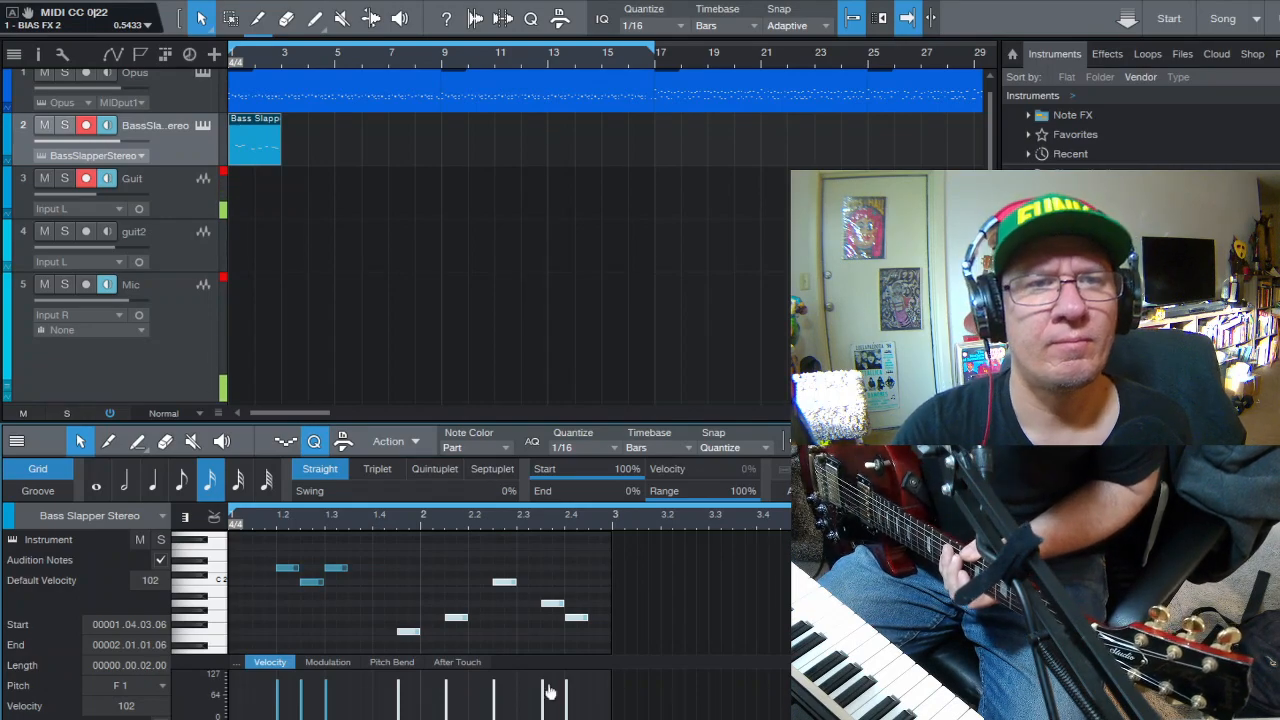
pyautogui.click(381, 551)
pyautogui.hotkey('ctrl', 'a')
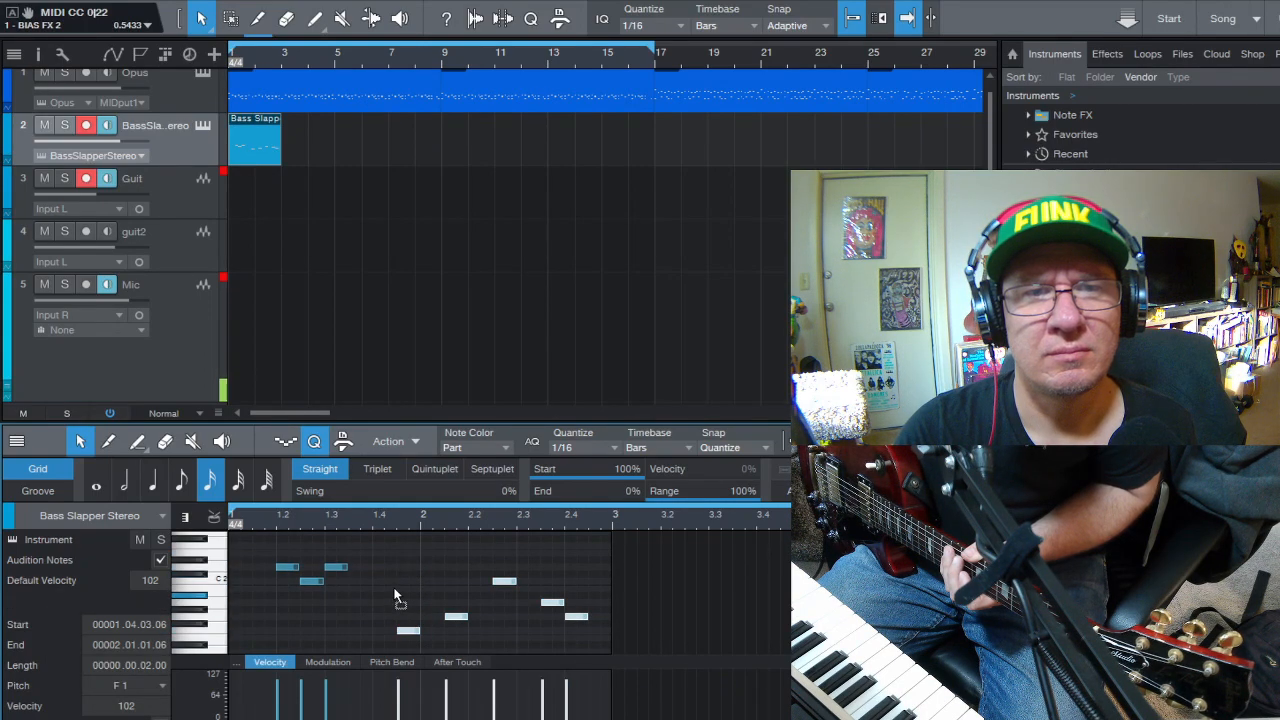
pyautogui.scroll(1, 404, 542)
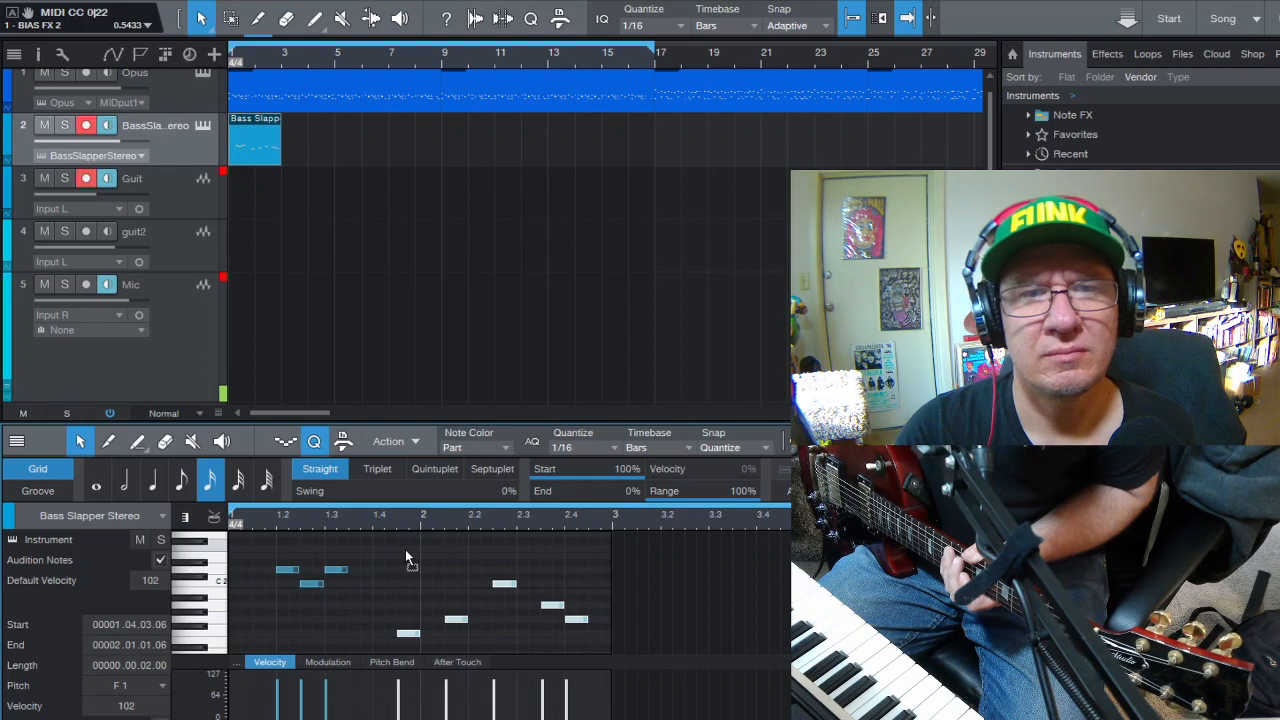
pyautogui.hotkey('shift', 'Up')
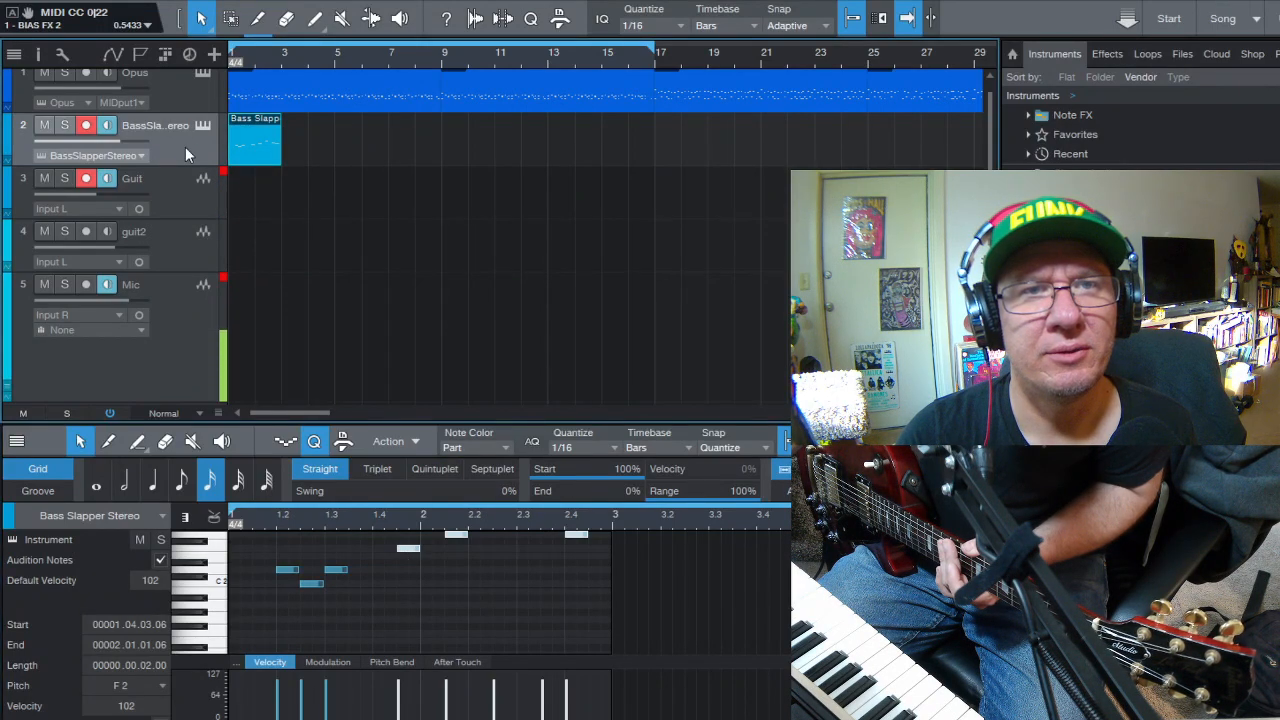
# - Duplicate the bass track with its clip, and lower the last five notes of the copy an octave to start on F1
pyautogui.click(229, 283)
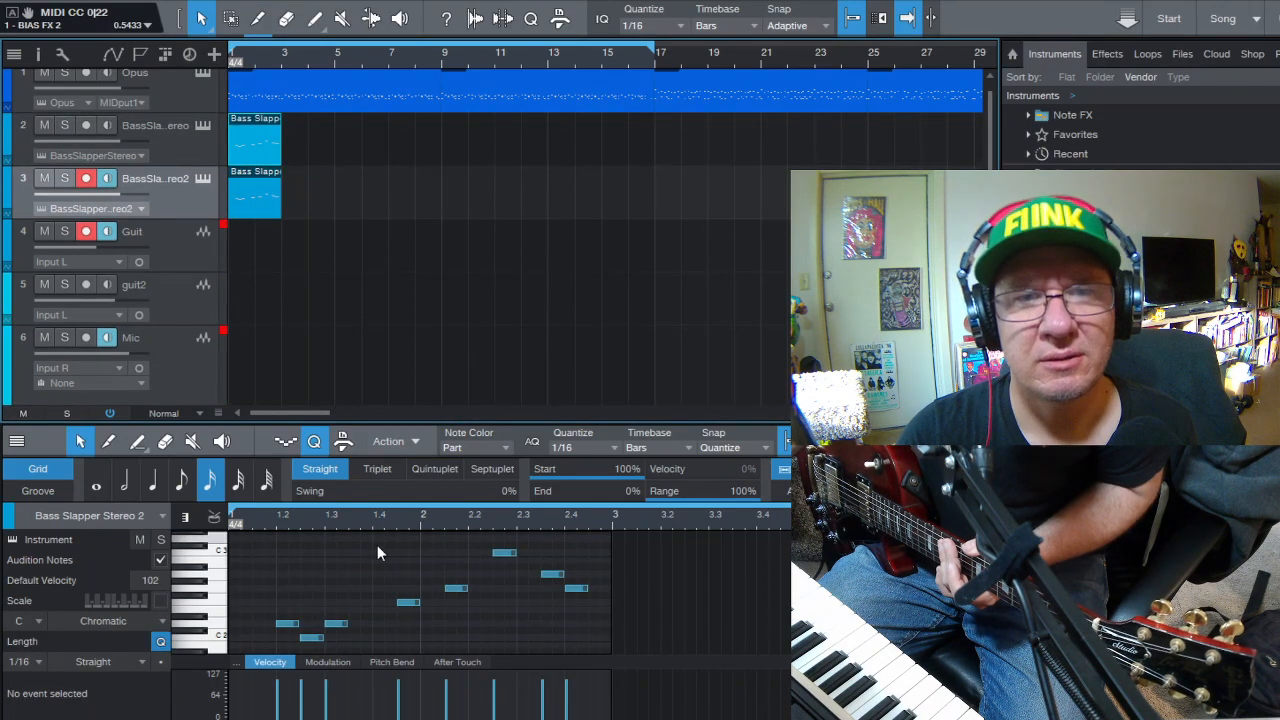
pyautogui.click(405, 603)
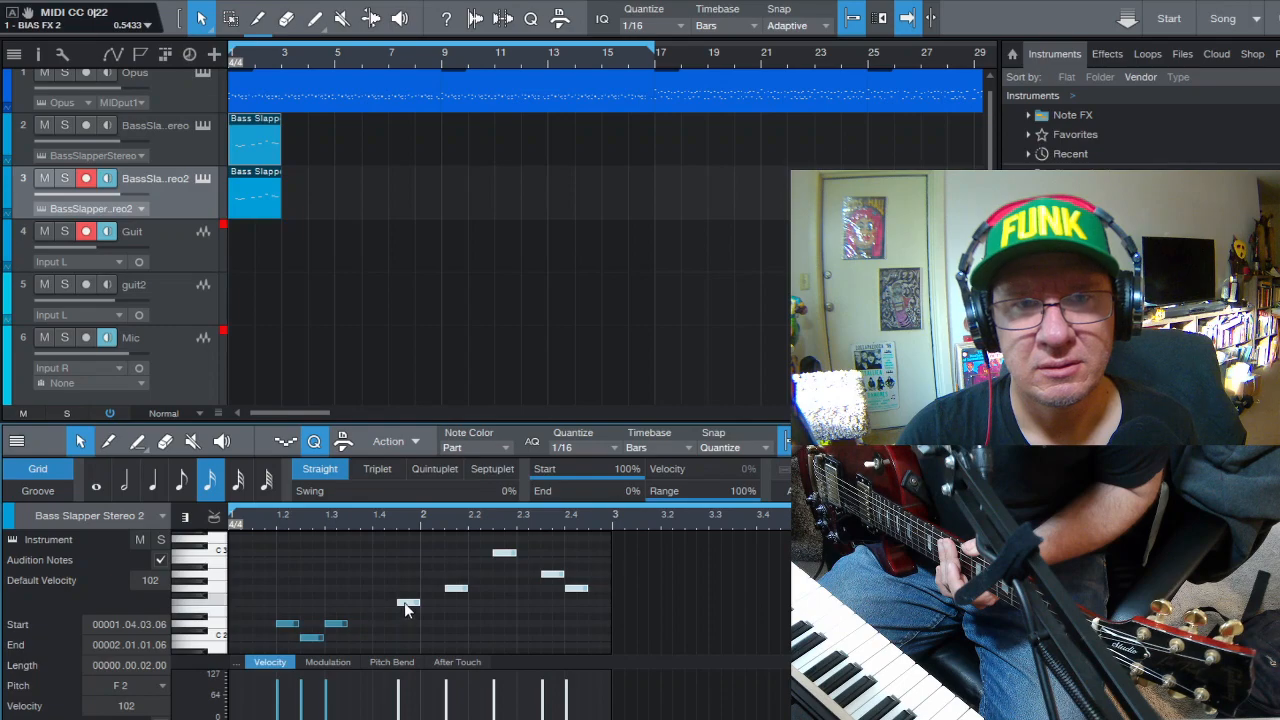
pyautogui.moveTo(404, 603); pyautogui.dragTo(401, 635)
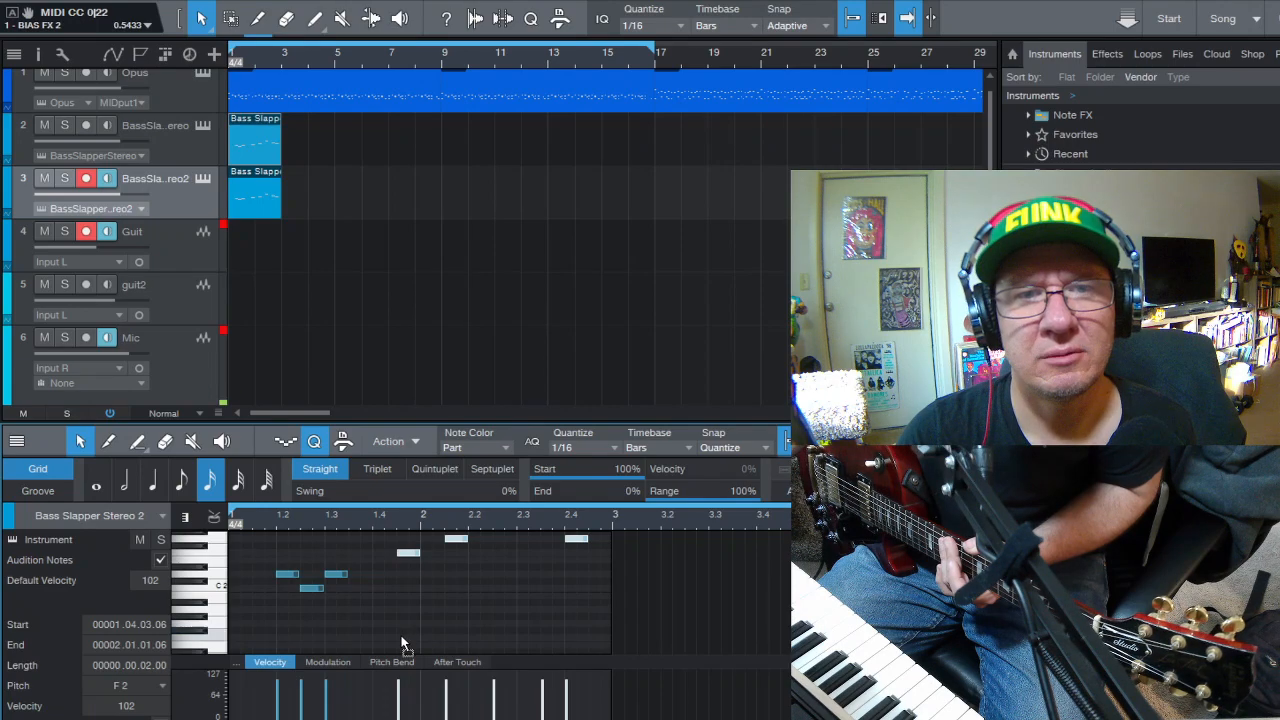
pyautogui.moveTo(401, 636); pyautogui.dragTo(401, 637)
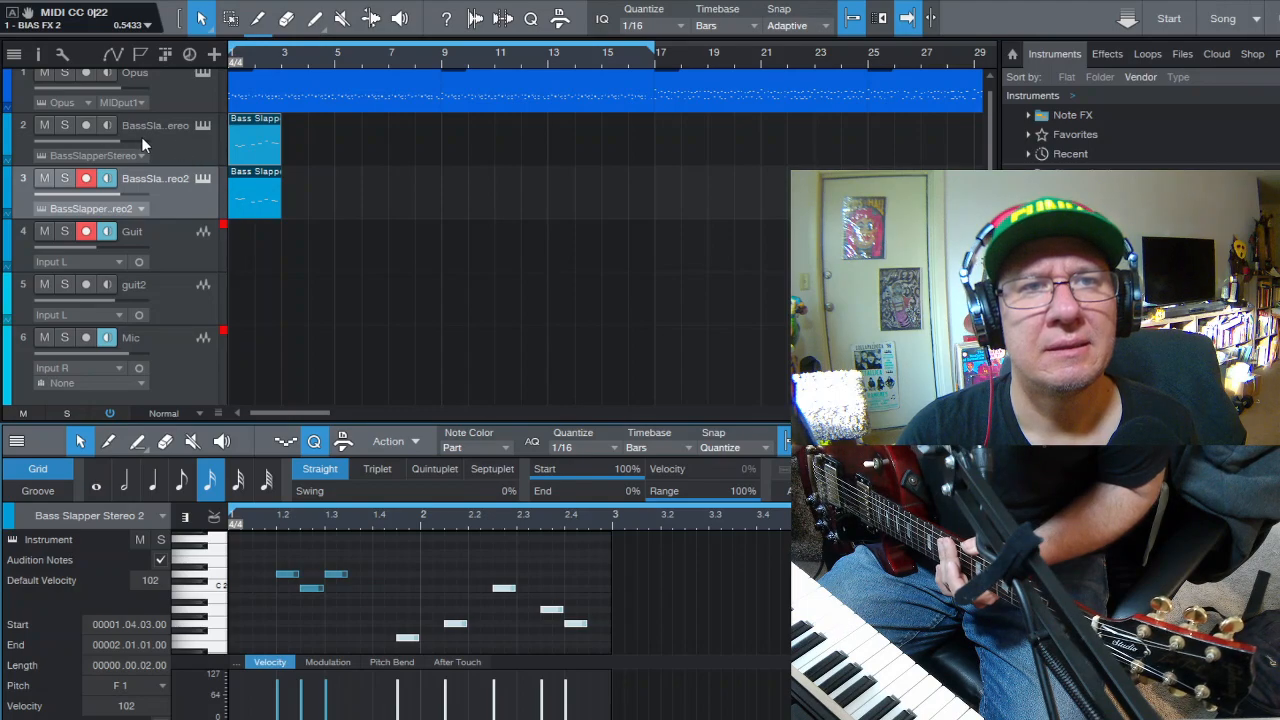
# - Place the duplicate bass track above the original, and lower the original bass track's volume to -9.7 dB
pyautogui.moveTo(188, 198); pyautogui.dragTo(184, 130)
pyautogui.moveTo(111, 193)
pyautogui.mouseDown()
pyautogui.moveTo(64, 203)
pyautogui.moveTo(86, 197)
pyautogui.mouseUp()
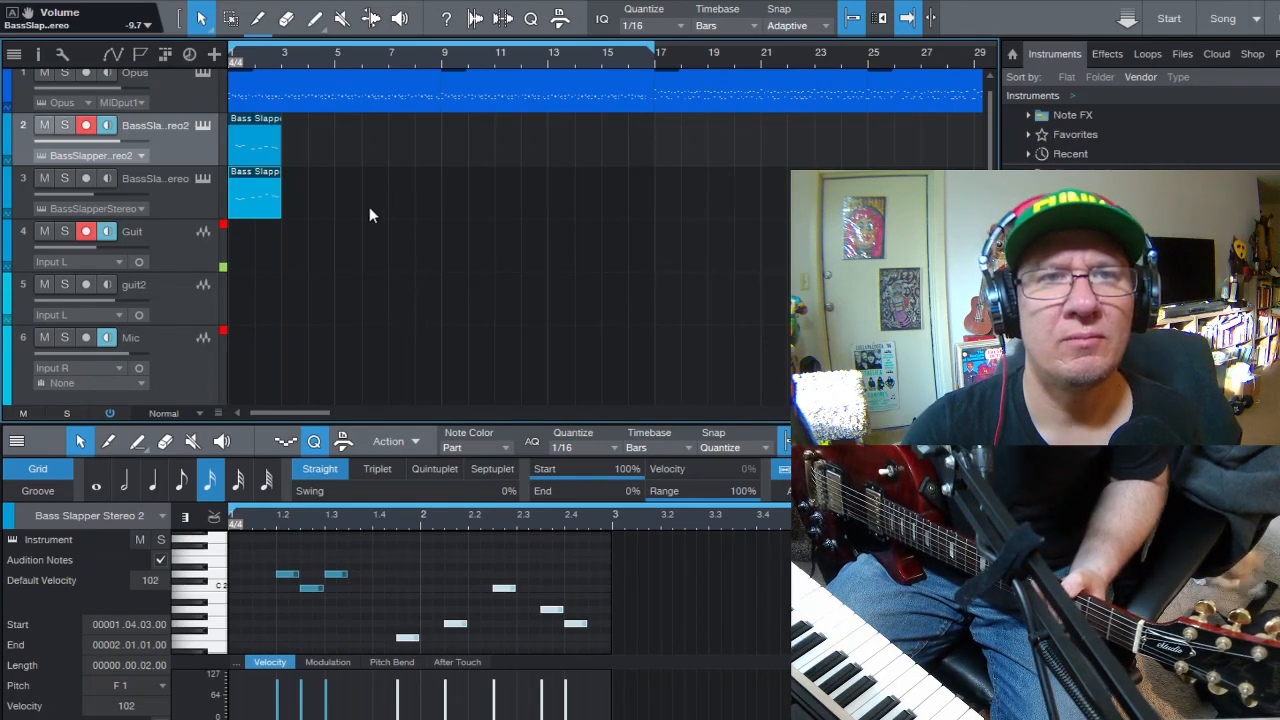
# - Shorten the loop to bars 1–9, repeat both bass clips until they fill it, and play the loop
pyautogui.moveTo(655, 52); pyautogui.dragTo(447, 74)
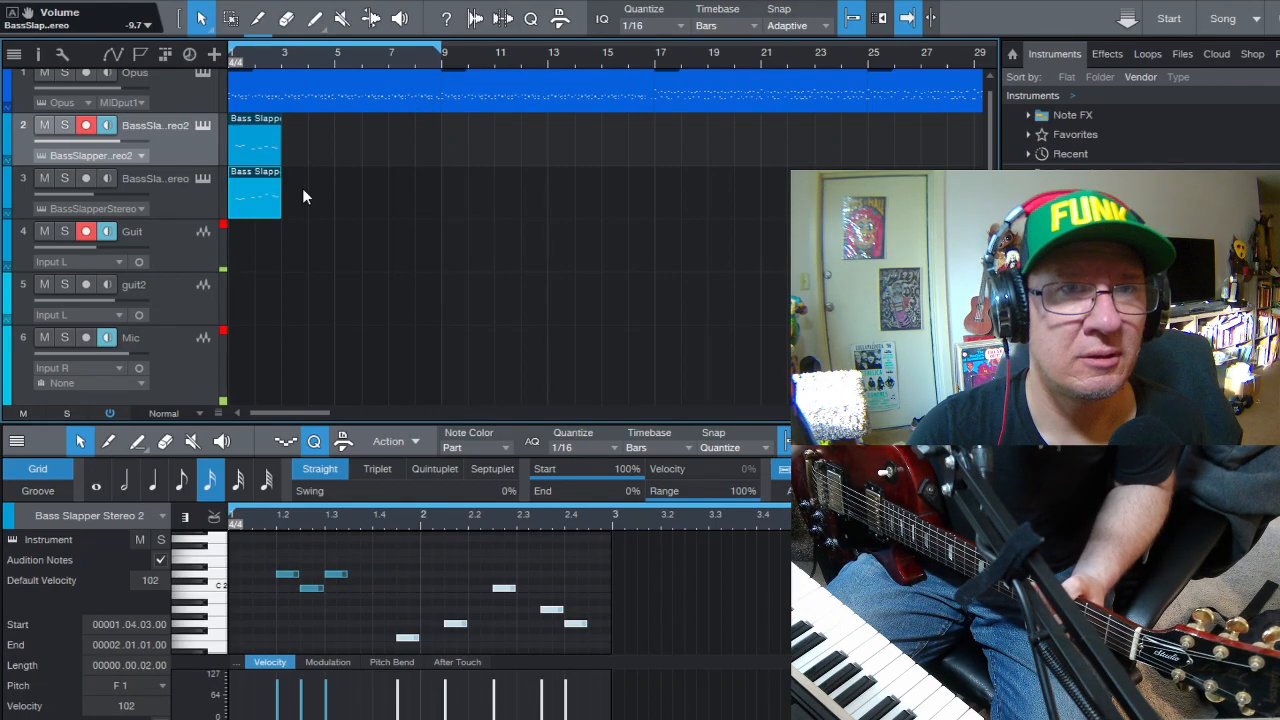
pyautogui.press('d')
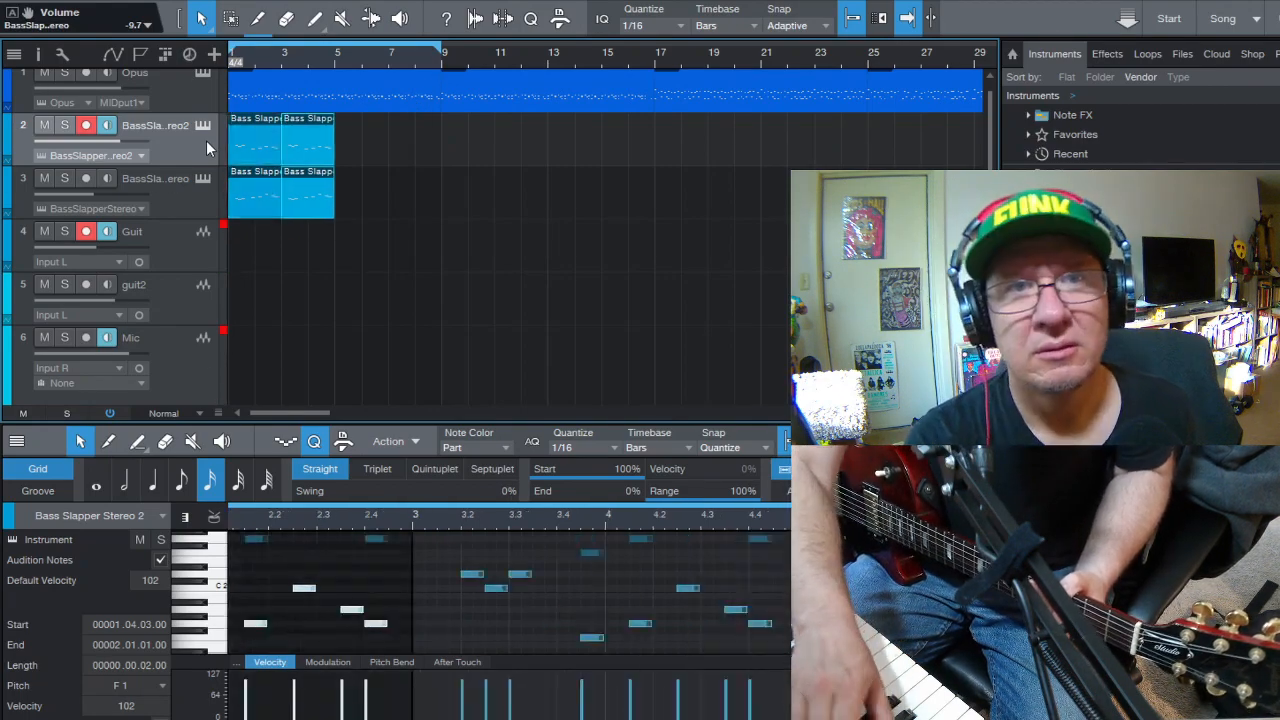
pyautogui.press('d')
pyautogui.press('d')
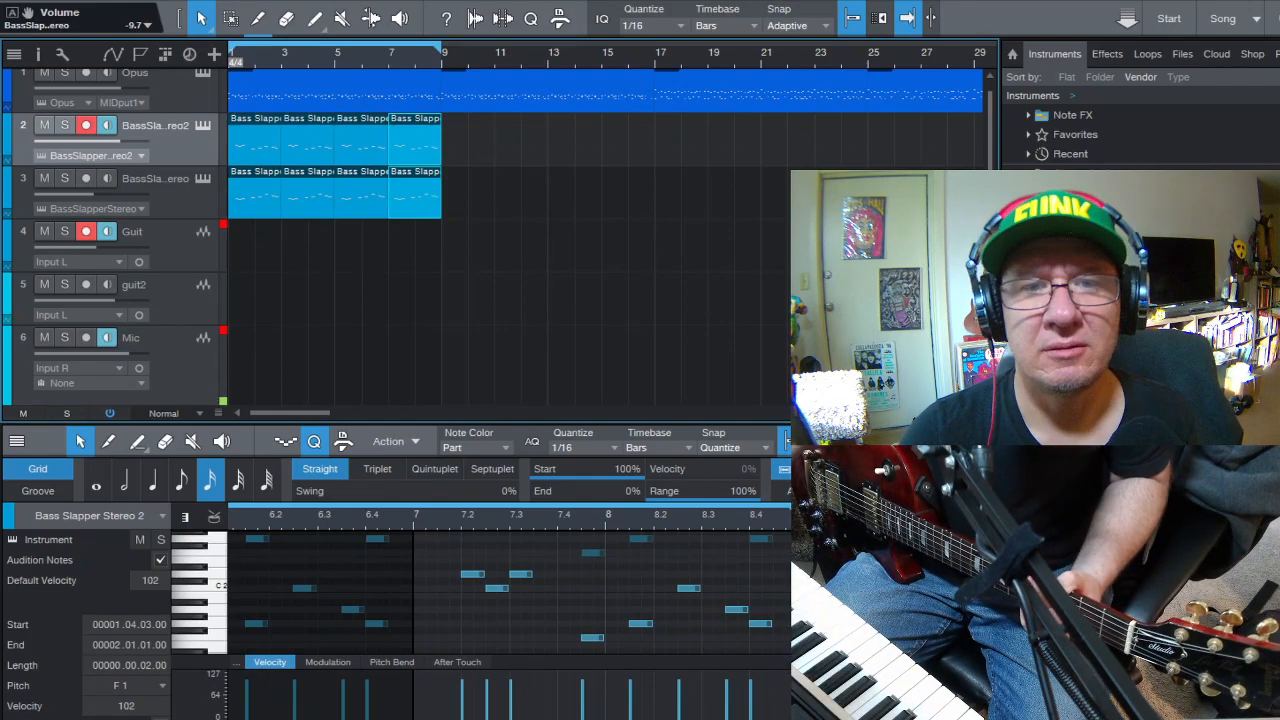
pyautogui.press('space')
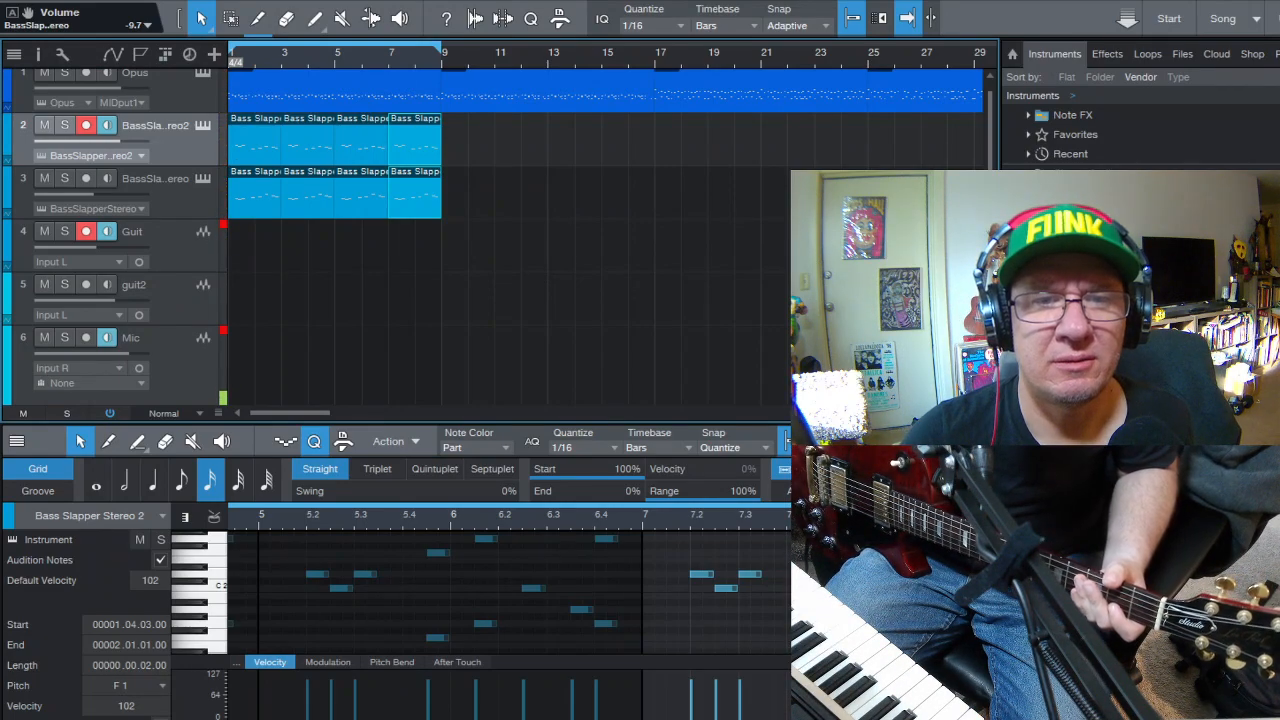
# - Disarm the duplicate bass track and record guitar takes on the Guit track over the loop from bar 1 to 9
pyautogui.click(90, 125)
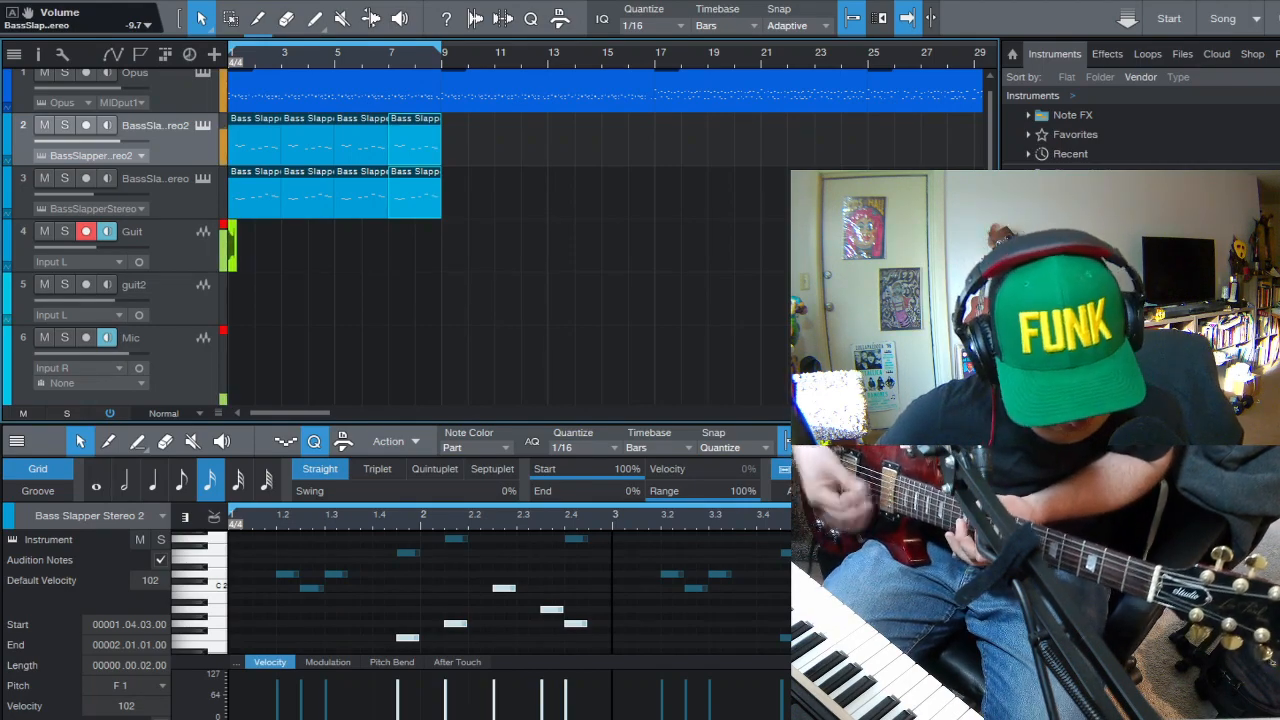
pyautogui.press('space')
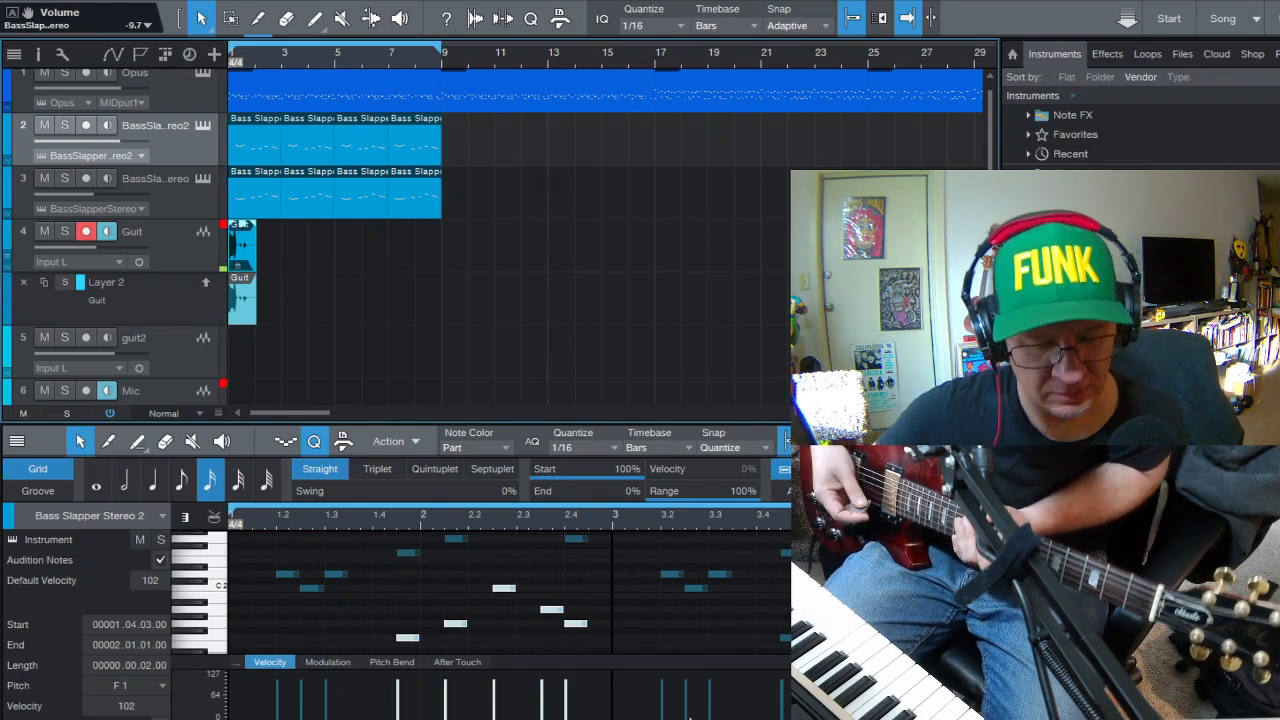
pyautogui.press('KP_Multiply')
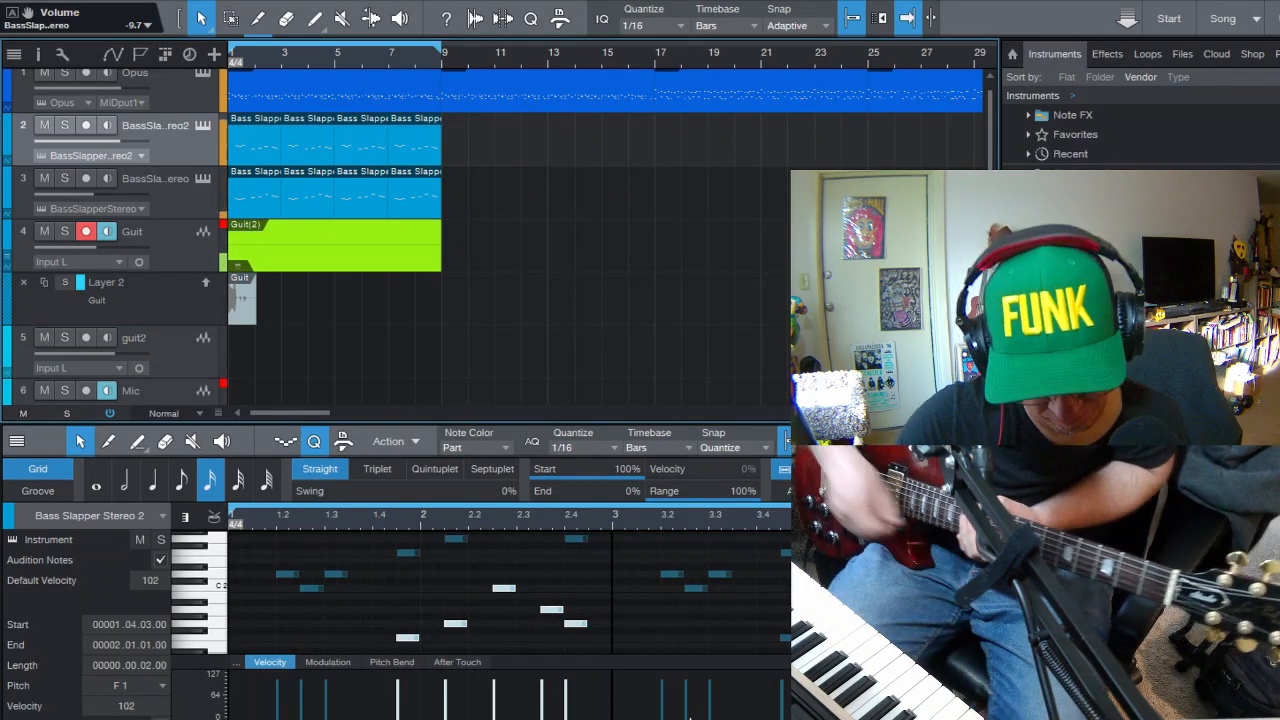
pyautogui.press('space')
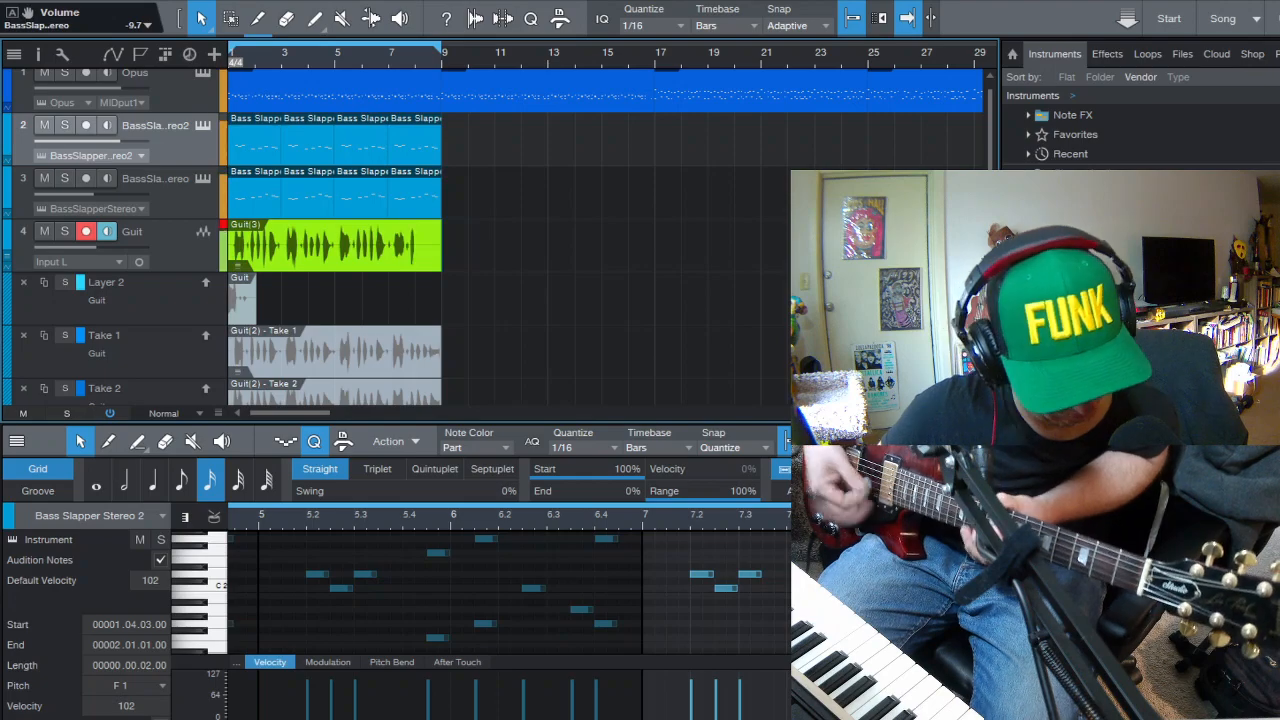
pyautogui.press('space')
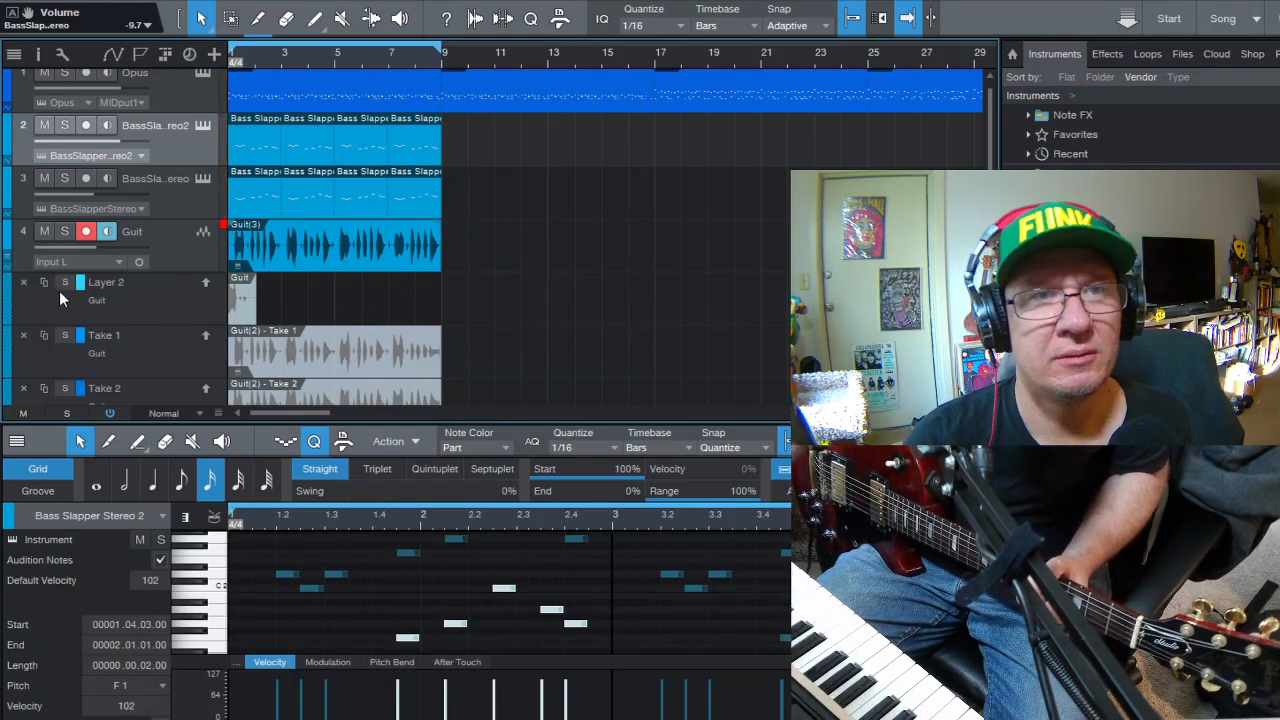
# - Delete the extra layers and takes beneath the Guit track, and play back the loop
pyautogui.click(21, 281)
pyautogui.click(21, 281)
pyautogui.click(21, 281)
pyautogui.click(21, 285)
pyautogui.click(21, 285)
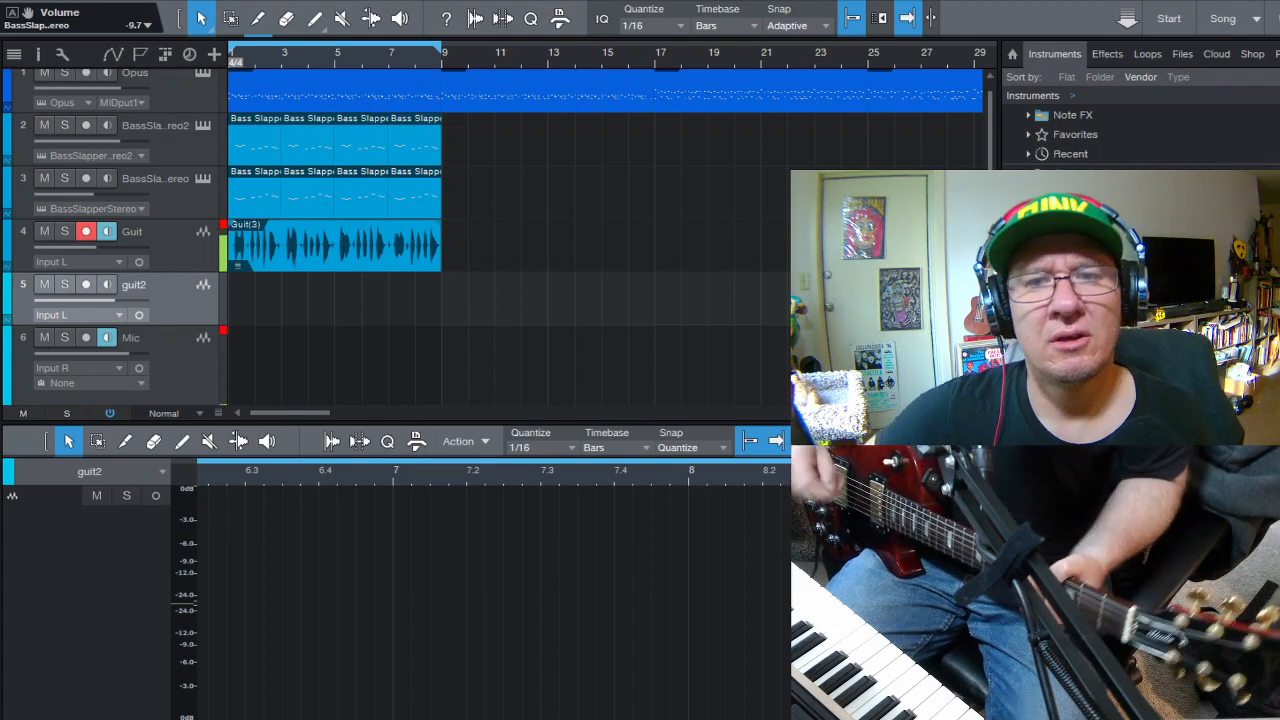
pyautogui.press('space')
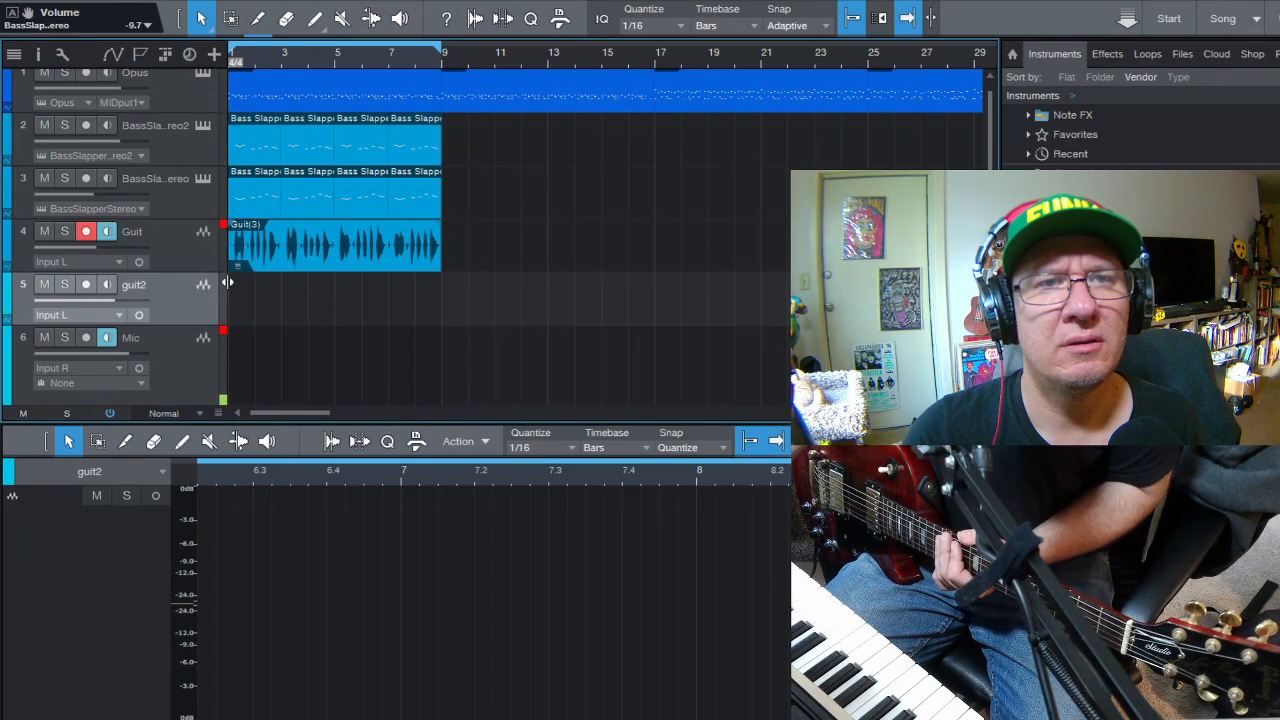
# - Duplicate the Guit track and delete the copied guitar clip from the new track
pyautogui.click(173, 258)
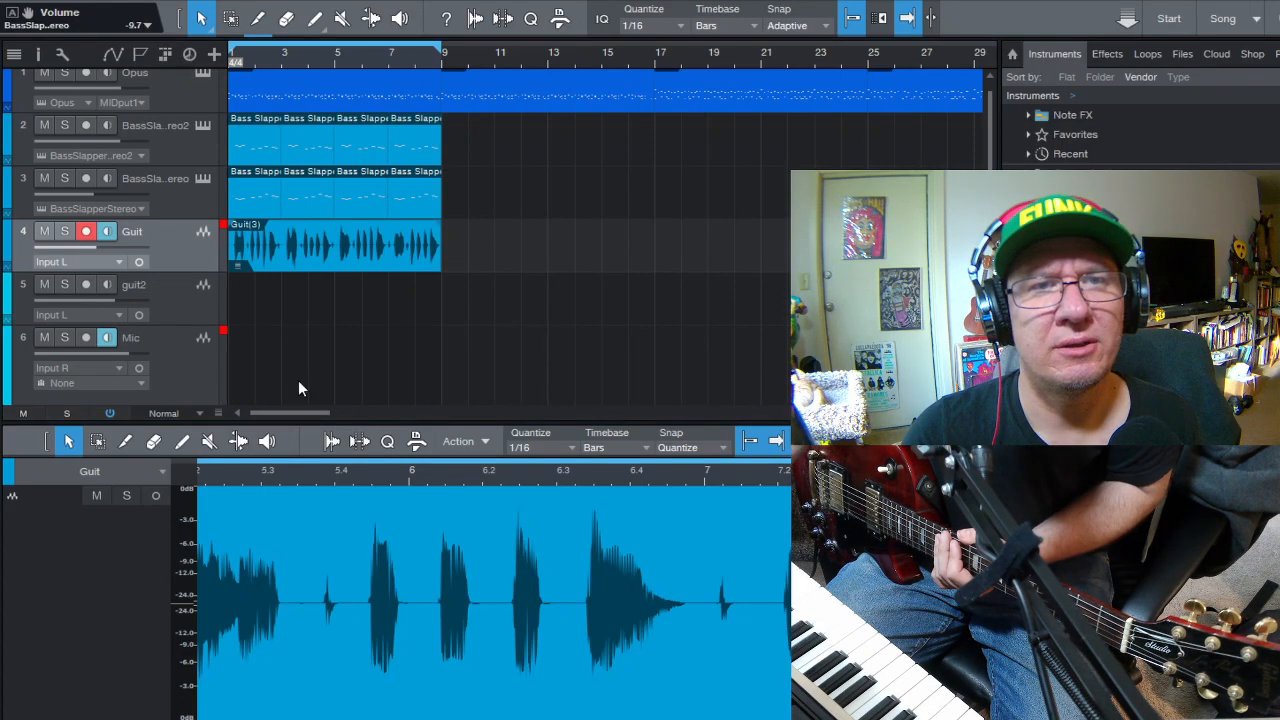
pyautogui.hotkey('shift', 't')
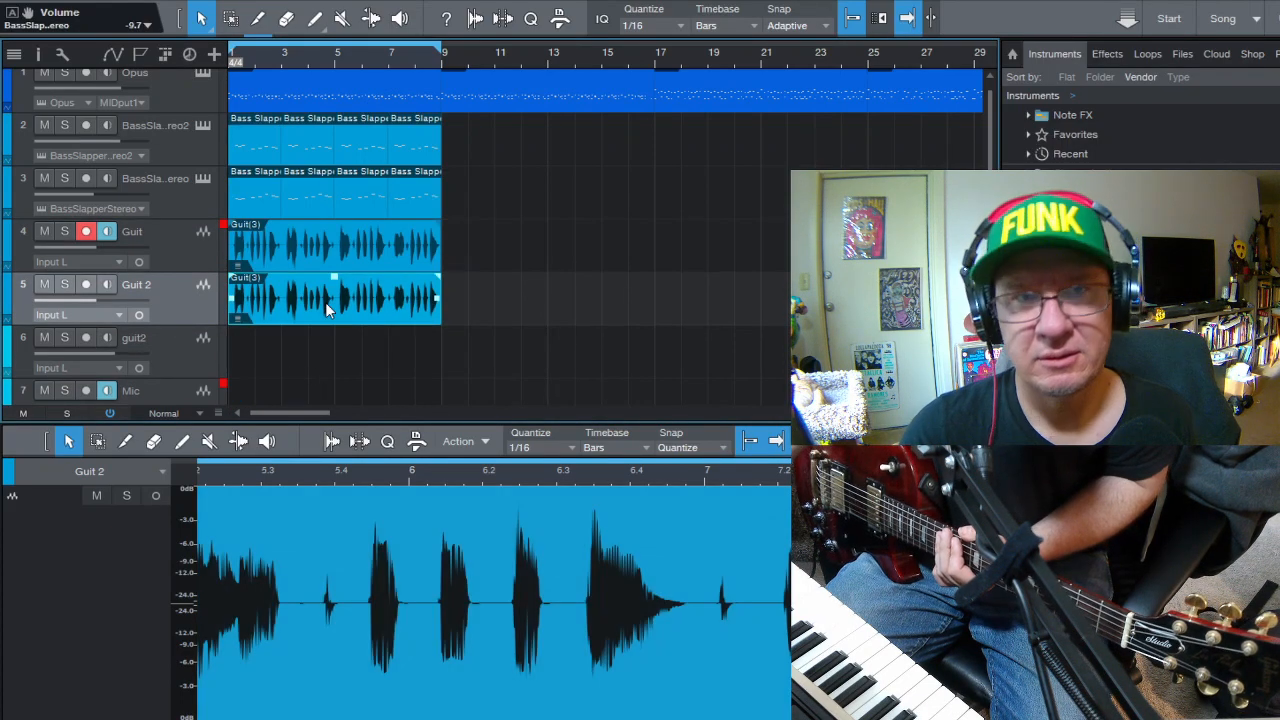
pyautogui.press('Delete')
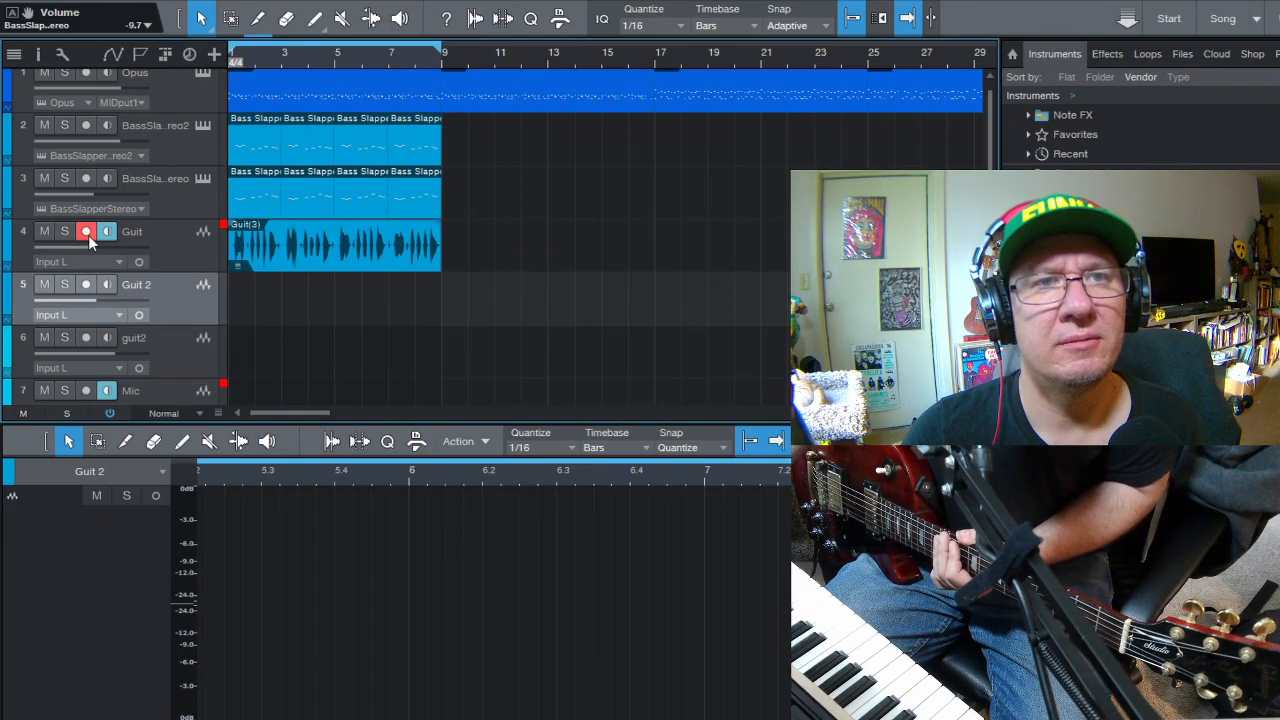
# - Arm the Guit 2 track and record second guitar takes over the loop from bar 1 to 9
pyautogui.click(86, 284)
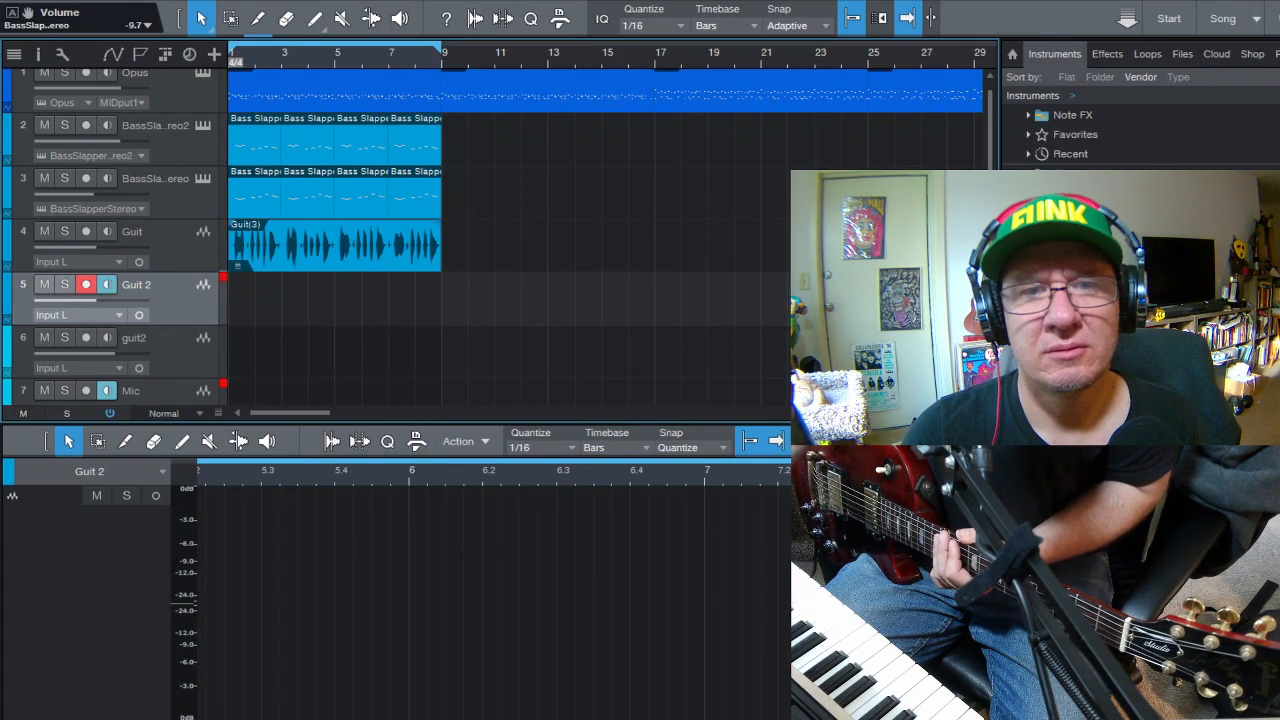
pyautogui.press('KP_Multiply')
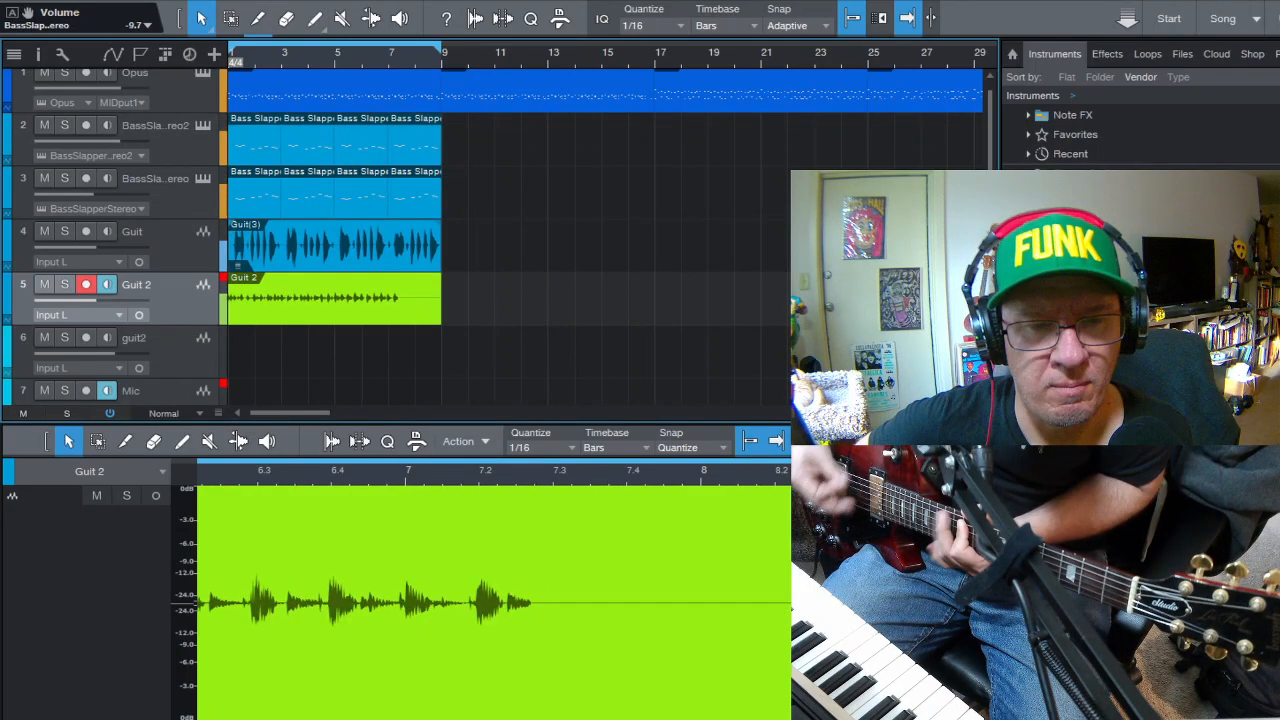
pyautogui.press('space')
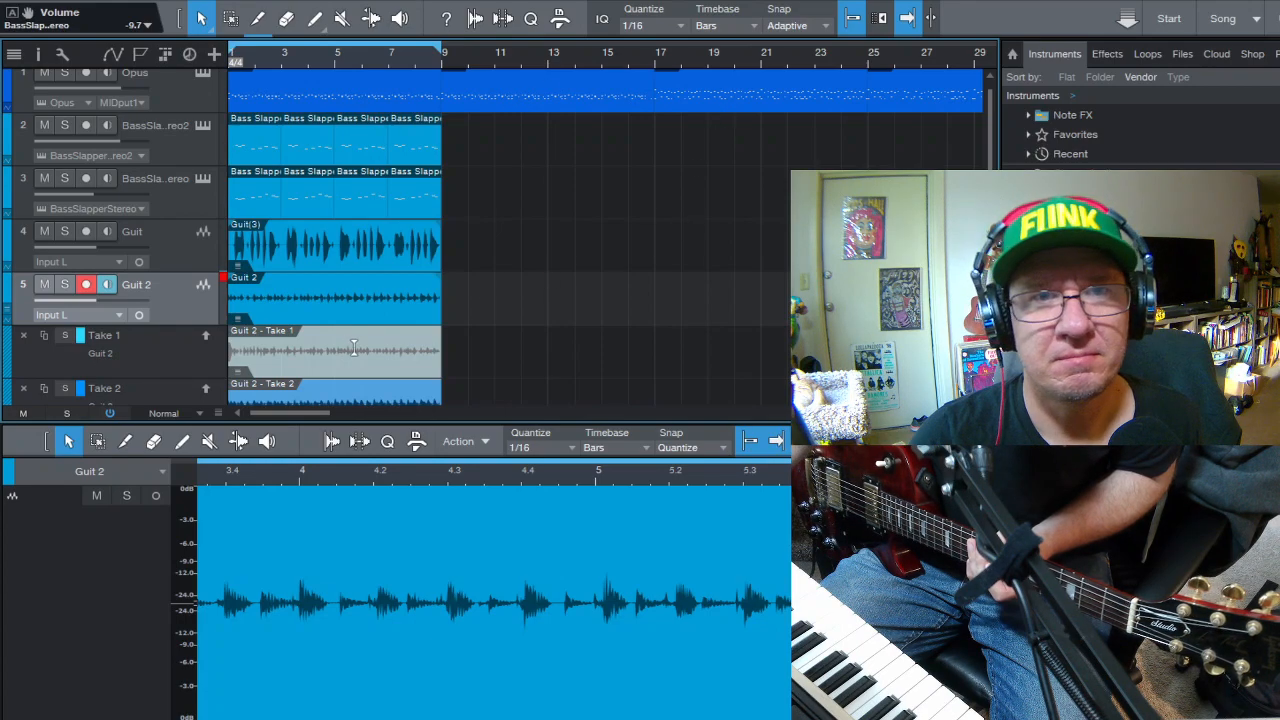
# - Duplicate all bass and guitar clips into bars 9–17, and set the loop to the Opus part at bars 17–25
pyautogui.click(204, 118)
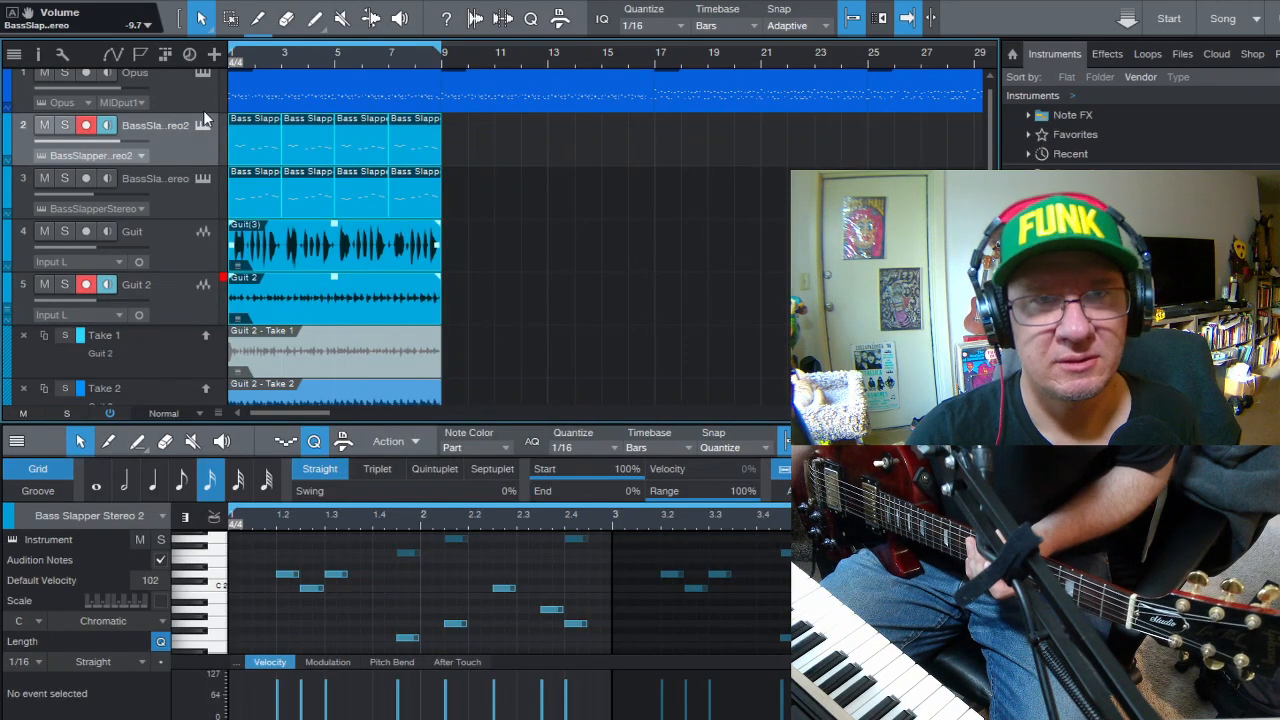
pyautogui.press('d')
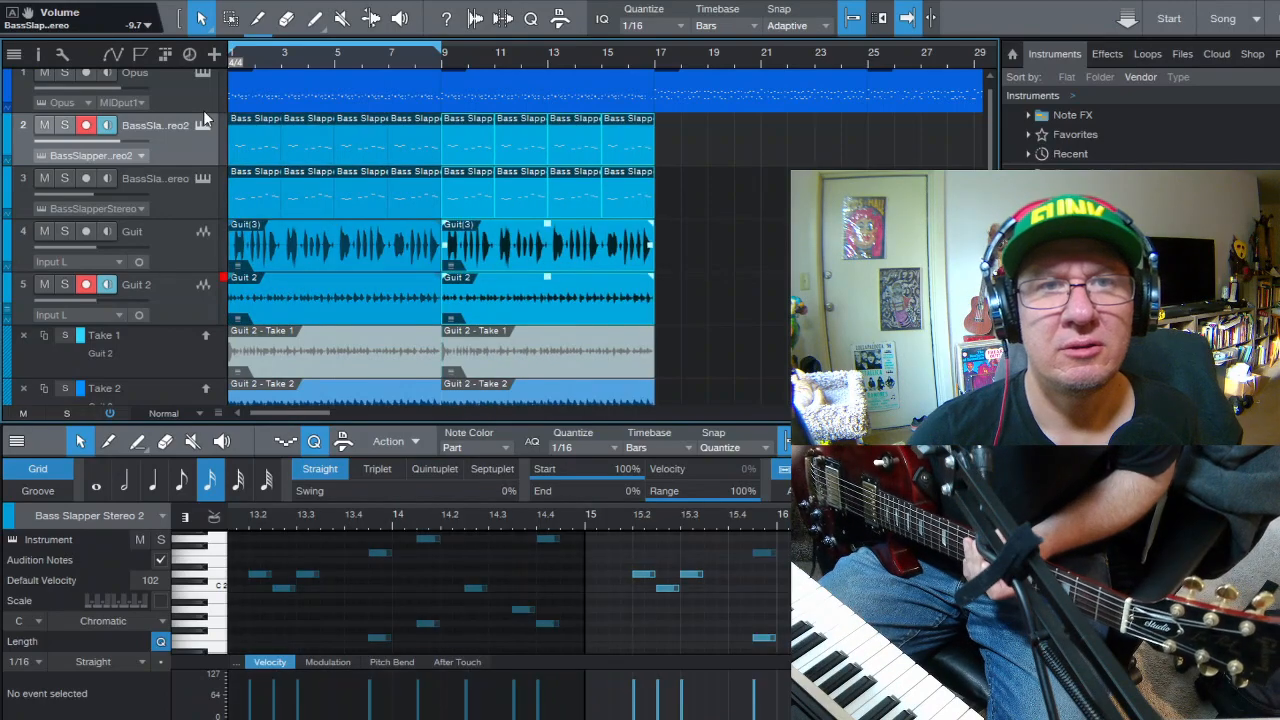
pyautogui.click(745, 92)
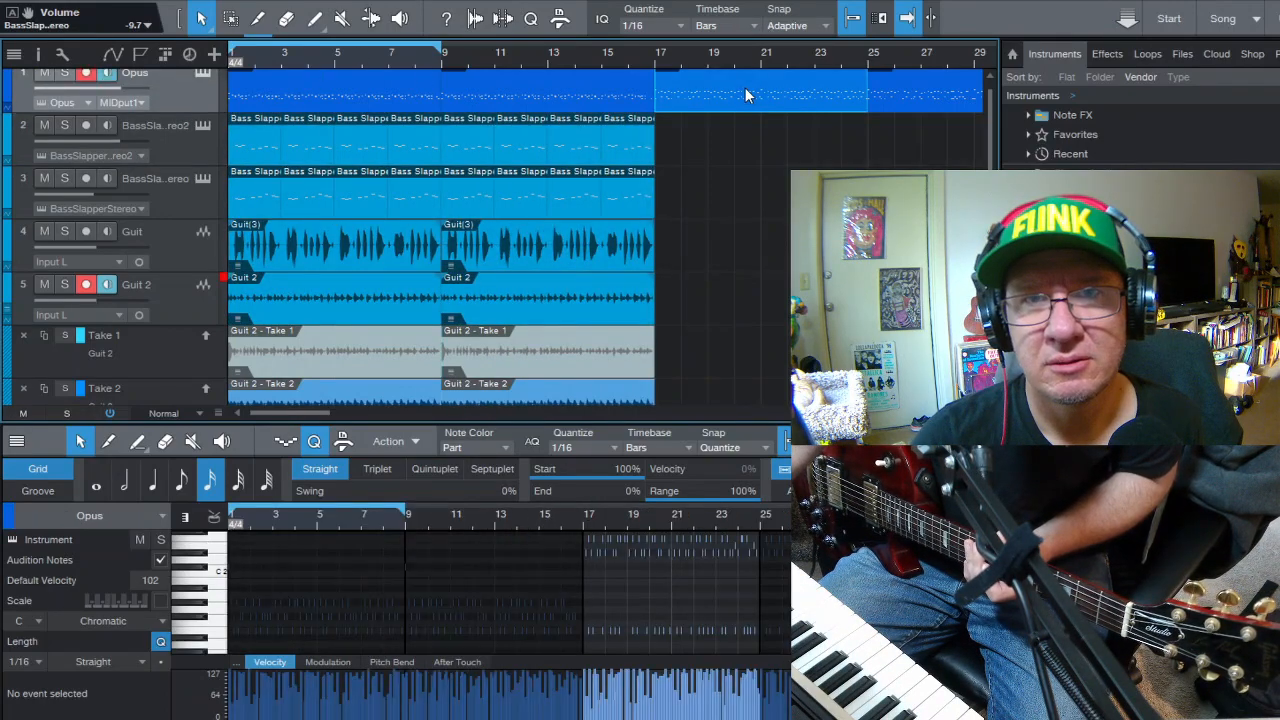
pyautogui.press('p')
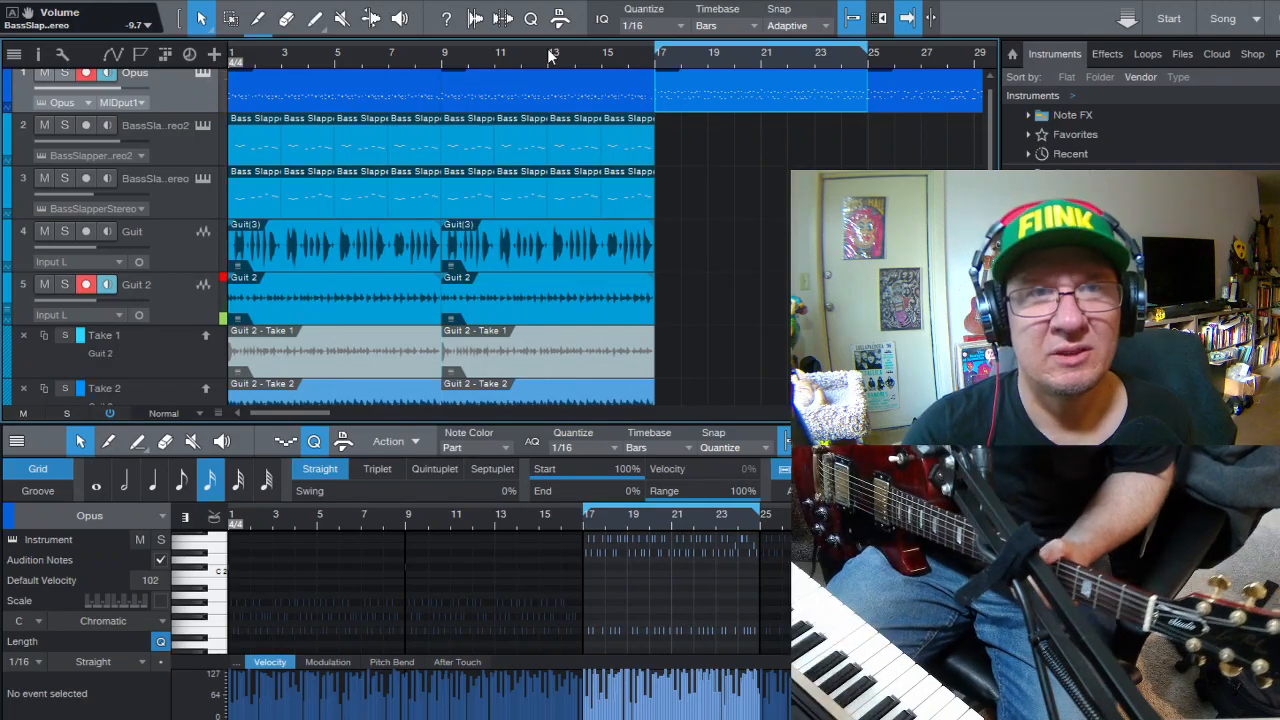
# - Play the arrangement with the mixer open, and disarm the Guit 2 track
pyautogui.click(189, 290)
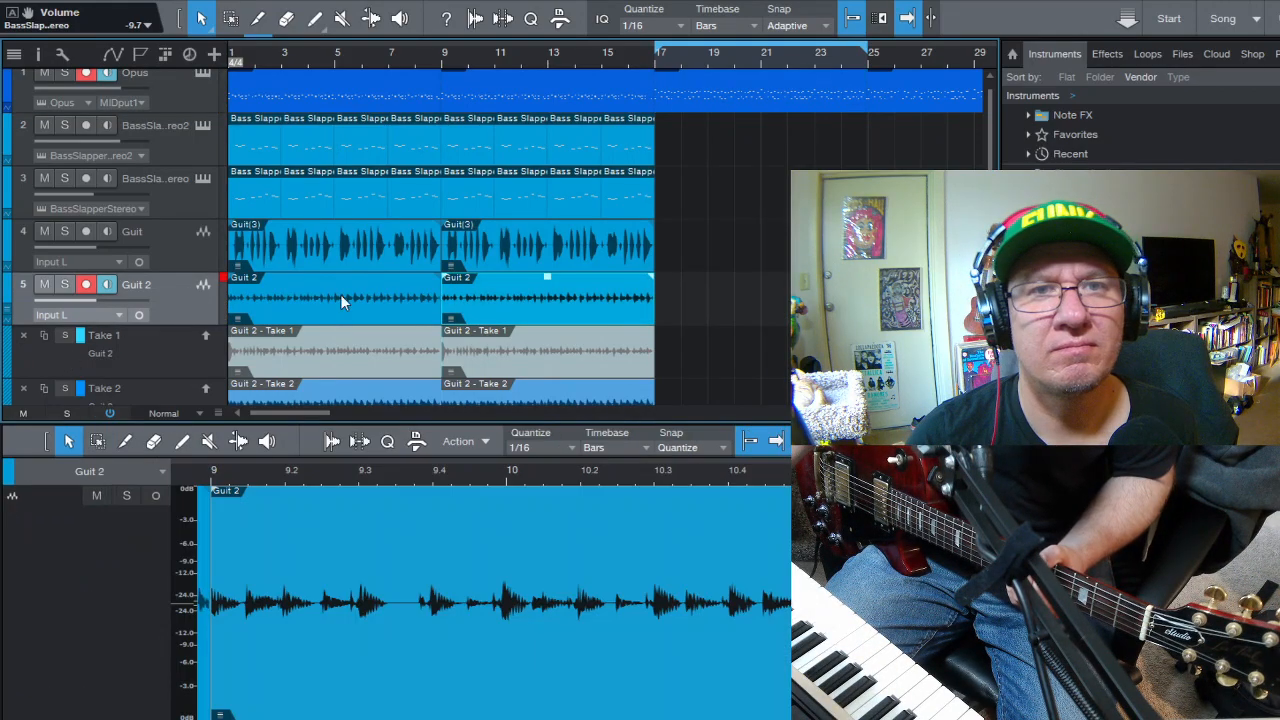
pyautogui.press('F3')
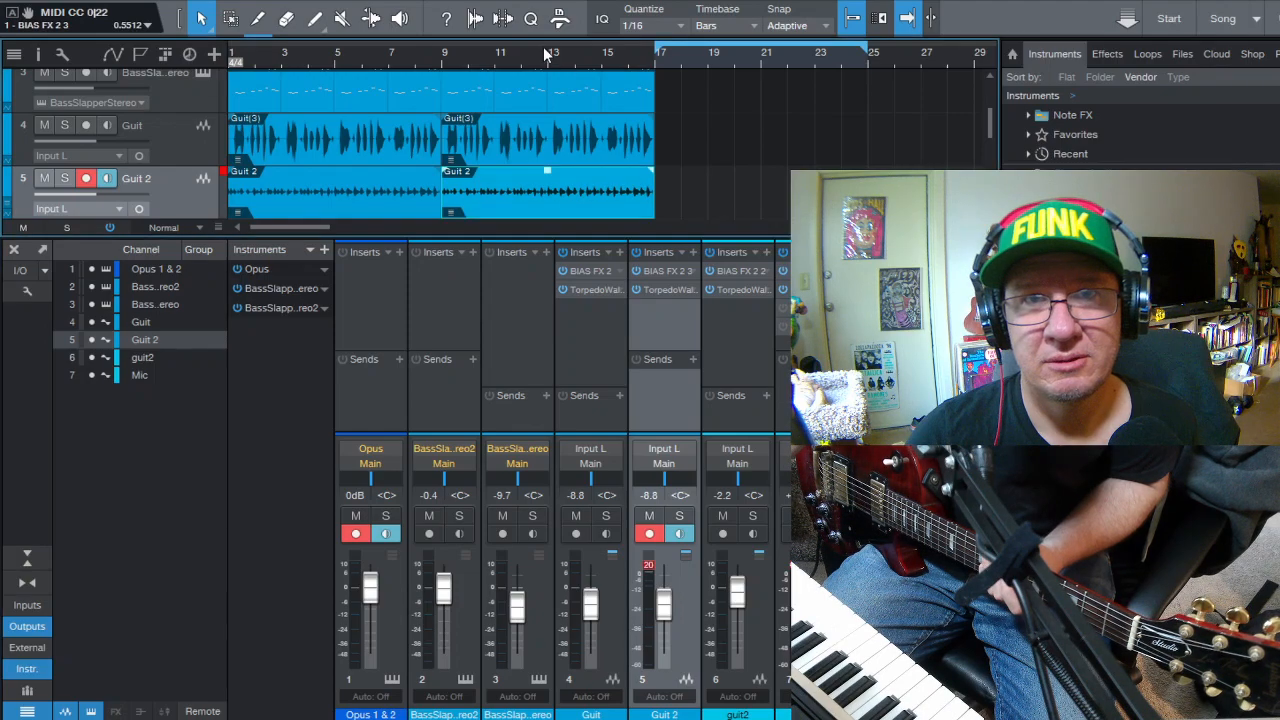
pyautogui.press('space')
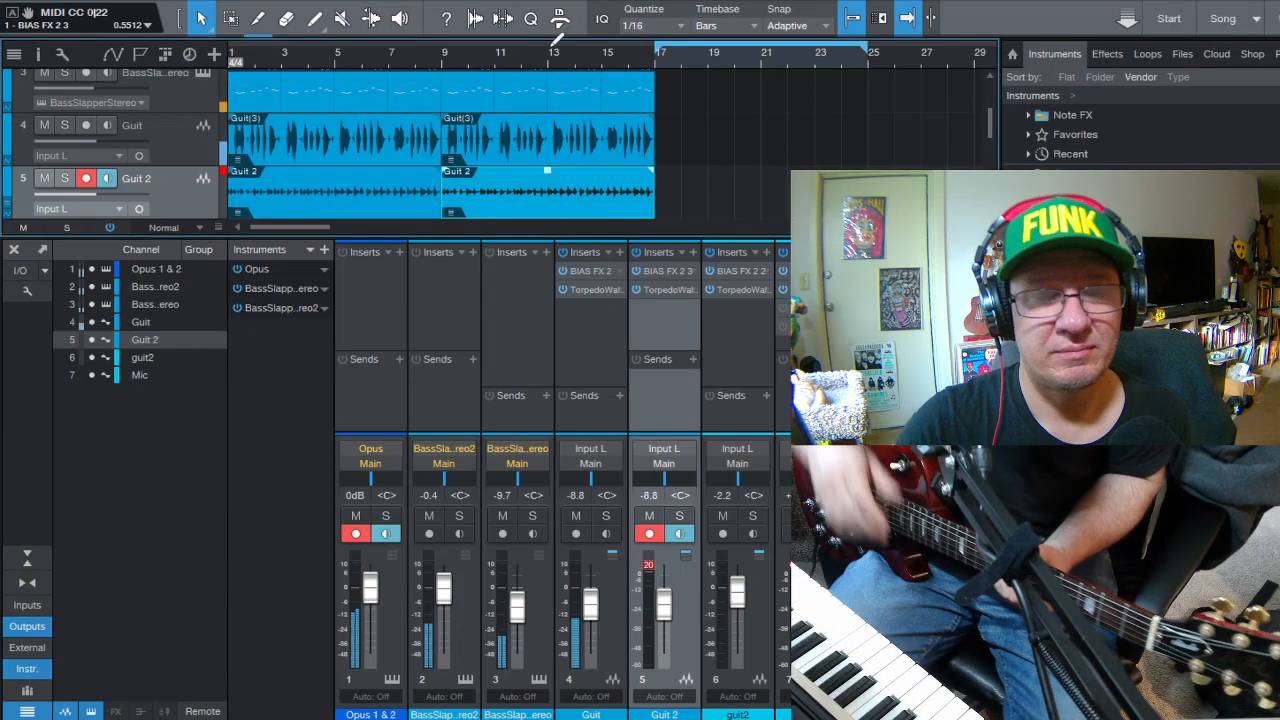
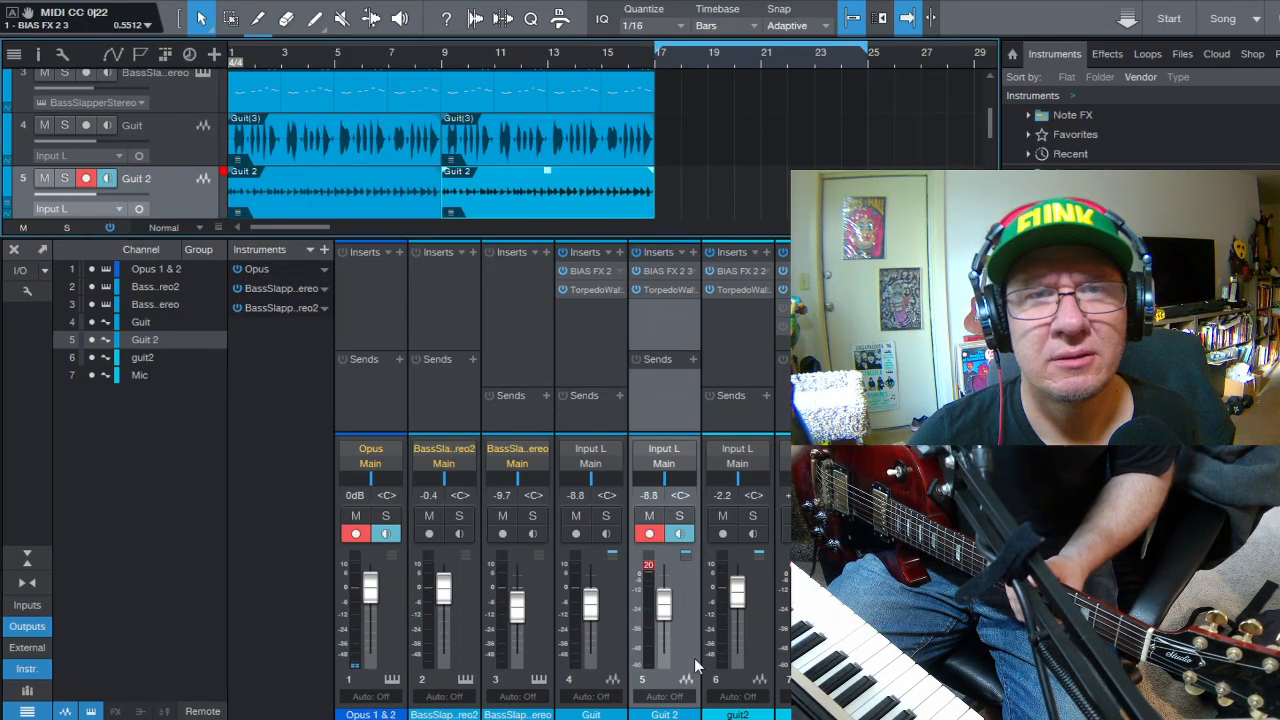
pyautogui.click(86, 178)
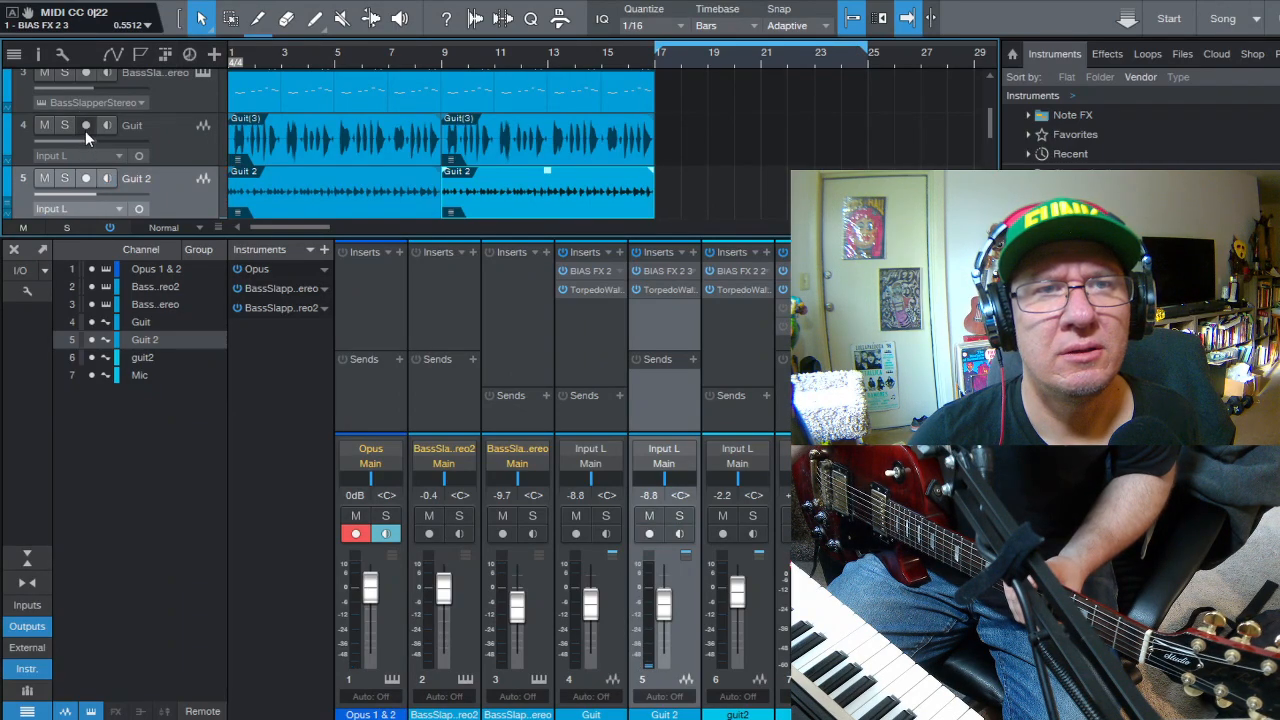
# - Arm the Guit track and record a guitar part over bars 17–25, deleting the first recorded clip to redo it
pyautogui.click(86, 126)
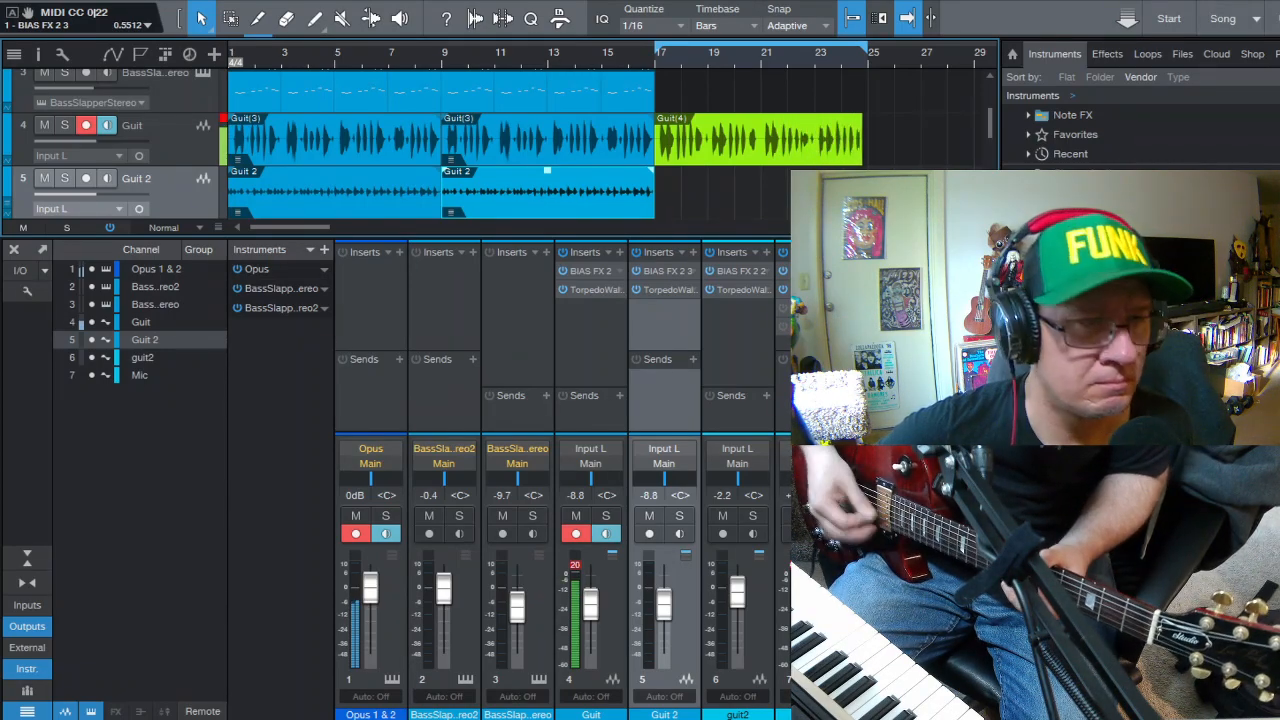
pyautogui.press('space')
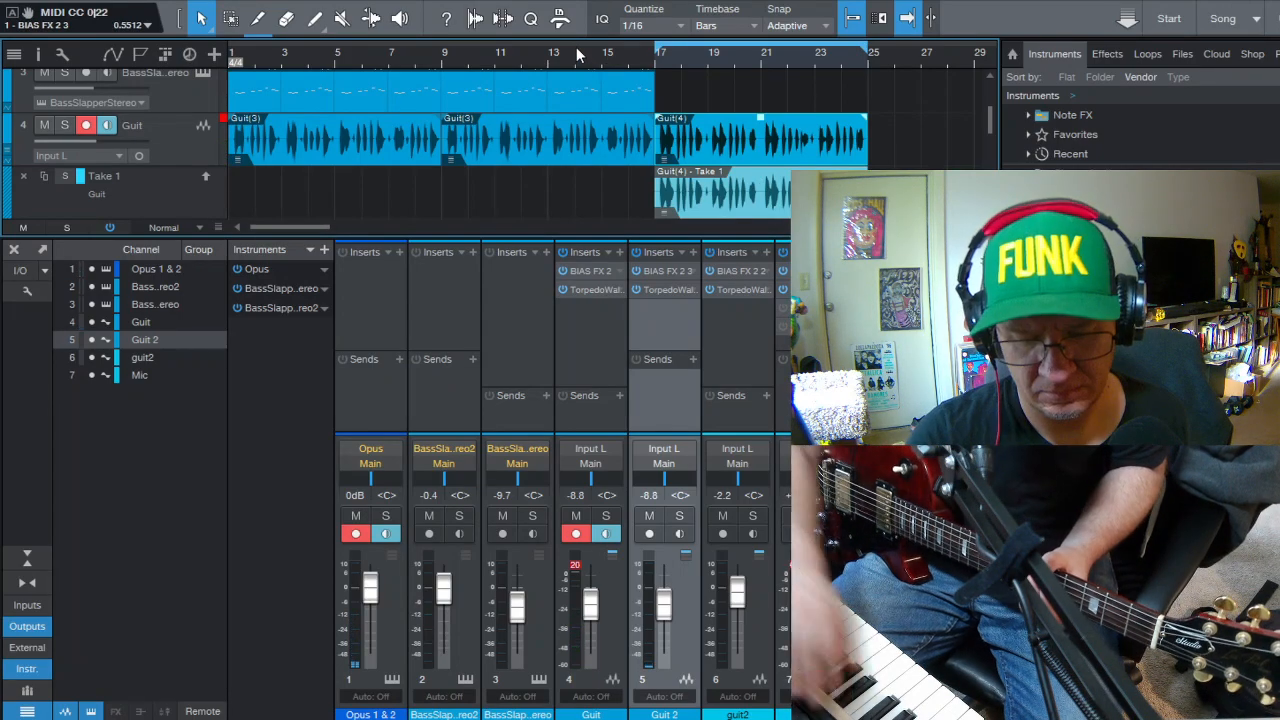
pyautogui.press('space')
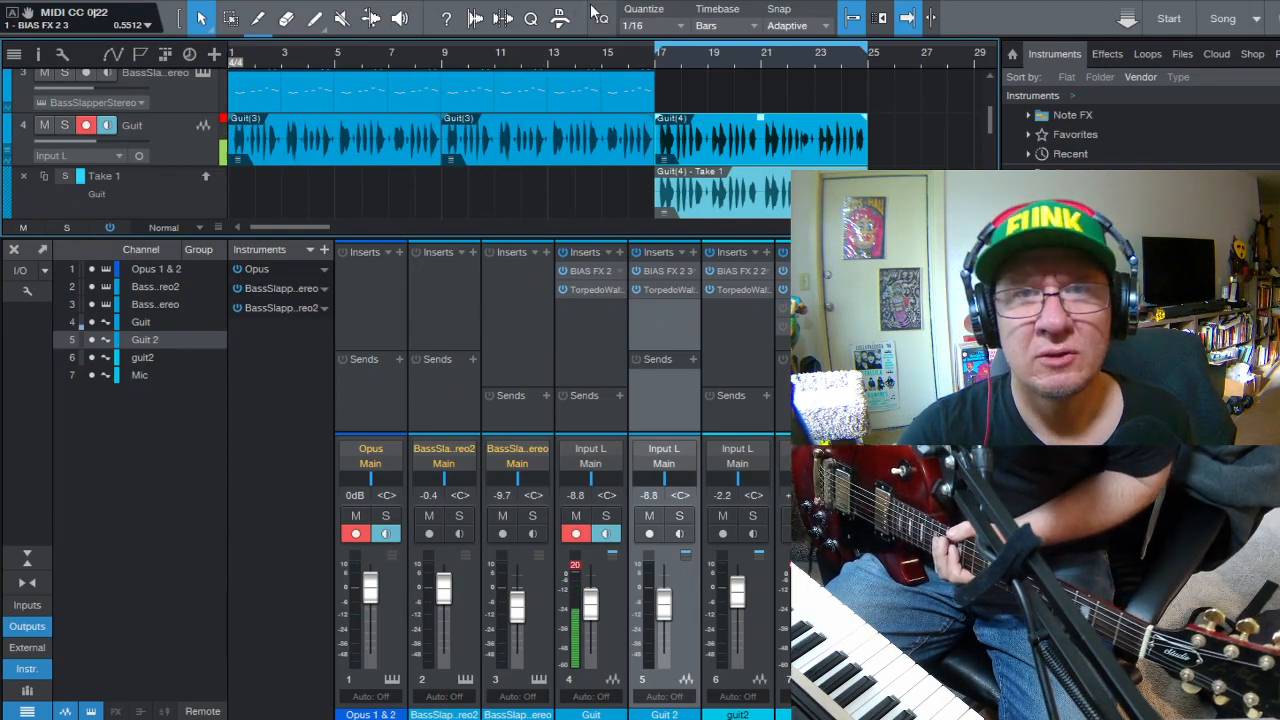
pyautogui.click(739, 159)
pyautogui.press('Delete')
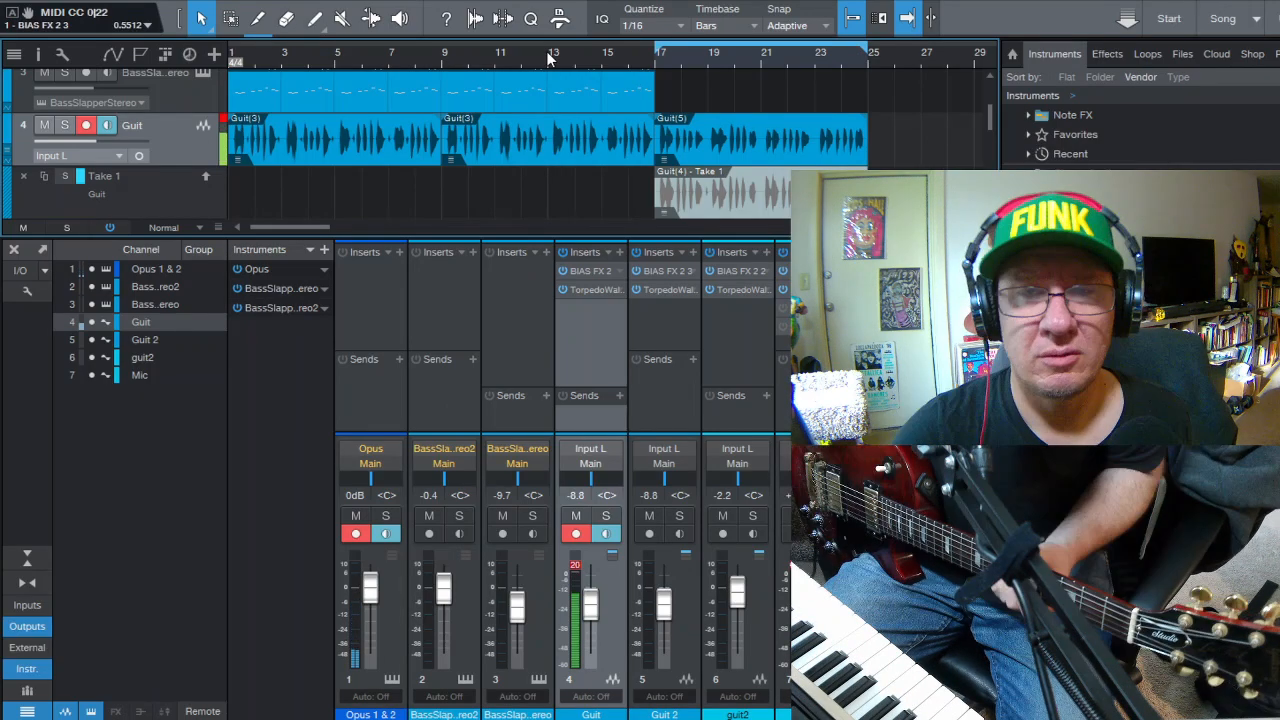
# - Create a one-bar clip on the upper bass track, place it at bar 17, and open it in the note editor
pyautogui.scroll(3, 694, 171)
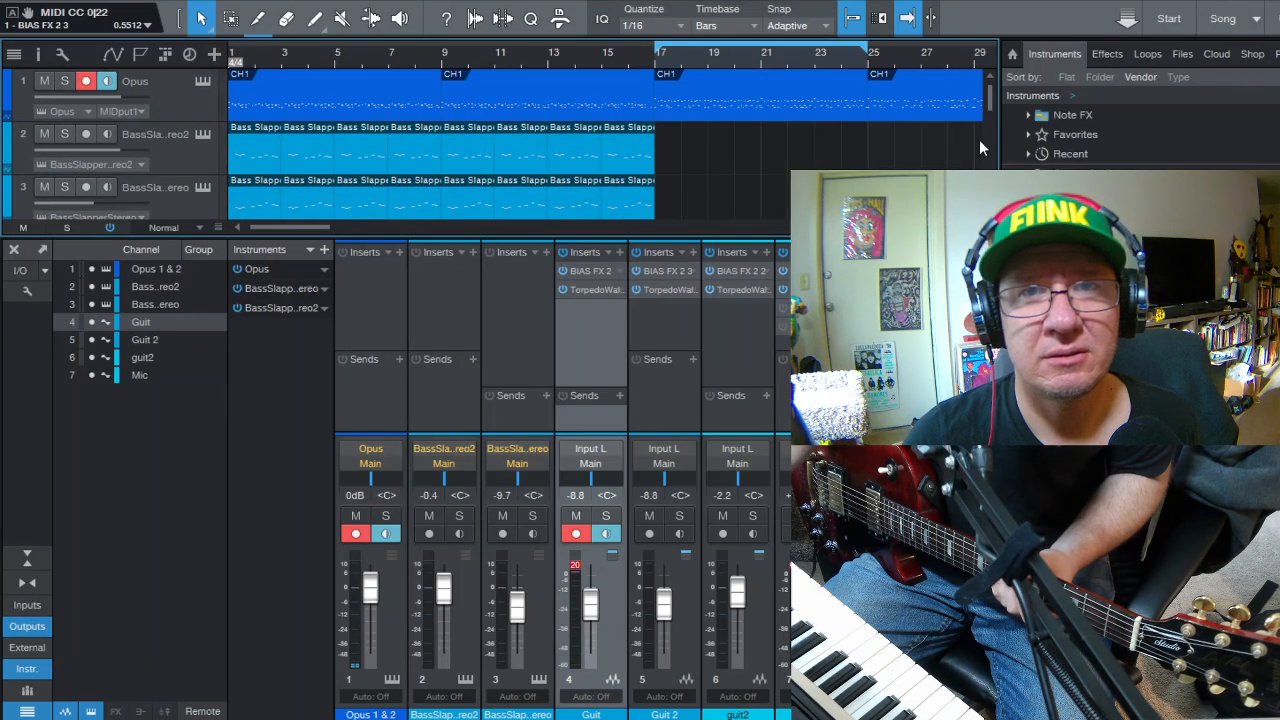
pyautogui.doubleClick(896, 146)
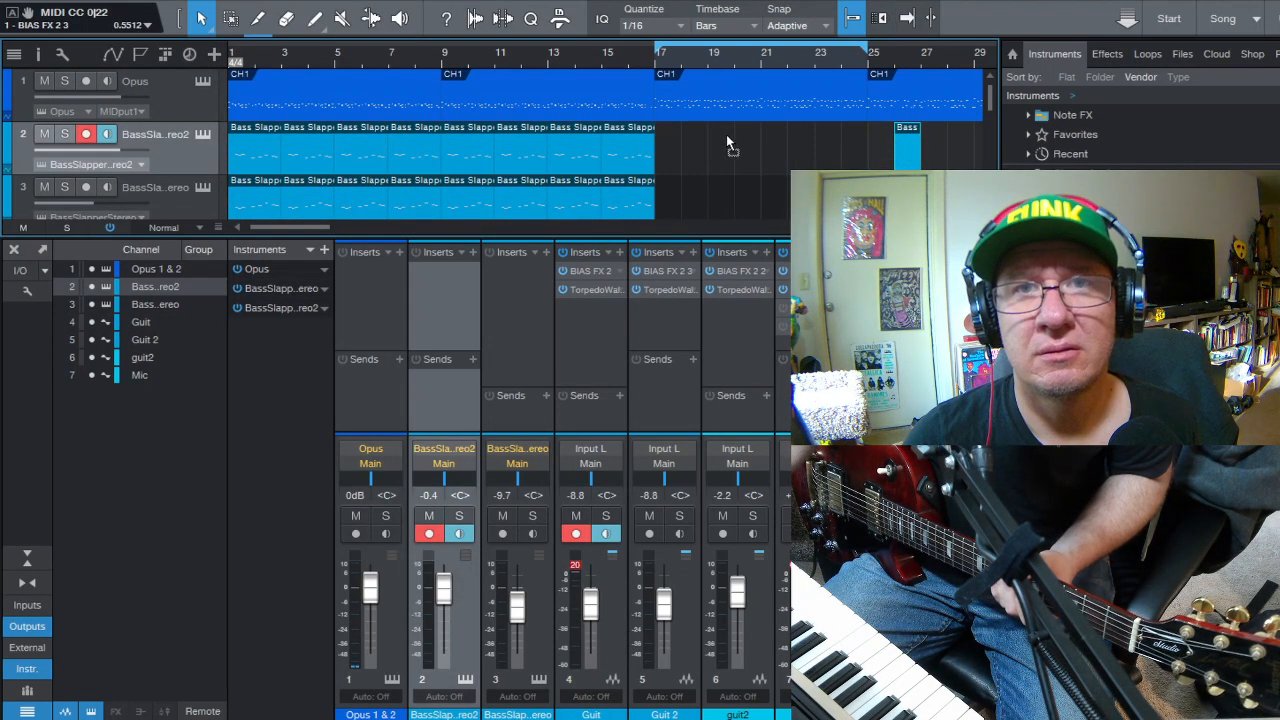
pyautogui.moveTo(668, 151); pyautogui.dragTo(664, 151)
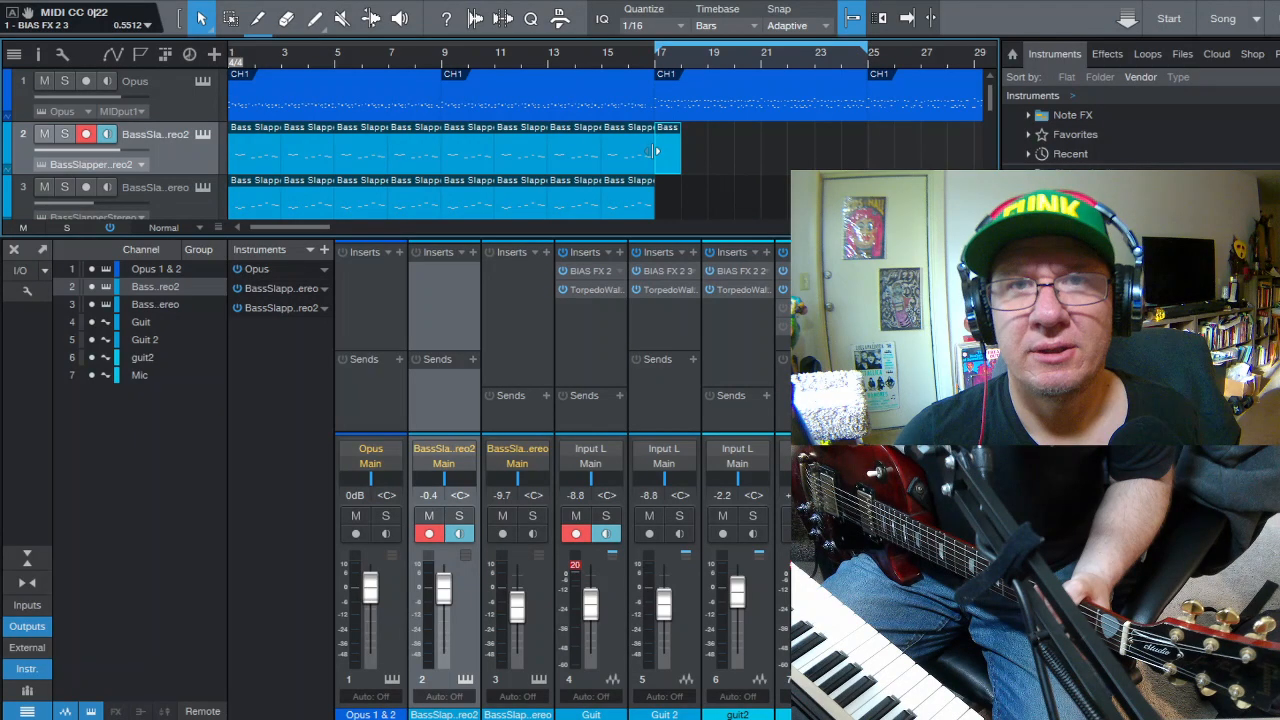
pyautogui.doubleClick(655, 151)
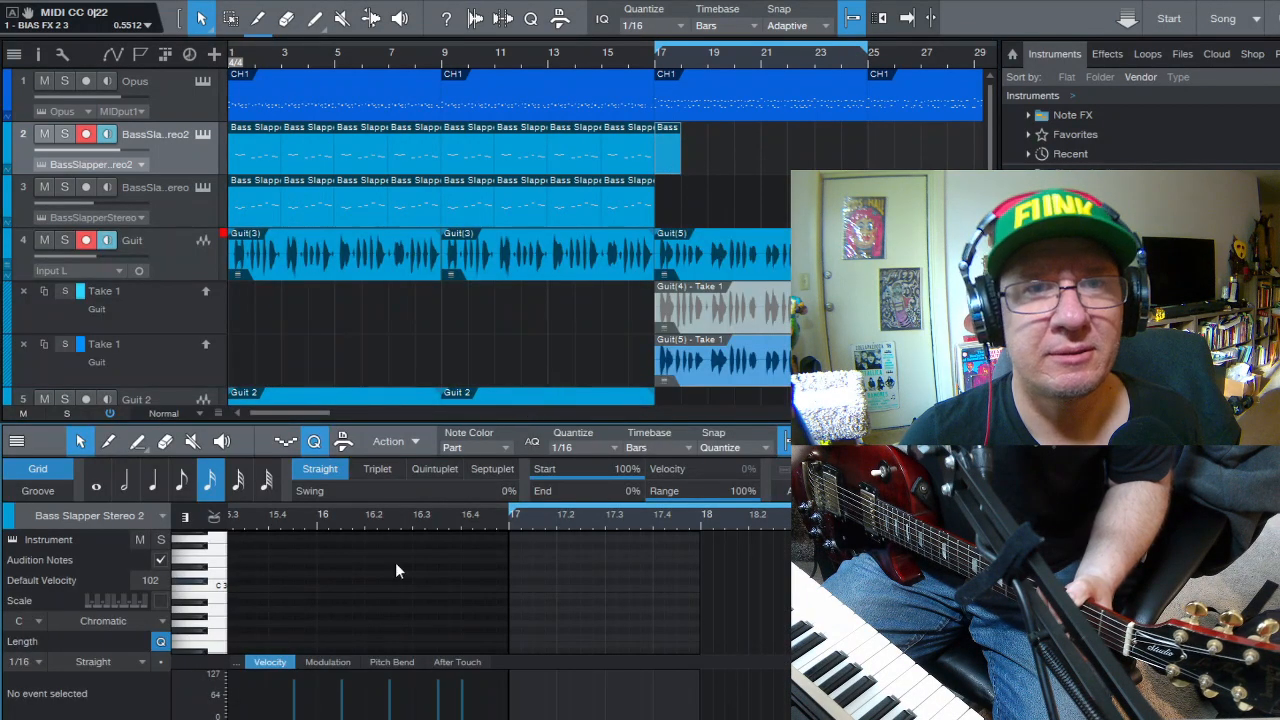
# - Draw alternating A1 and G1 notes from the start of bar 17, the last one a sixteenth long, and play them back
pyautogui.scroll(-1, 388, 515)
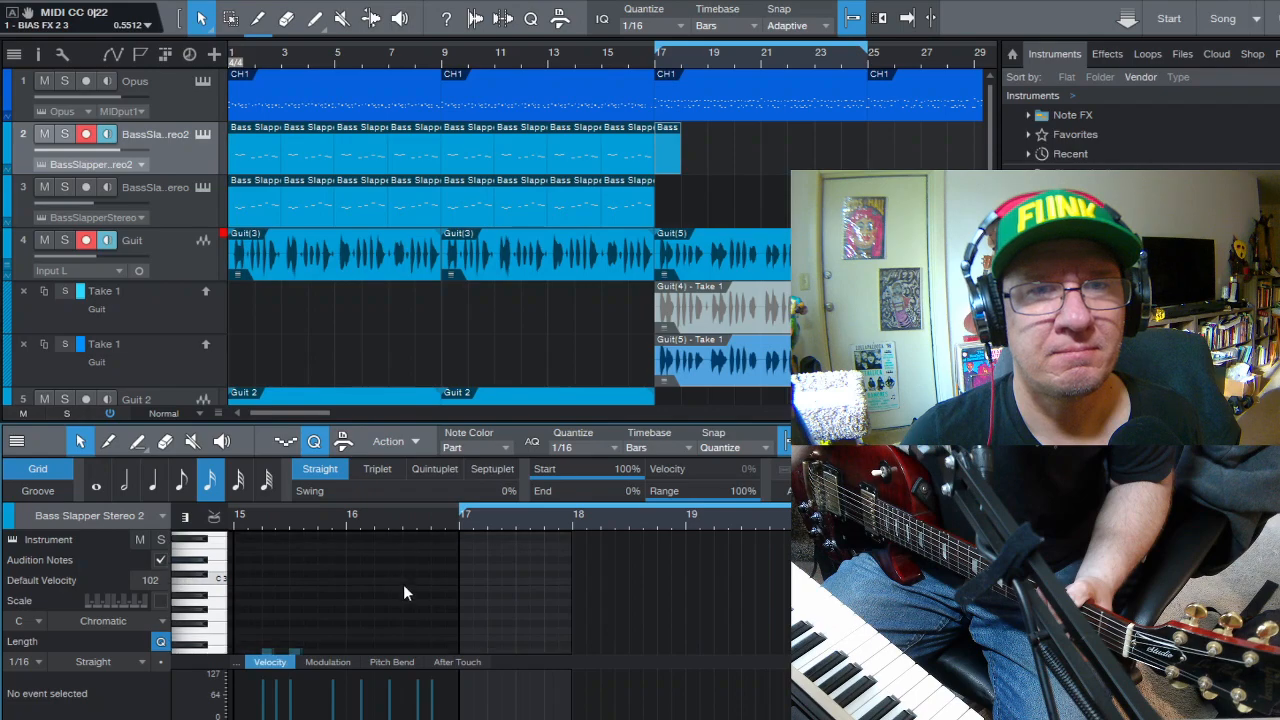
pyautogui.scroll(-2, 403, 584)
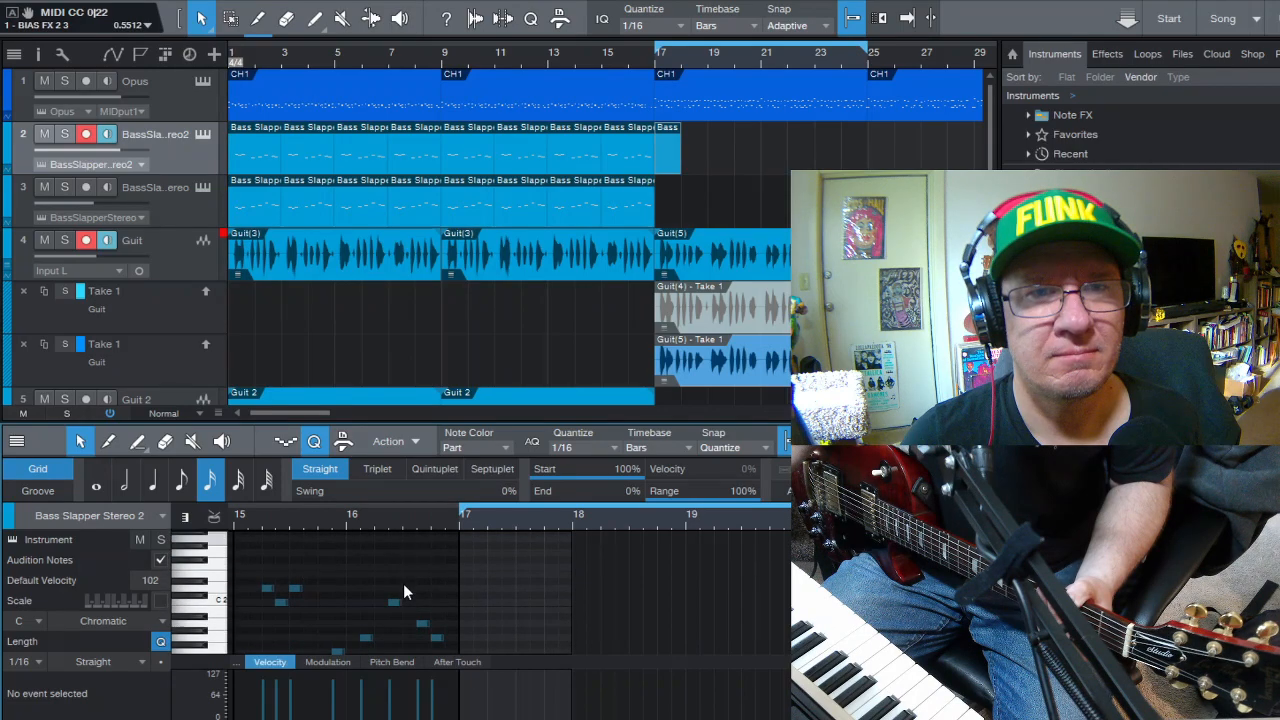
pyautogui.scroll(-2, 403, 590)
pyautogui.press('2')
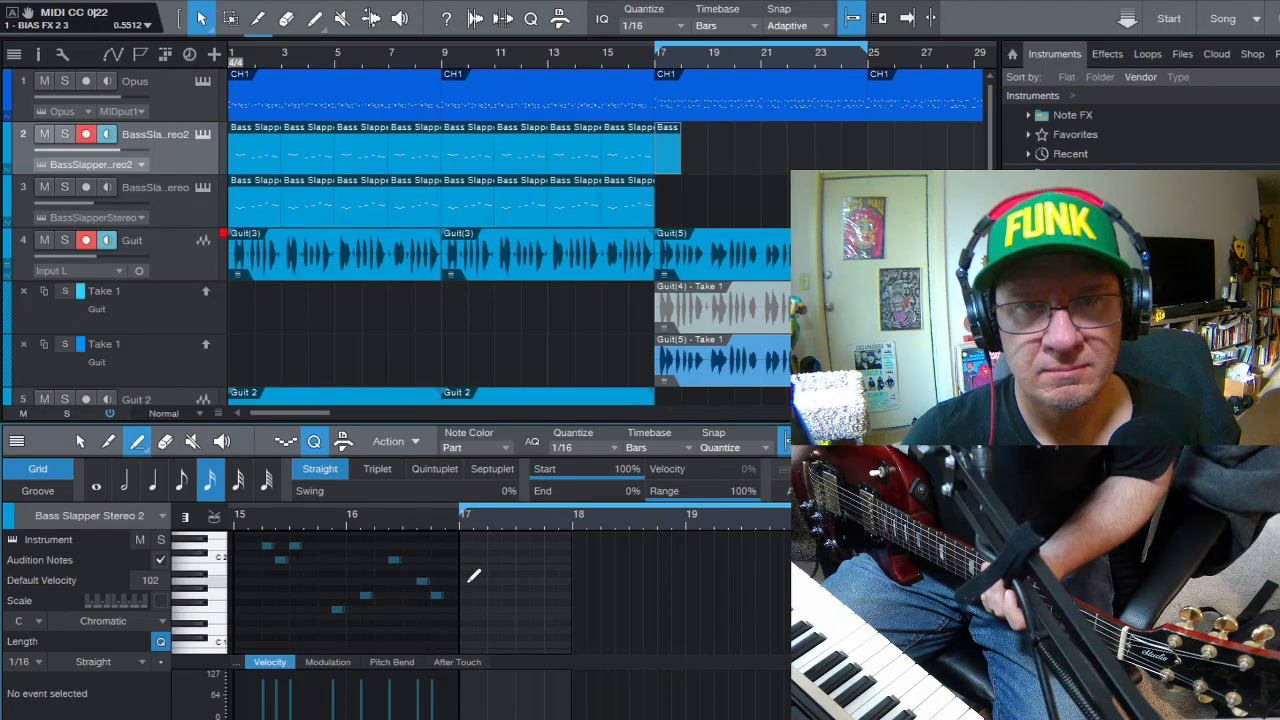
pyautogui.scroll(3, 500, 519)
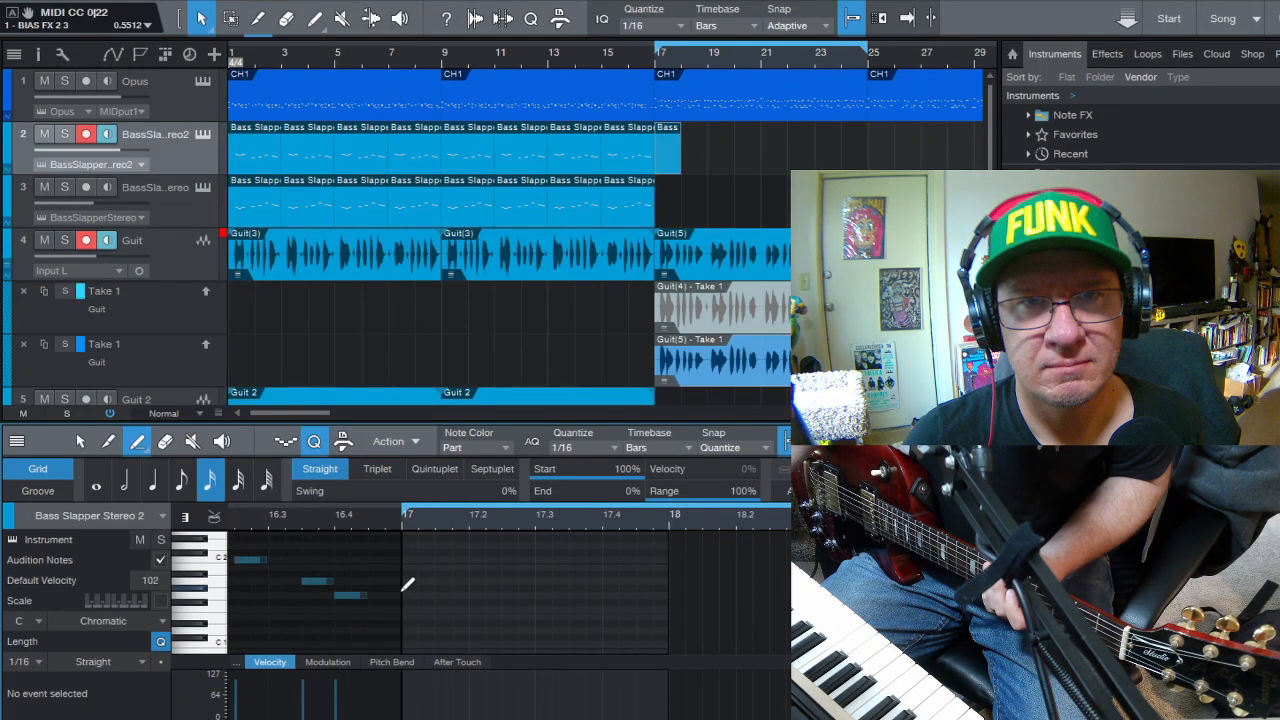
pyautogui.moveTo(408, 581); pyautogui.dragTo(466, 595)
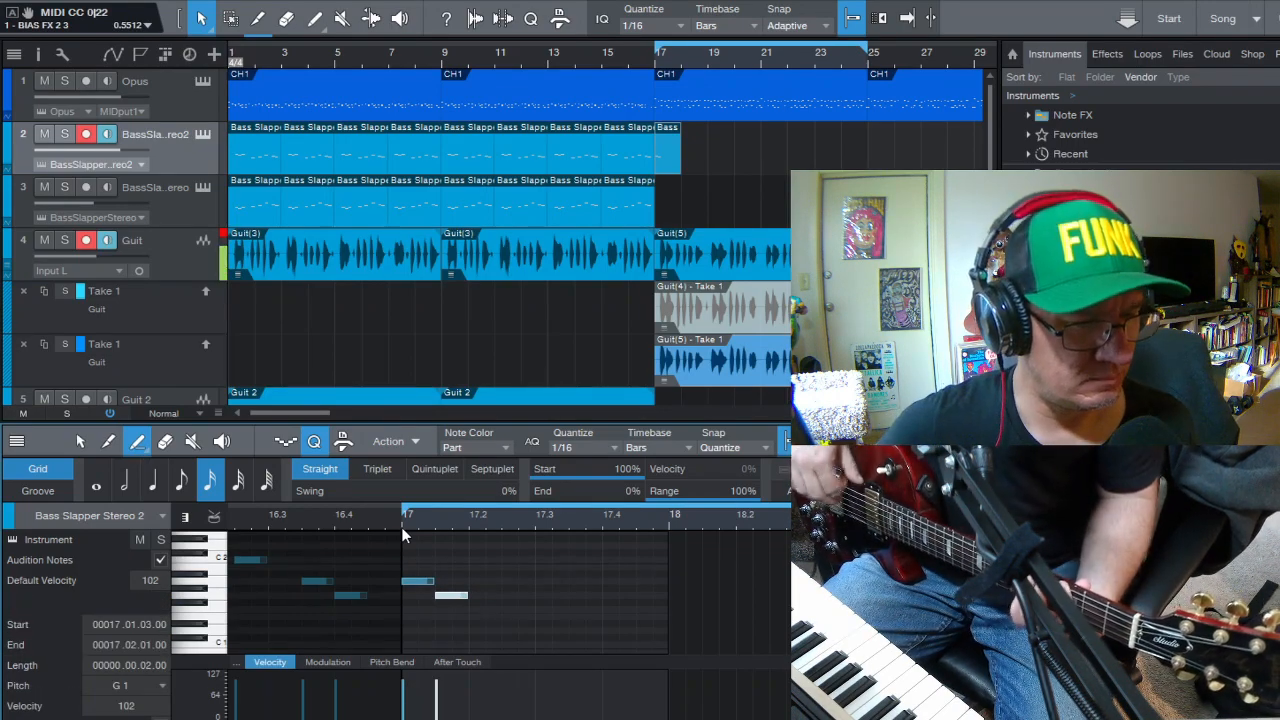
pyautogui.click(475, 579)
pyautogui.click(493, 581)
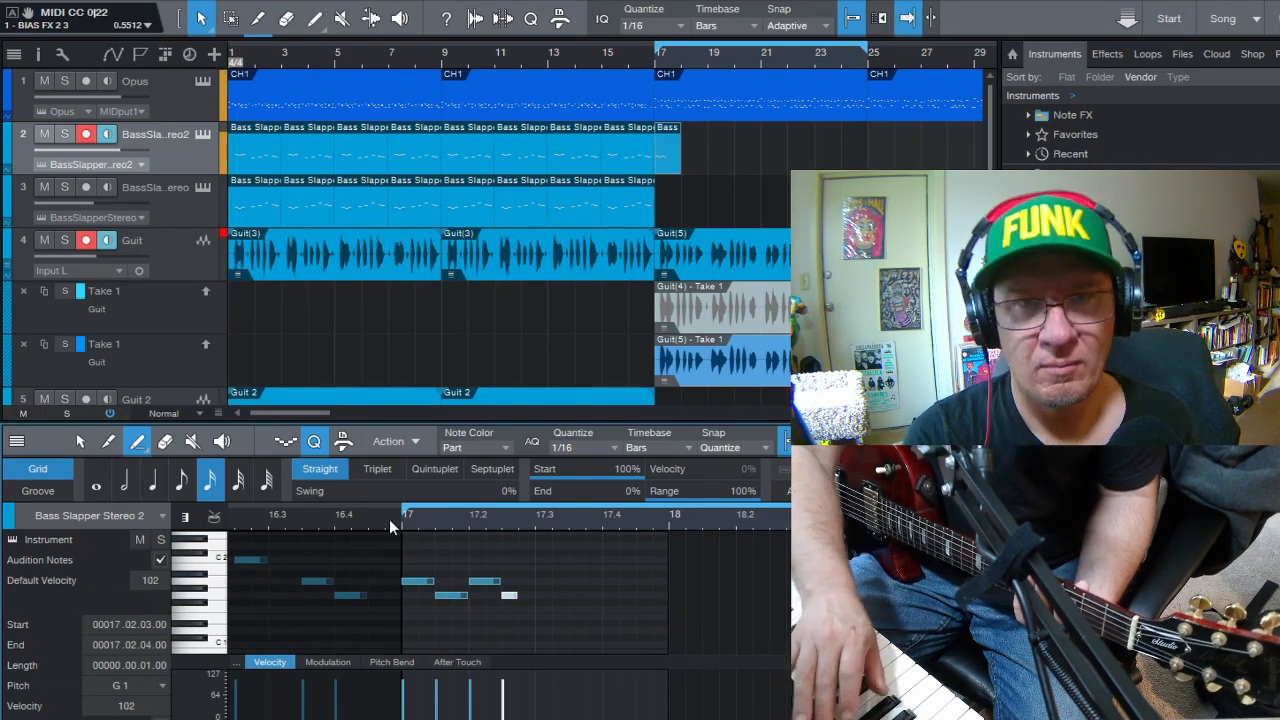
pyautogui.press('space')
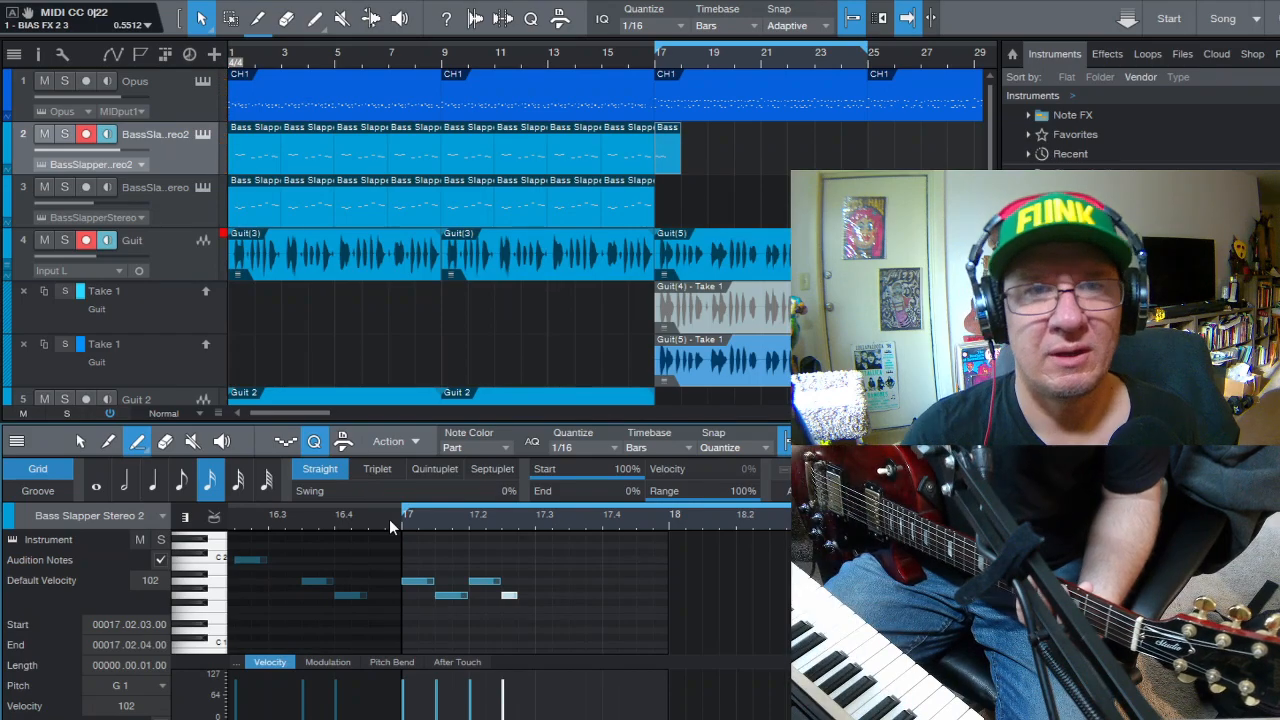
# - Move the four drawn bass notes one beat later to start at 17.2, and view the guitar clip at bar 17
pyautogui.click(80, 441)
pyautogui.moveTo(411, 564); pyautogui.dragTo(535, 606)
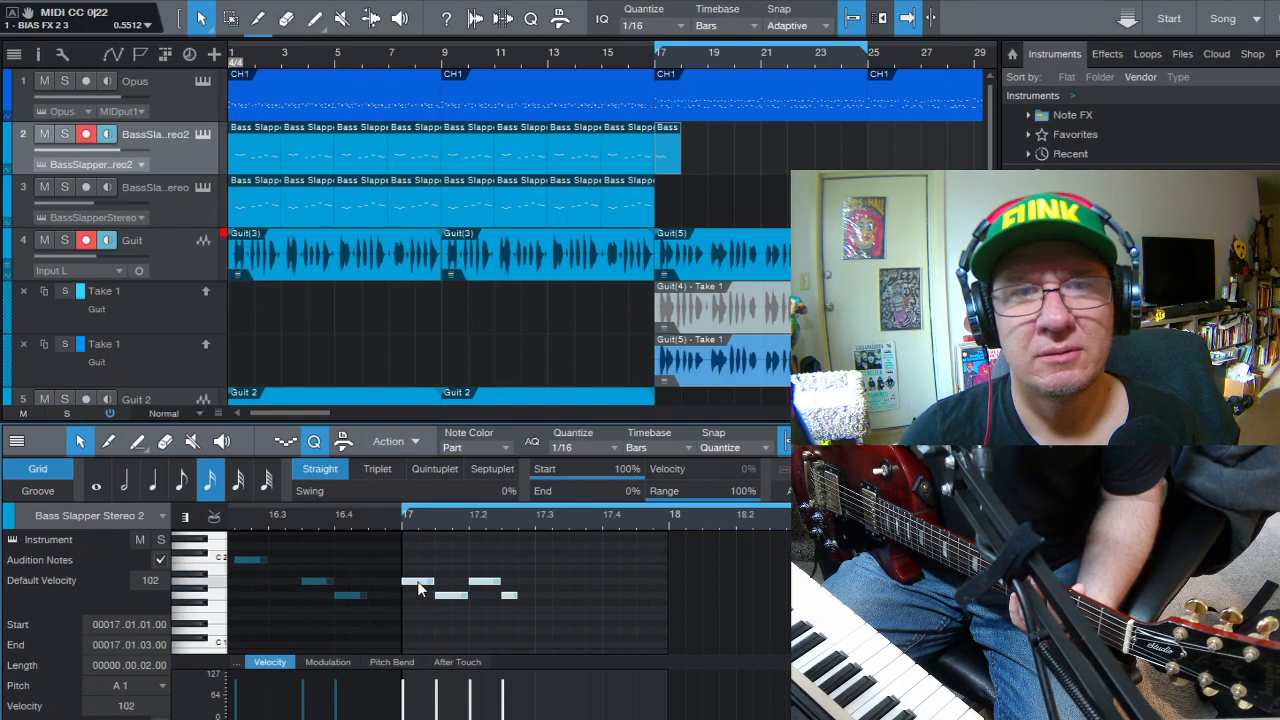
pyautogui.moveTo(480, 595); pyautogui.dragTo(547, 595)
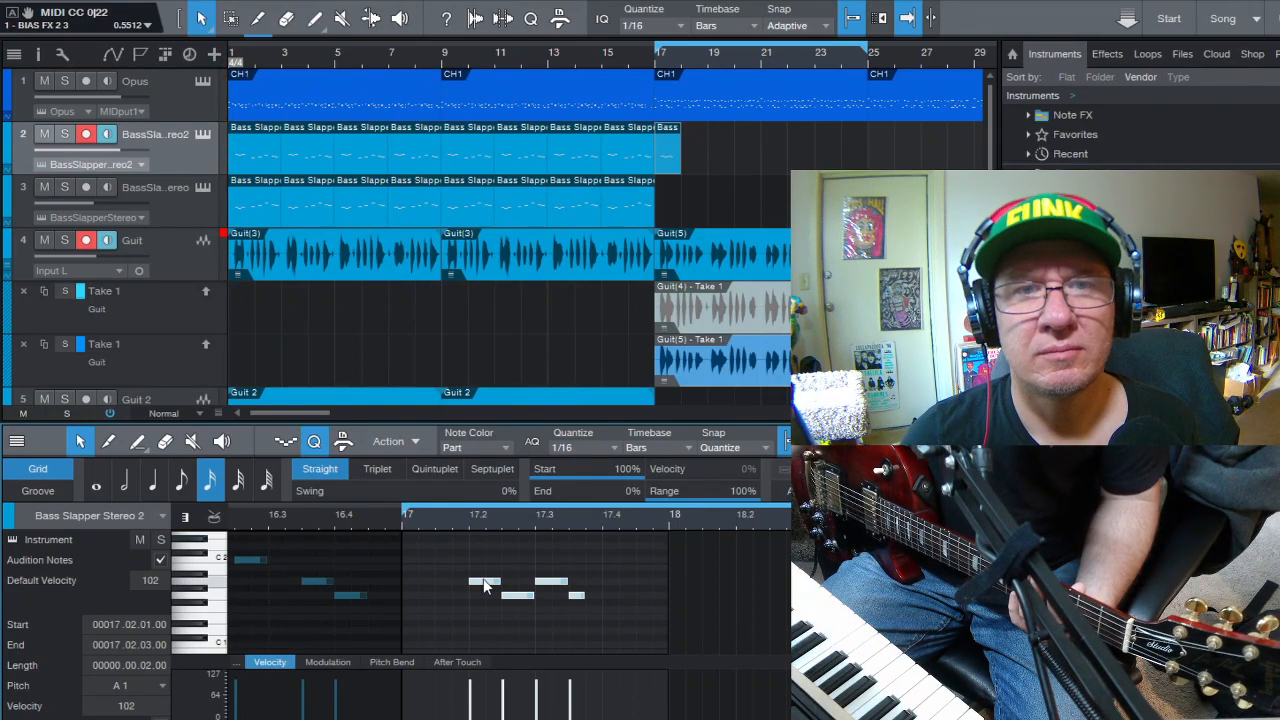
pyautogui.click(683, 265)
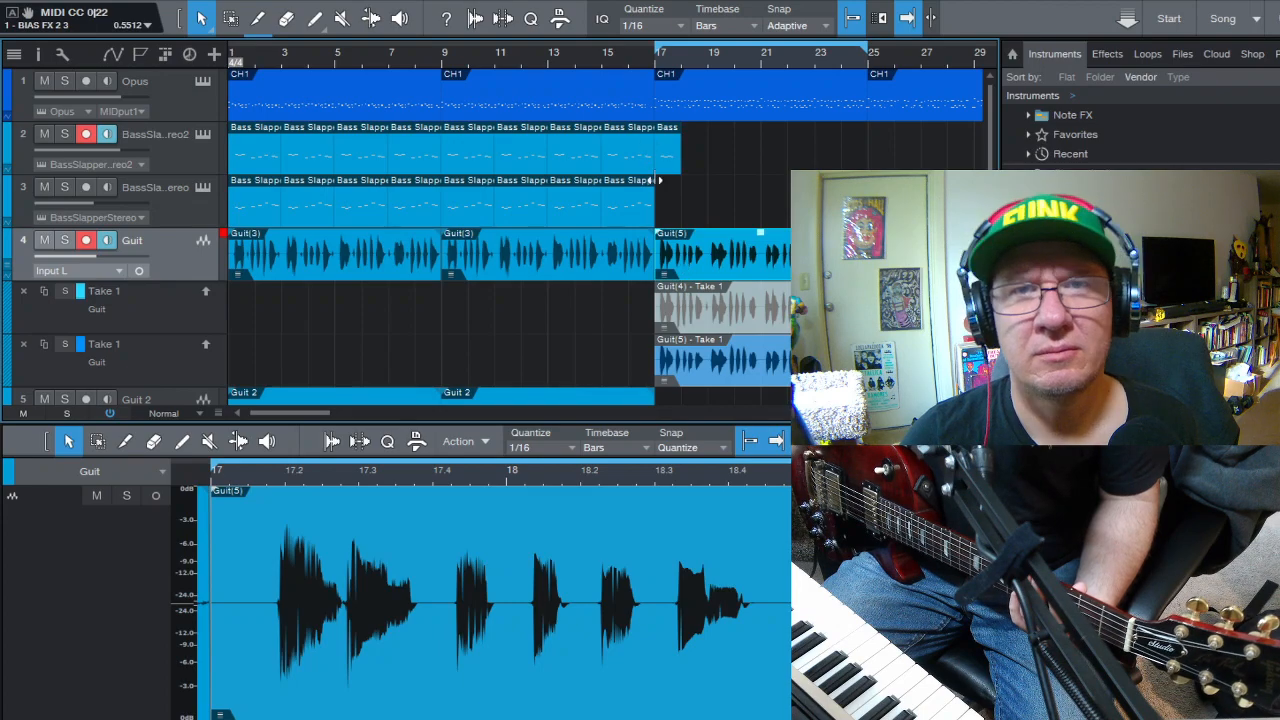
# - Duplicate the bar 17 bass clip into bar 18, moving its first A1 to 18.1 and first G1 to 18.2, and lengthening the last G1 to two sixteenths
pyautogui.click(668, 155)
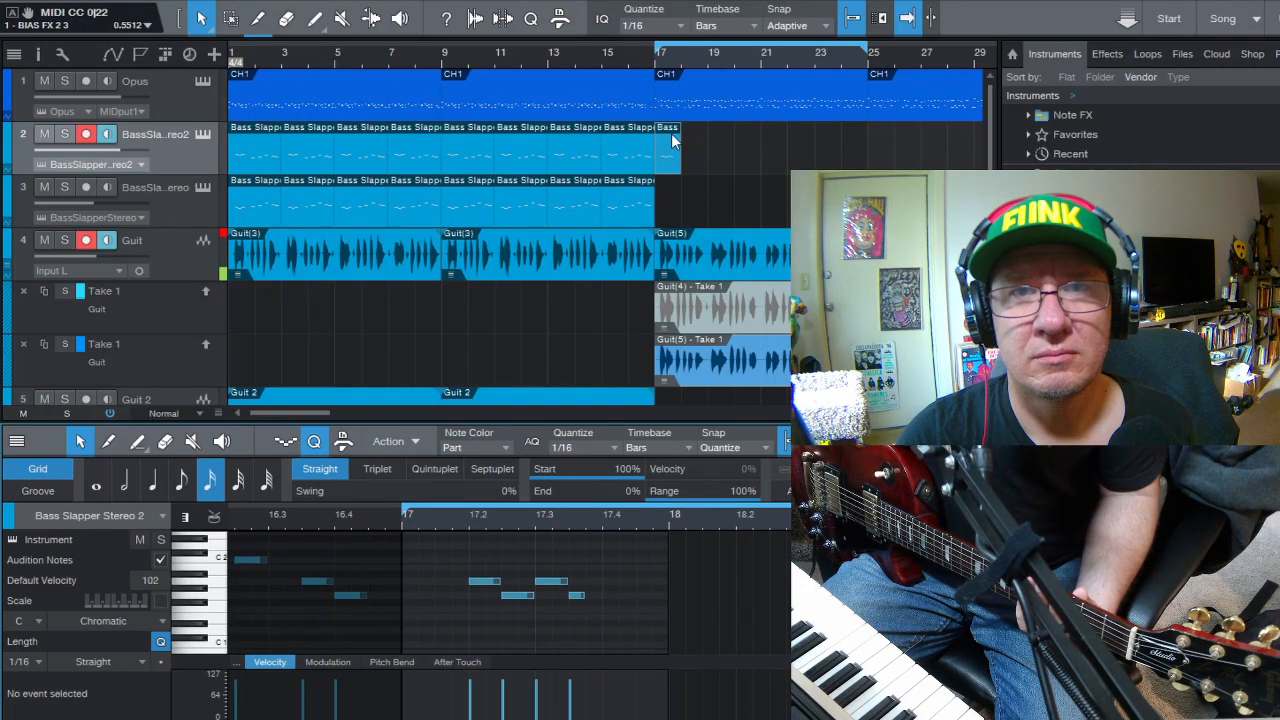
pyautogui.press('d')
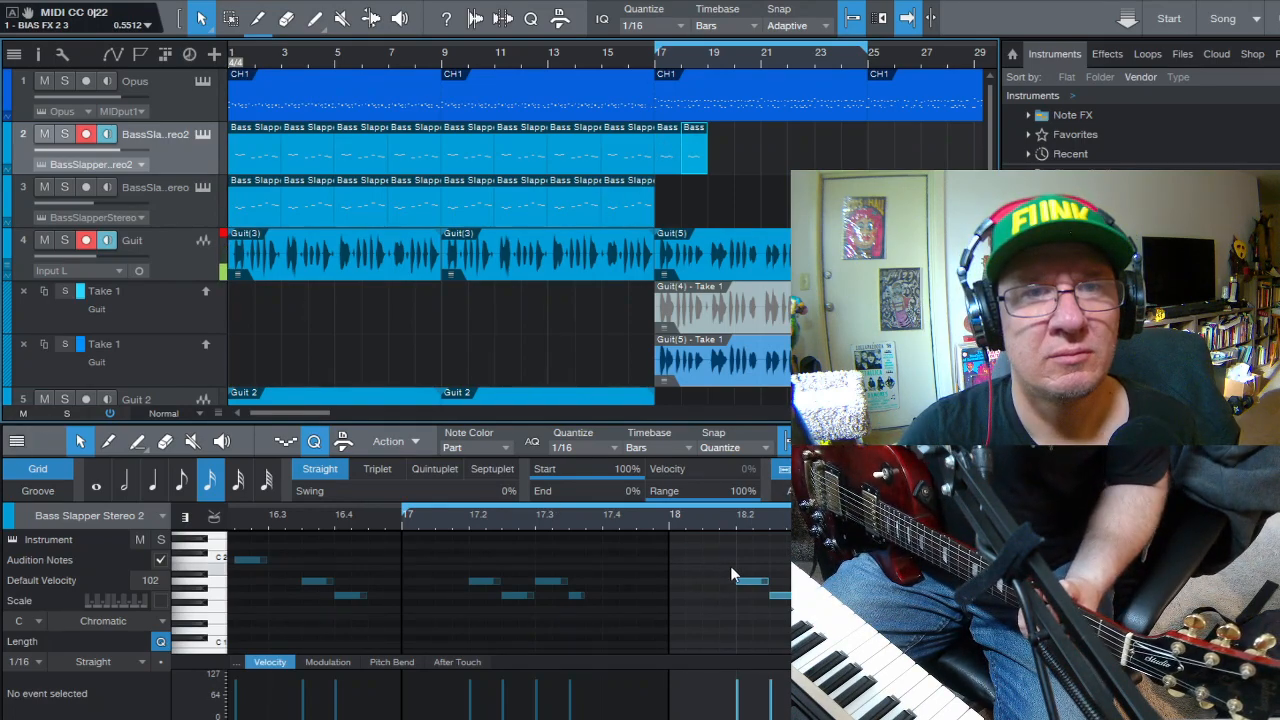
pyautogui.moveTo(760, 585); pyautogui.dragTo(693, 583)
pyautogui.click(782, 596)
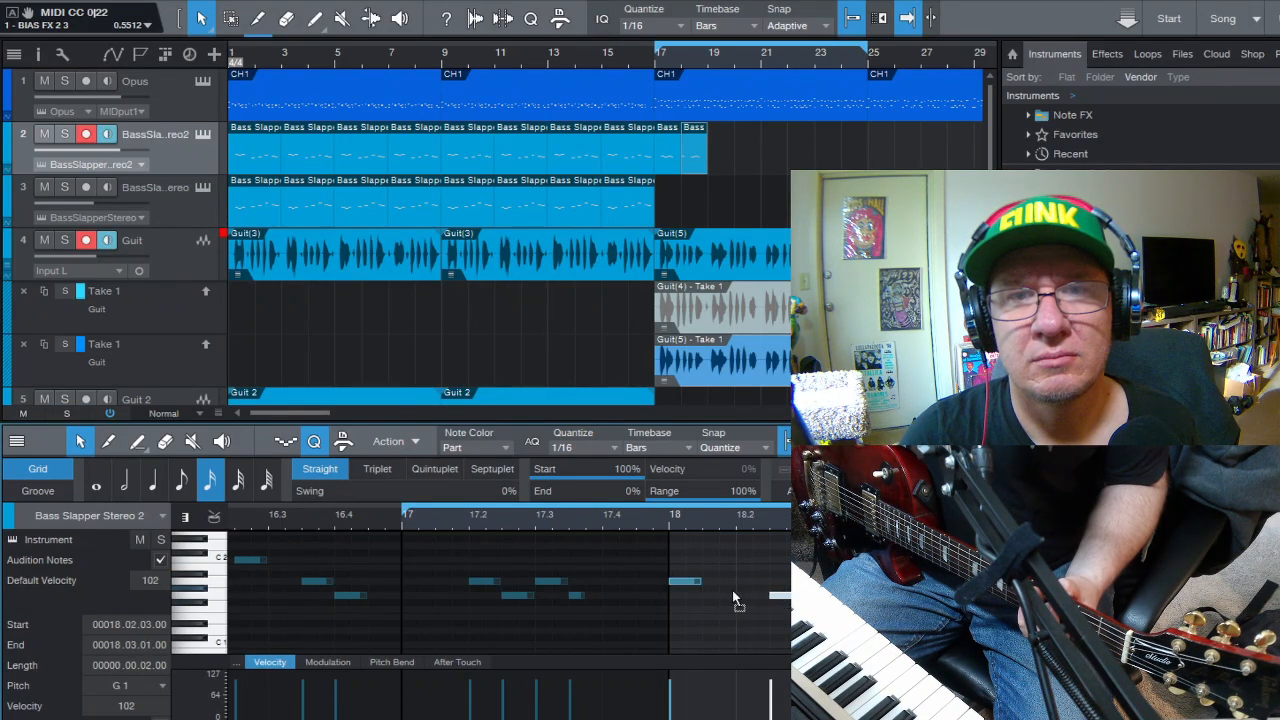
pyautogui.moveTo(771, 597); pyautogui.dragTo(737, 596)
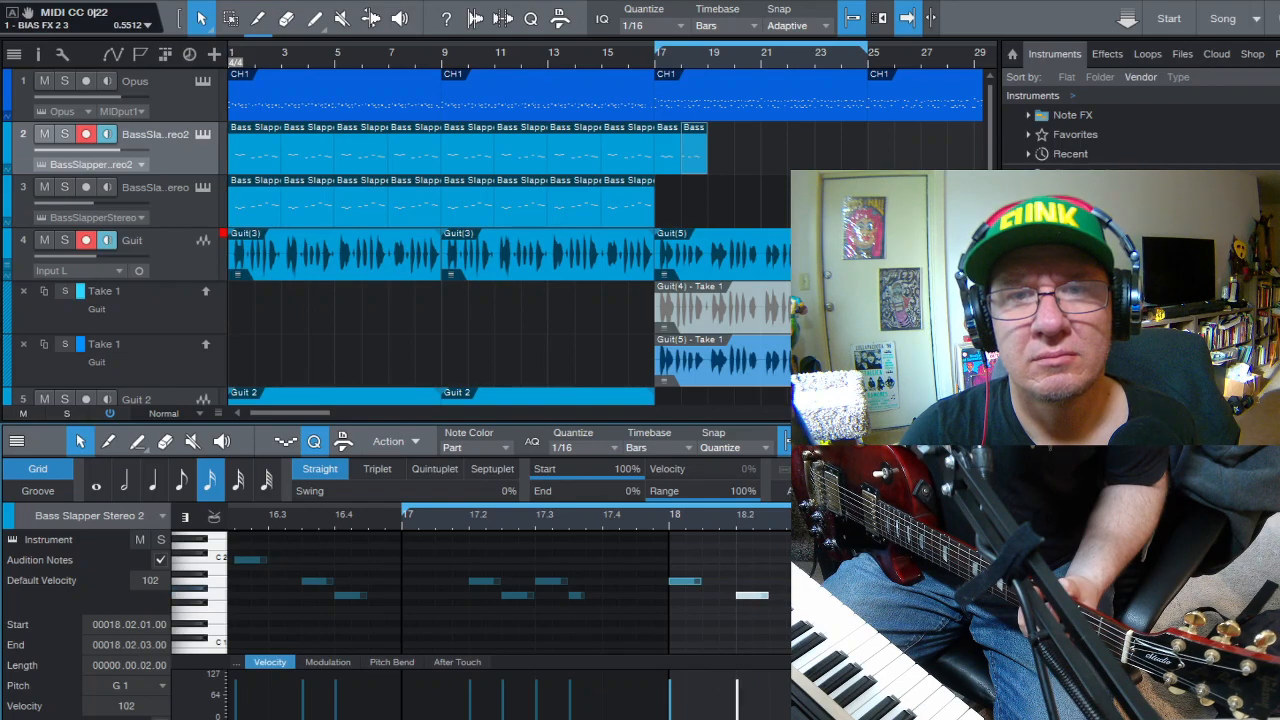
pyautogui.click(850, 596)
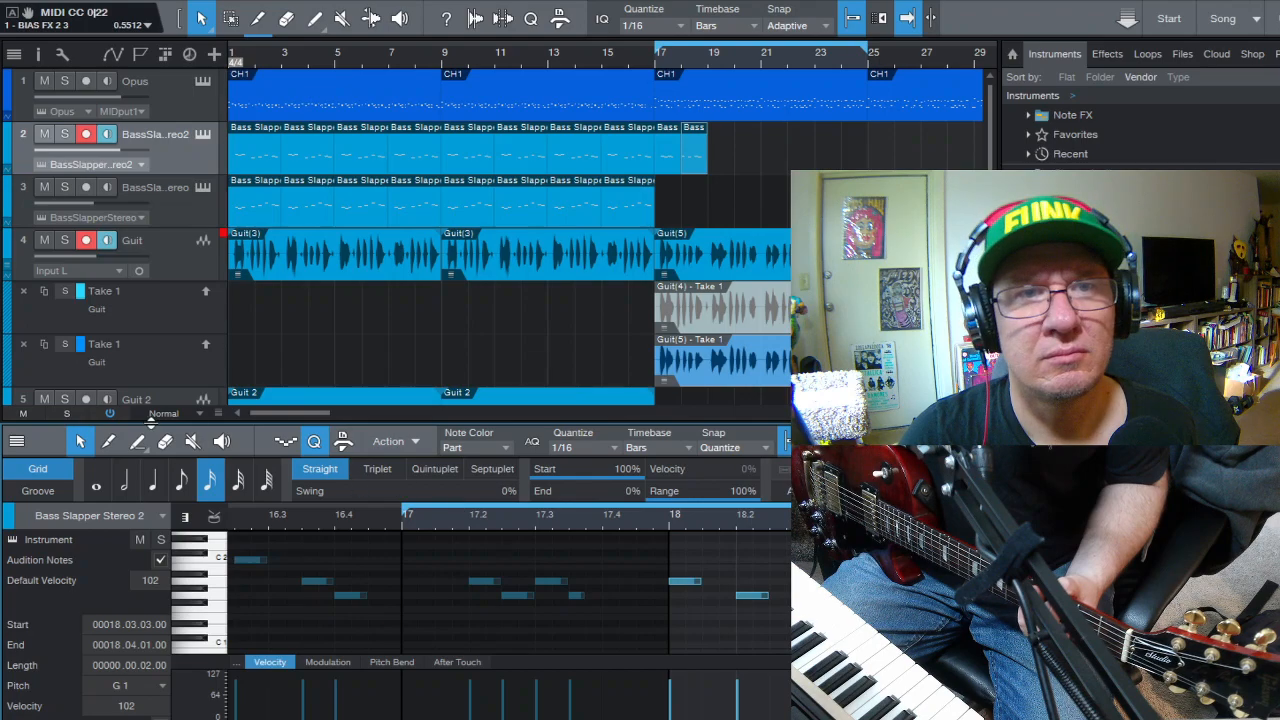
# - Draw a one-beat E1 note on beat 4 of bar 18, and merge the two new bass clips into one
pyautogui.click(139, 446)
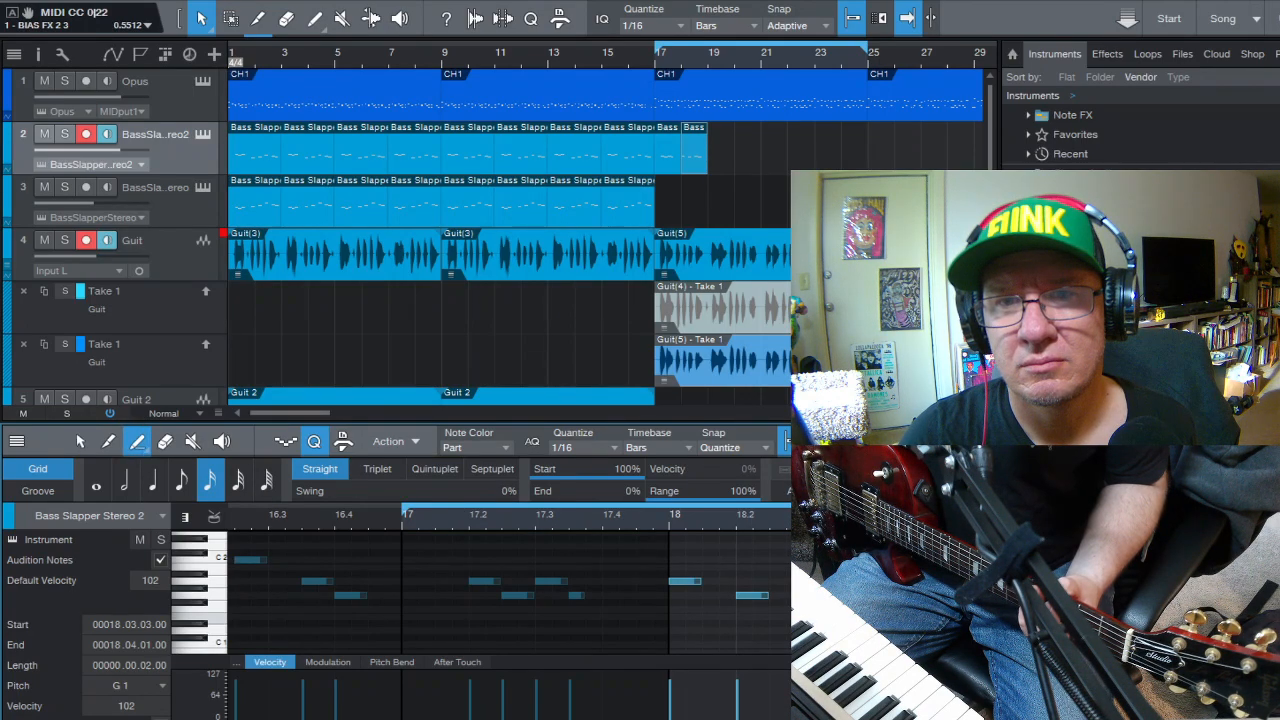
pyautogui.click(872, 619)
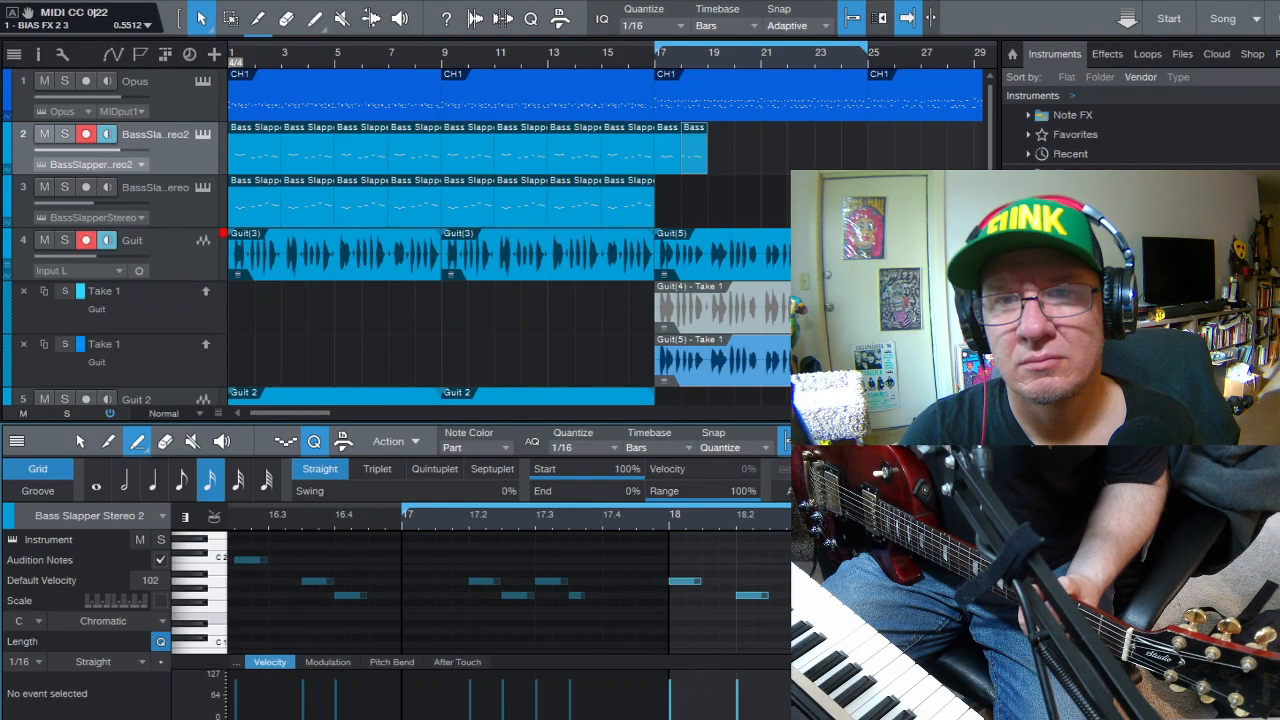
pyautogui.click(876, 618)
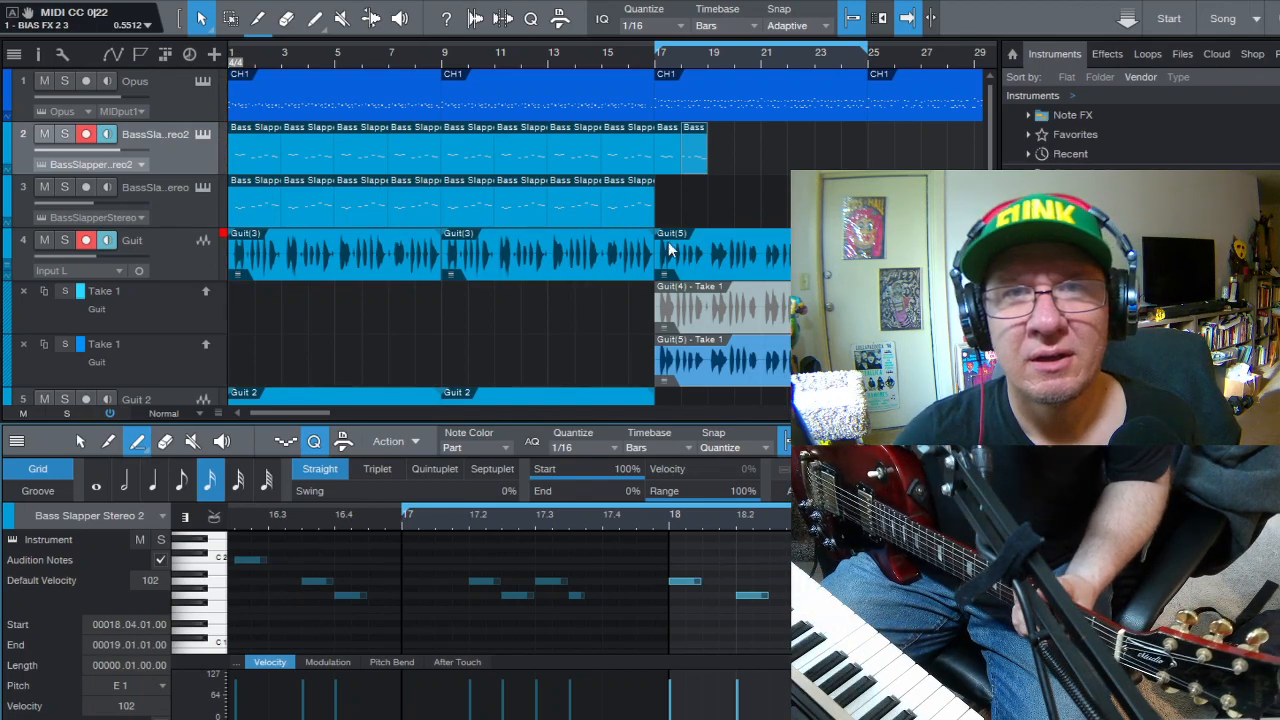
pyautogui.click(670, 160)
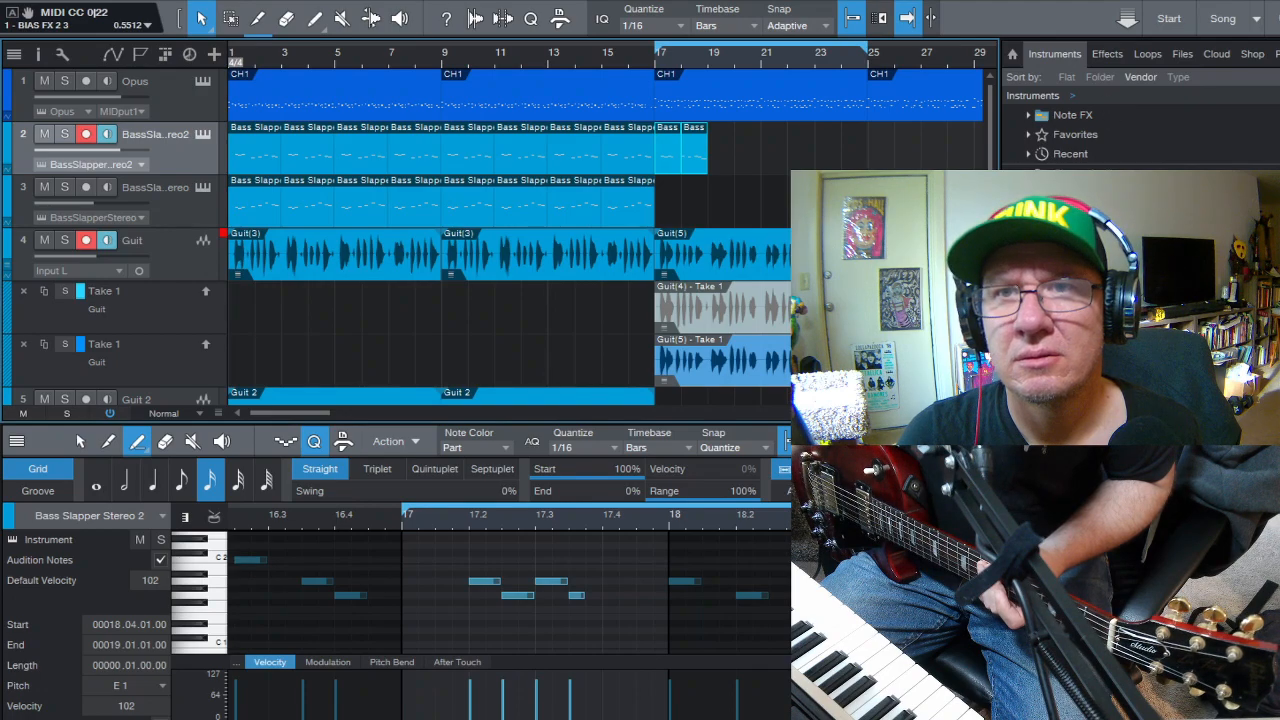
pyautogui.press('g')
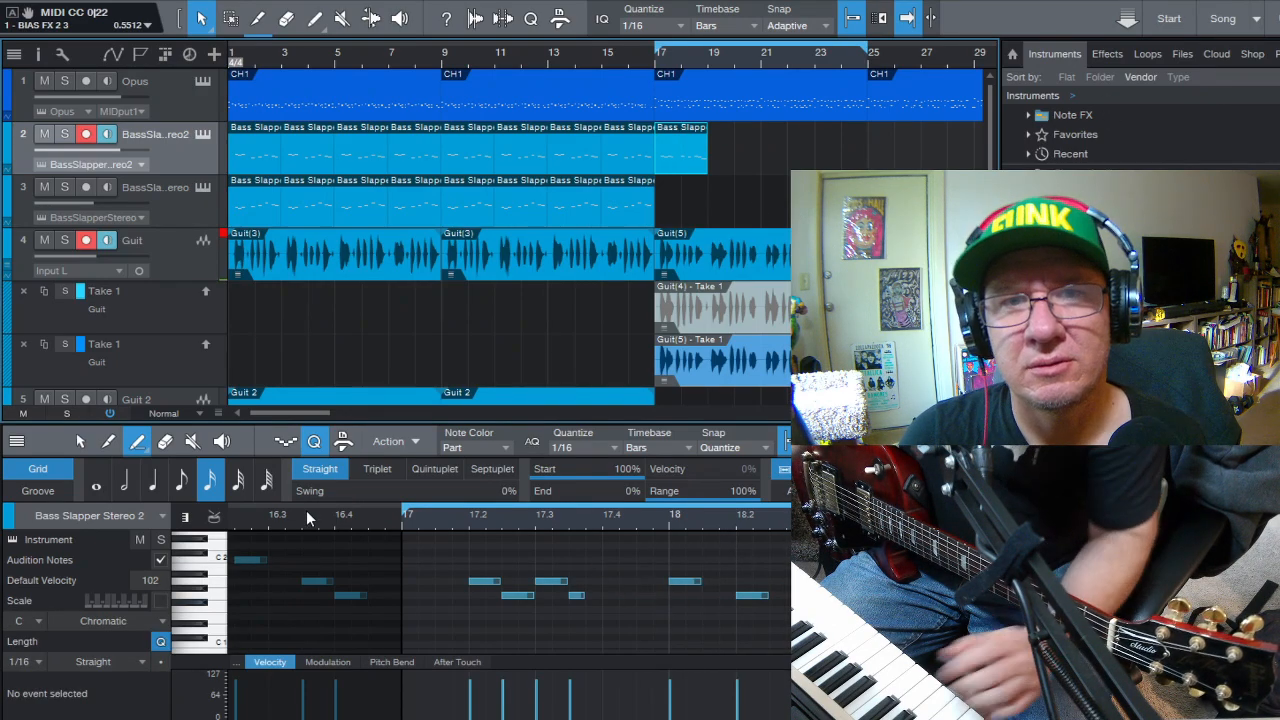
# - Shift the bar 18 bass notes two sixteenths earlier to start at 17.4.3, and undo a further shift to 17.4.1
pyautogui.click(80, 441)
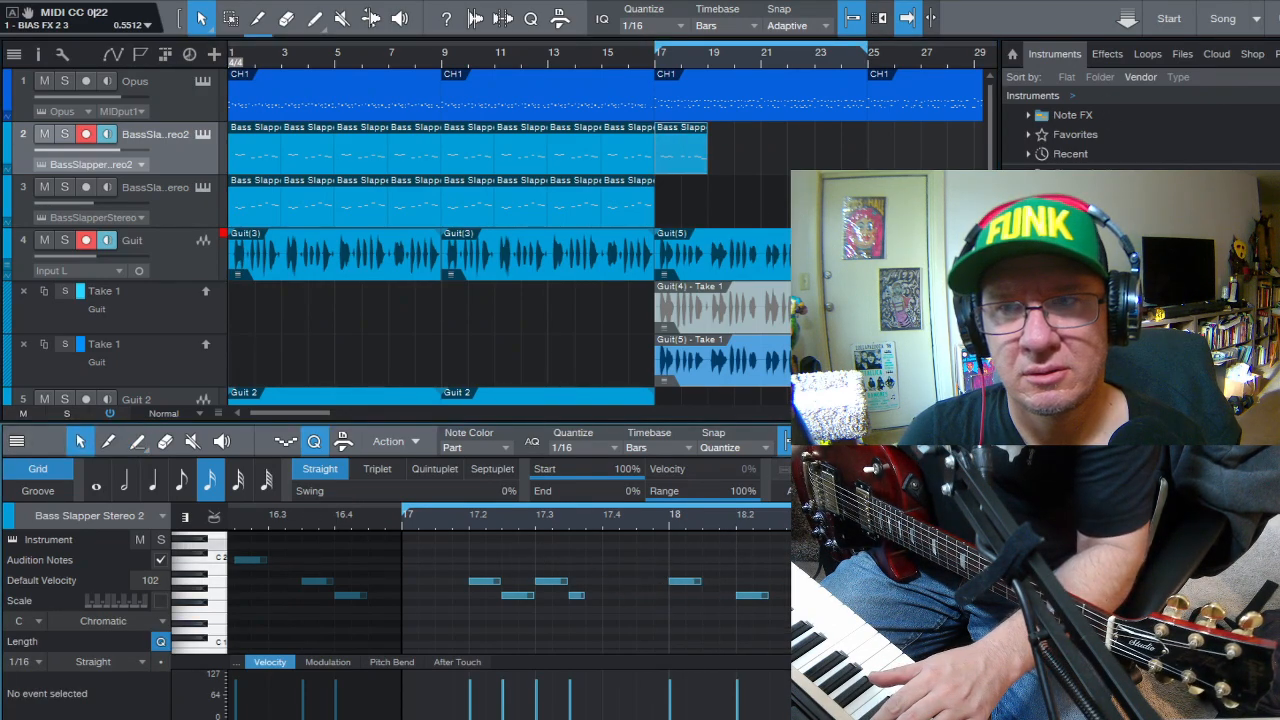
pyautogui.moveTo(830, 615); pyautogui.dragTo(649, 590)
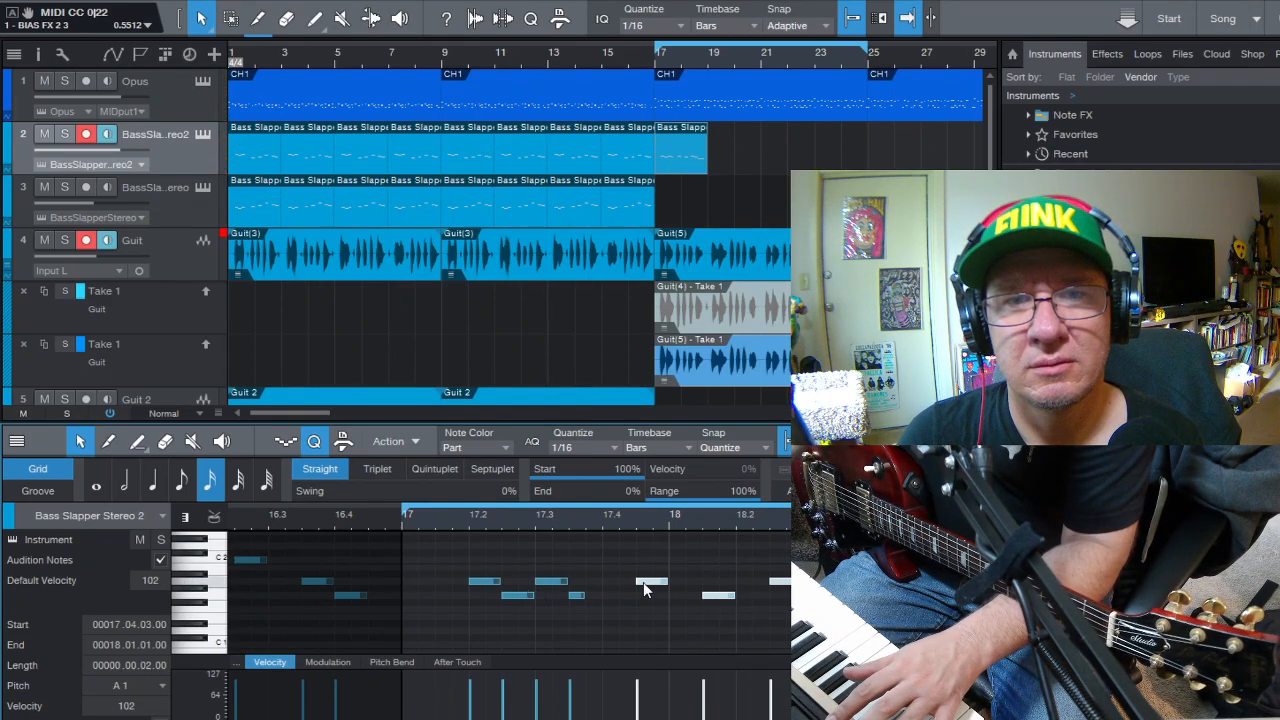
pyautogui.moveTo(643, 582); pyautogui.dragTo(608, 581)
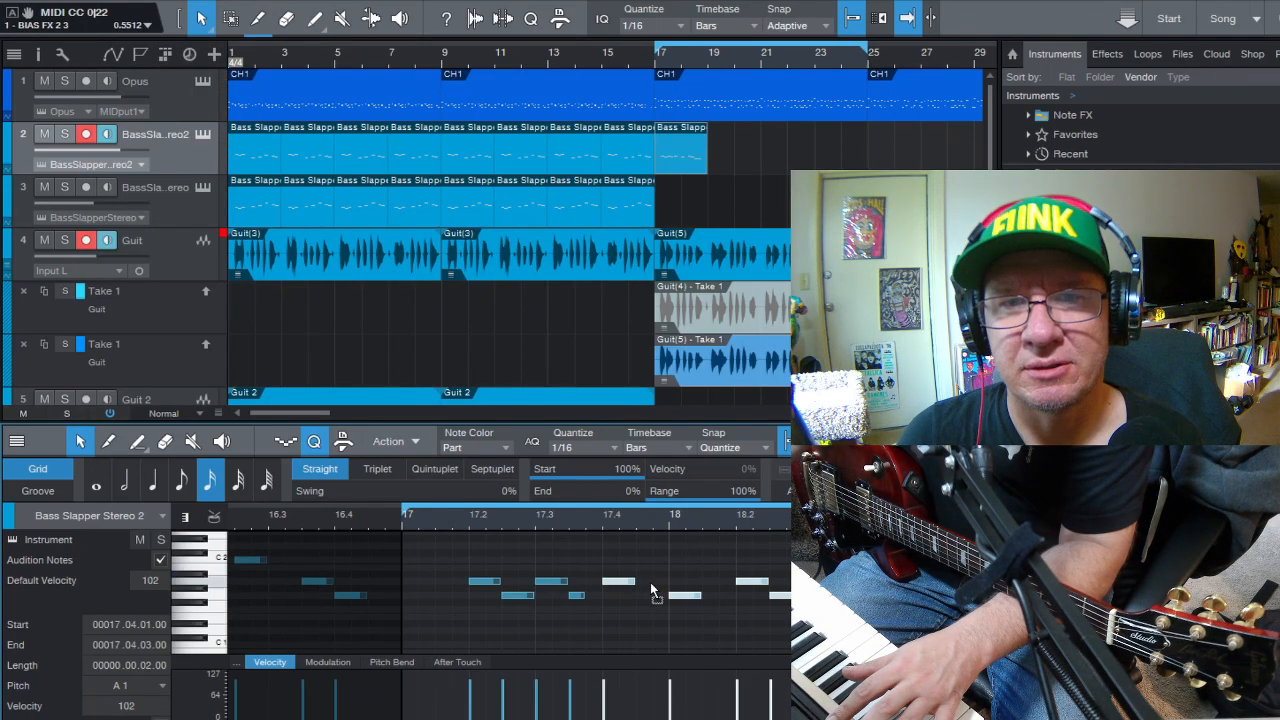
pyautogui.hotkey('ctrl', 'z')
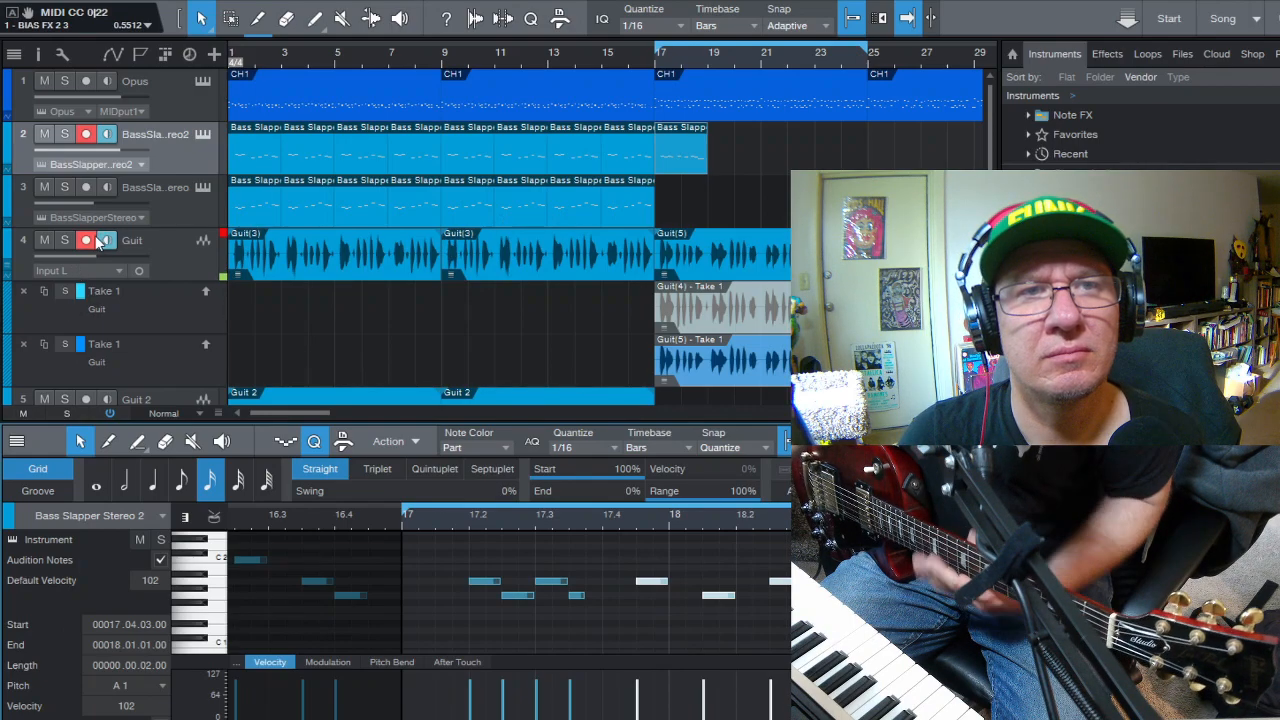
# - Mute the Guit track and play the new bass line from bar 17
pyautogui.click(44, 240)
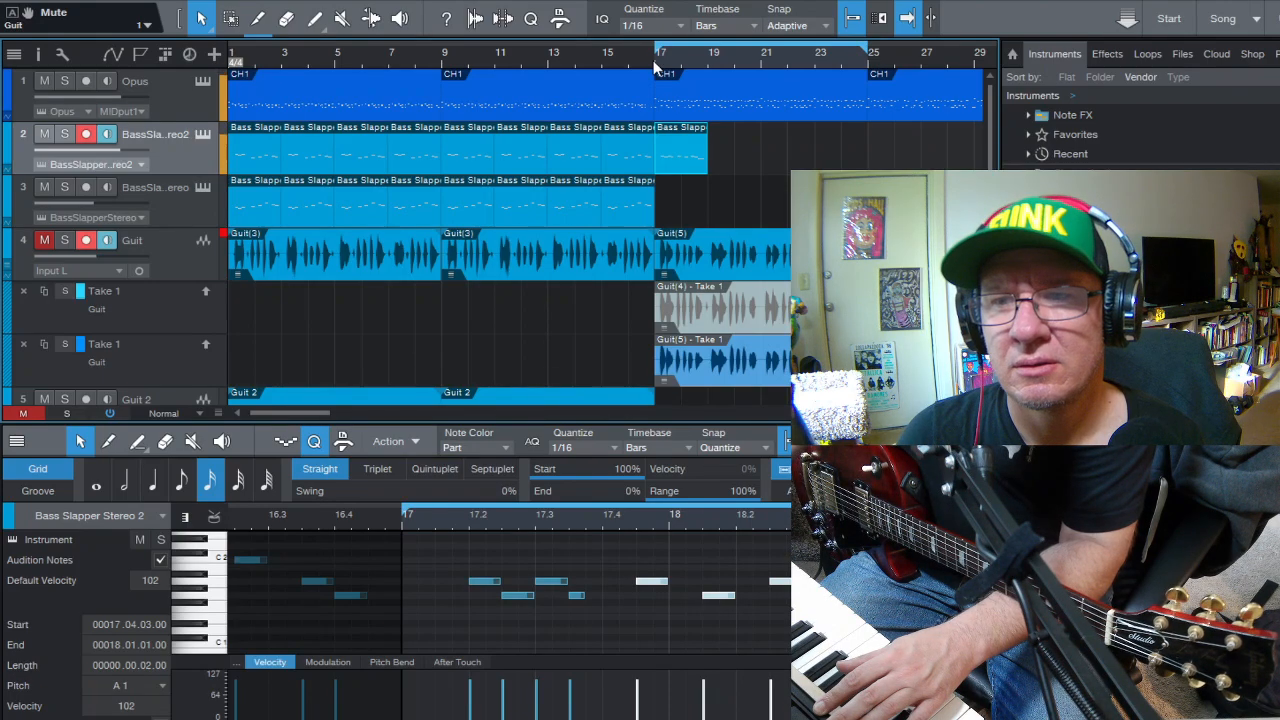
pyautogui.press('space')
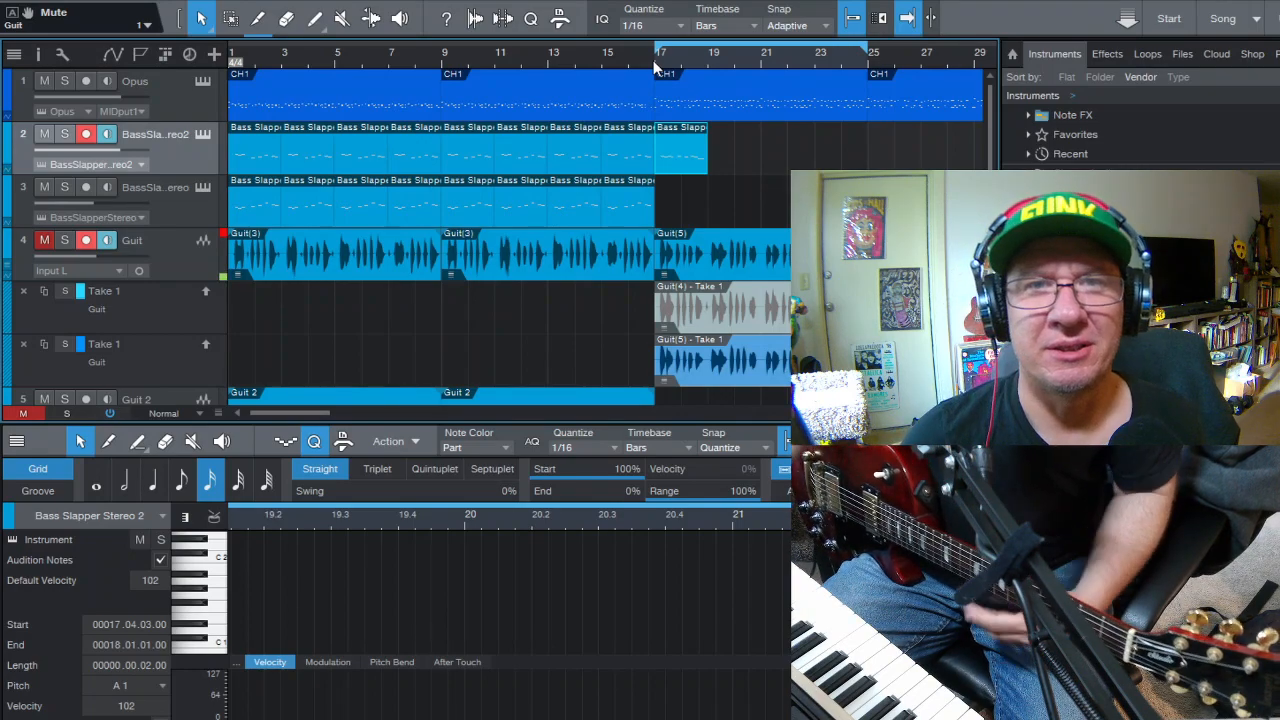
pyautogui.click(656, 63)
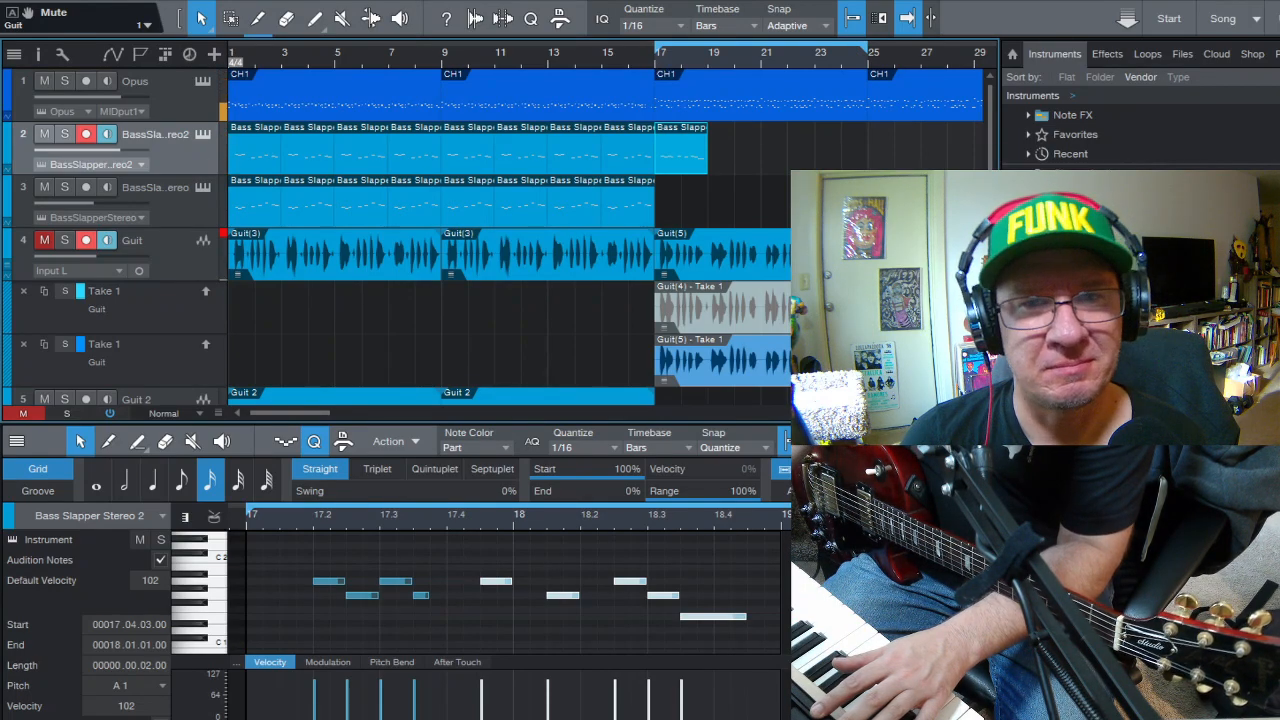
# - Move the last G1 and E1 bass notes in bar 18 two sixteenths later, to 18.3.3 and 18.4.1
pyautogui.click(662, 576)
pyautogui.moveTo(664, 576)
pyautogui.mouseDown()
pyautogui.moveTo(753, 658)
pyautogui.moveTo(689, 619)
pyautogui.mouseUp()
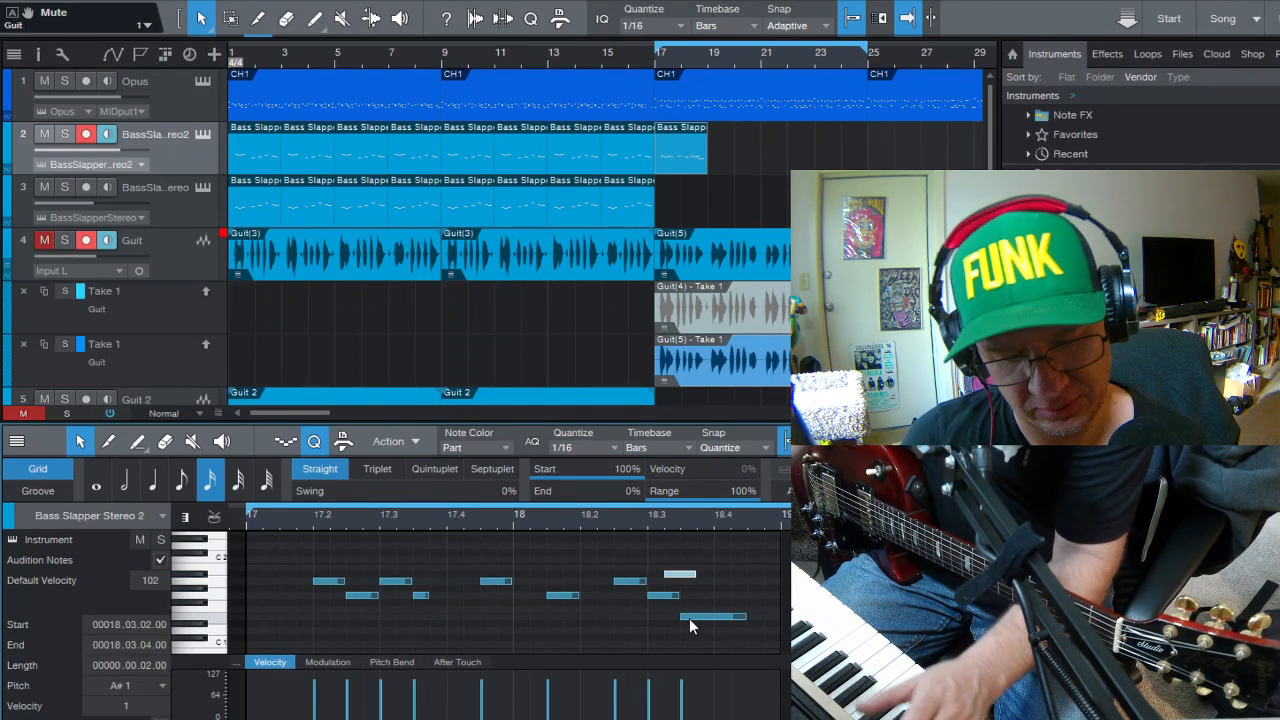
pyautogui.press('Delete')
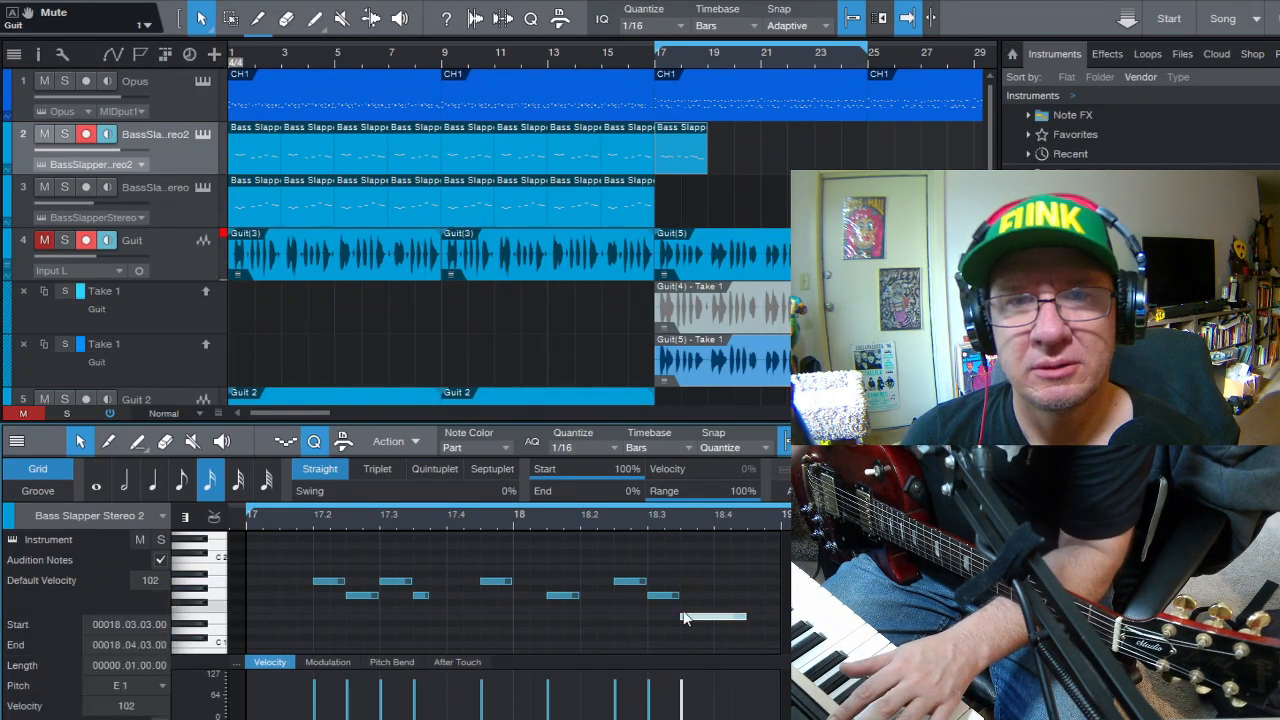
pyautogui.moveTo(698, 631); pyautogui.dragTo(741, 616)
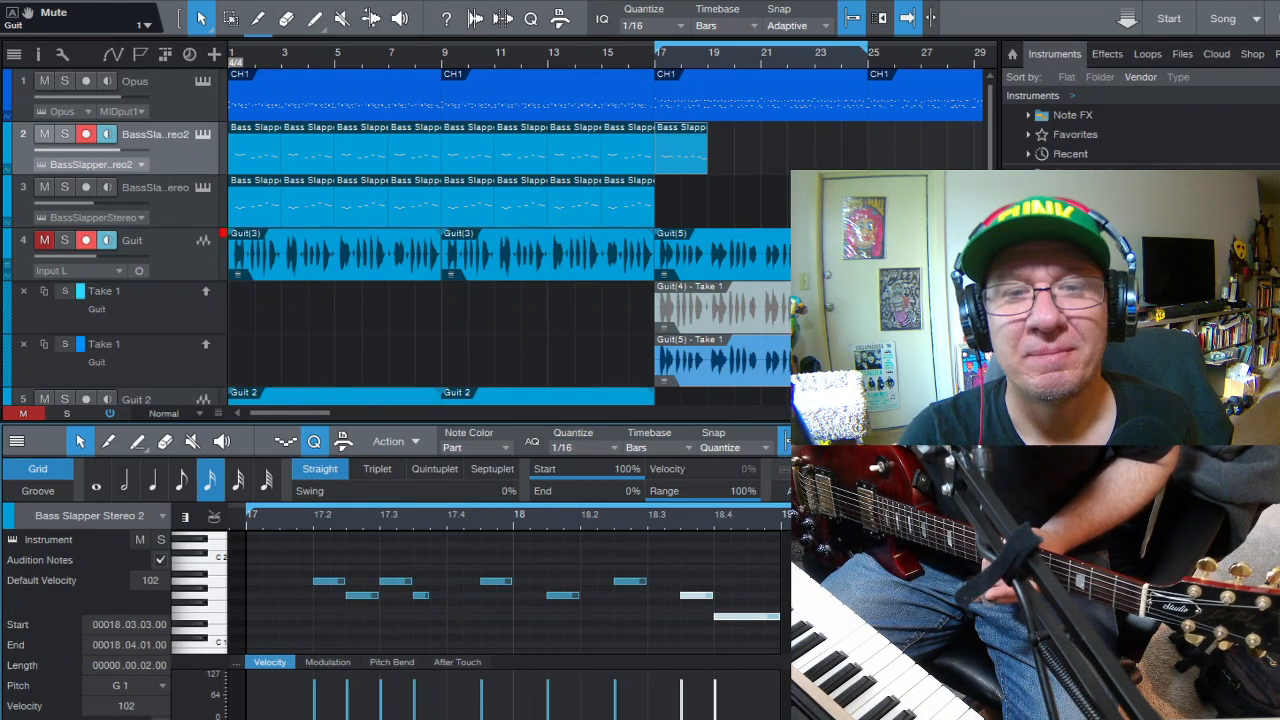
# - Unmute the Guit track and delete its Guit(5) clip at bar 17, with the track's take layers collapsed
pyautogui.press(',')
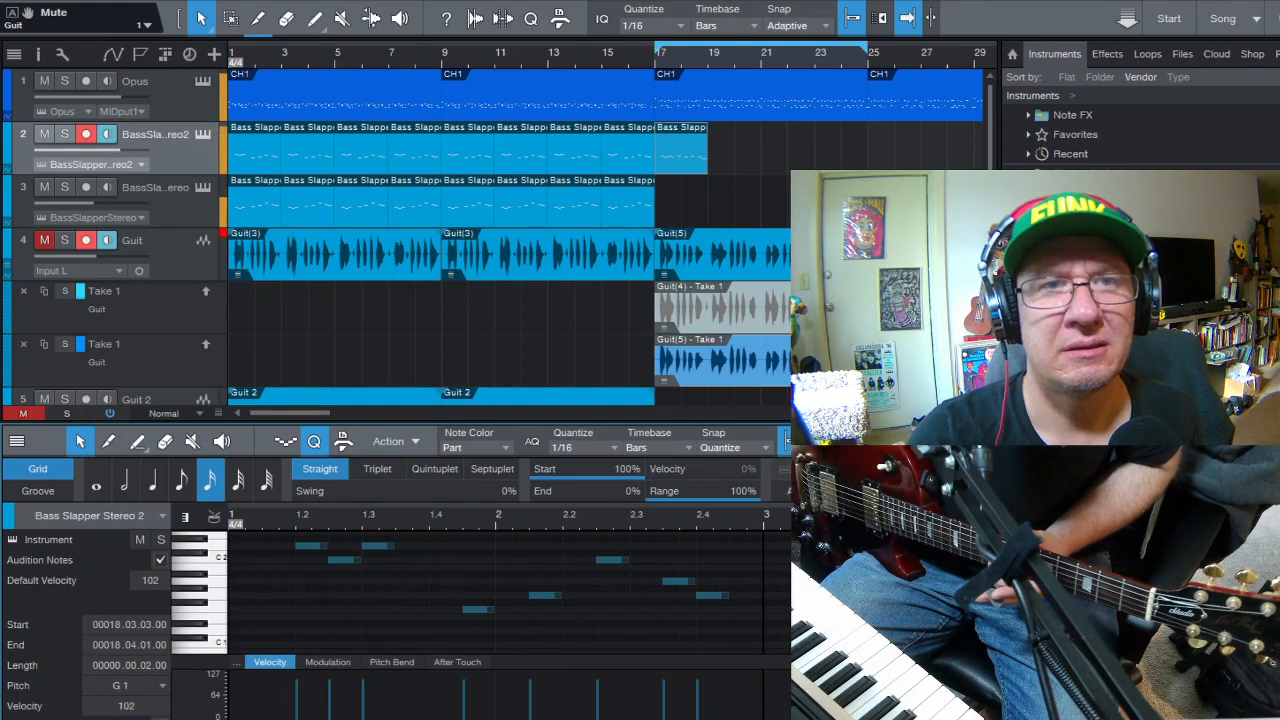
pyautogui.click(44, 241)
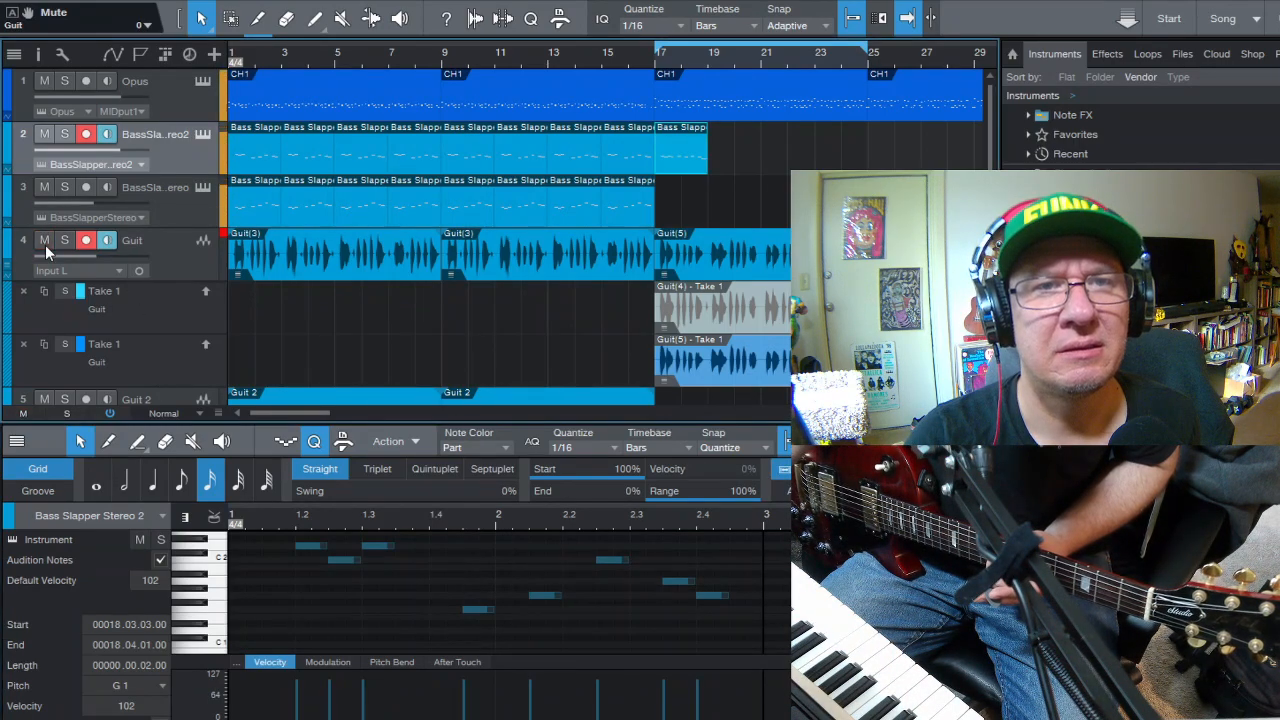
pyautogui.click(24, 290)
pyautogui.click(24, 291)
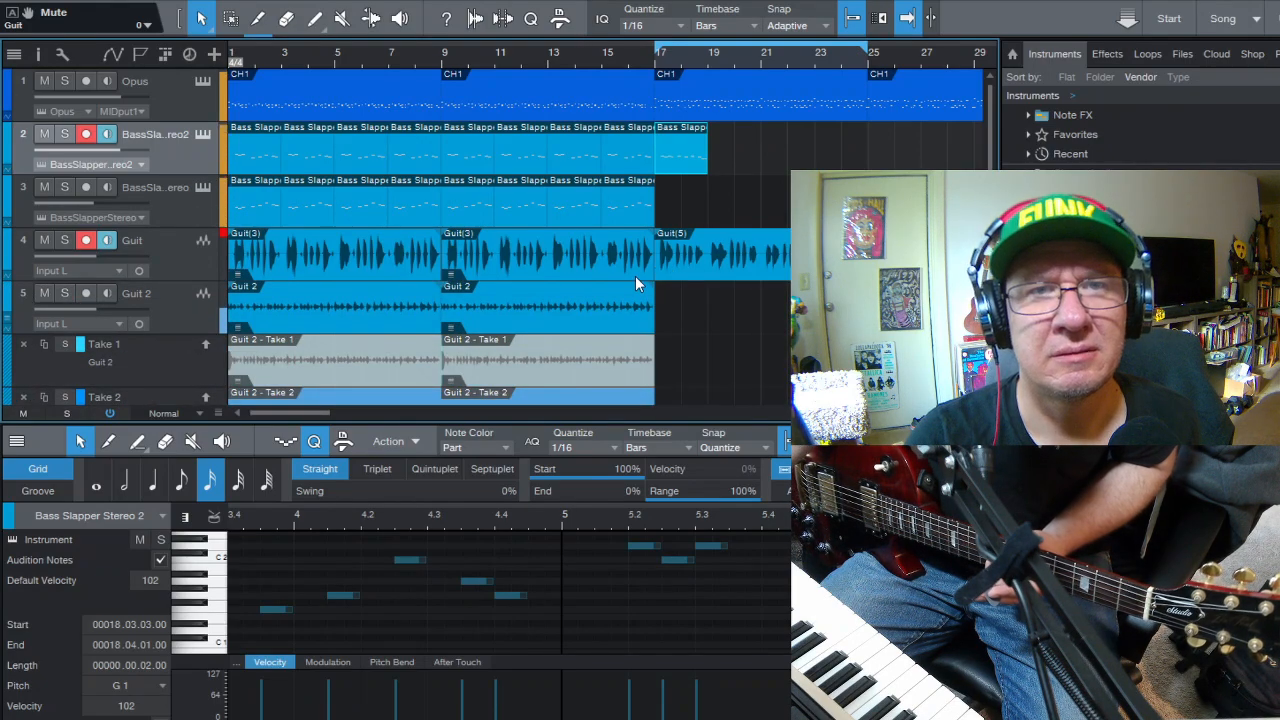
pyautogui.click(719, 269)
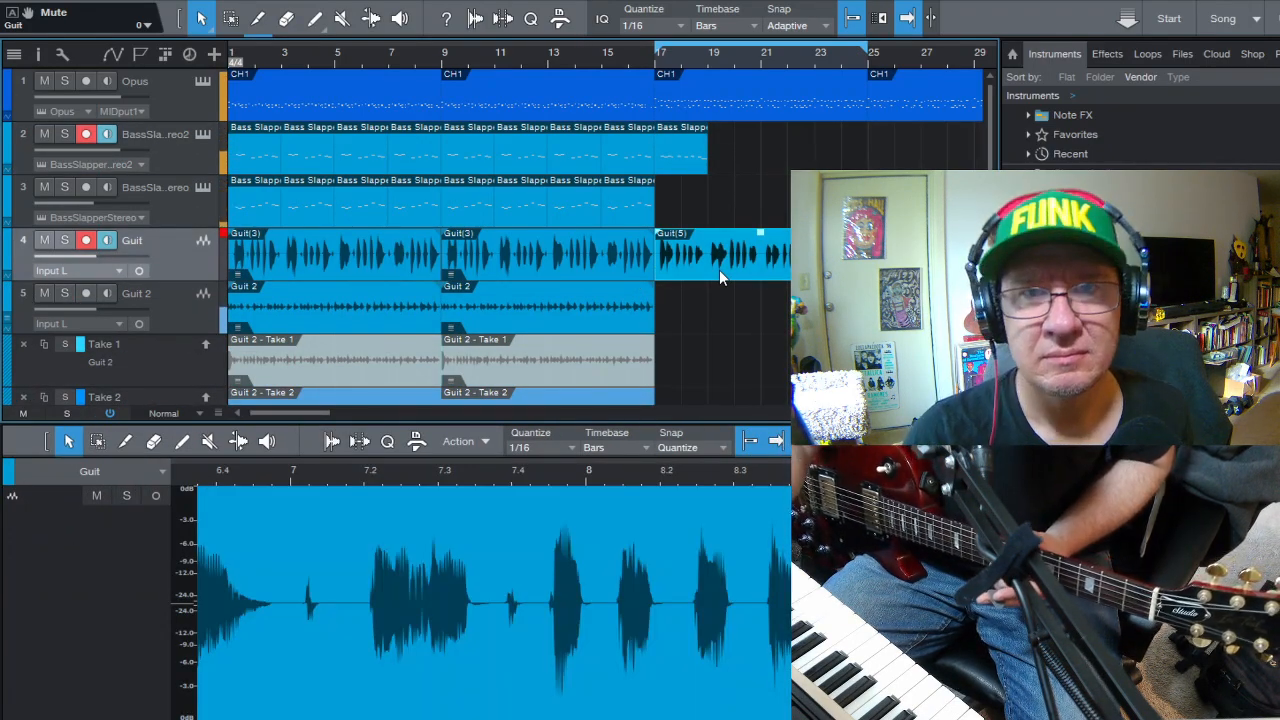
pyautogui.press('Delete')
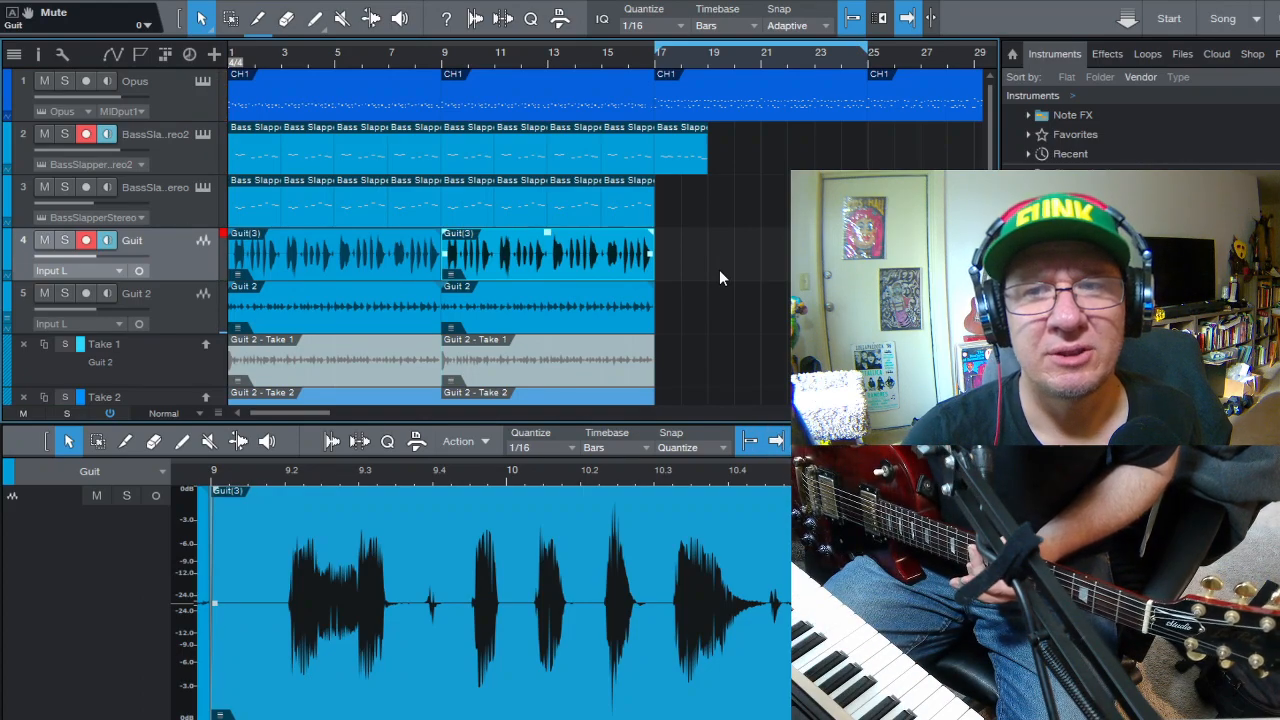
# - Play the song from around bars 13, 15 and 17 to audition the transition into the new bass clip
pyautogui.click(697, 147)
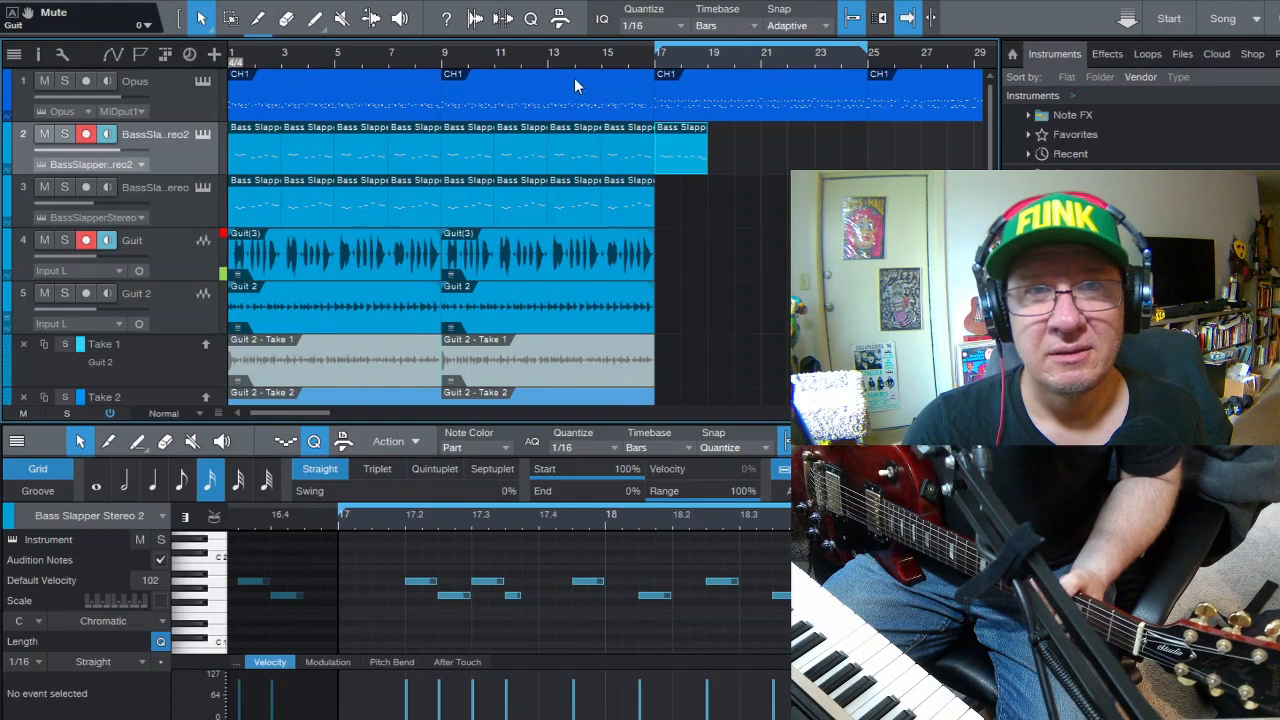
pyautogui.click(548, 55)
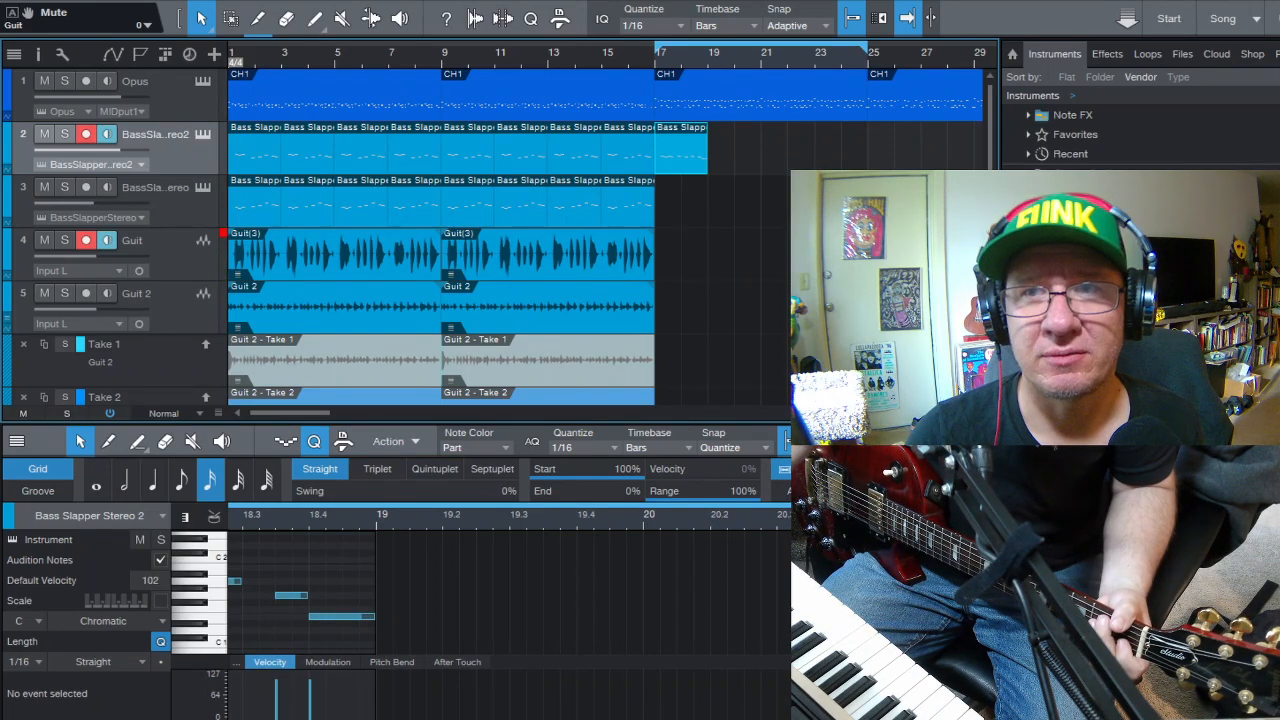
pyautogui.click(657, 60)
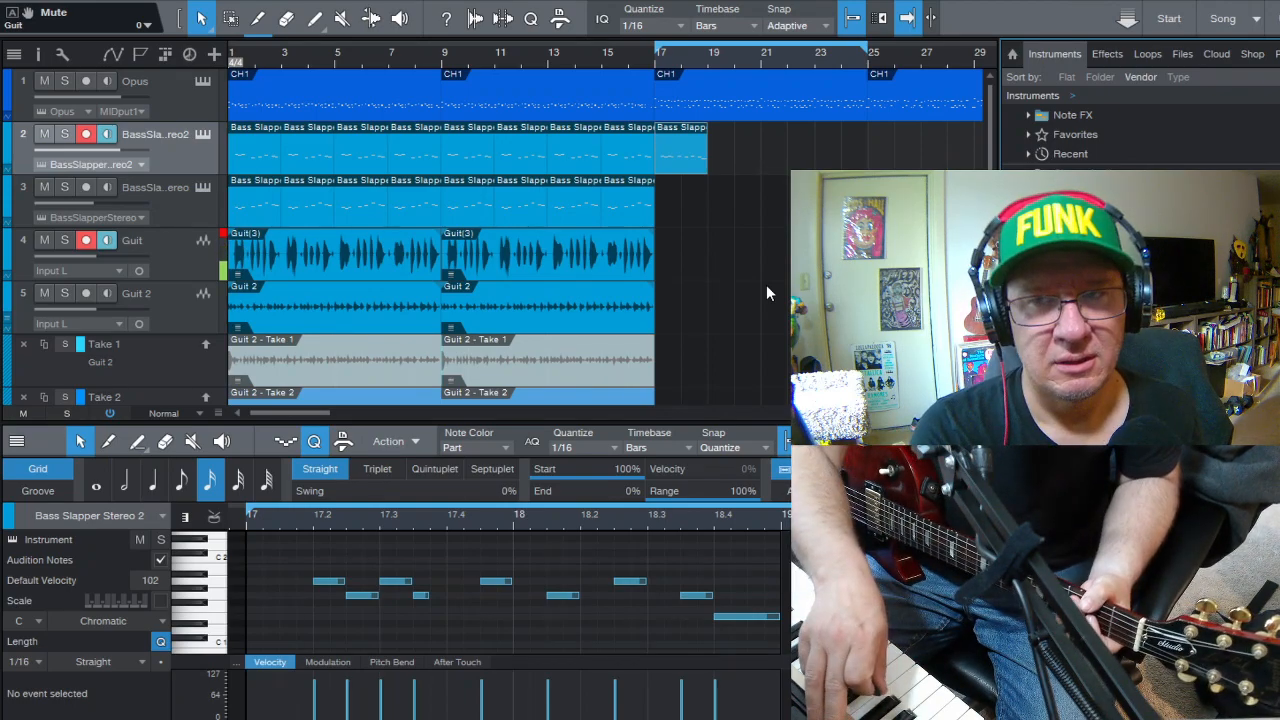
pyautogui.click(605, 54)
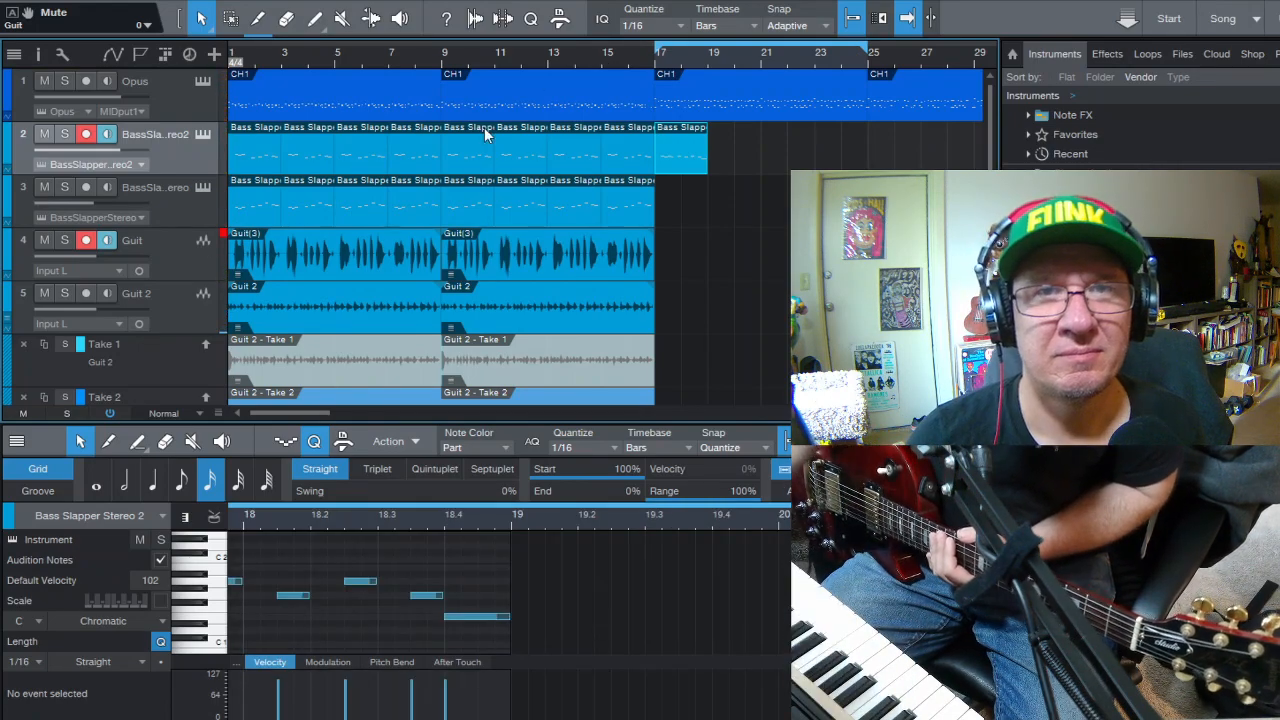
pyautogui.click(603, 63)
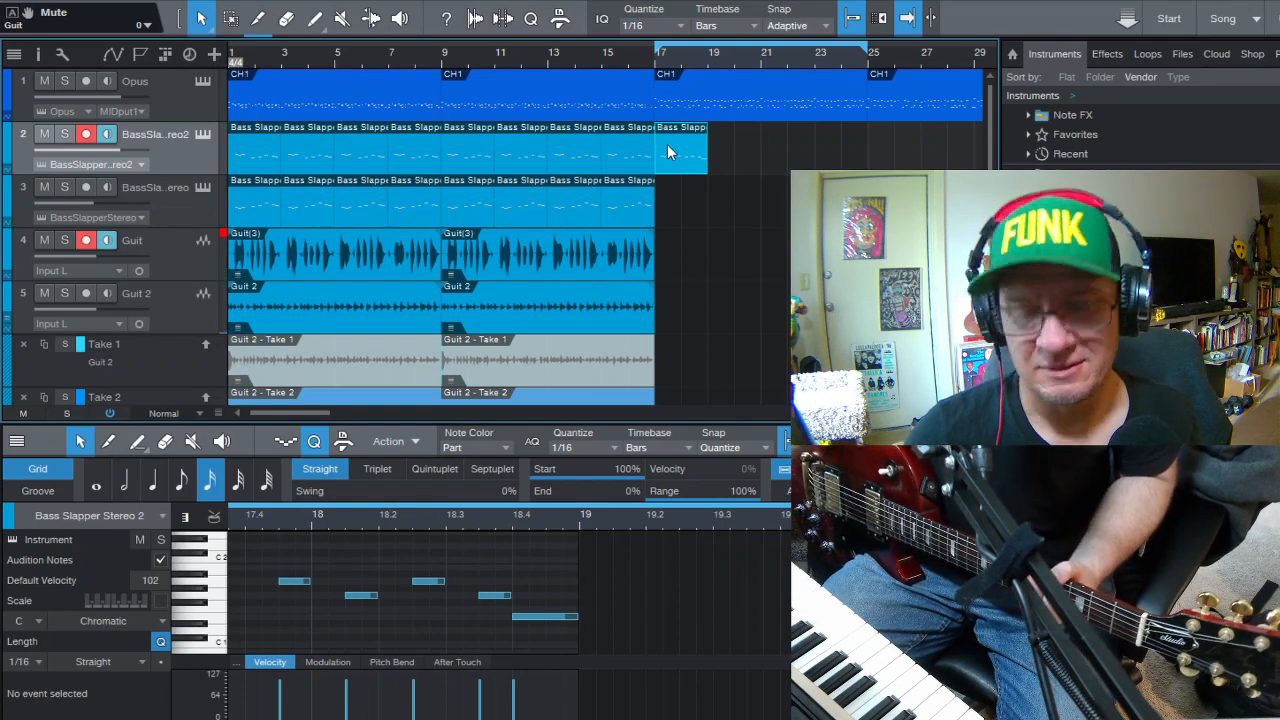
# - Remove the bass clip from bars 17–18 and play the section from bar 17 without it
pyautogui.hotkey('ctrl', 'z')
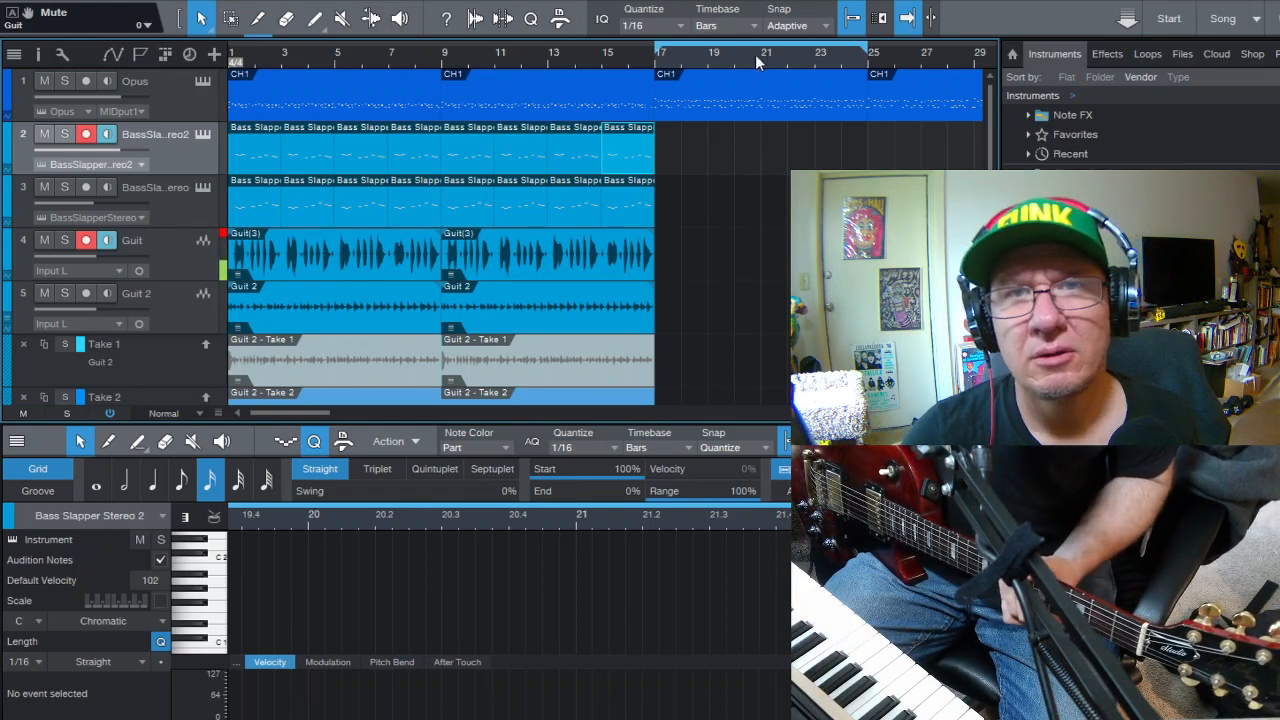
pyautogui.click(655, 58)
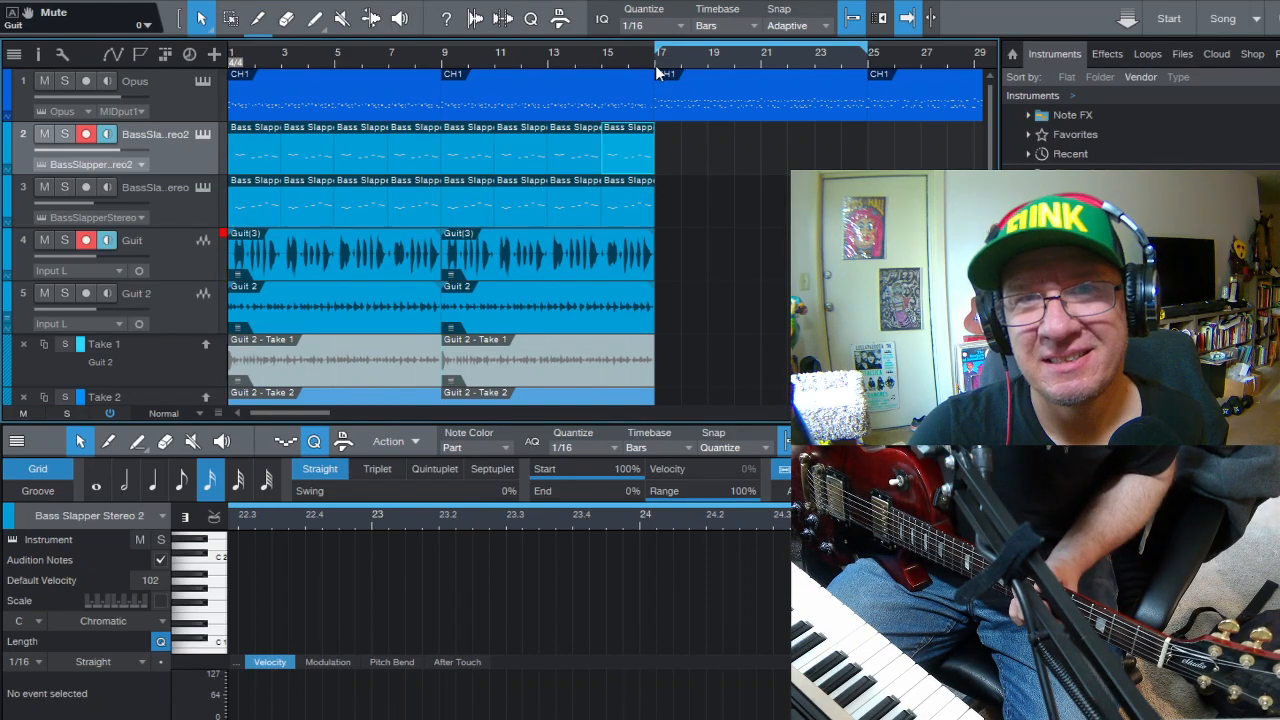
pyautogui.click(656, 67)
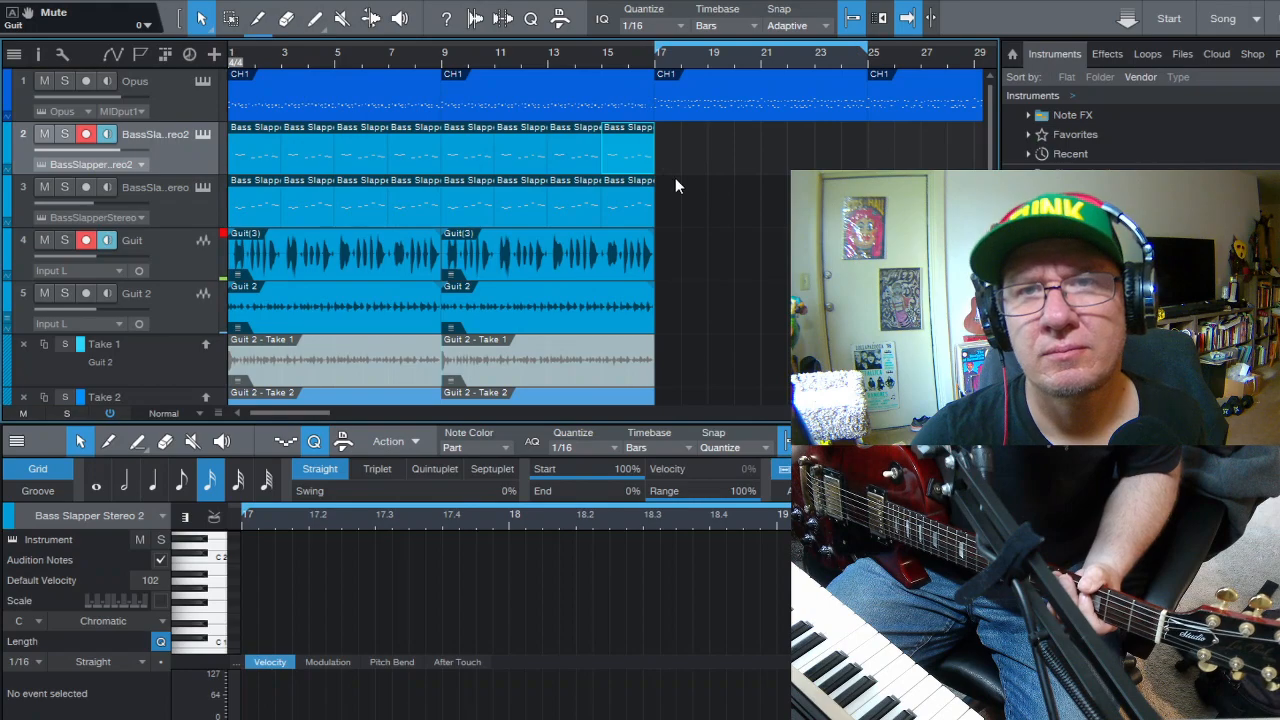
# - Create an empty one-bar clip on the second bass track at bar 17, and enlarge the note editor with the Paint tool active
pyautogui.doubleClick(890, 158)
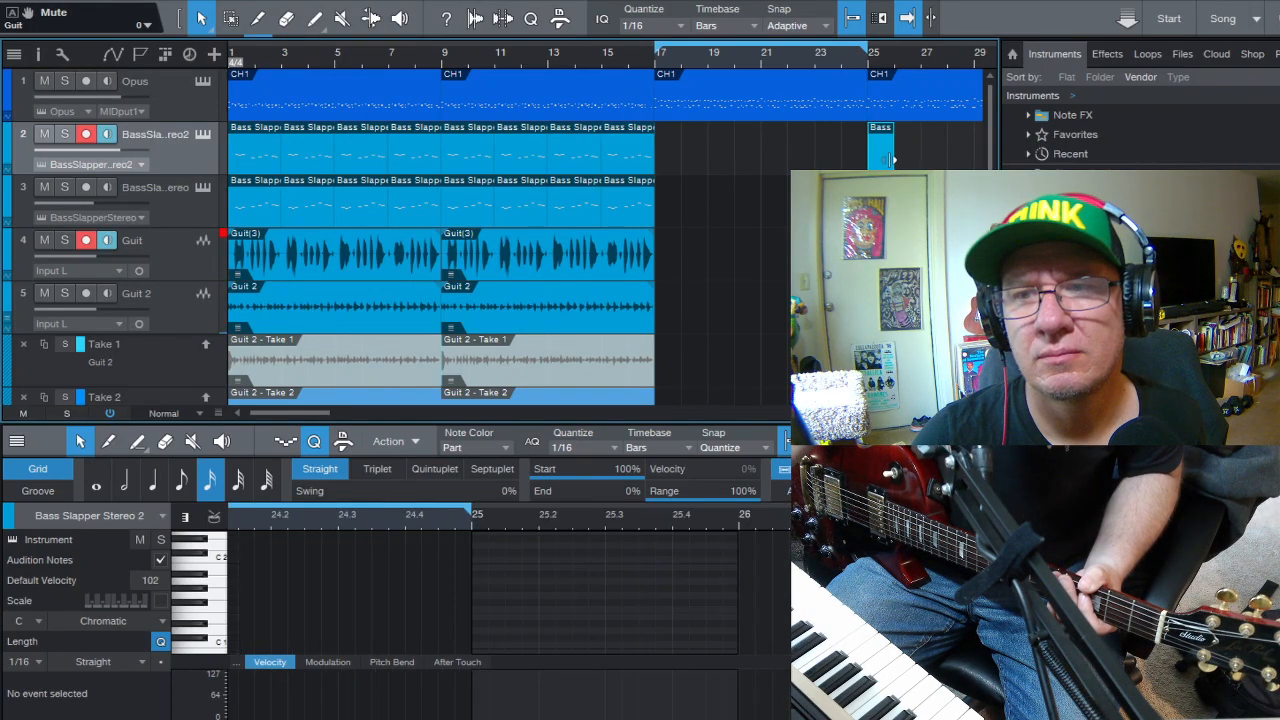
pyautogui.moveTo(880, 148); pyautogui.dragTo(670, 171)
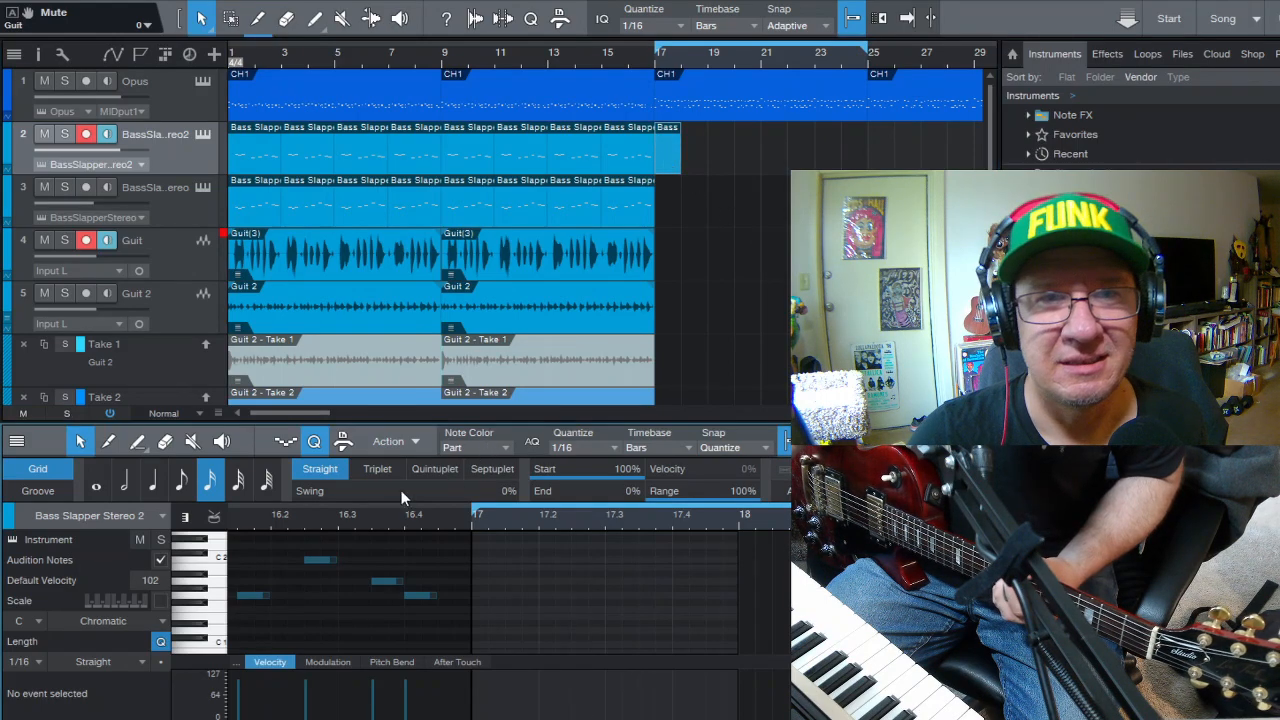
pyautogui.click(137, 441)
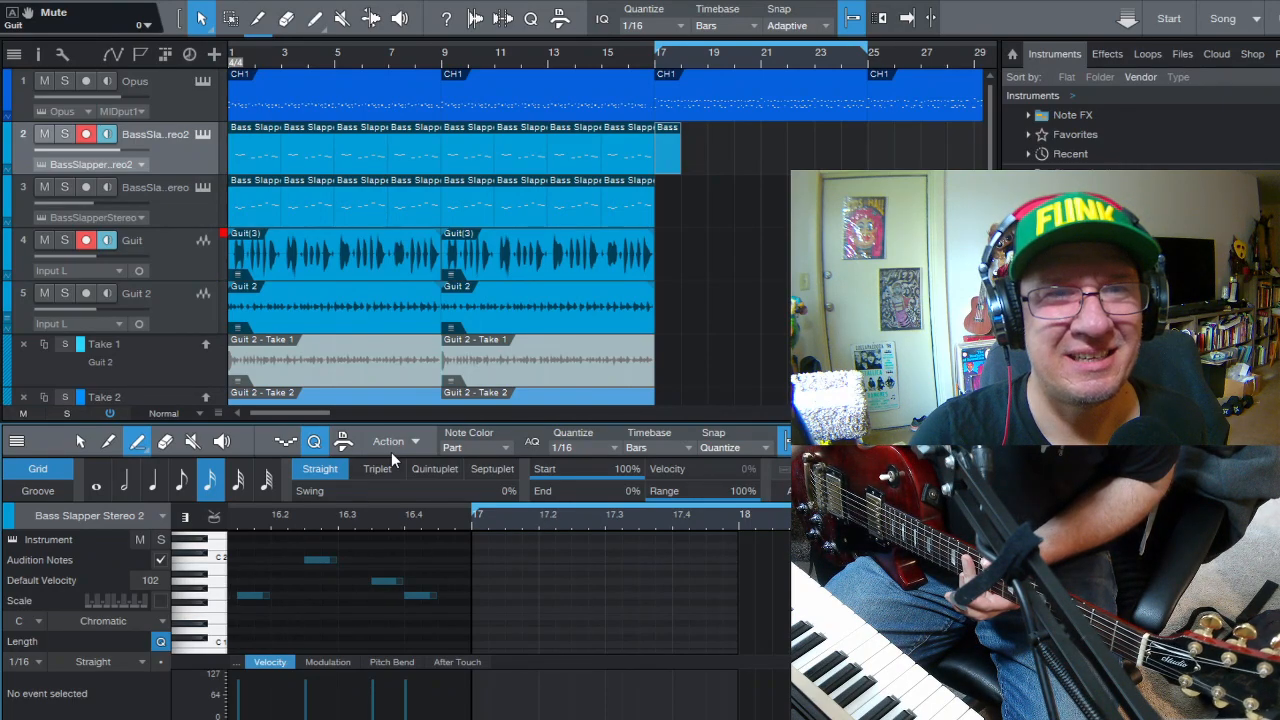
pyautogui.moveTo(395, 419); pyautogui.dragTo(387, 300)
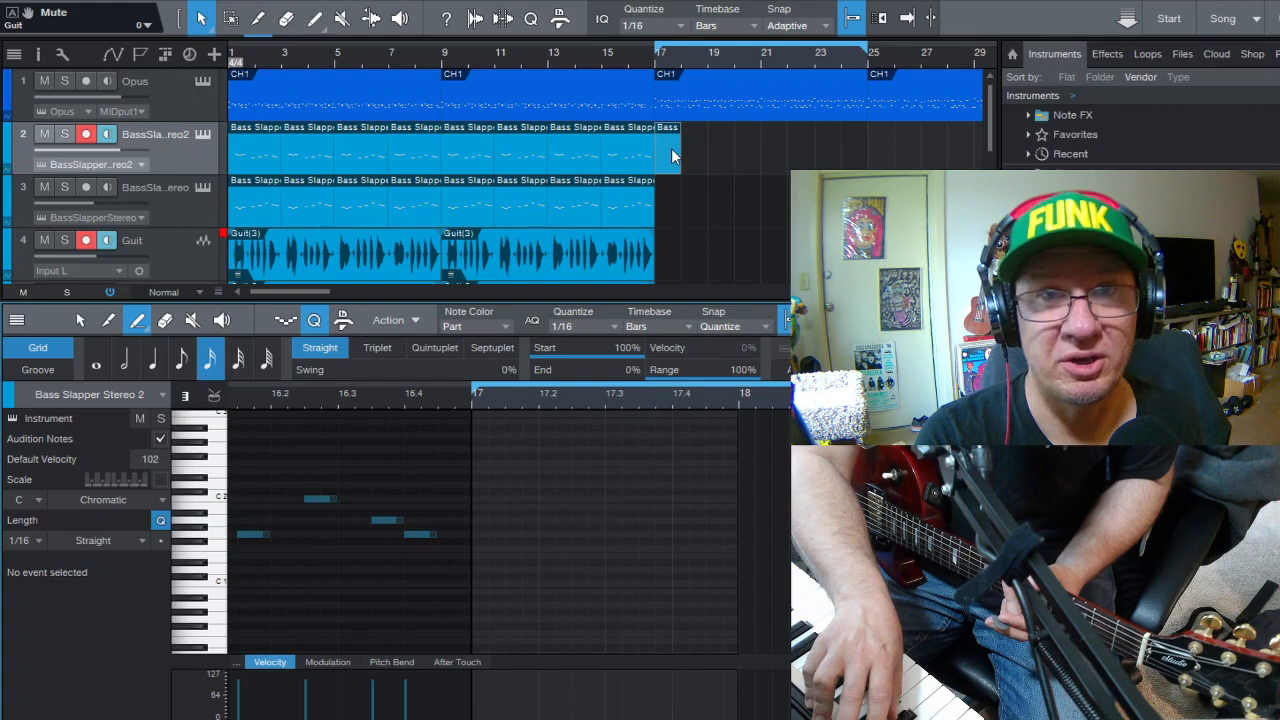
pyautogui.press('f')
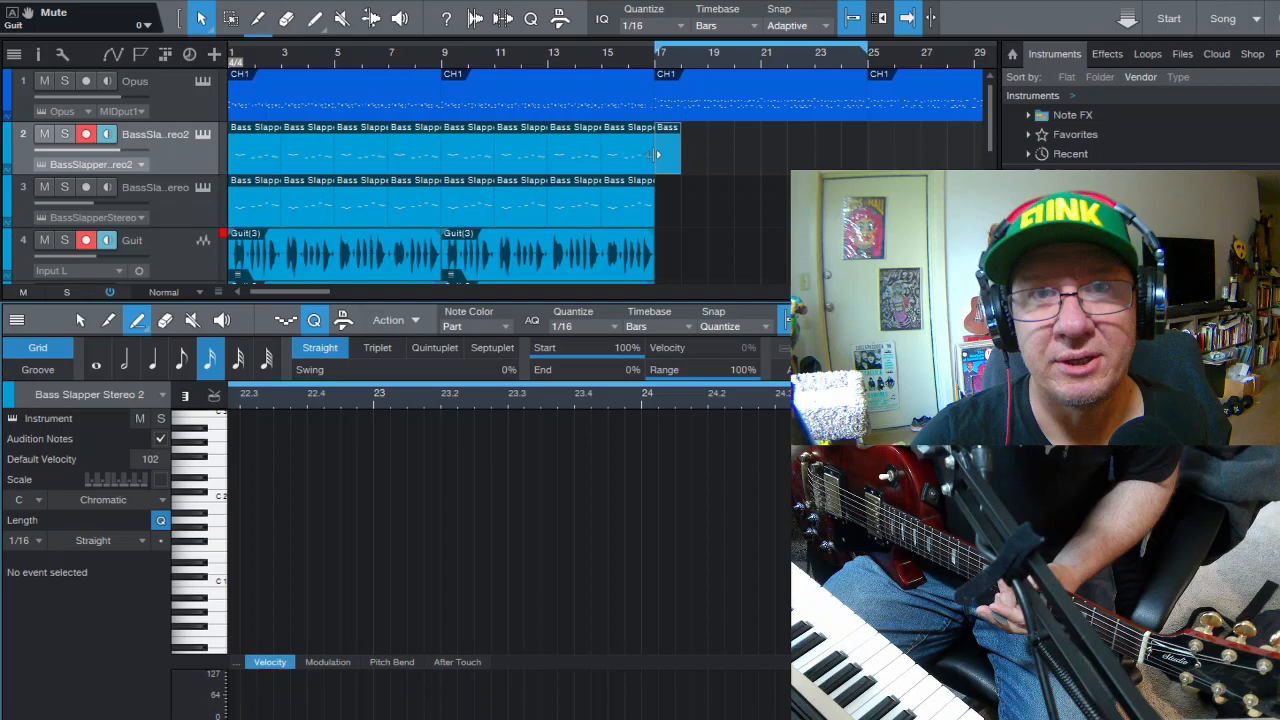
pyautogui.click(656, 154)
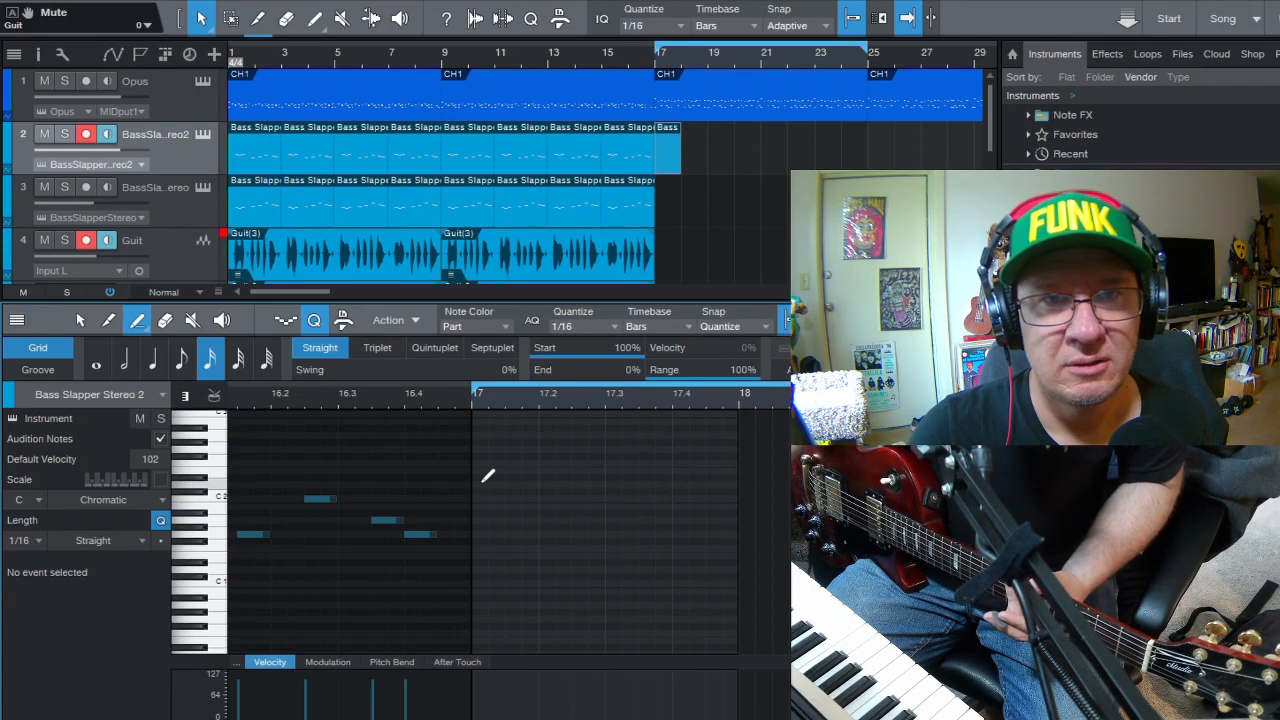
# - Draw bass notes two sixteenths long in bar 17: D2 at 17.1.1, C2 at 17.1.3 and D2 at 17.2.3
pyautogui.click(502, 485)
pyautogui.click(515, 498)
pyautogui.click(546, 485)
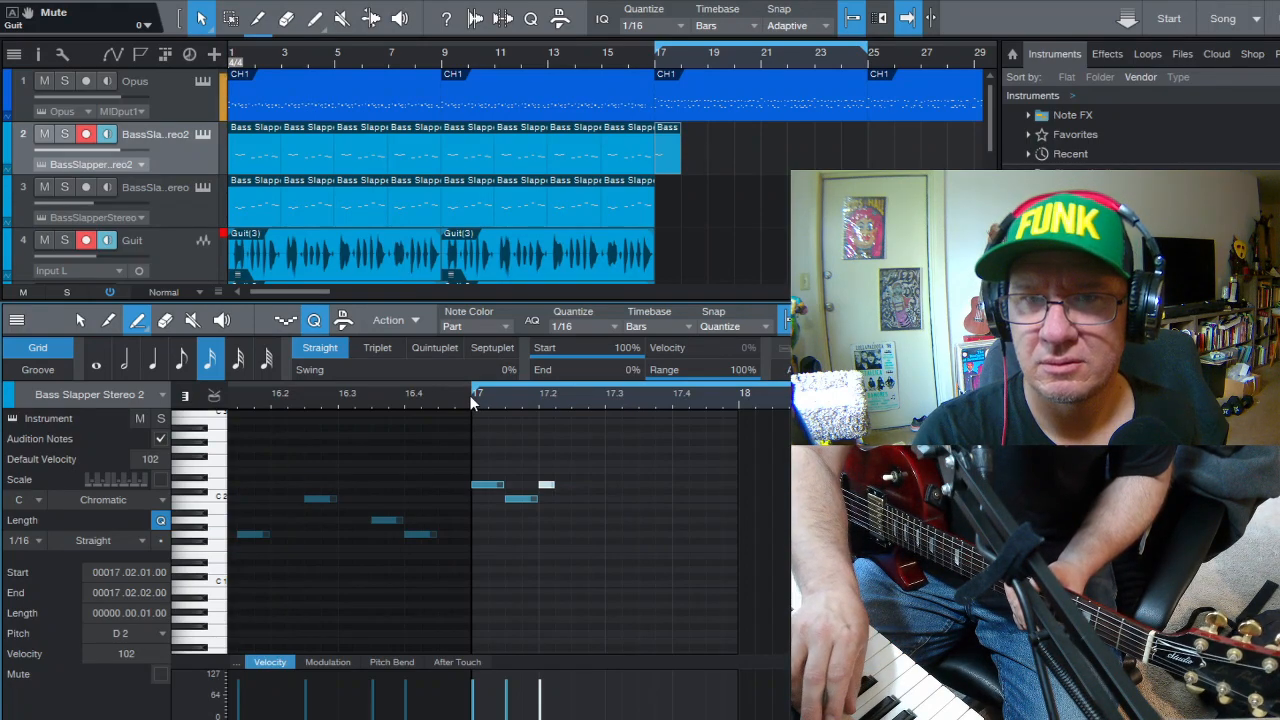
pyautogui.click(560, 482)
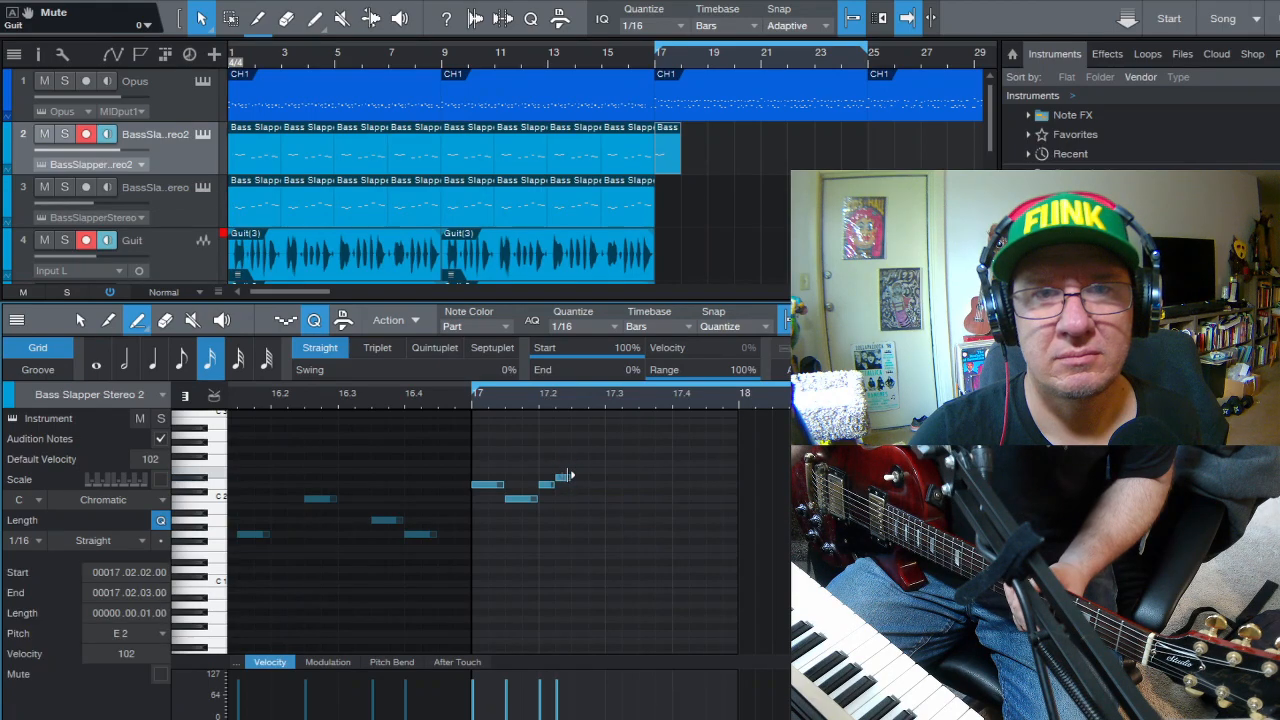
pyautogui.click(548, 484)
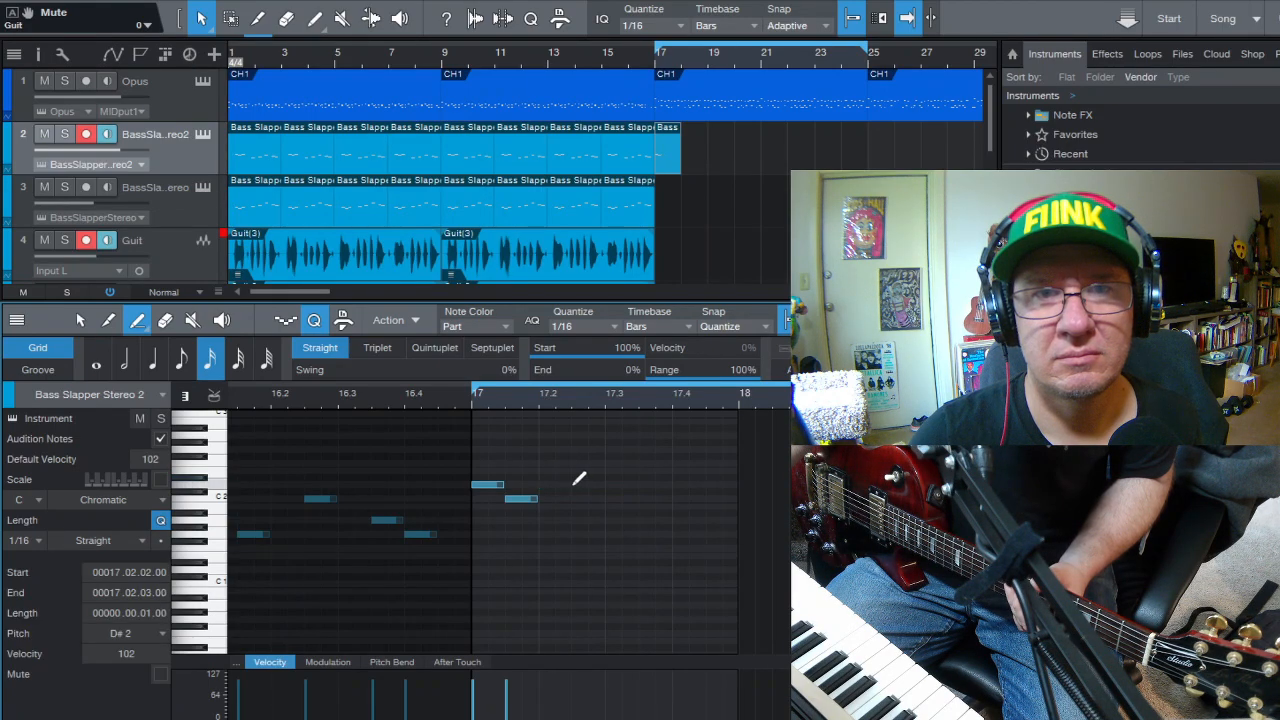
pyautogui.click(588, 485)
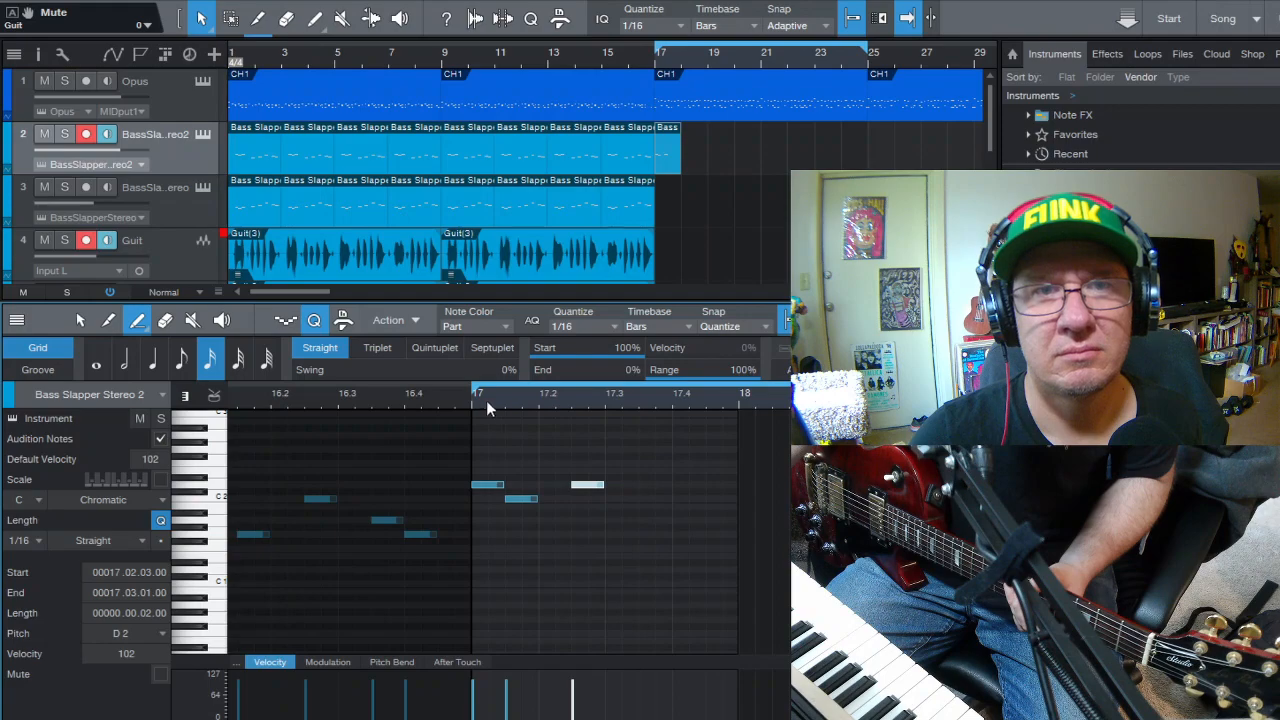
# - Try the second D2 note at 17.2.2 and 17.2.1, and return it to 17.2.3
pyautogui.click(82, 320)
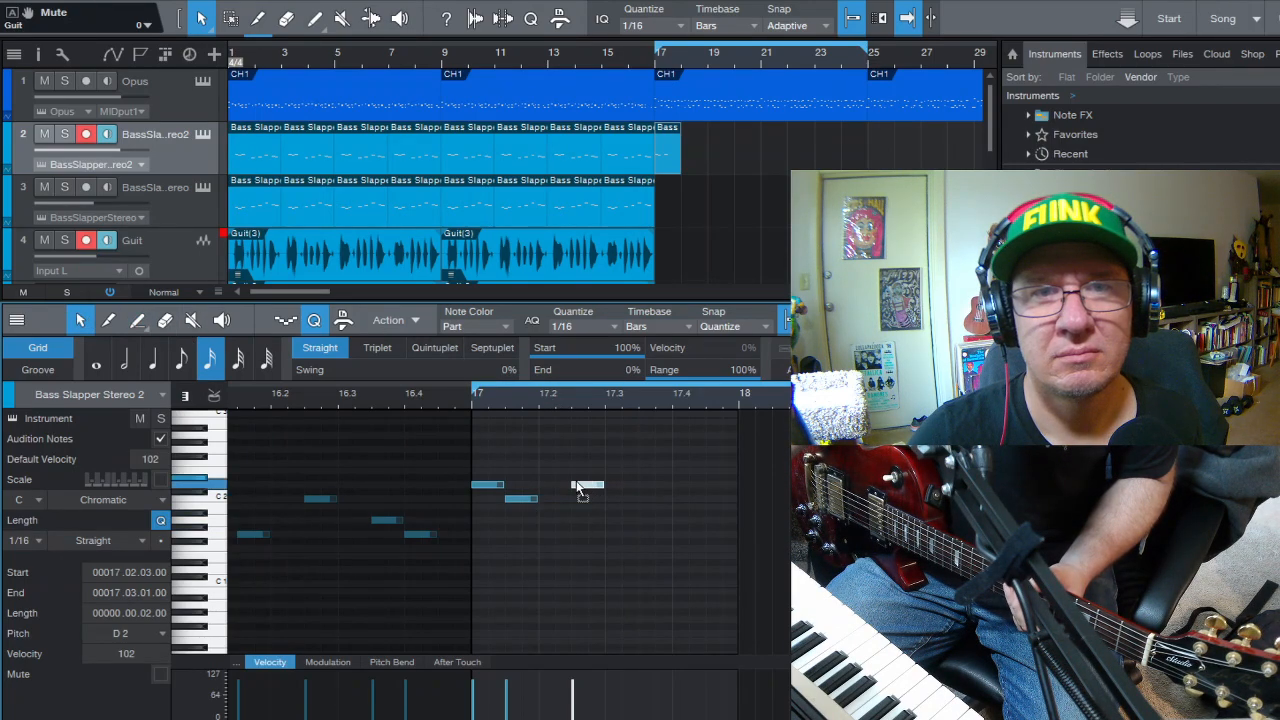
pyautogui.moveTo(586, 487); pyautogui.dragTo(570, 487)
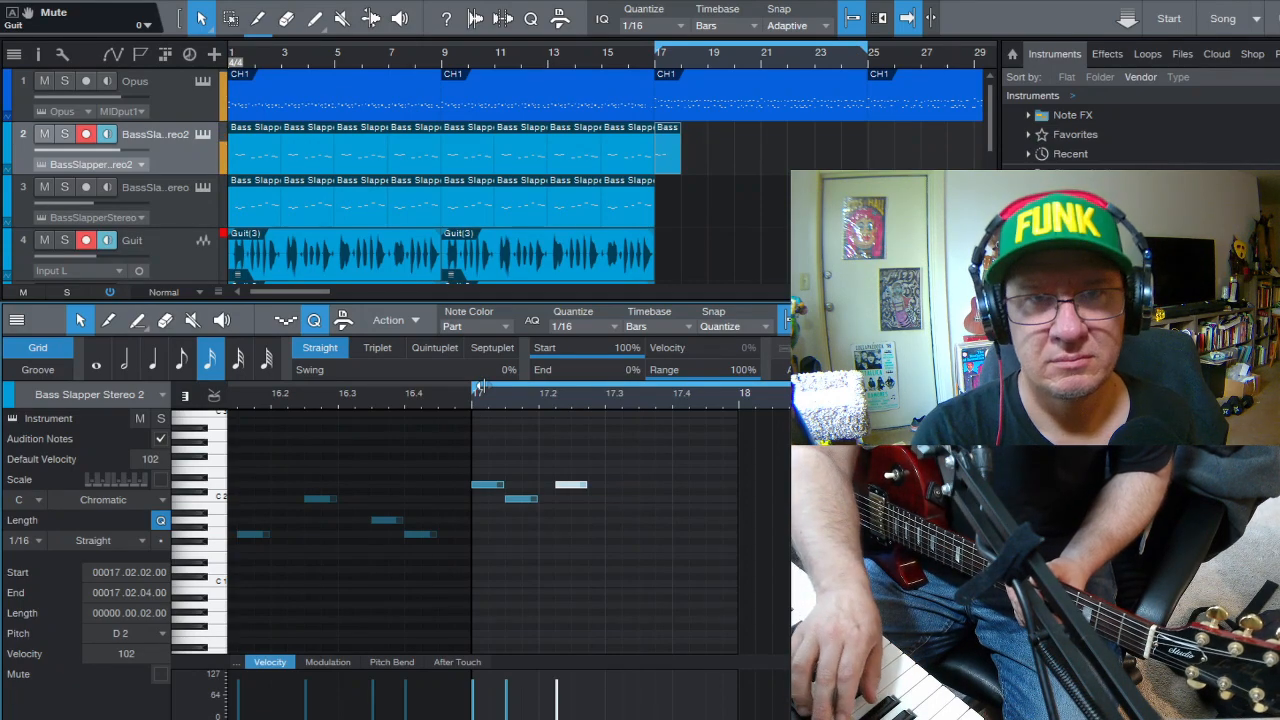
pyautogui.moveTo(570, 487); pyautogui.dragTo(554, 487)
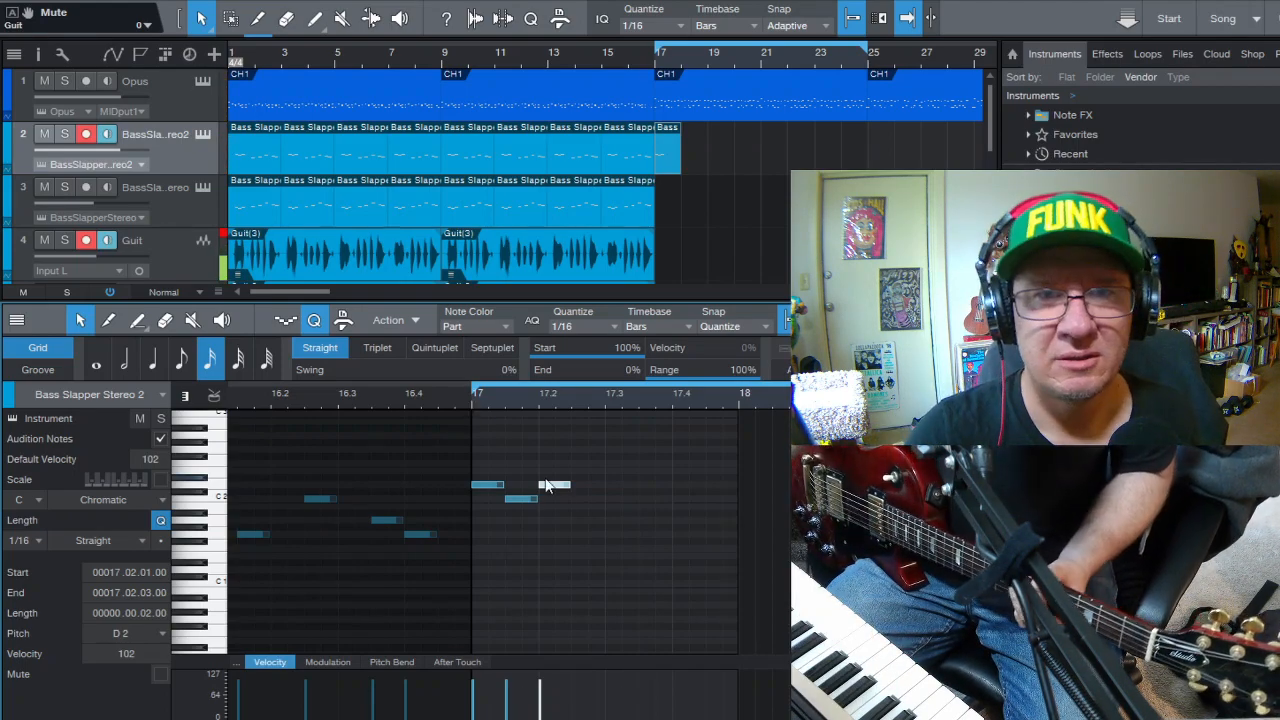
pyautogui.moveTo(556, 487); pyautogui.dragTo(588, 487)
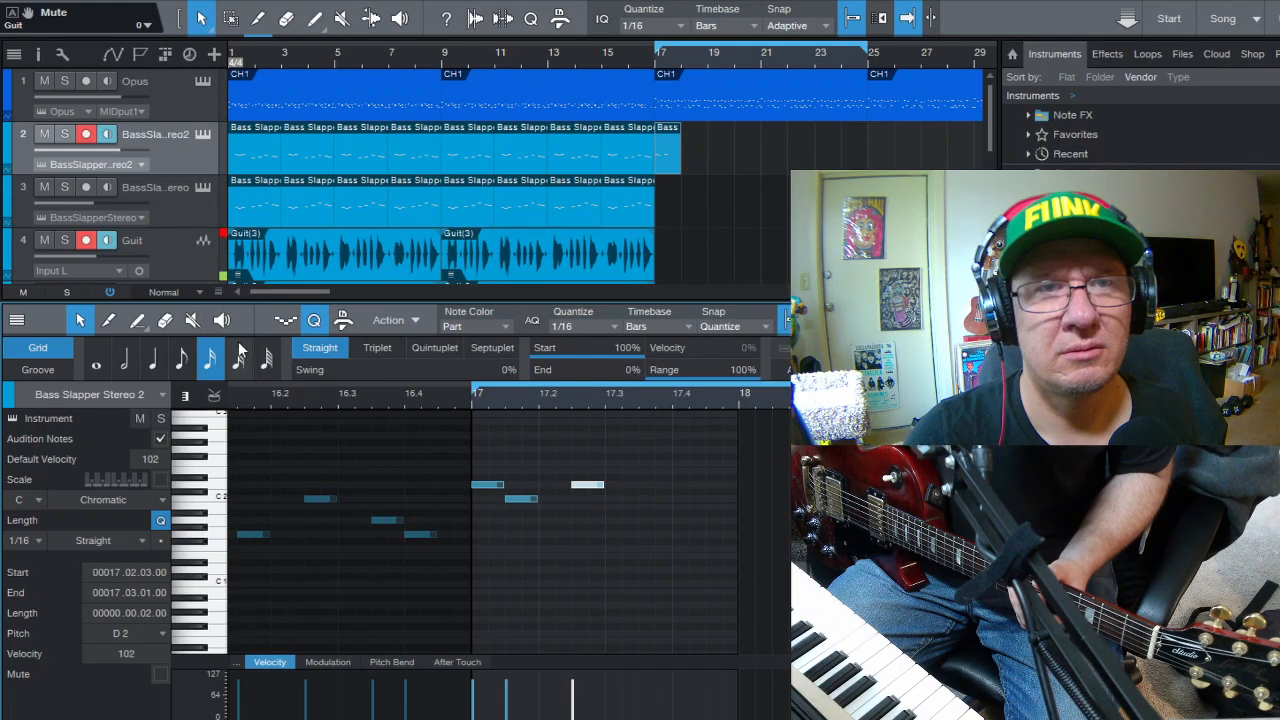
# - Draw a C2 note two sixteenths long at 17.3.3, and extend the bass clip to the end of bar 18
pyautogui.press('2')
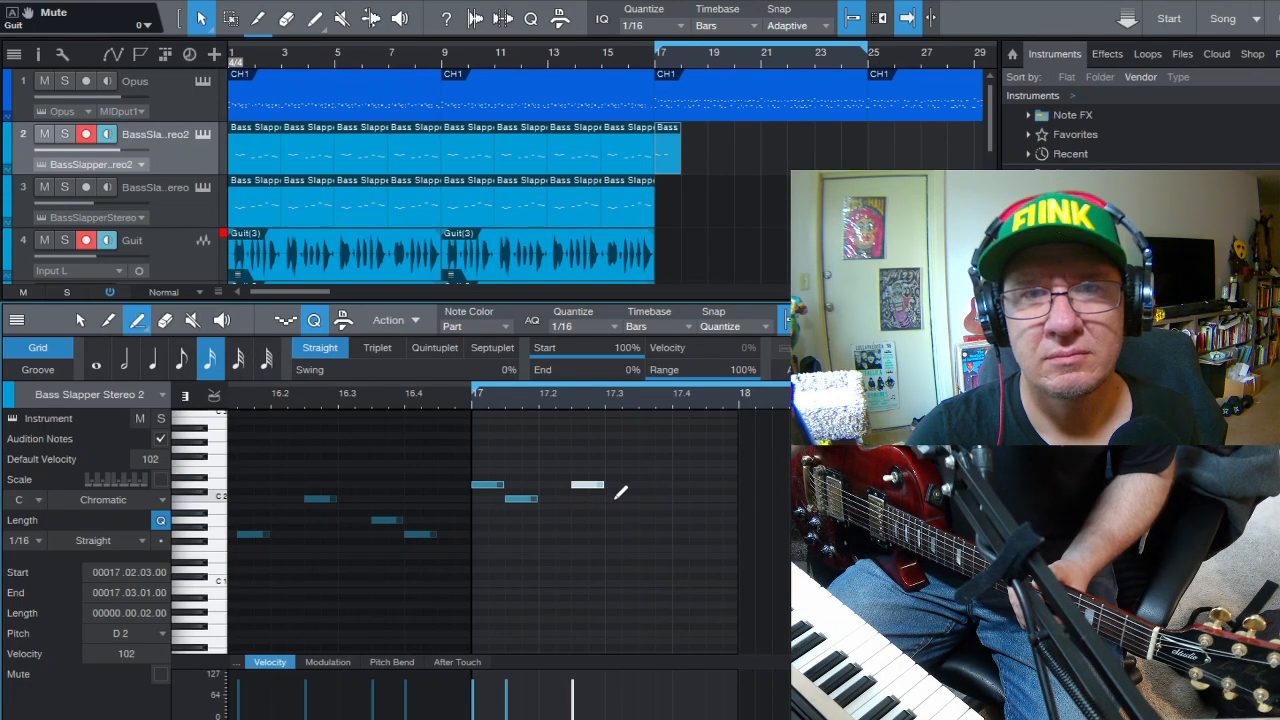
pyautogui.moveTo(606, 497); pyautogui.dragTo(654, 497)
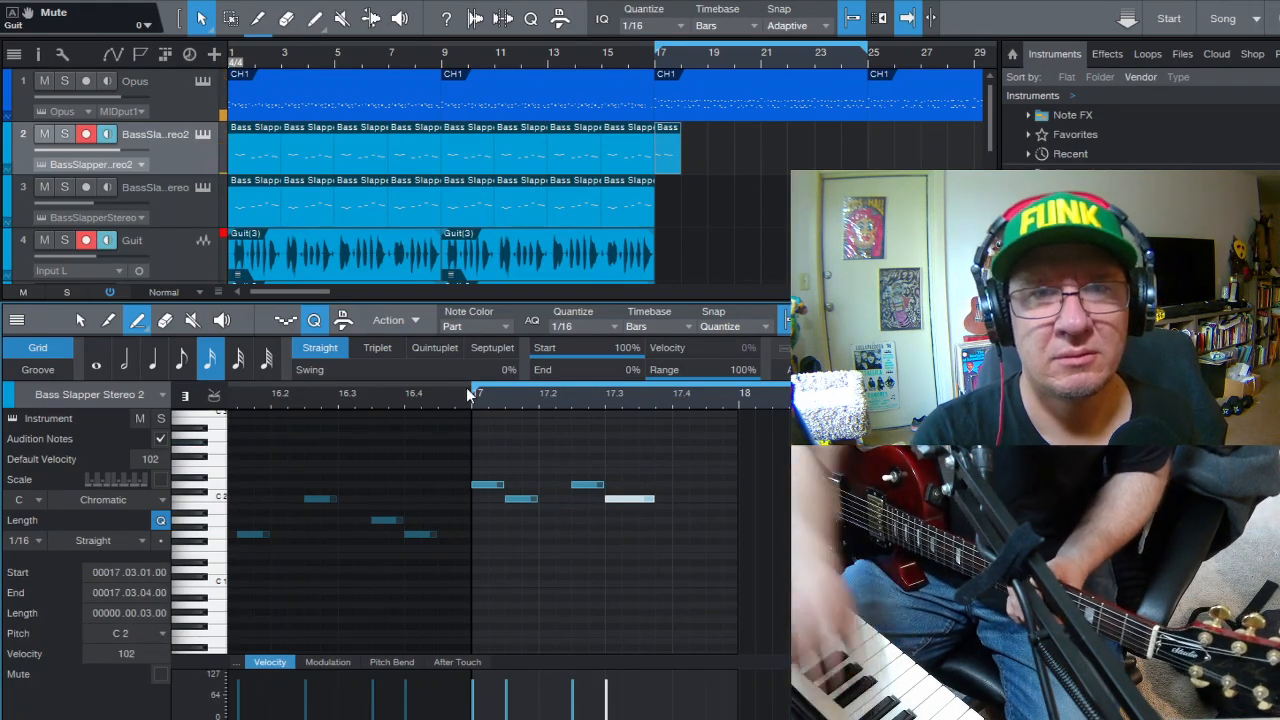
pyautogui.click(616, 497)
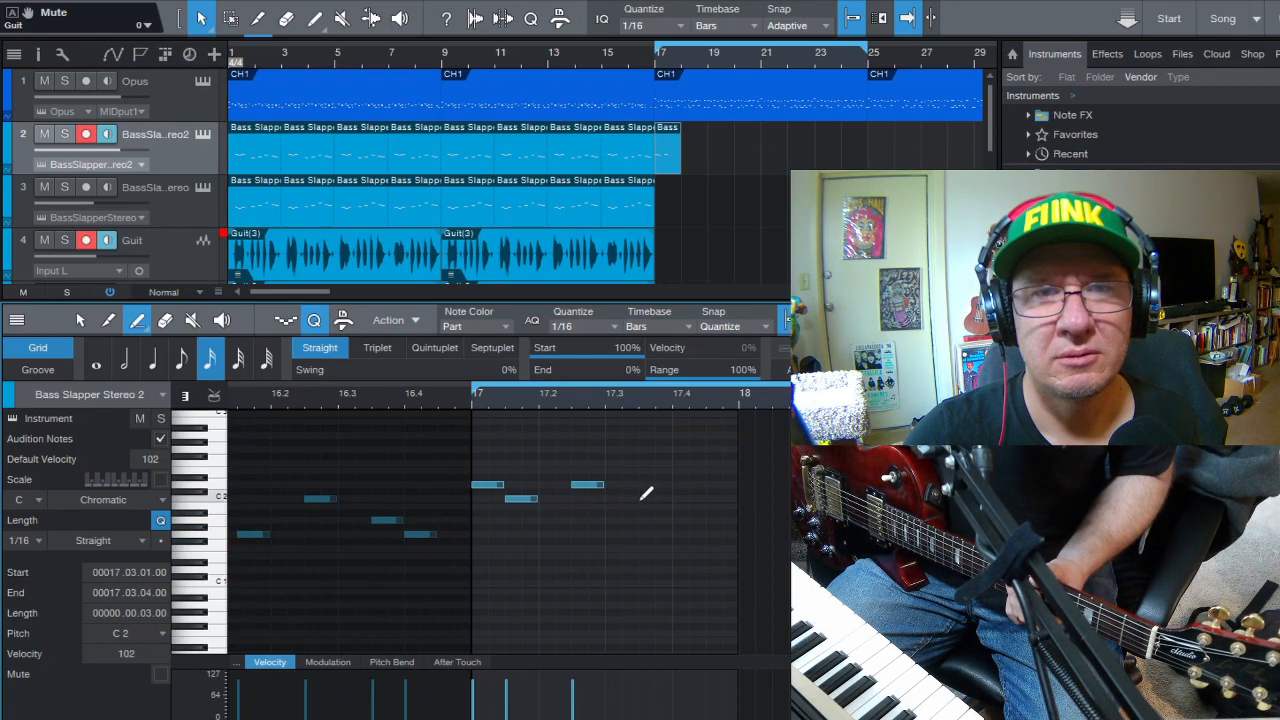
pyautogui.click(645, 498)
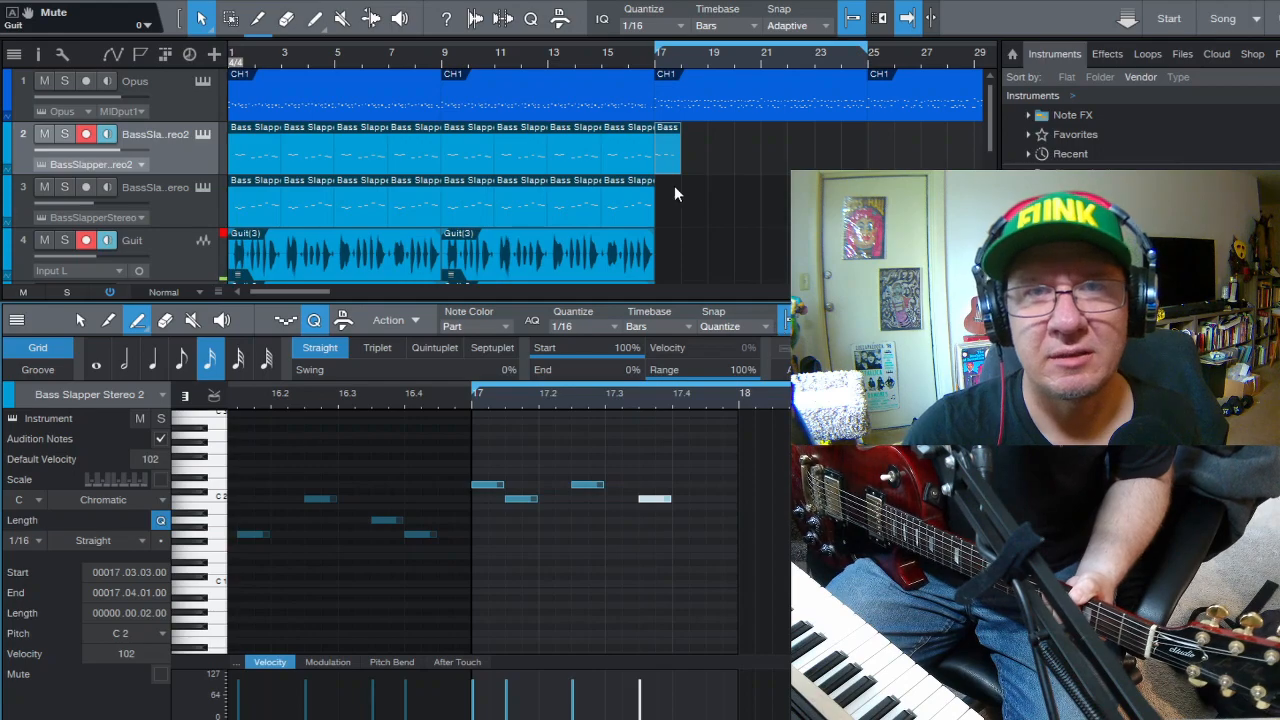
pyautogui.moveTo(684, 161); pyautogui.dragTo(707, 160)
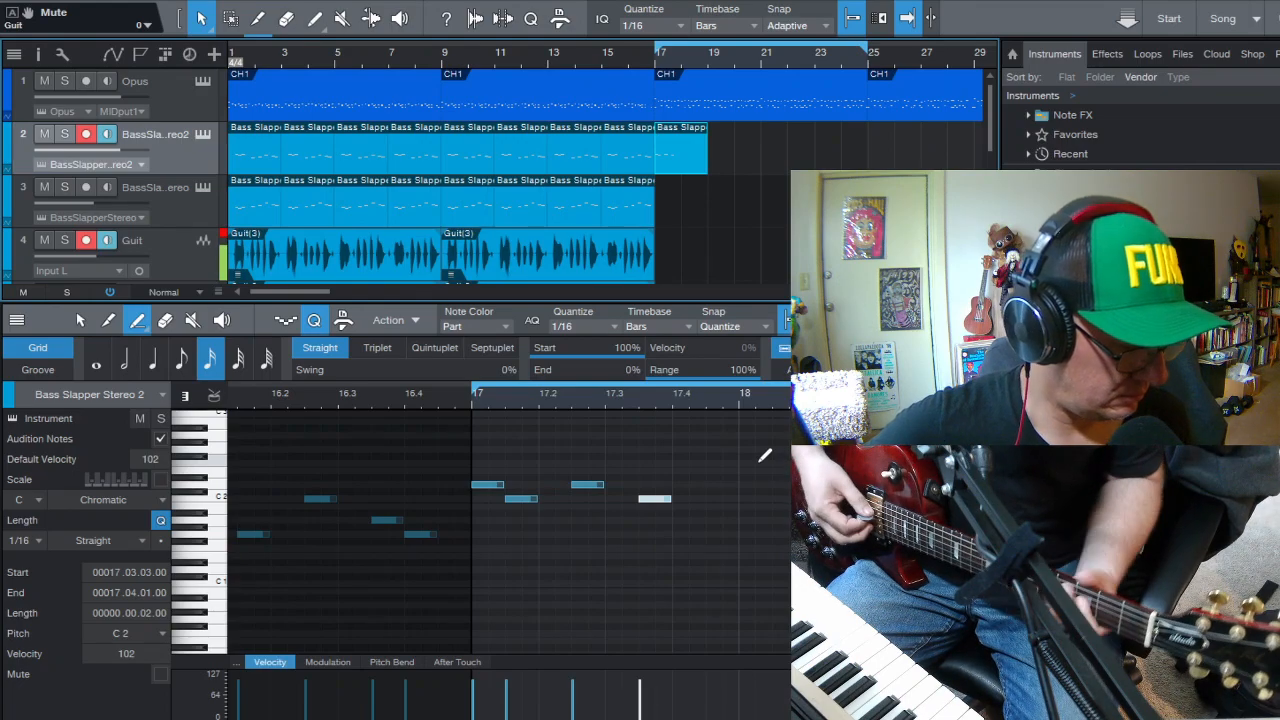
# - Draw bass notes two sixteenths long: A1 at 17.4.3, G1 at 18.1.3 and F1 at 18.2.3
pyautogui.click(739, 516)
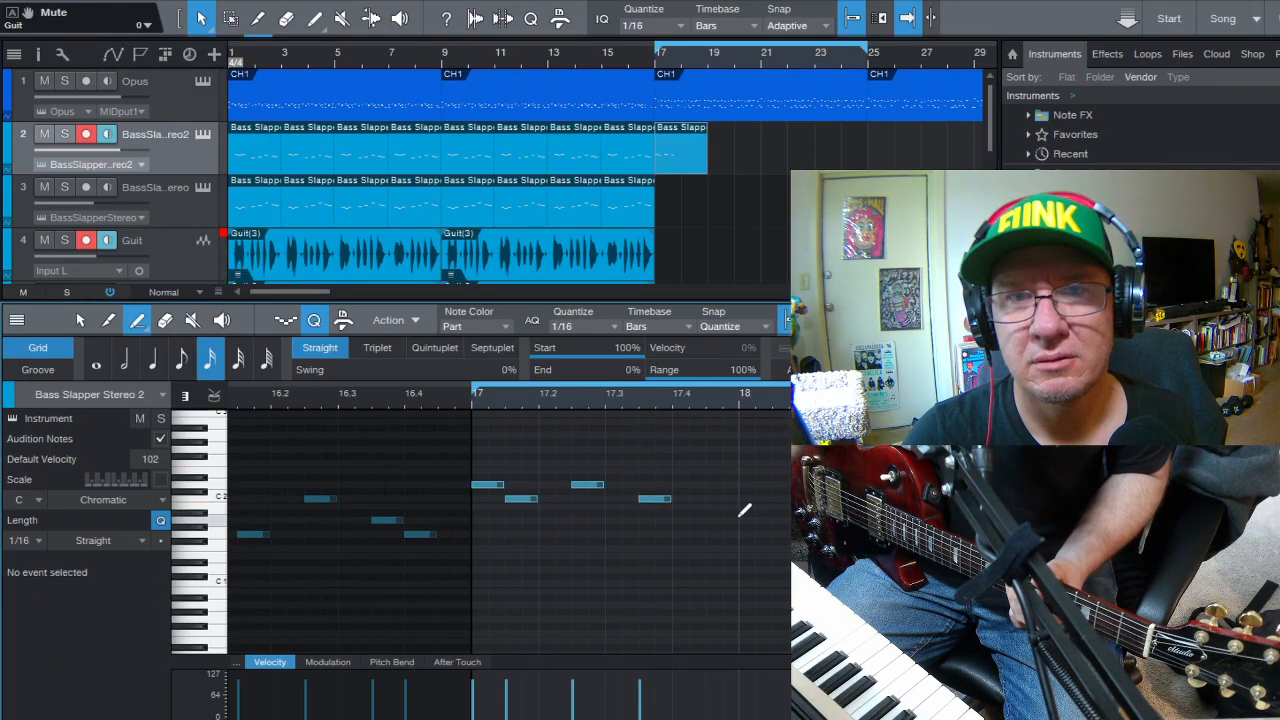
pyautogui.moveTo(708, 520); pyautogui.dragTo(756, 528)
pyautogui.click(783, 534)
pyautogui.click(780, 535)
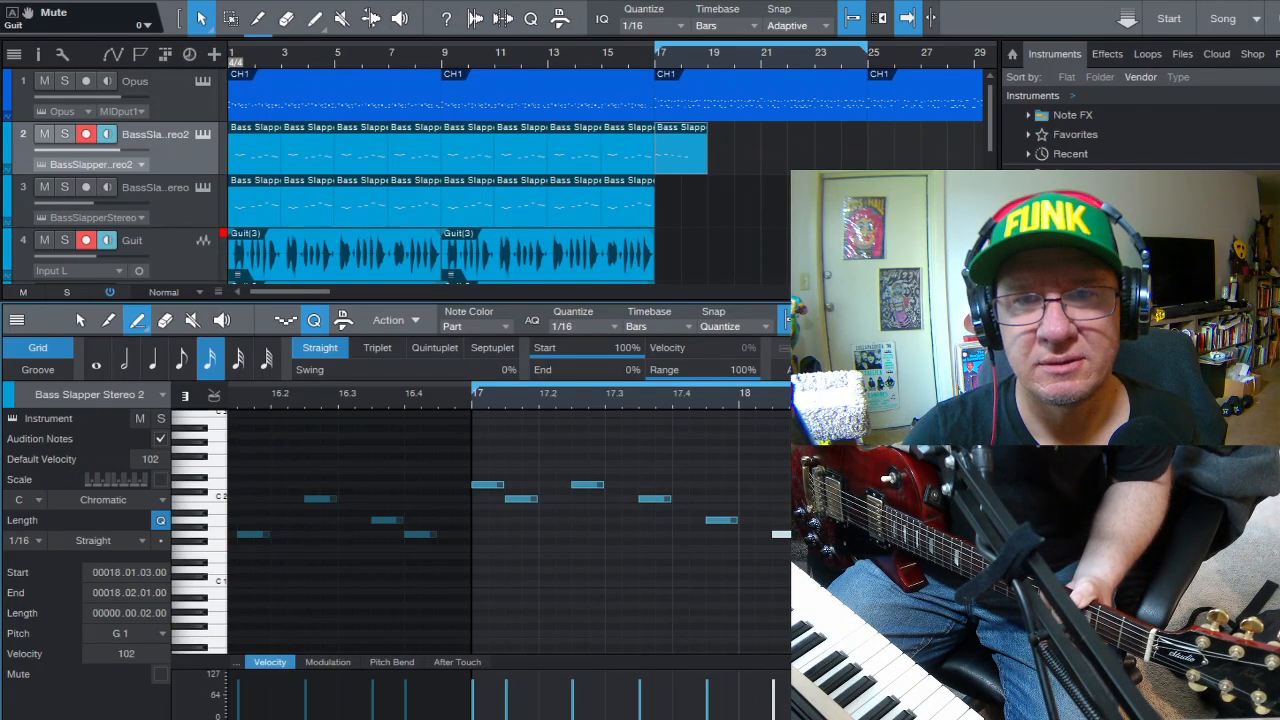
pyautogui.hscroll(4, 510, 532)
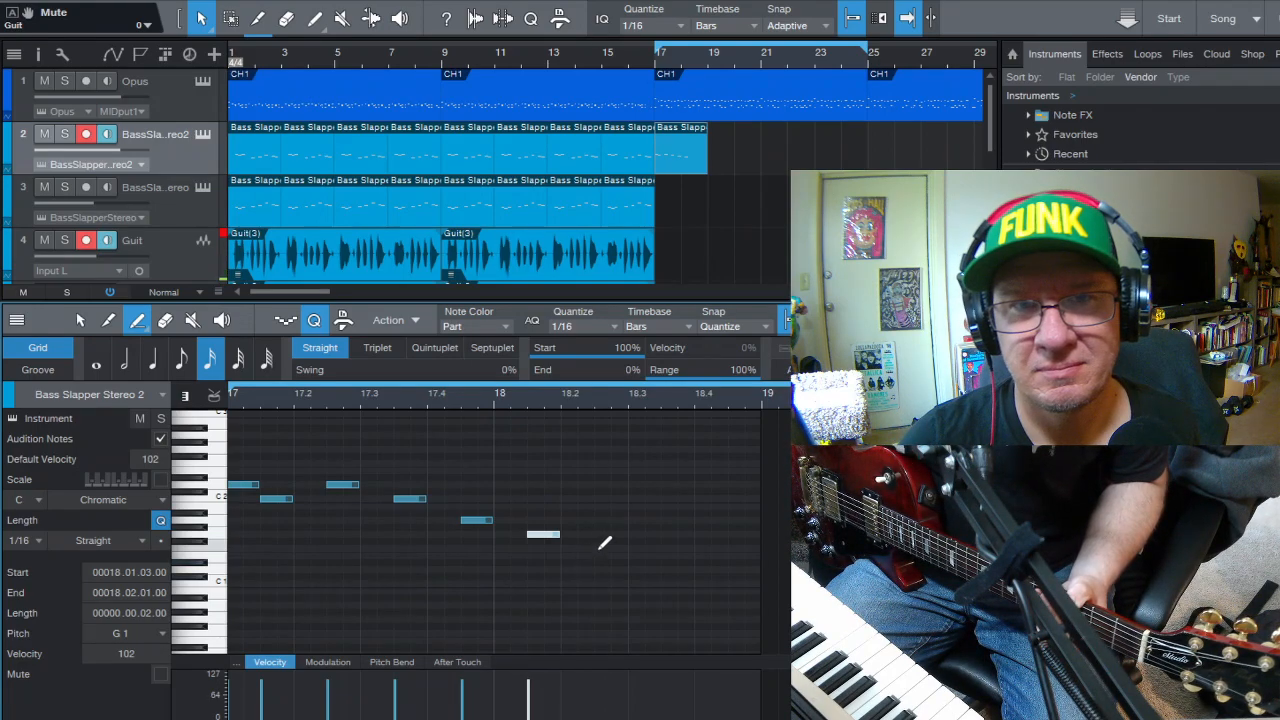
pyautogui.click(602, 549)
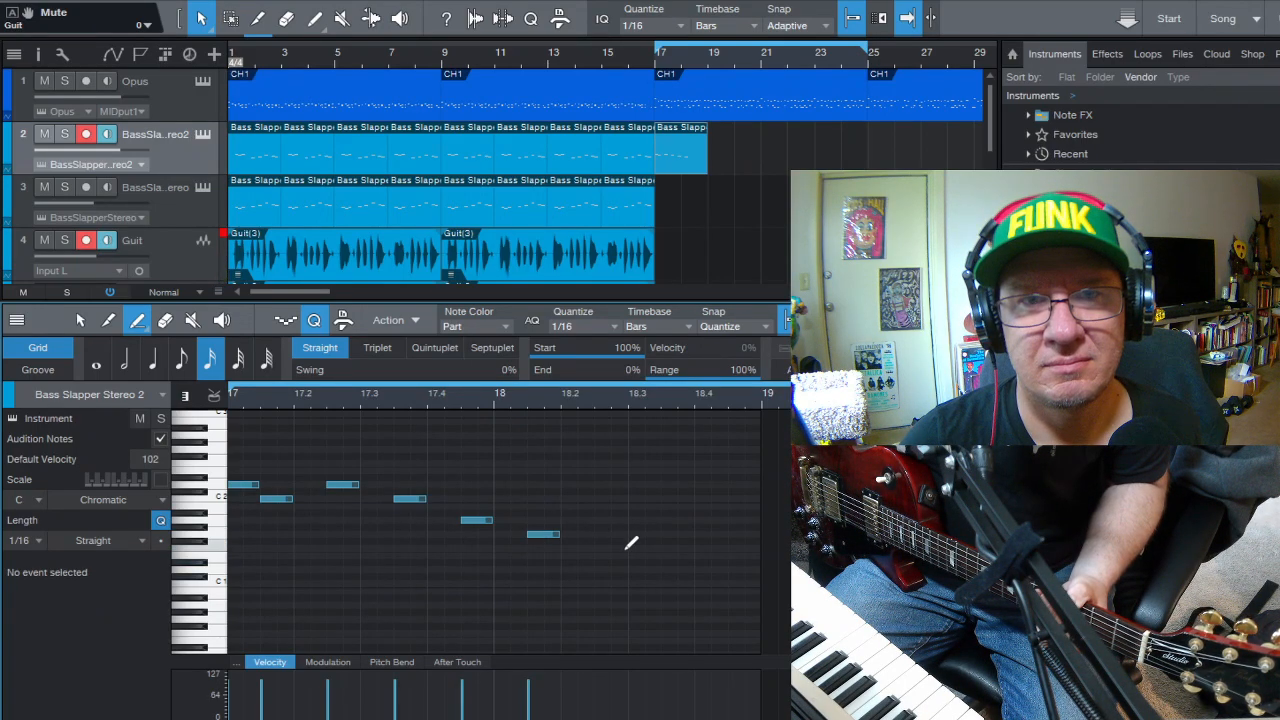
pyautogui.click(627, 547)
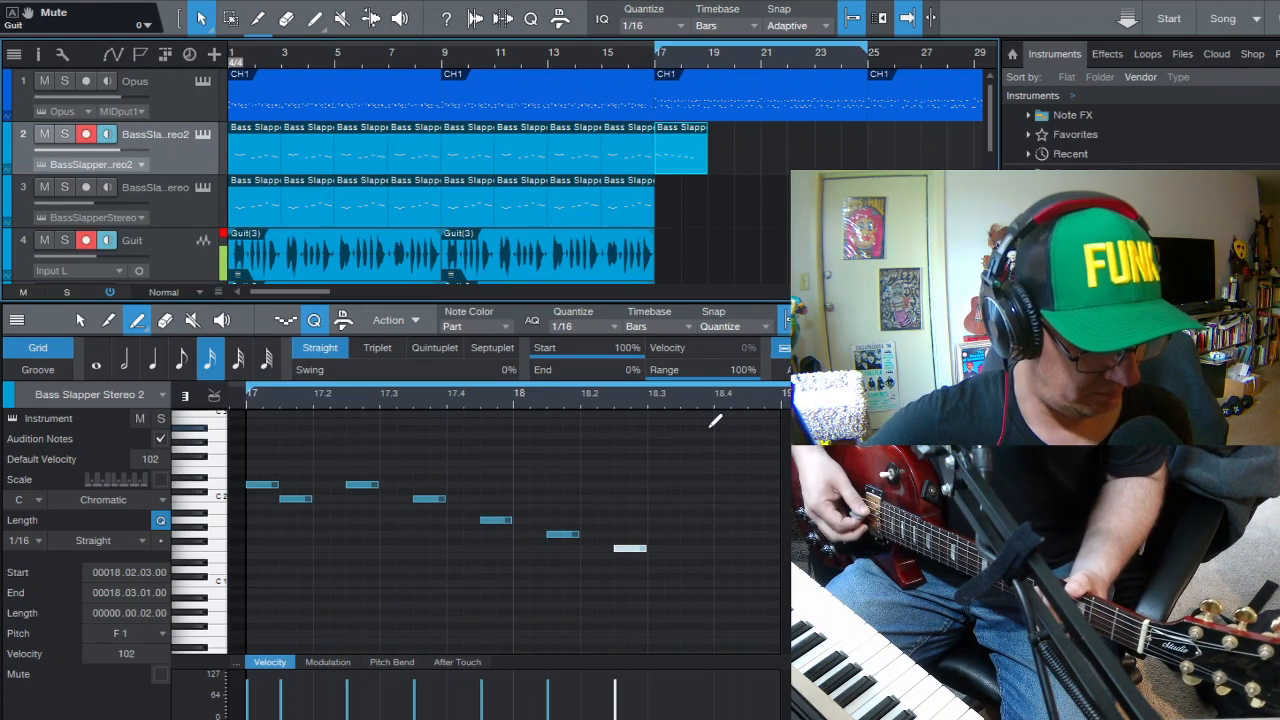
# - Finish bar 18 with notes two sixteenths long: G1 at 18.3.1, F1 at 18.3.3, D1 at 18.4.1 and C1 at 18.4.3
pyautogui.click(656, 531)
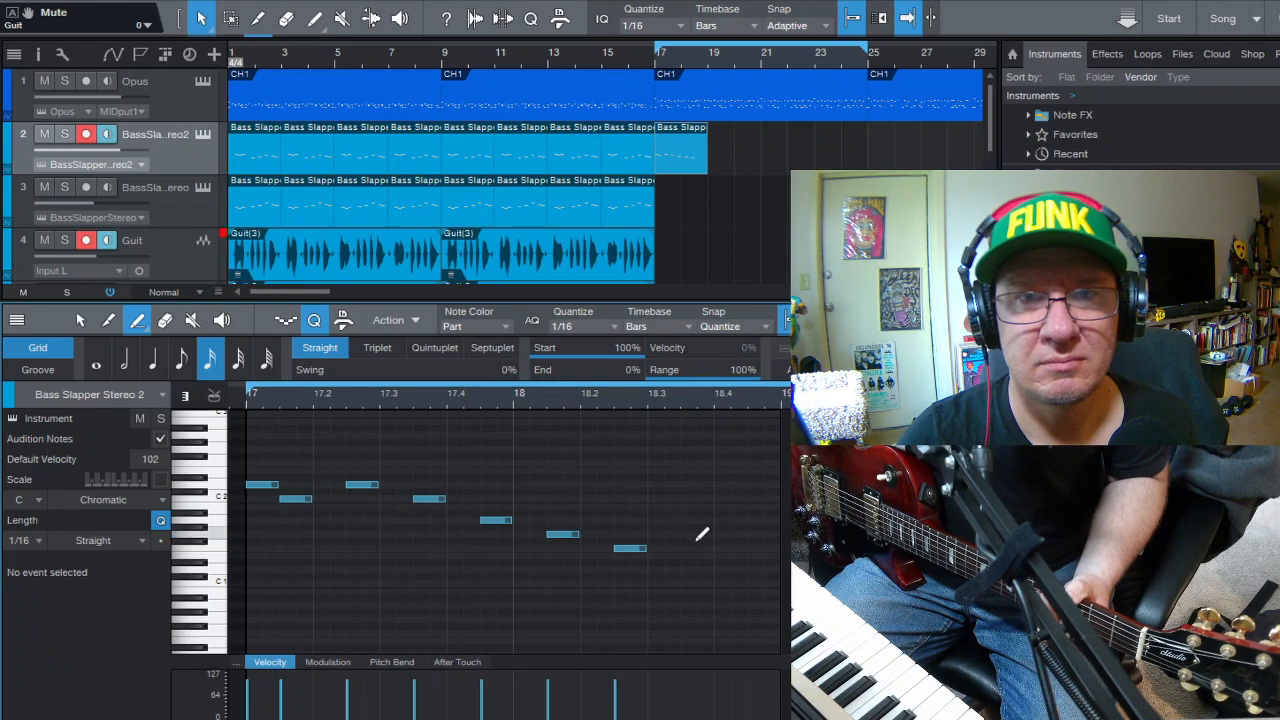
pyautogui.click(686, 538)
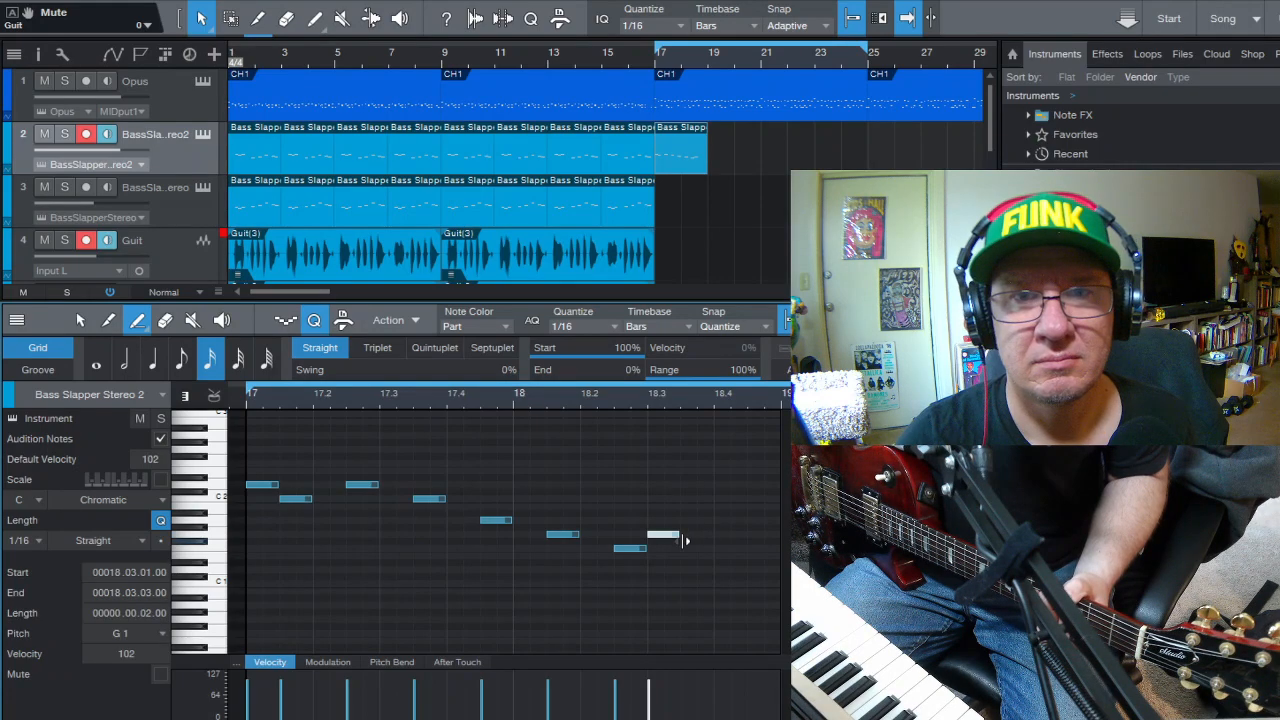
pyautogui.click(703, 548)
pyautogui.click(697, 548)
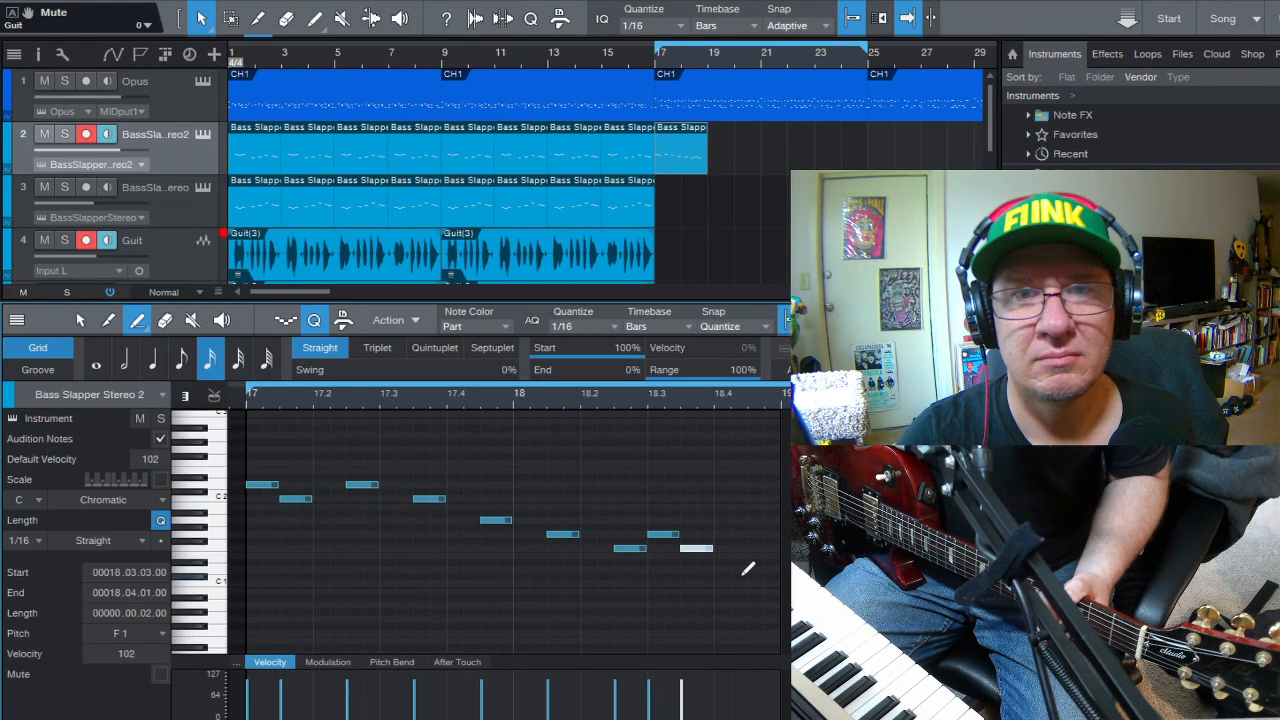
pyautogui.click(738, 558)
pyautogui.click(730, 570)
pyautogui.click(778, 576)
pyautogui.click(758, 583)
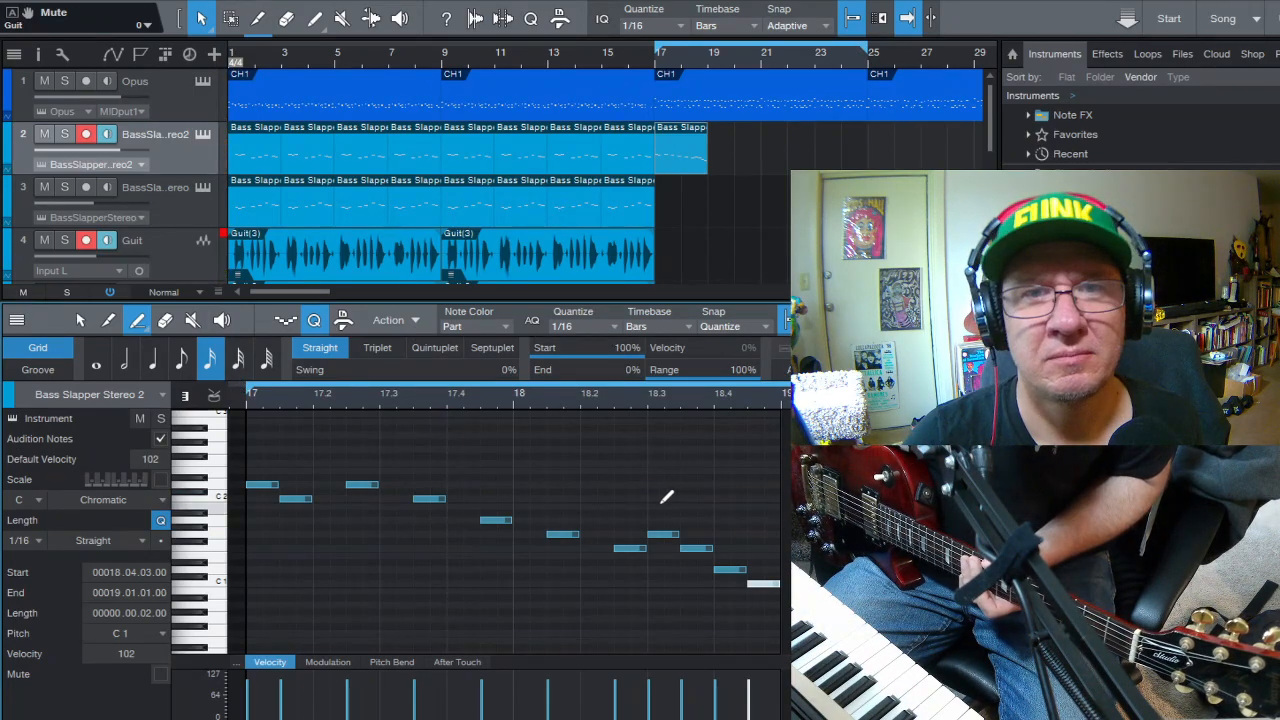
# - Try the last two notes of bar 18 an octave higher as D2 and C2, duplicating the clip to bar 19 for playback
pyautogui.press('1')
pyautogui.moveTo(726, 547); pyautogui.dragTo(768, 608)
pyautogui.moveTo(726, 568); pyautogui.dragTo(725, 484)
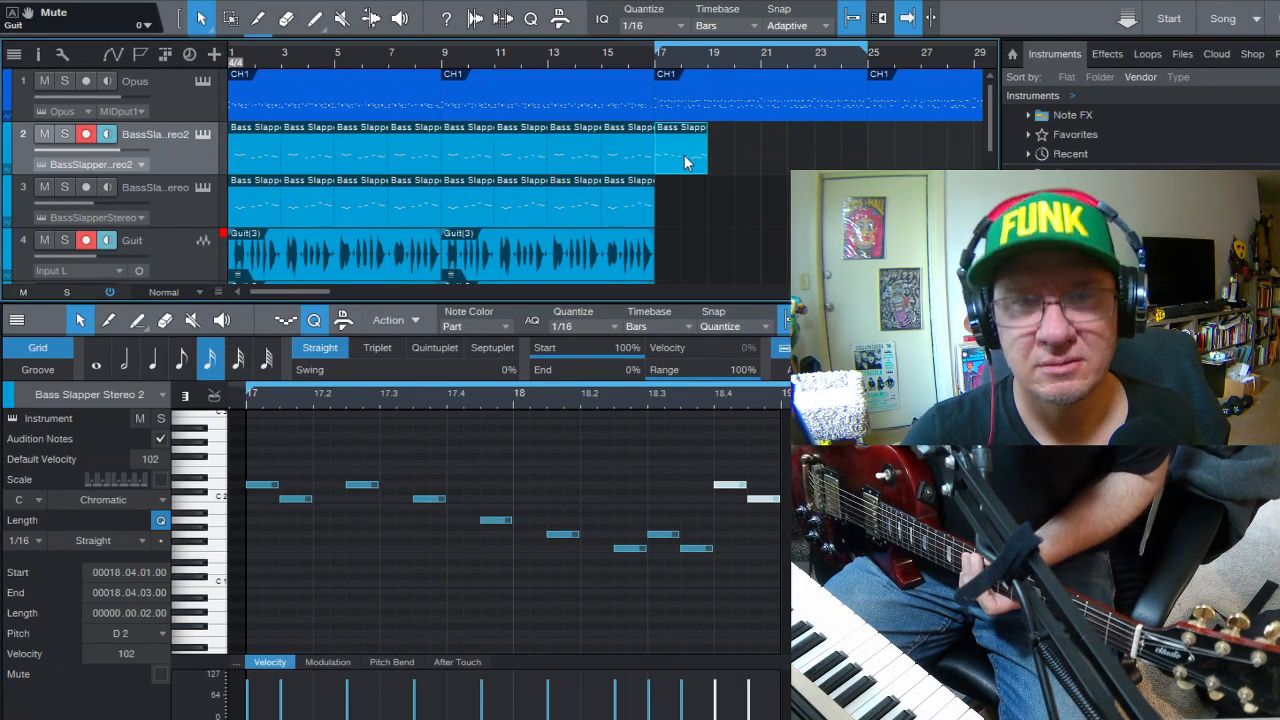
pyautogui.press('d')
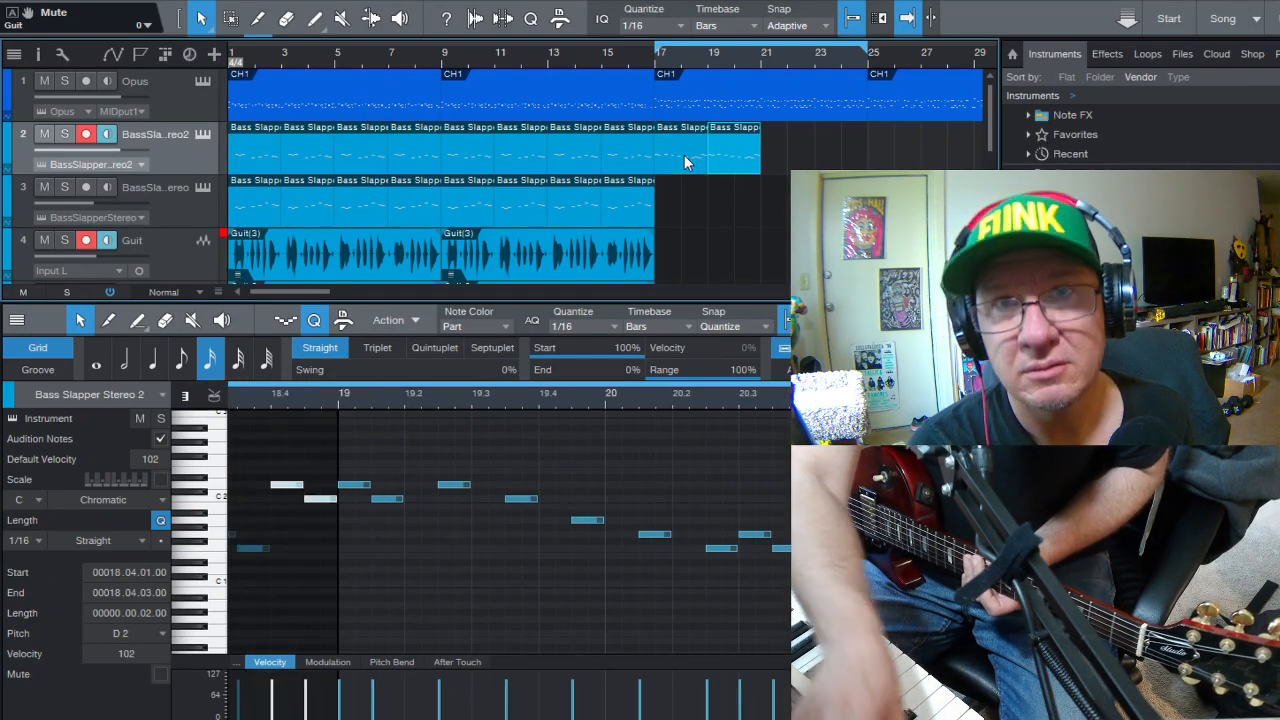
pyautogui.click(657, 58)
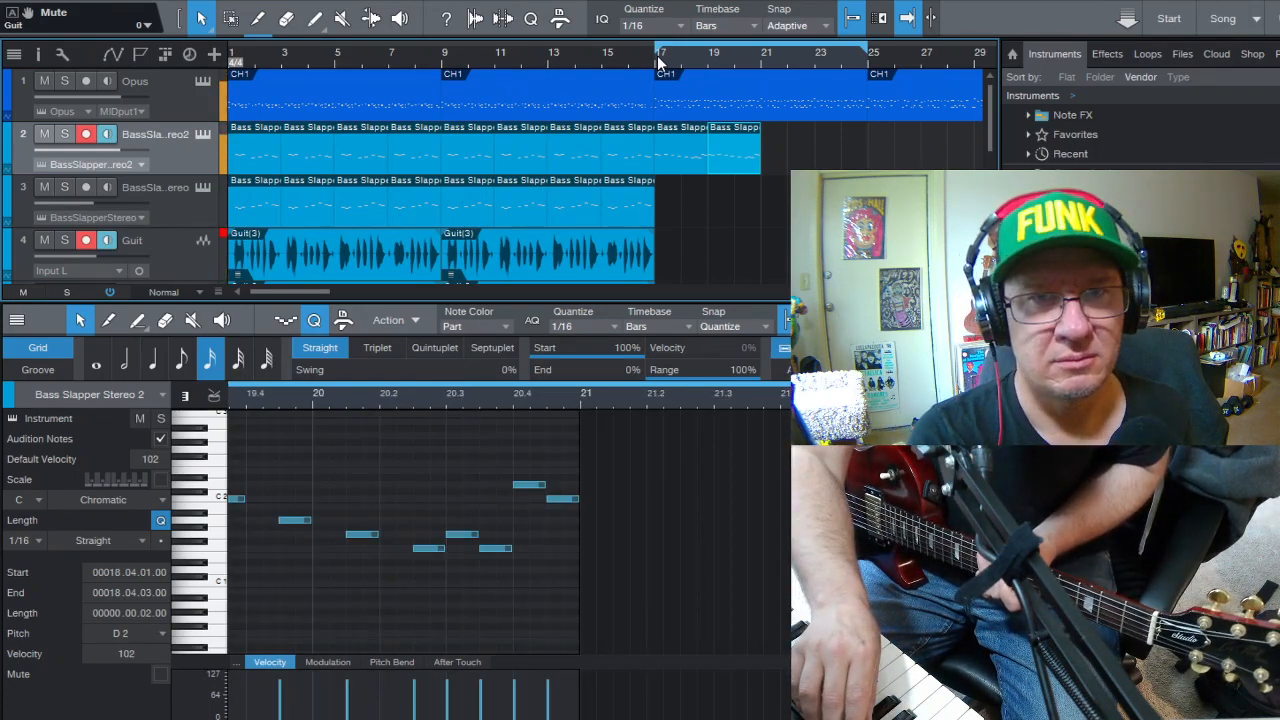
# - Delete the duplicate clip at bar 19 and return the last two notes of bar 18 to D1 and C1
pyautogui.click(734, 137)
pyautogui.press('Delete')
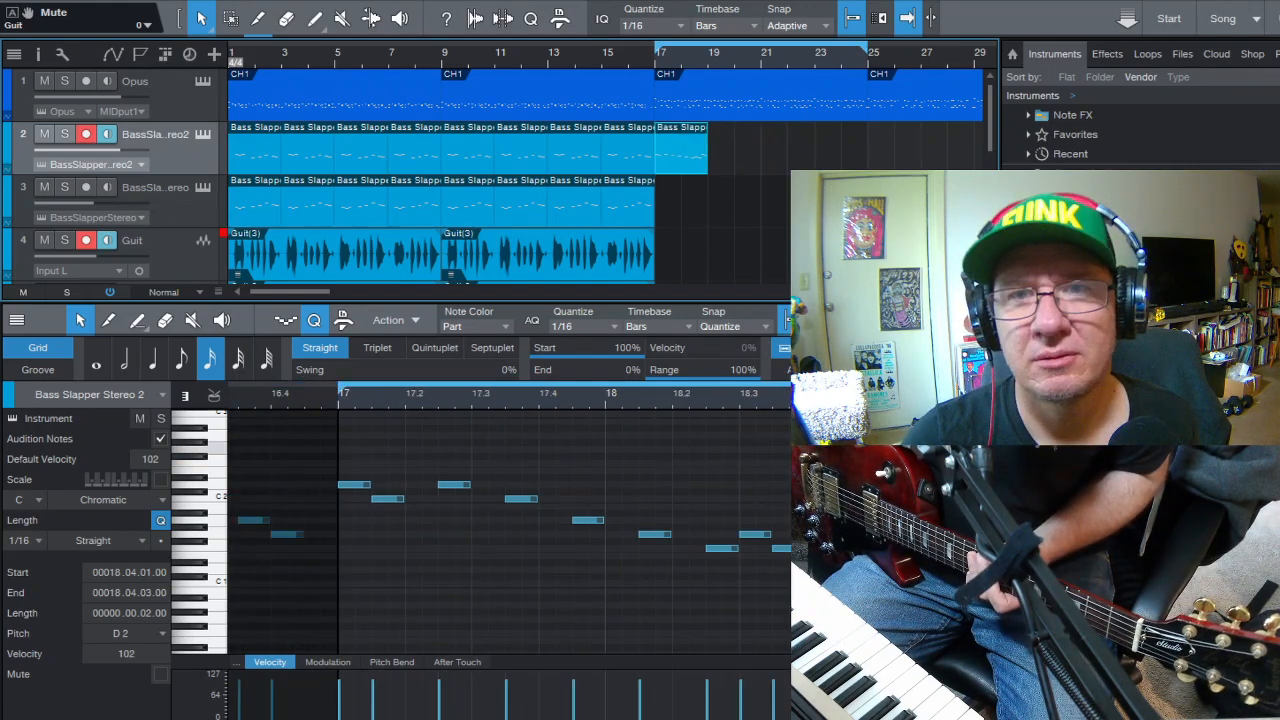
pyautogui.moveTo(870, 448); pyautogui.dragTo(820, 569)
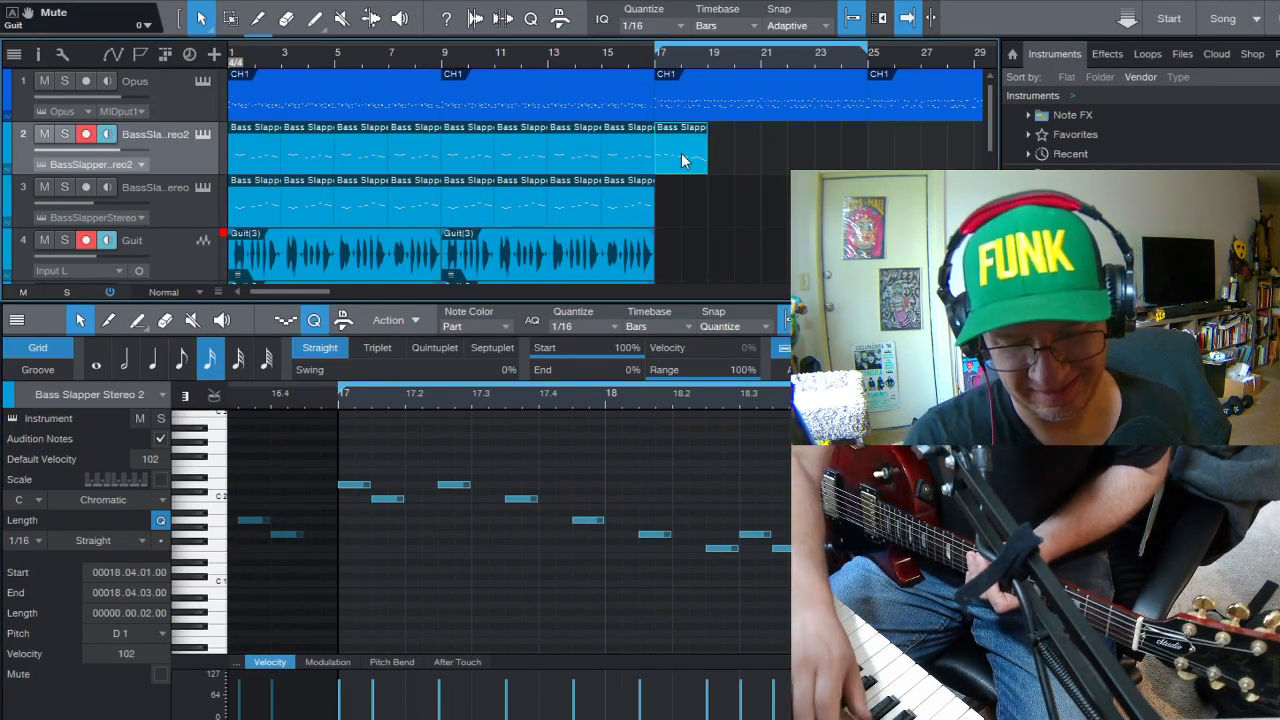
# - Duplicate the two-bar bass clip up to bar 25, and play the section back from bar 17
pyautogui.press('d')
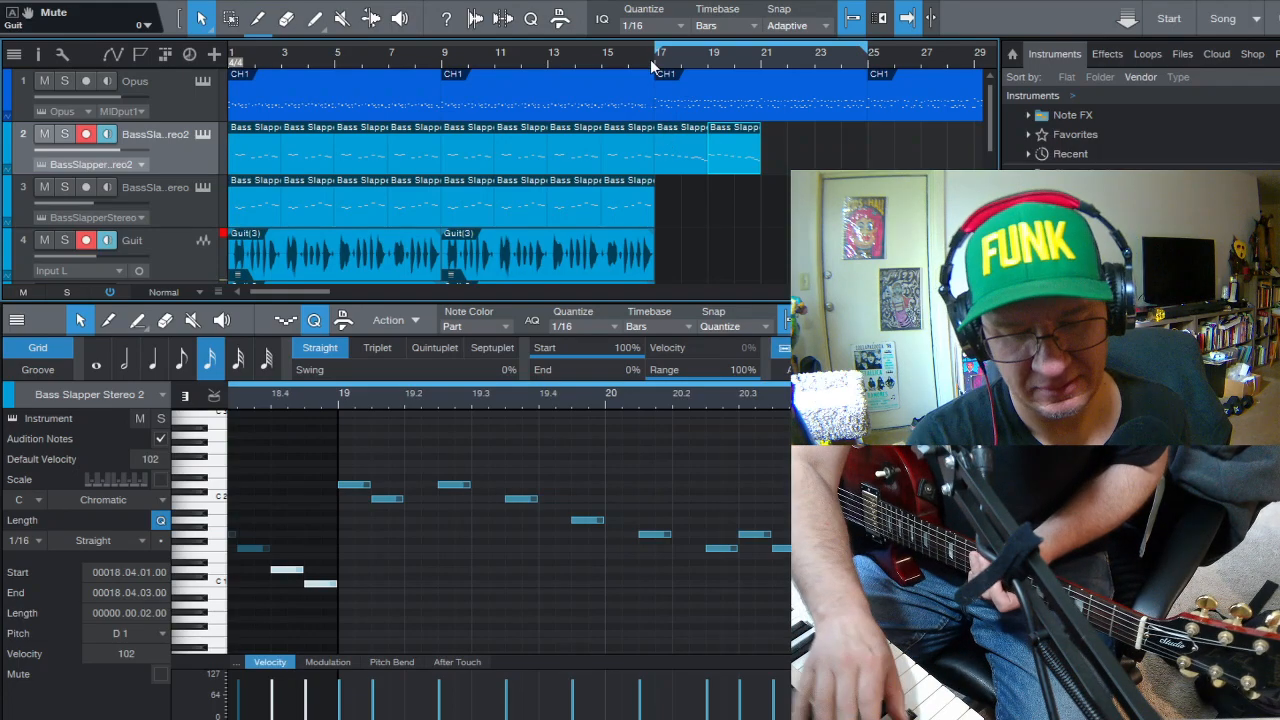
pyautogui.press('space')
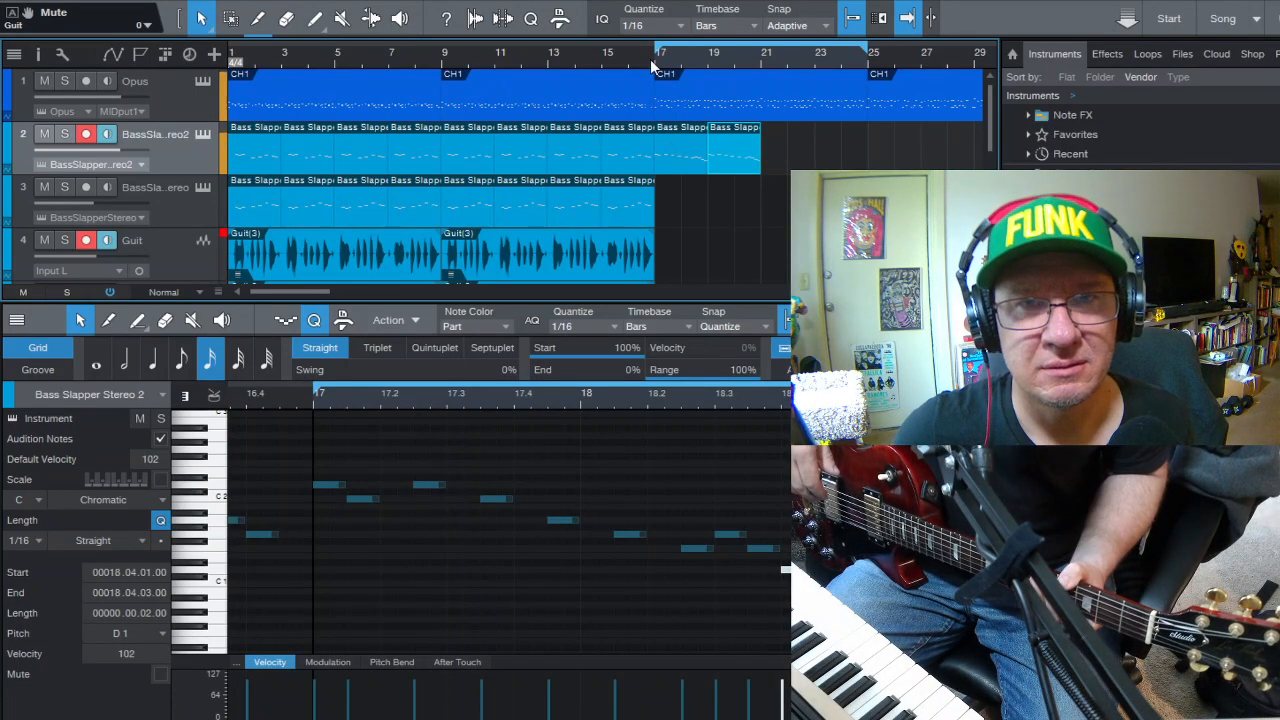
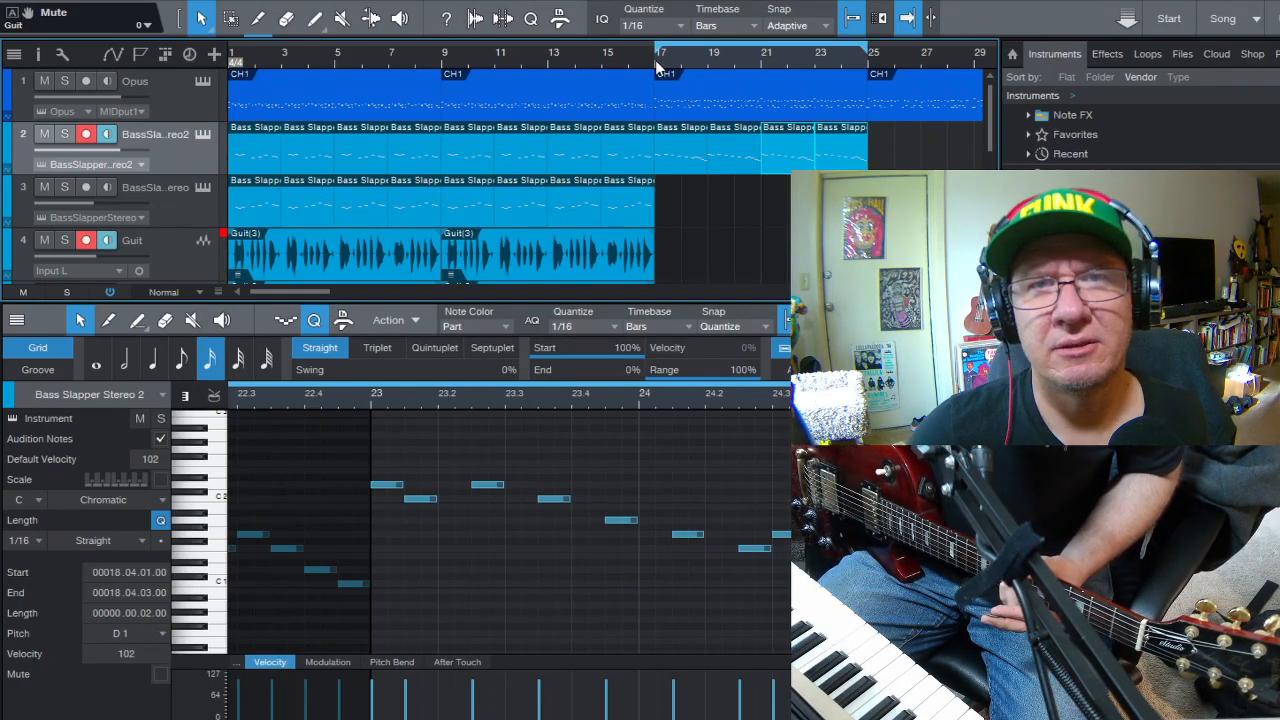
pyautogui.click(656, 61)
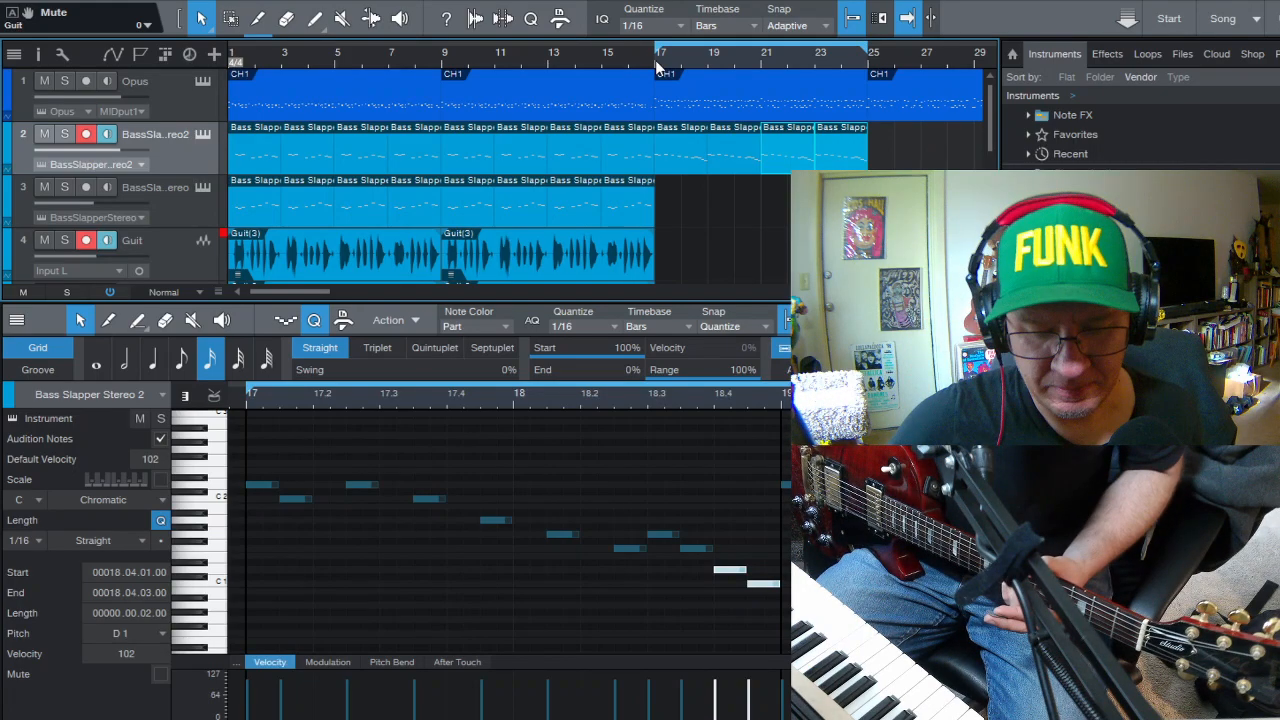
pyautogui.click(633, 57)
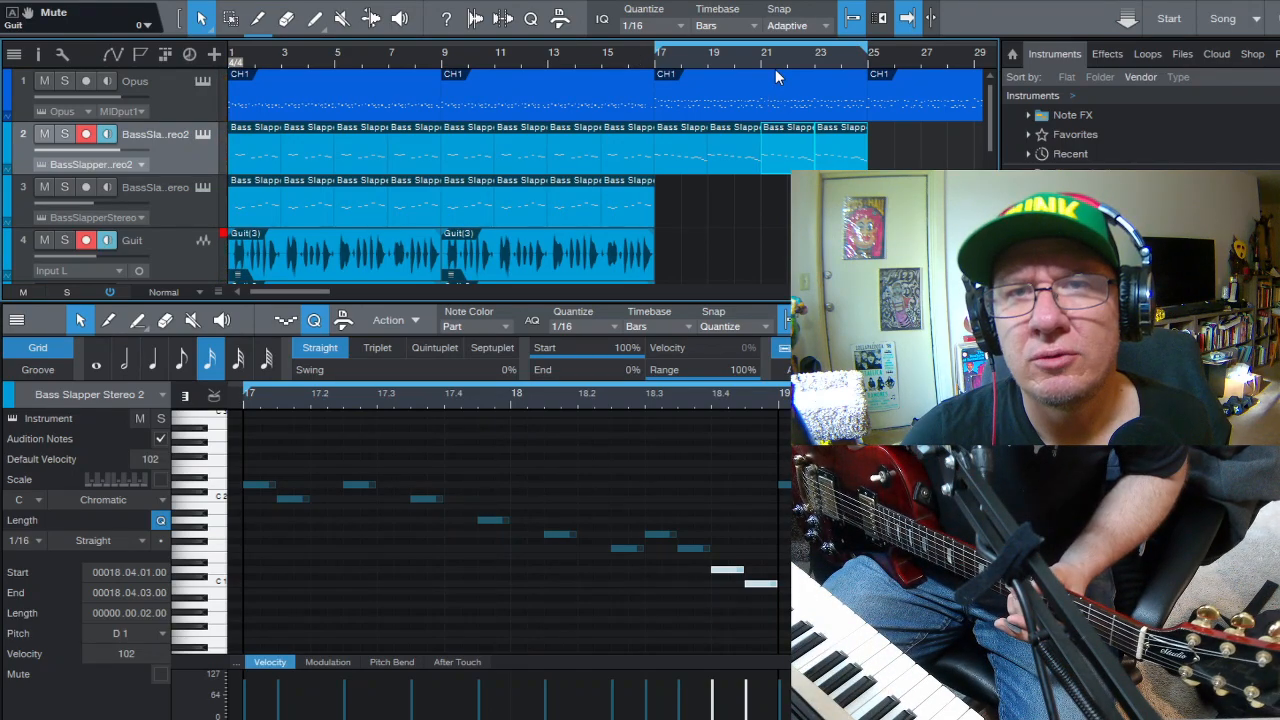
# - Transpose all notes in the bass clips from bar 21 to bar 25 up two semitones, and play them back
pyautogui.scroll(-2, 778, 64)
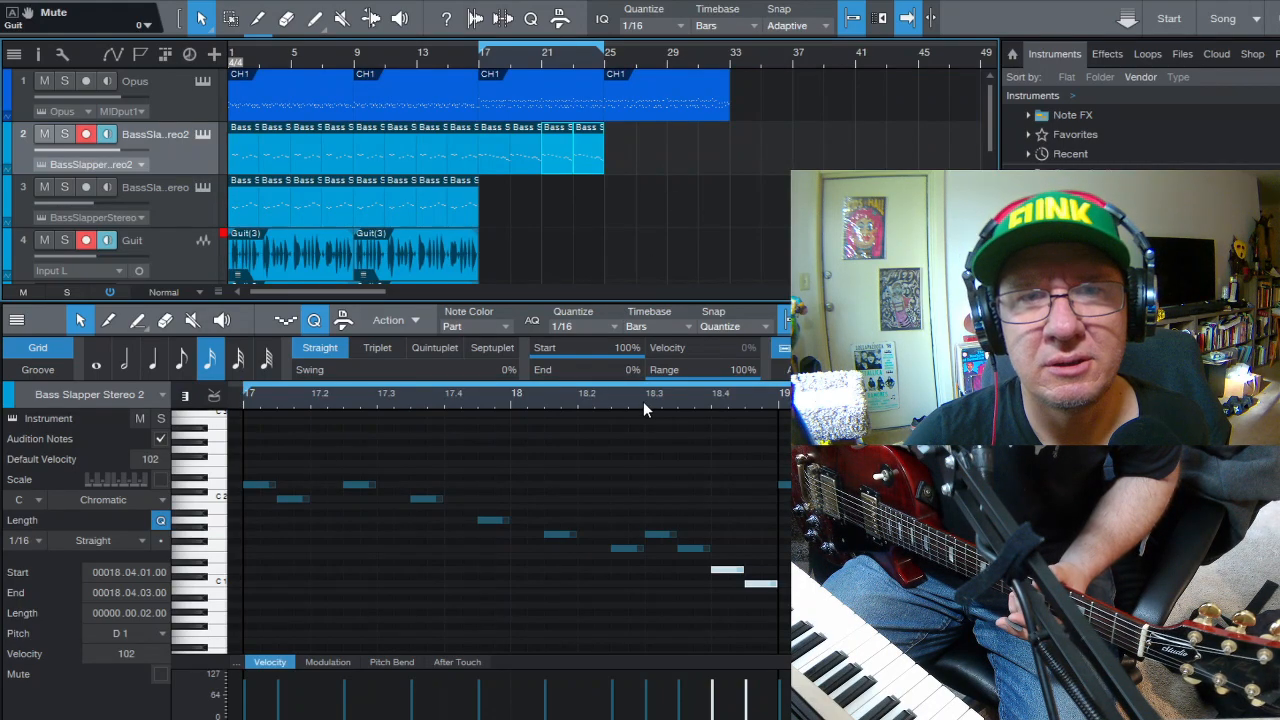
pyautogui.click(778, 402)
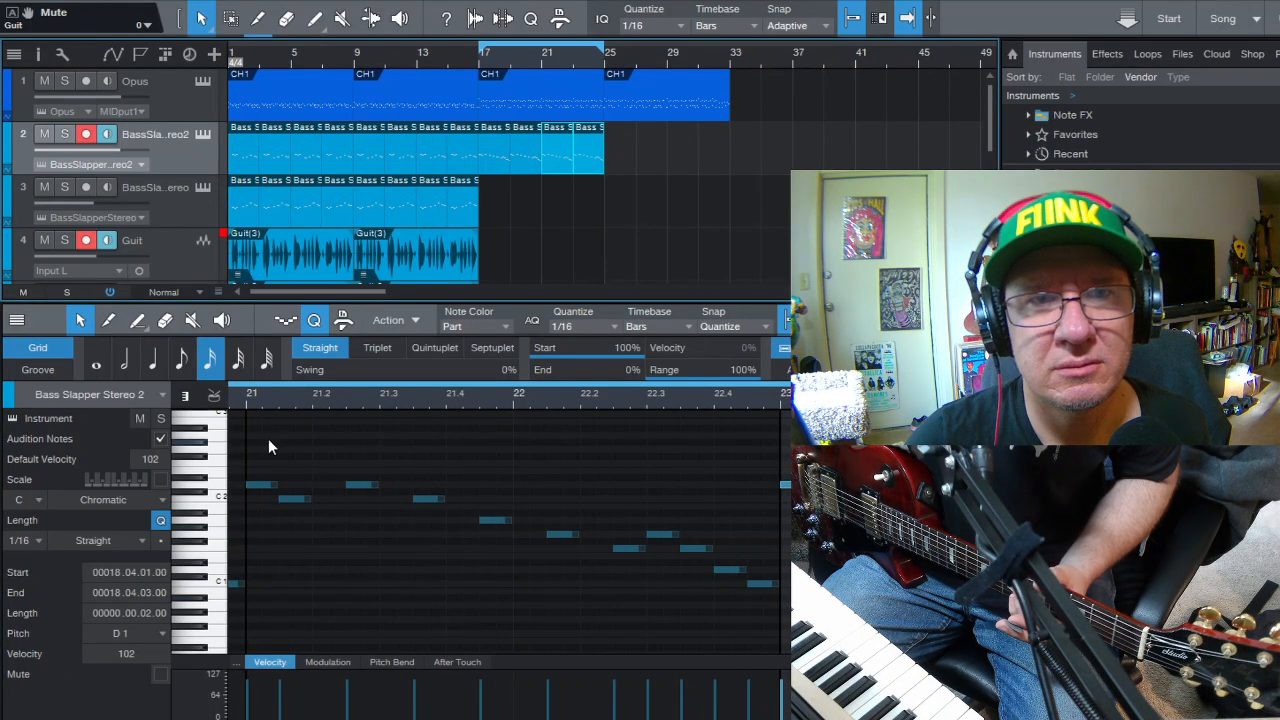
pyautogui.click(725, 598)
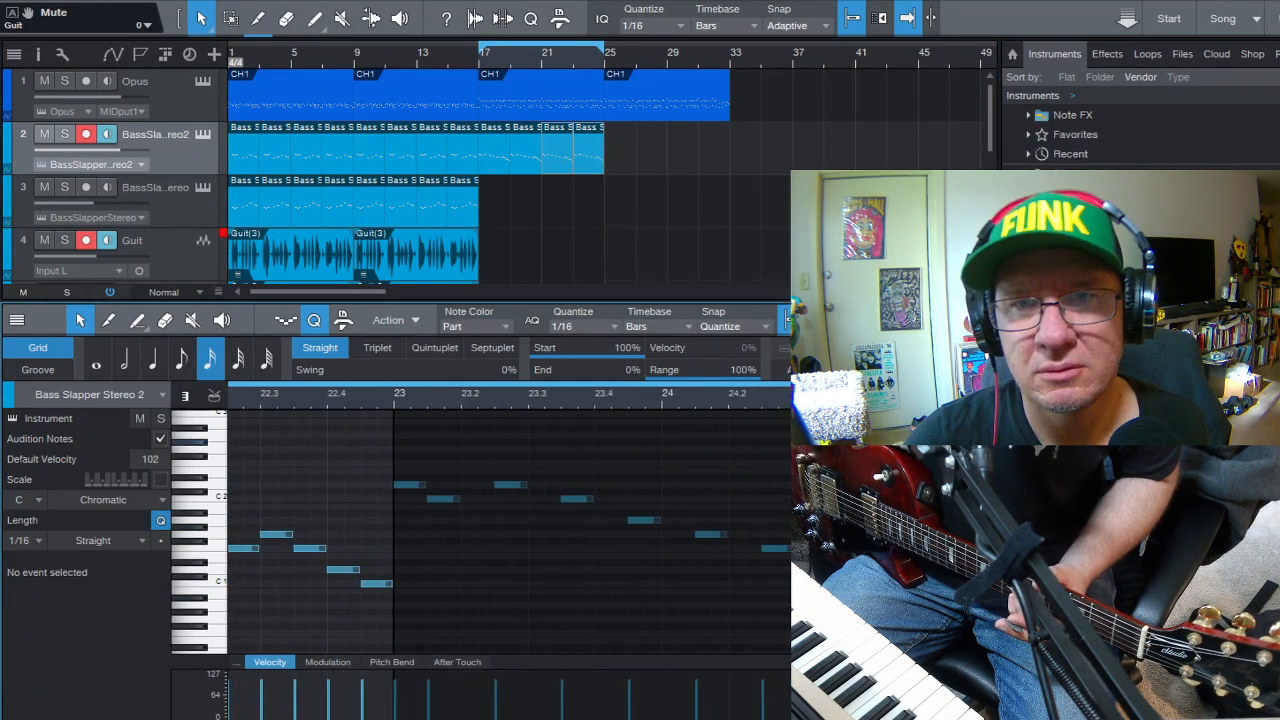
pyautogui.hotkey('ctrl', 'a')
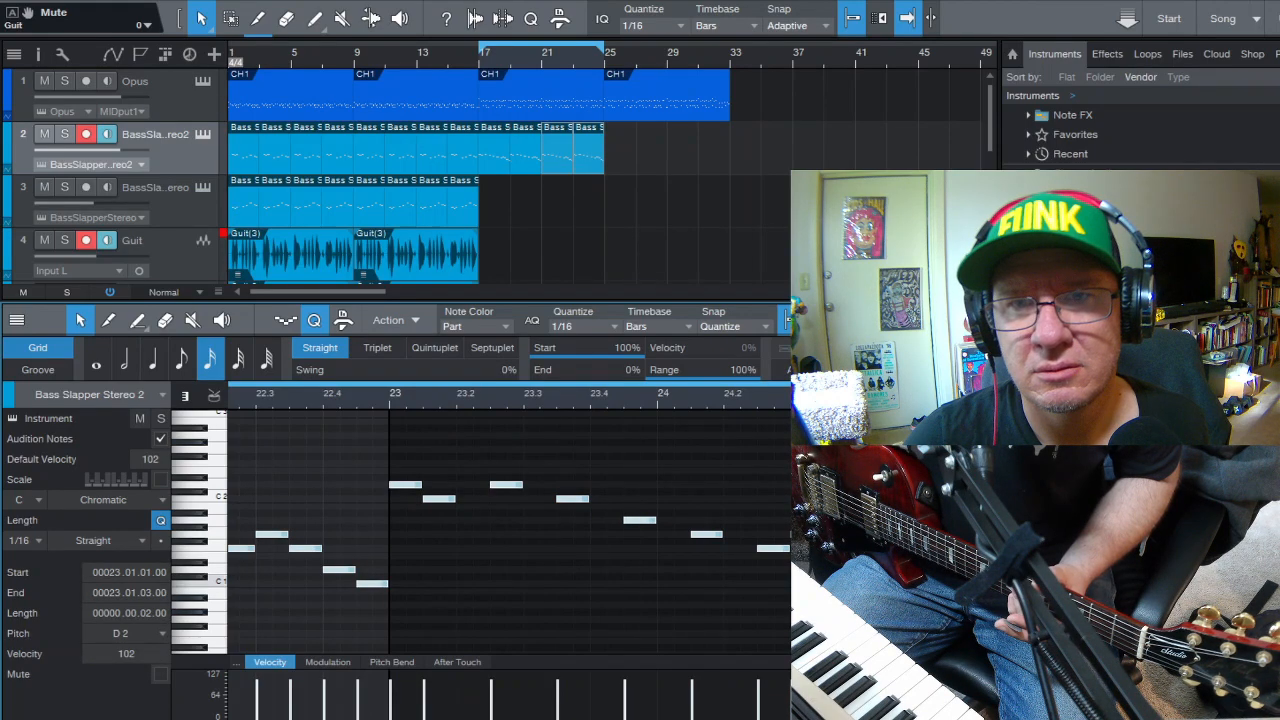
pyautogui.press('Up')
pyautogui.press('Up')
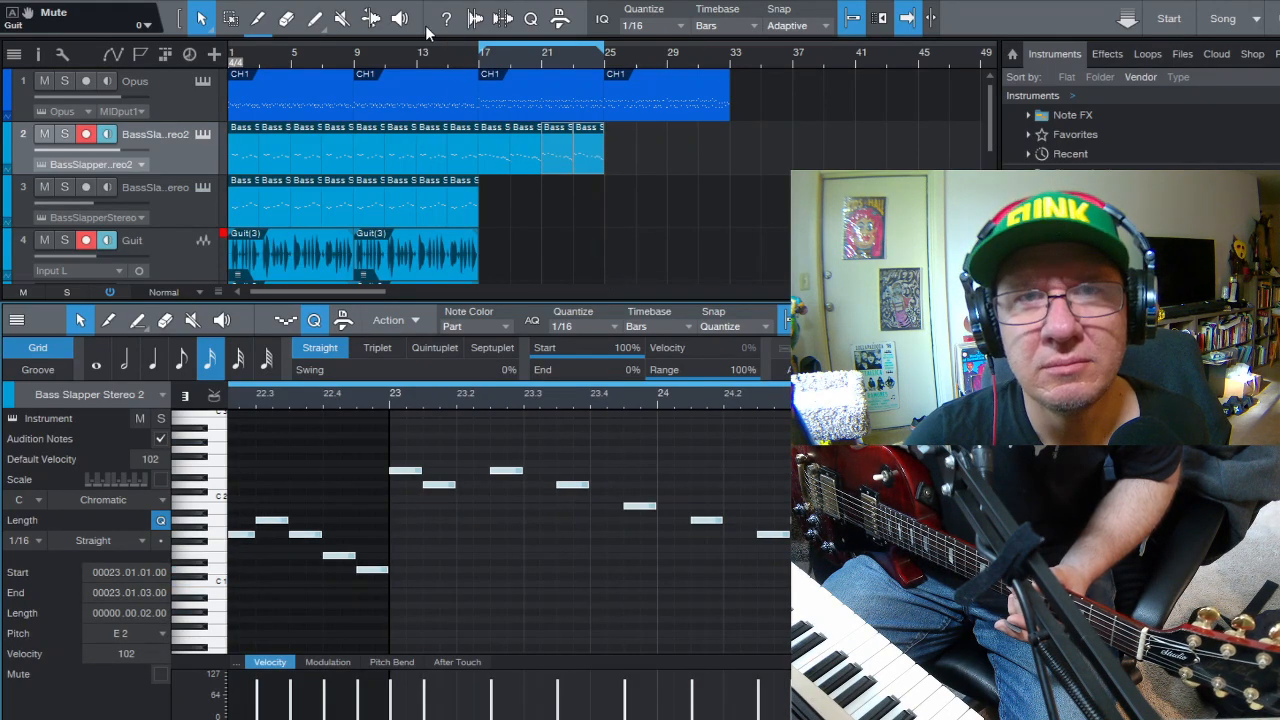
pyautogui.press('space')
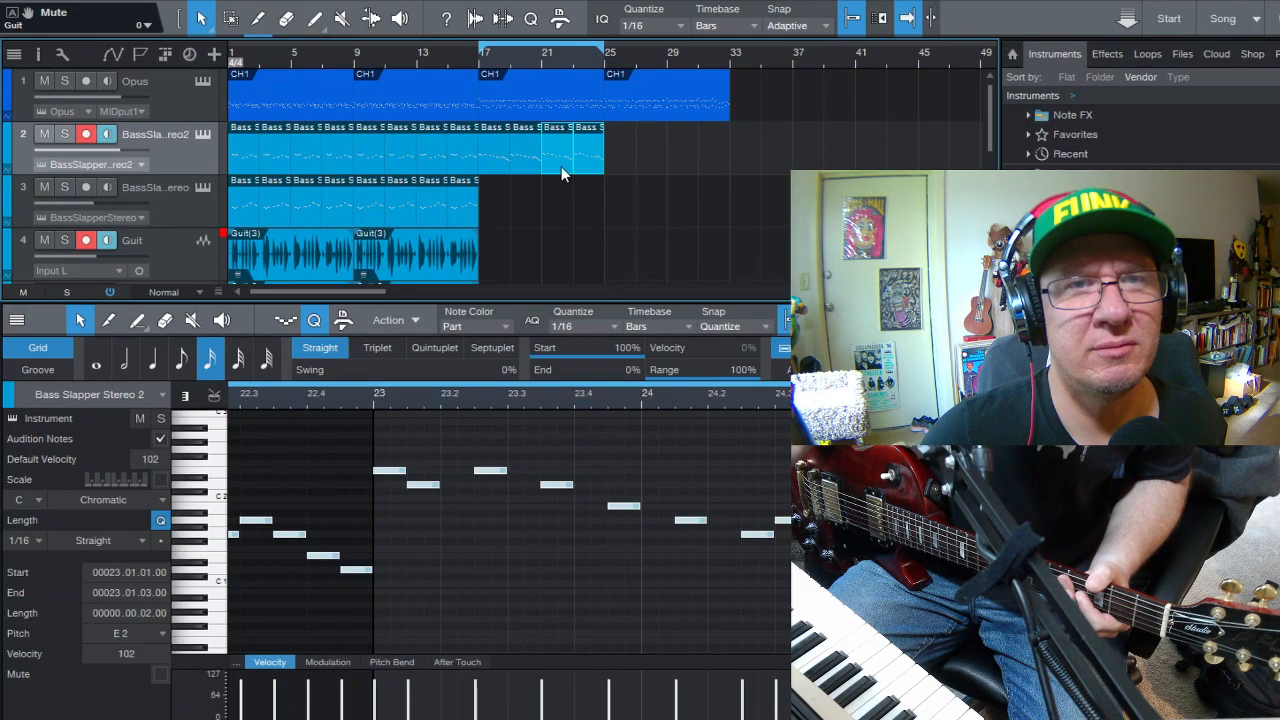
# - Move the transposed bass clips to bar 25 and duplicate them up to bar 33, filling bars 21–25 with copies of the untransposed bars 17–21 clips
pyautogui.moveTo(552, 154); pyautogui.dragTo(495, 154)
pyautogui.press('d')
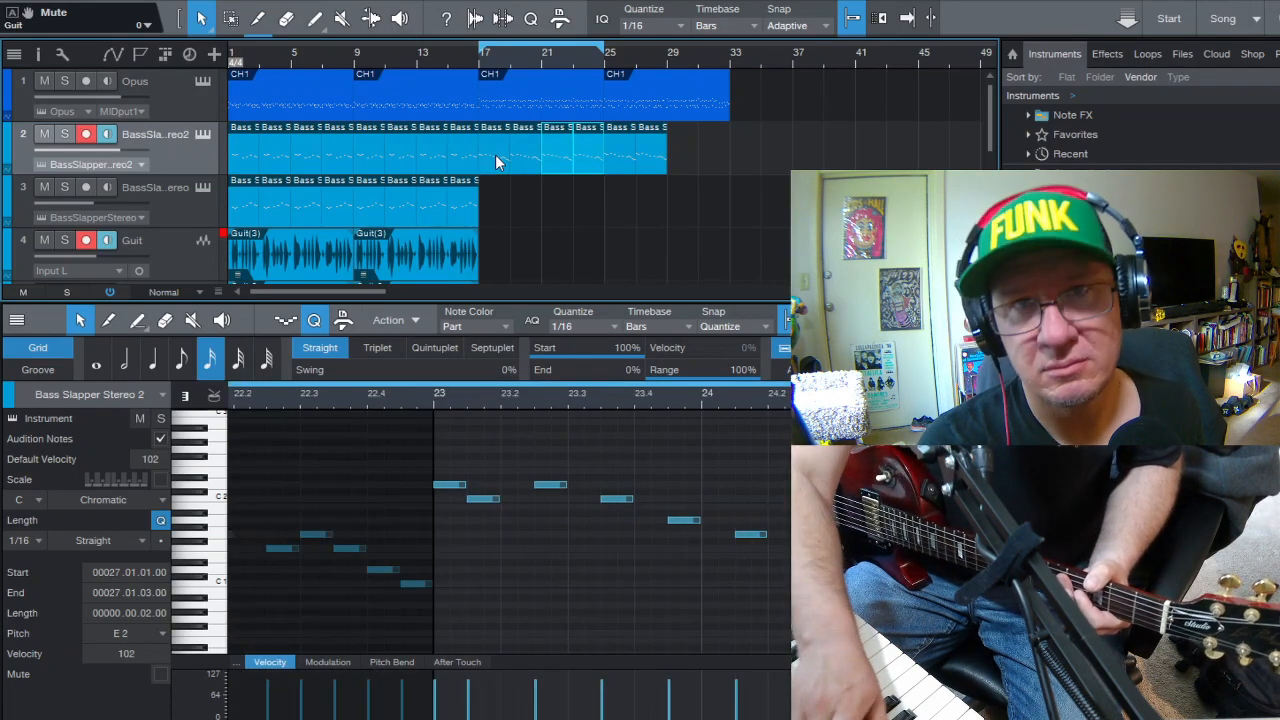
pyautogui.click(624, 166)
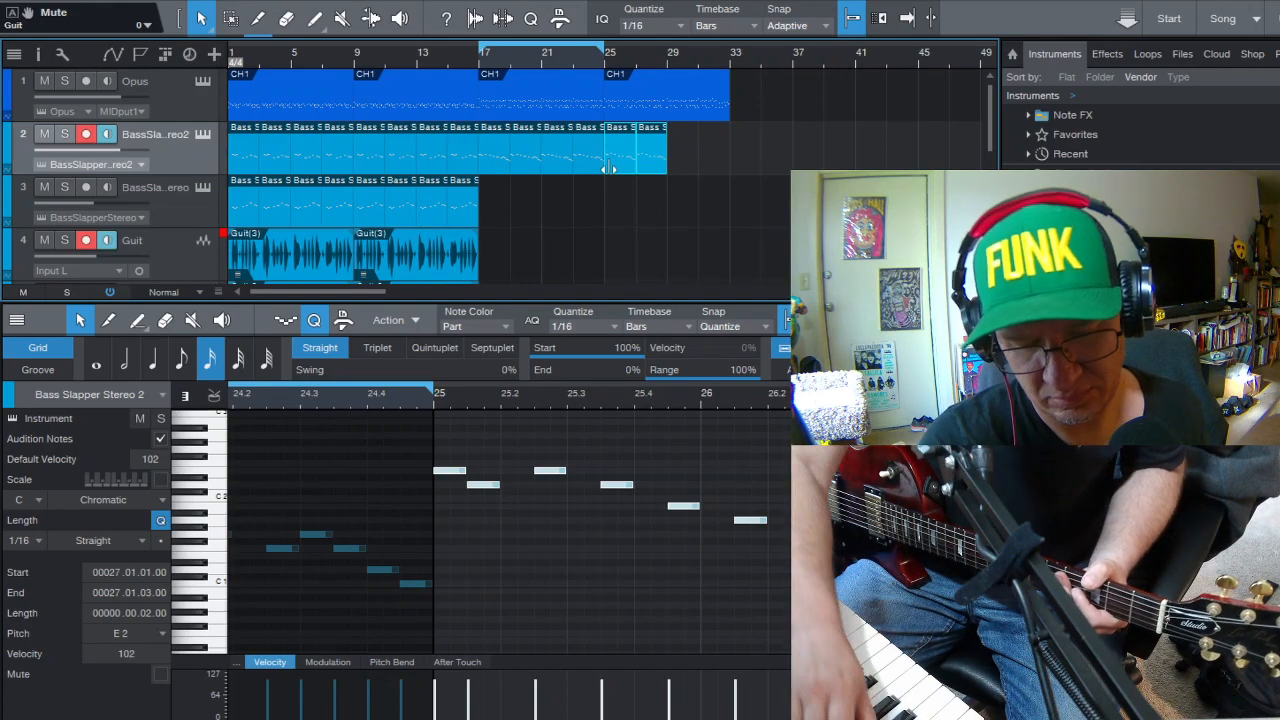
pyautogui.press('d')
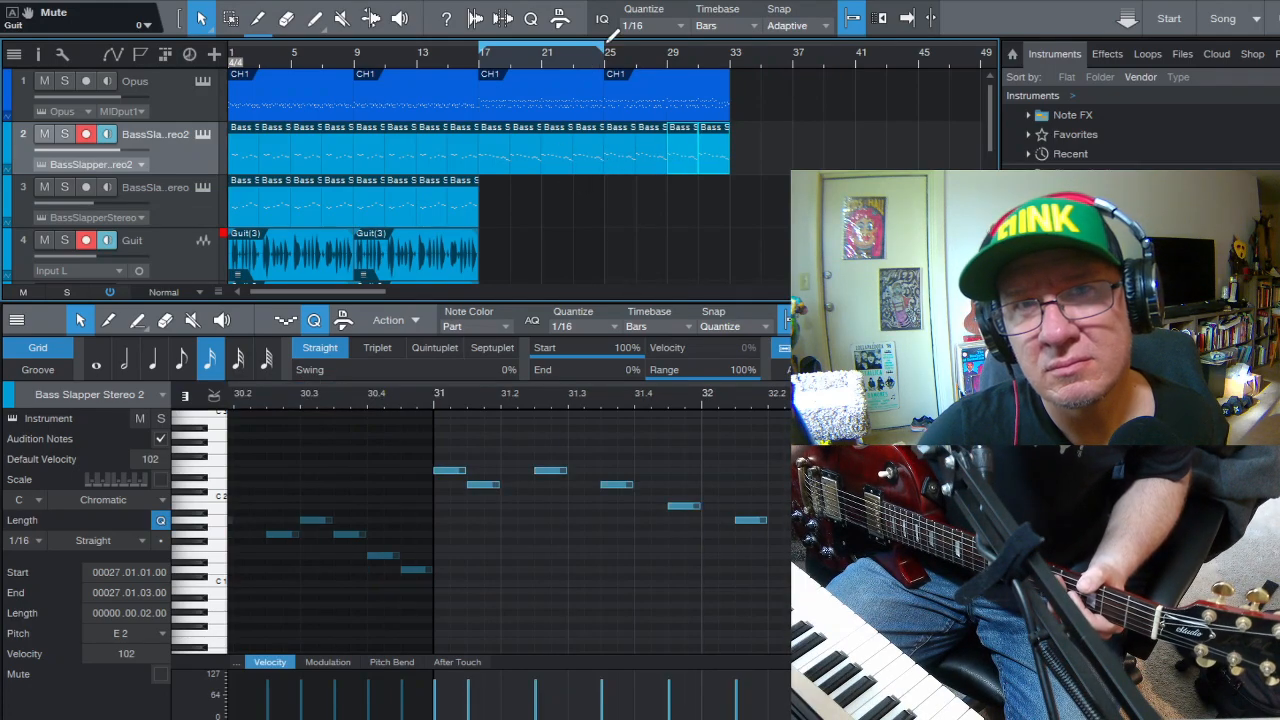
# - Extend the loop range to bar 33, and record a guitar take on the Guit track from bar 17 to bar 33
pyautogui.moveTo(604, 48); pyautogui.dragTo(730, 50)
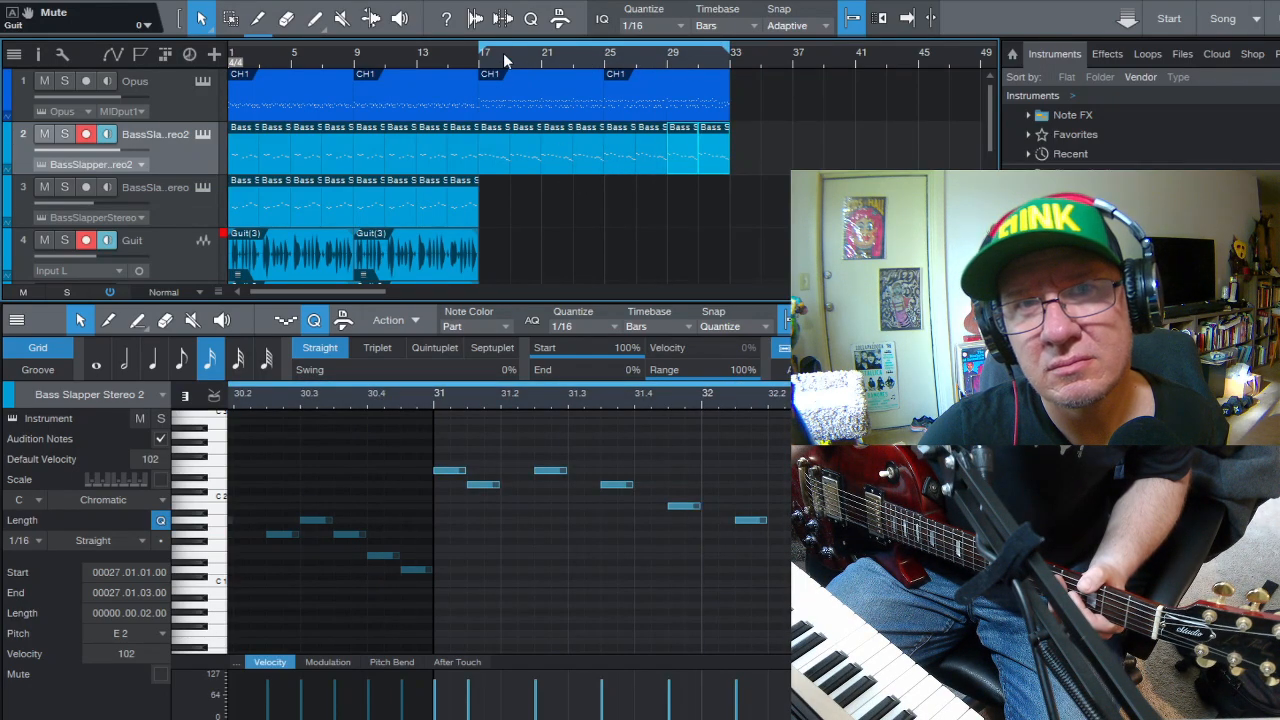
pyautogui.press('space')
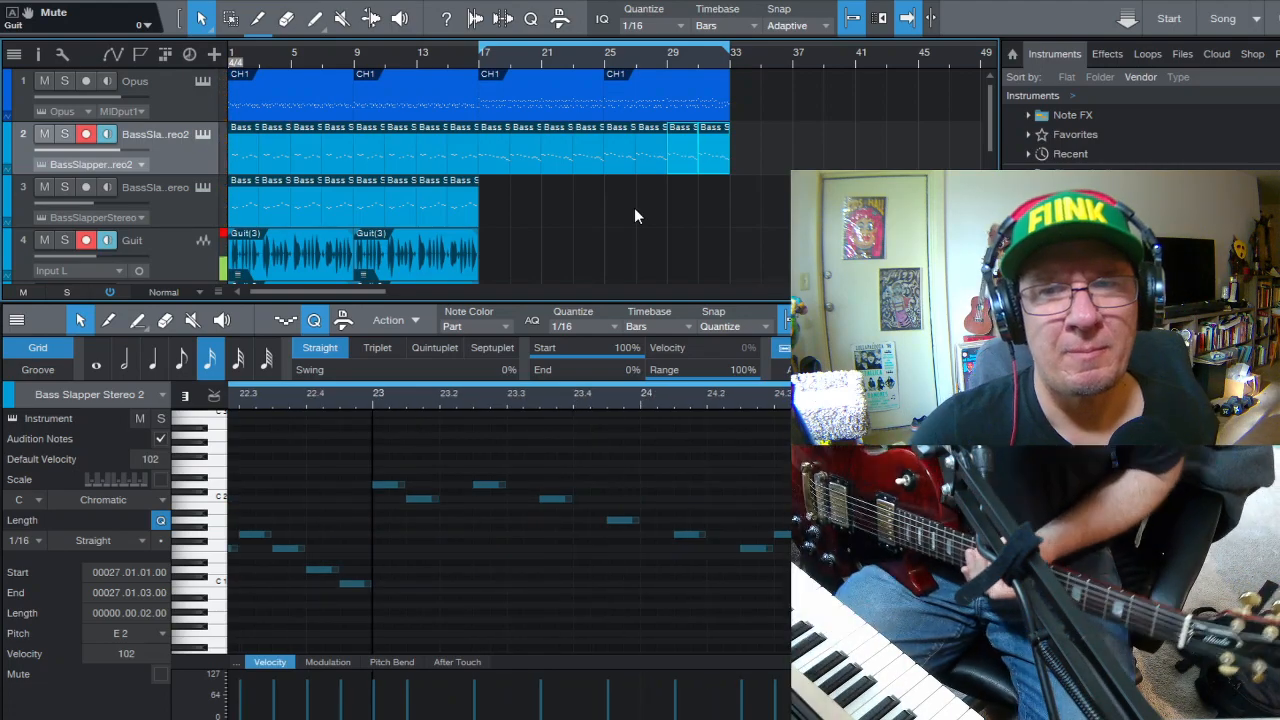
pyautogui.click(481, 64)
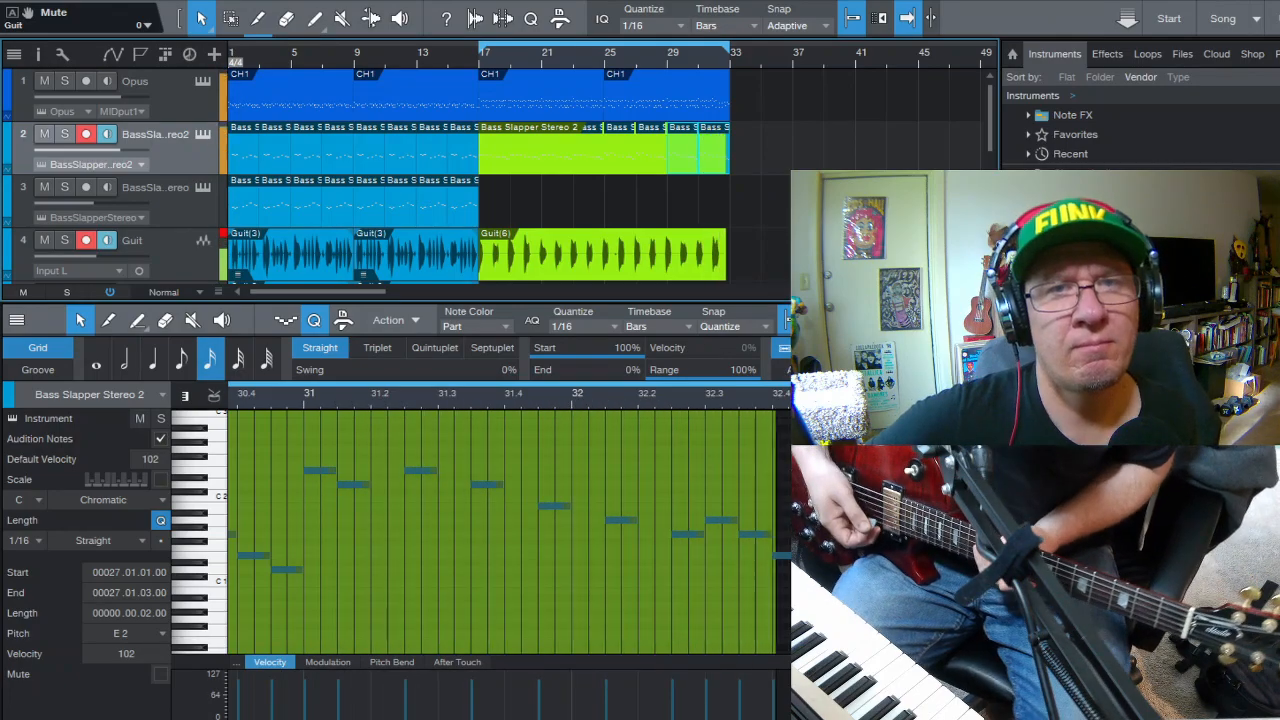
pyautogui.press('space')
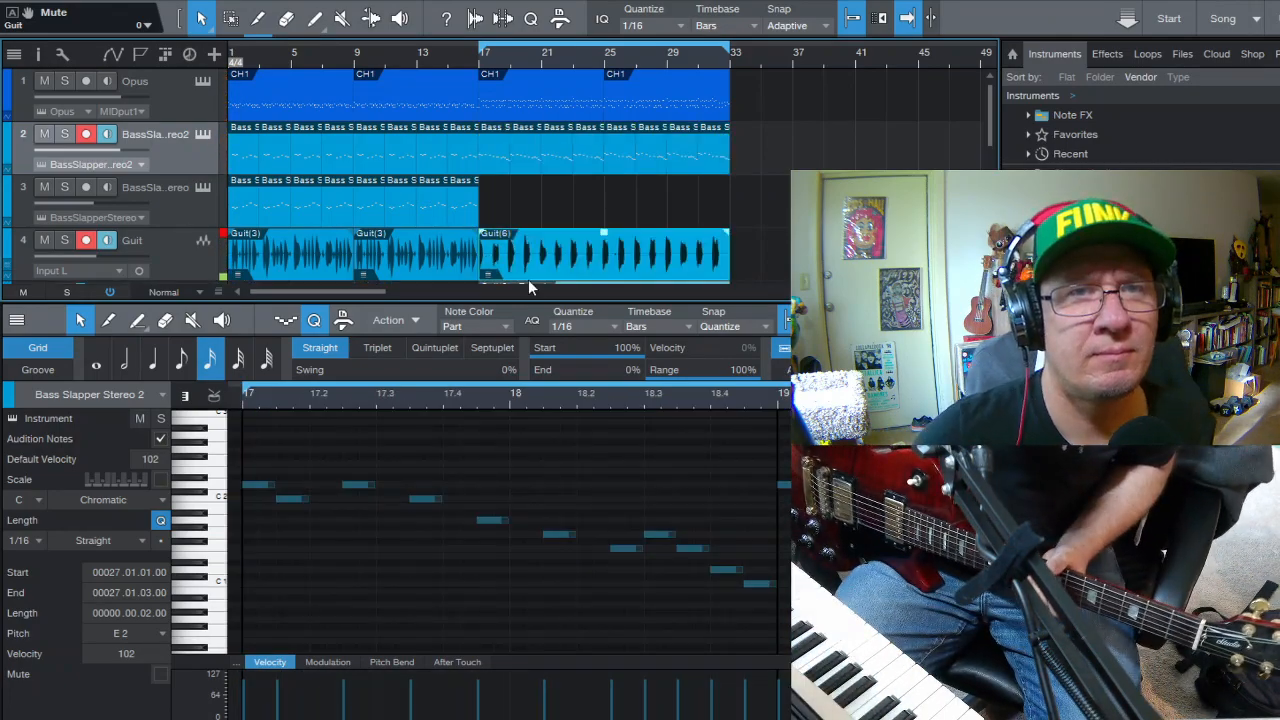
# - Play the song through from bar 1 with looping off, and return the playback position to bar 17
pyautogui.press(',')
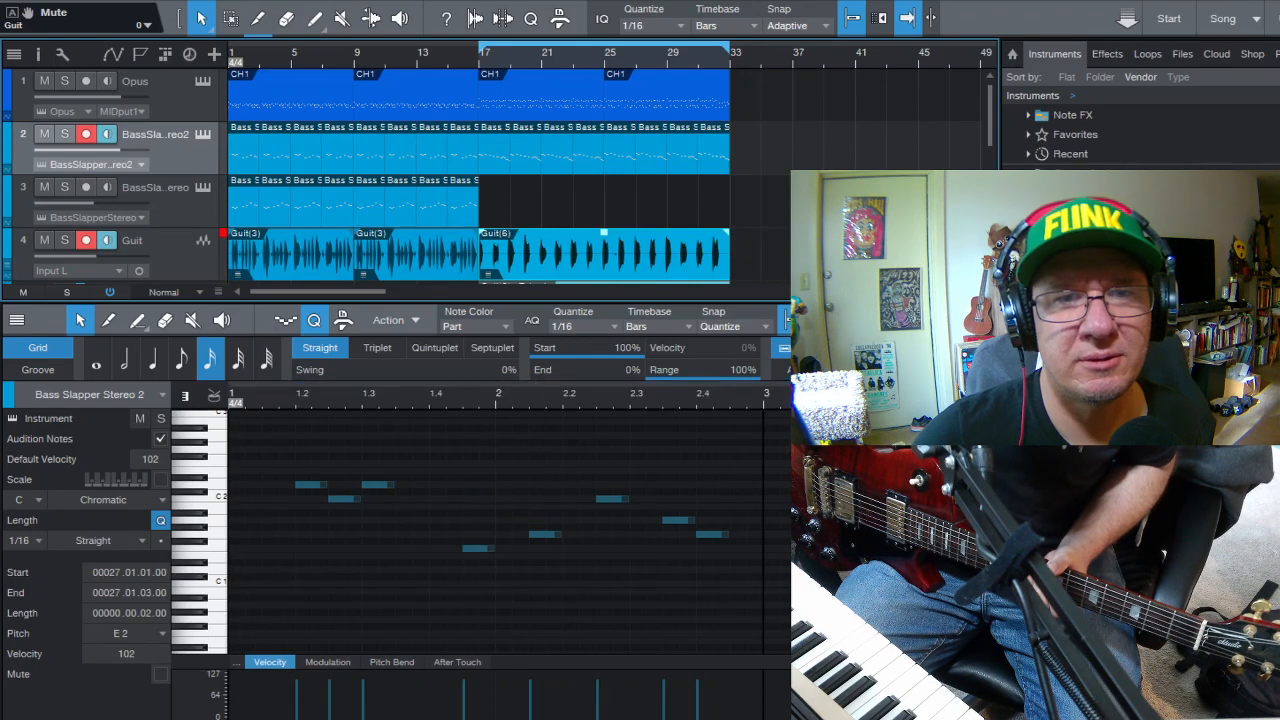
pyautogui.press('space')
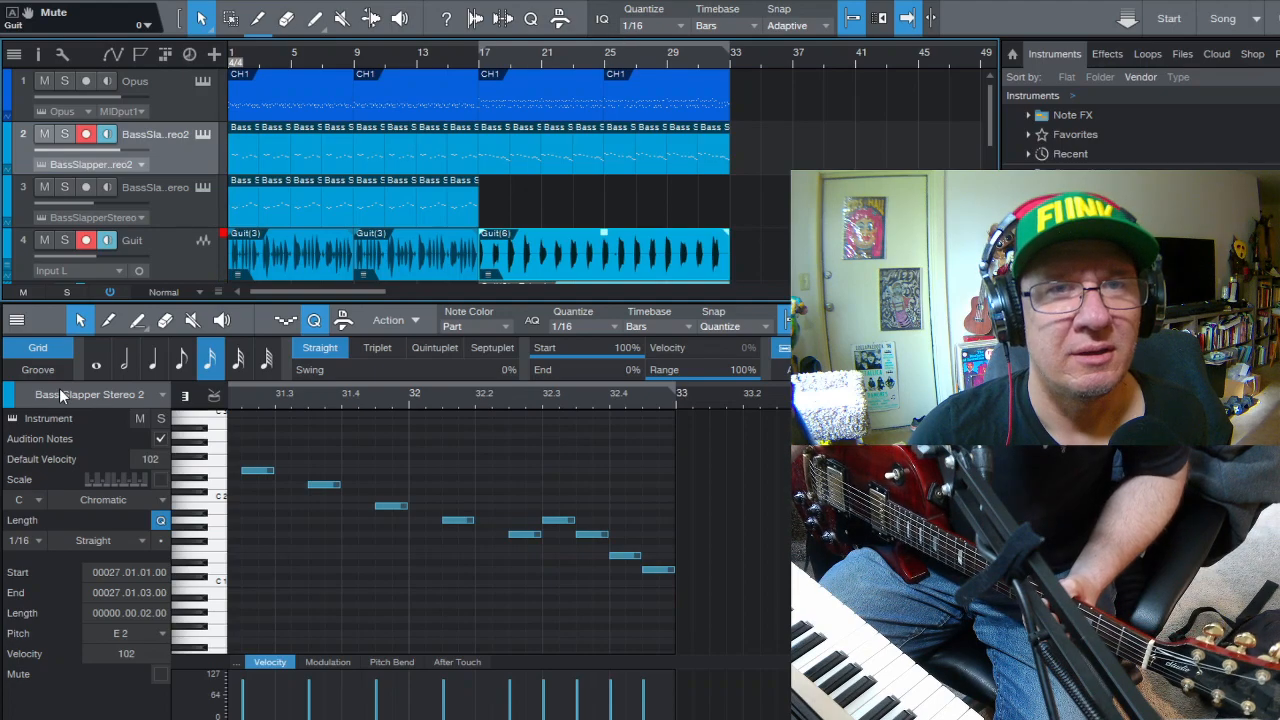
pyautogui.click(480, 60)
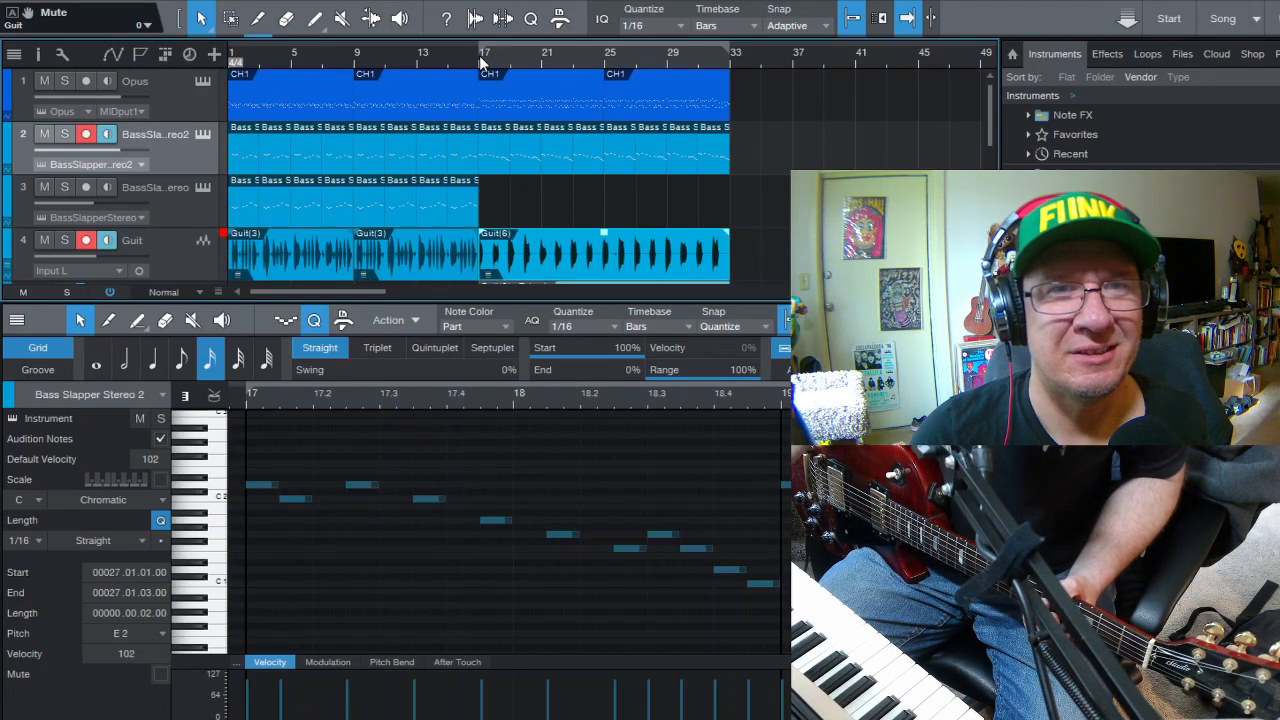
# - Show the mixer, open the Guit channel's BIAS FX 2 insert, and enlarge the arrangement area above the mixer
pyautogui.press('F3')
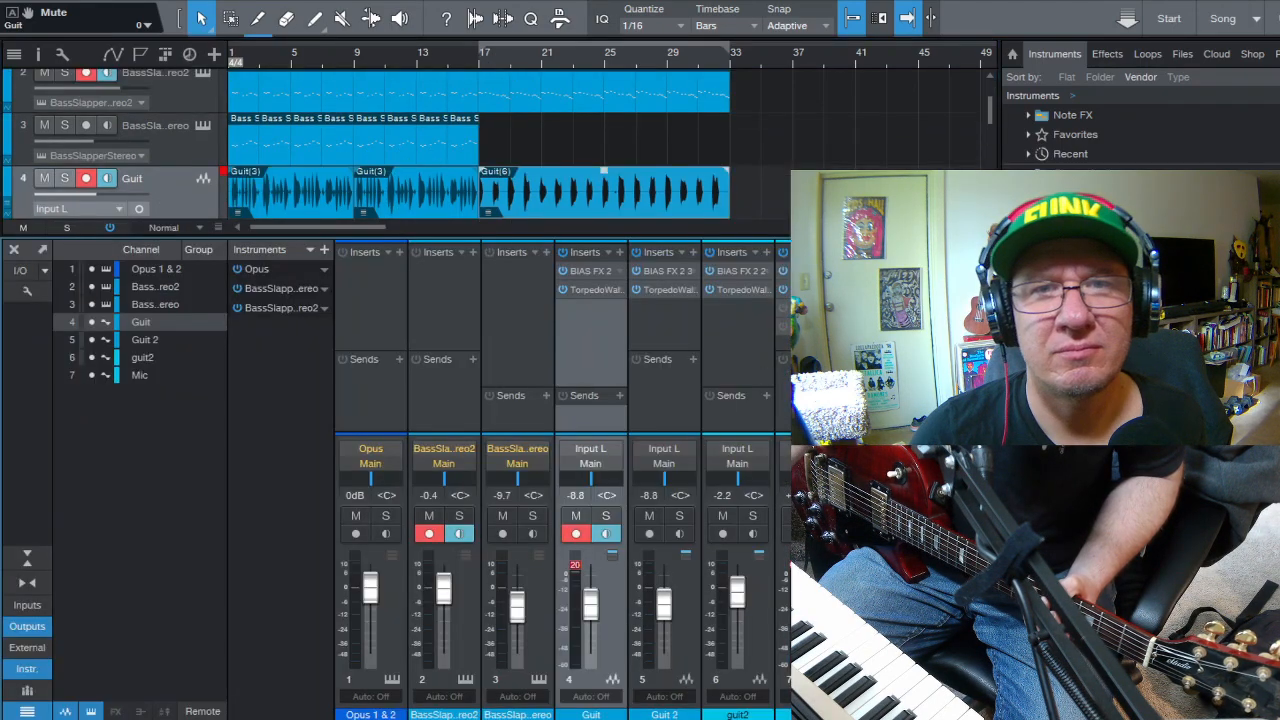
pyautogui.doubleClick(588, 273)
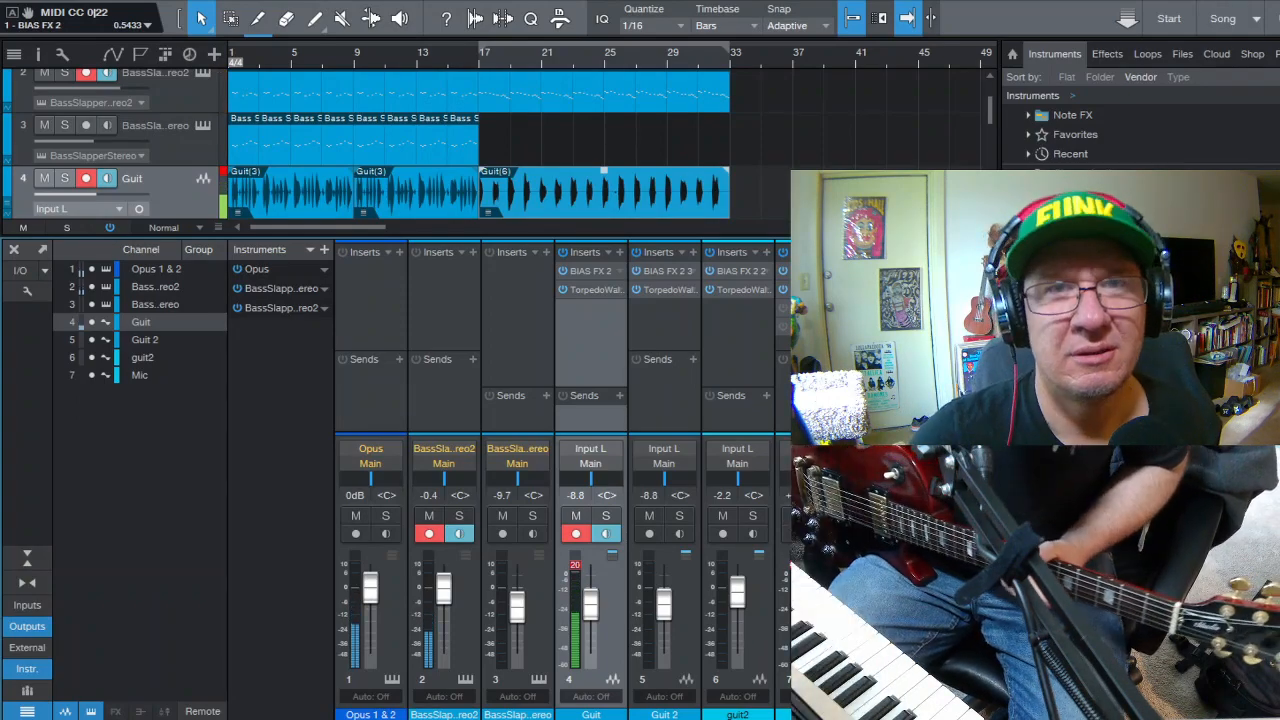
pyautogui.scroll(1, 826, 166)
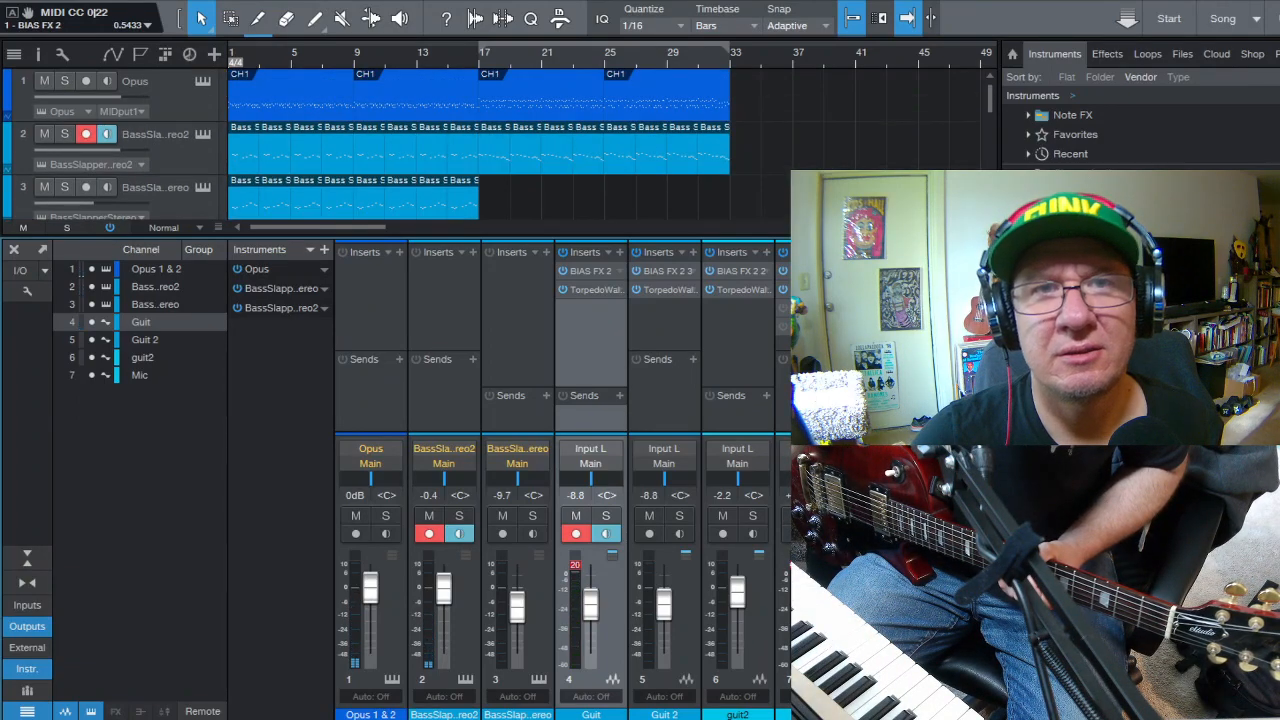
pyautogui.scroll(-2, 753, 92)
pyautogui.scroll(-1, 747, 102)
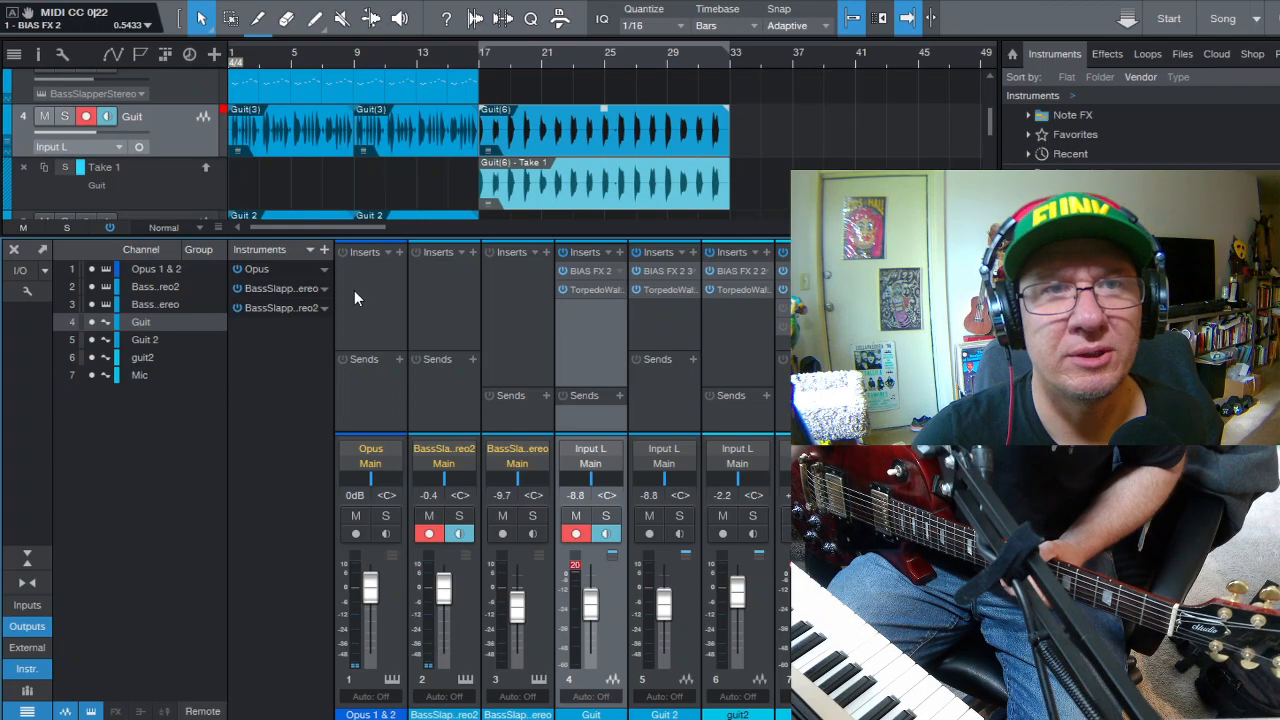
pyautogui.moveTo(355, 236); pyautogui.dragTo(353, 383)
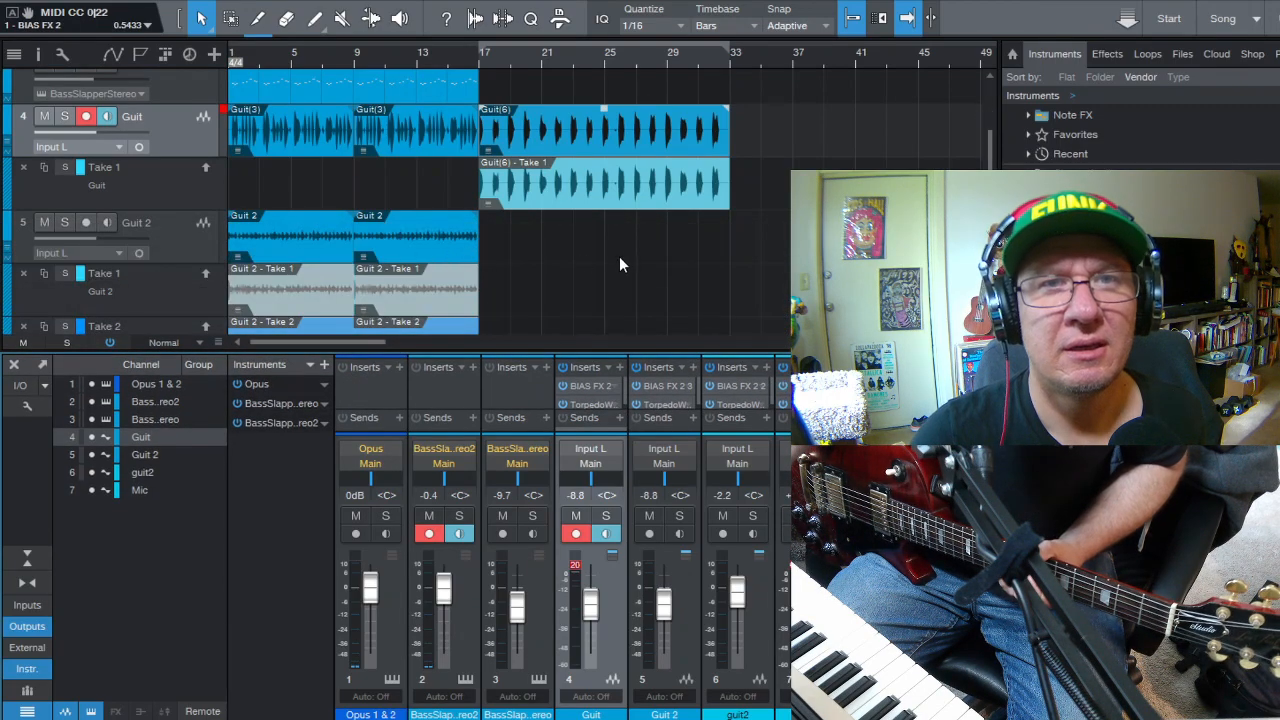
pyautogui.scroll(3, 617, 258)
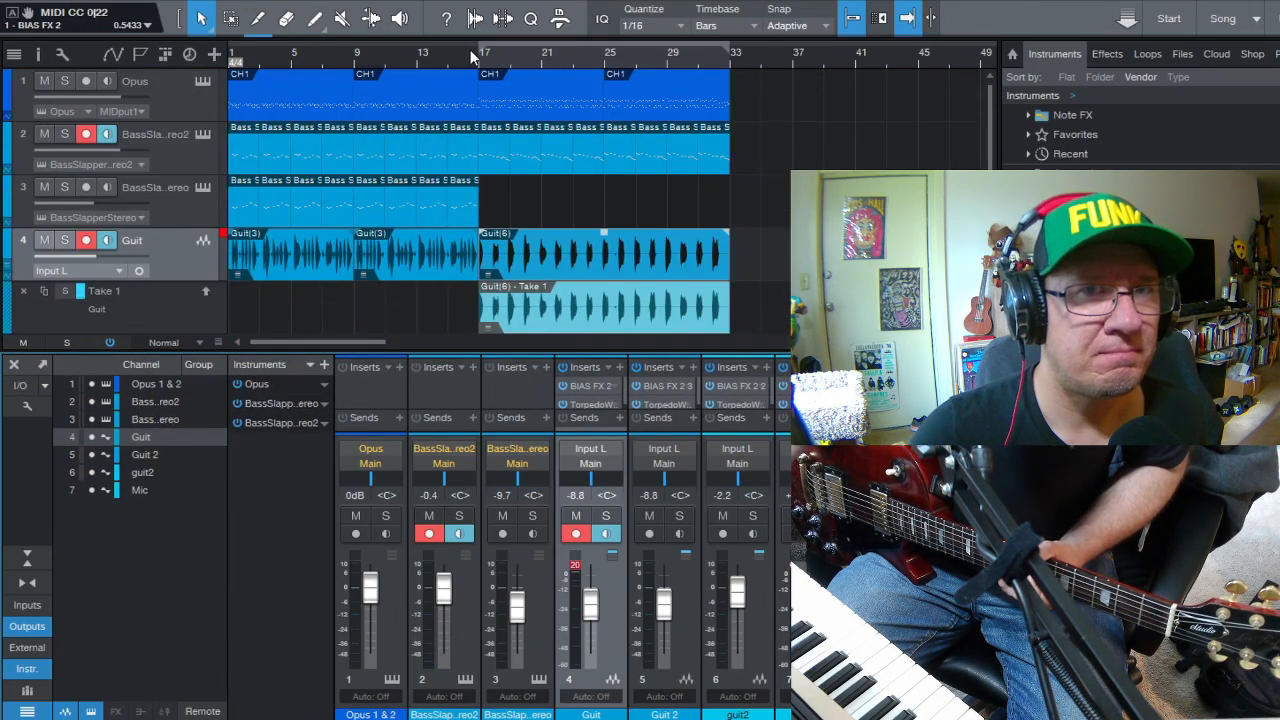
# - Extend the loop range to start at bar 1, turn looping on, and play the song
pyautogui.moveTo(477, 50); pyautogui.dragTo(201, 81)
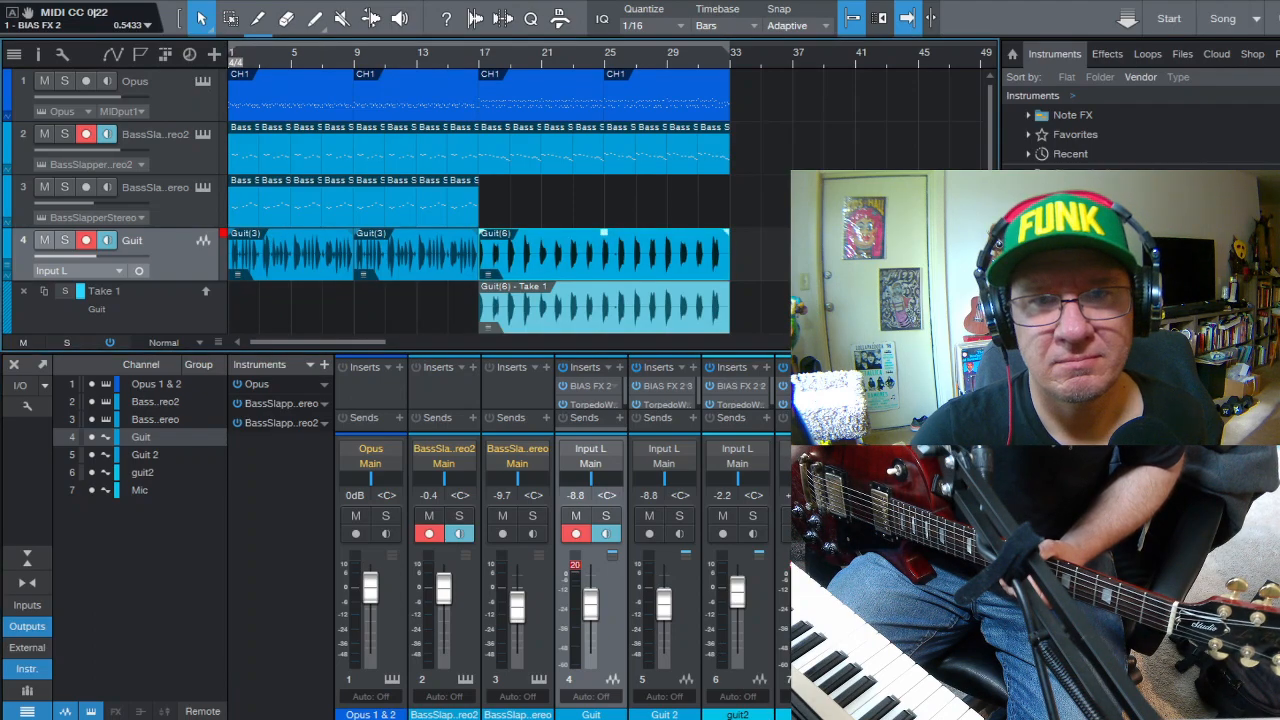
pyautogui.press('/')
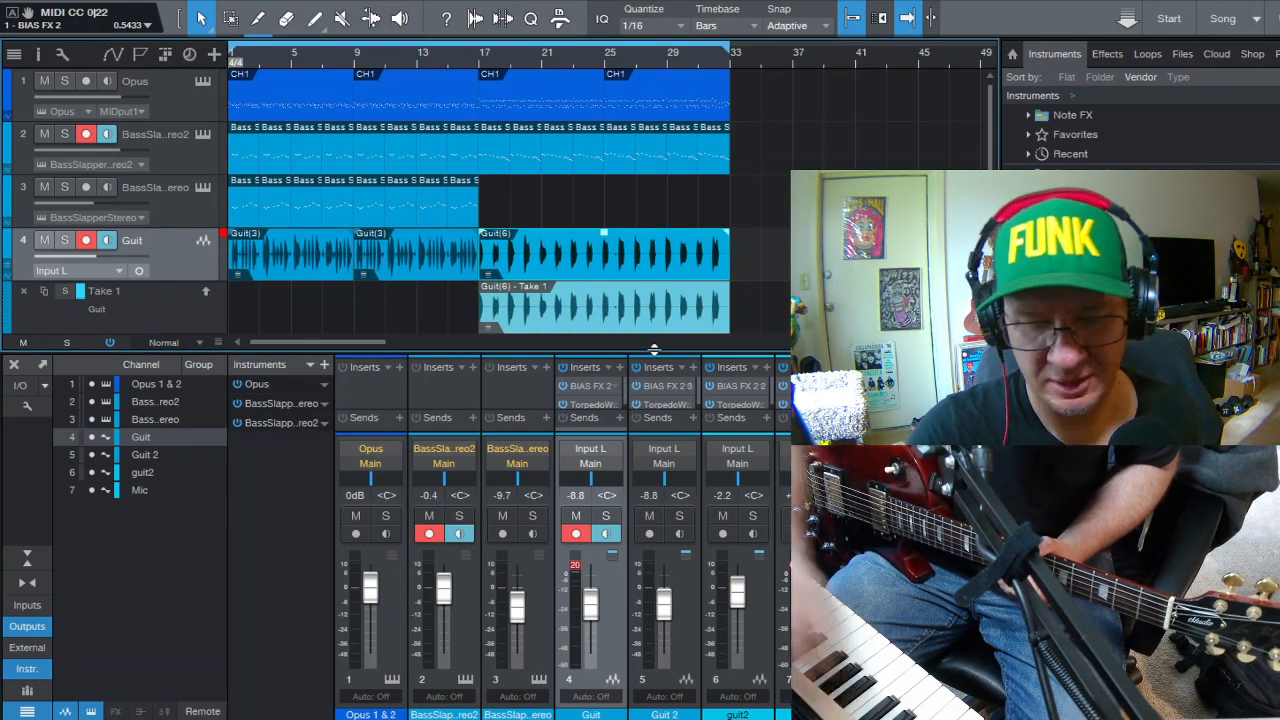
pyautogui.press('space')
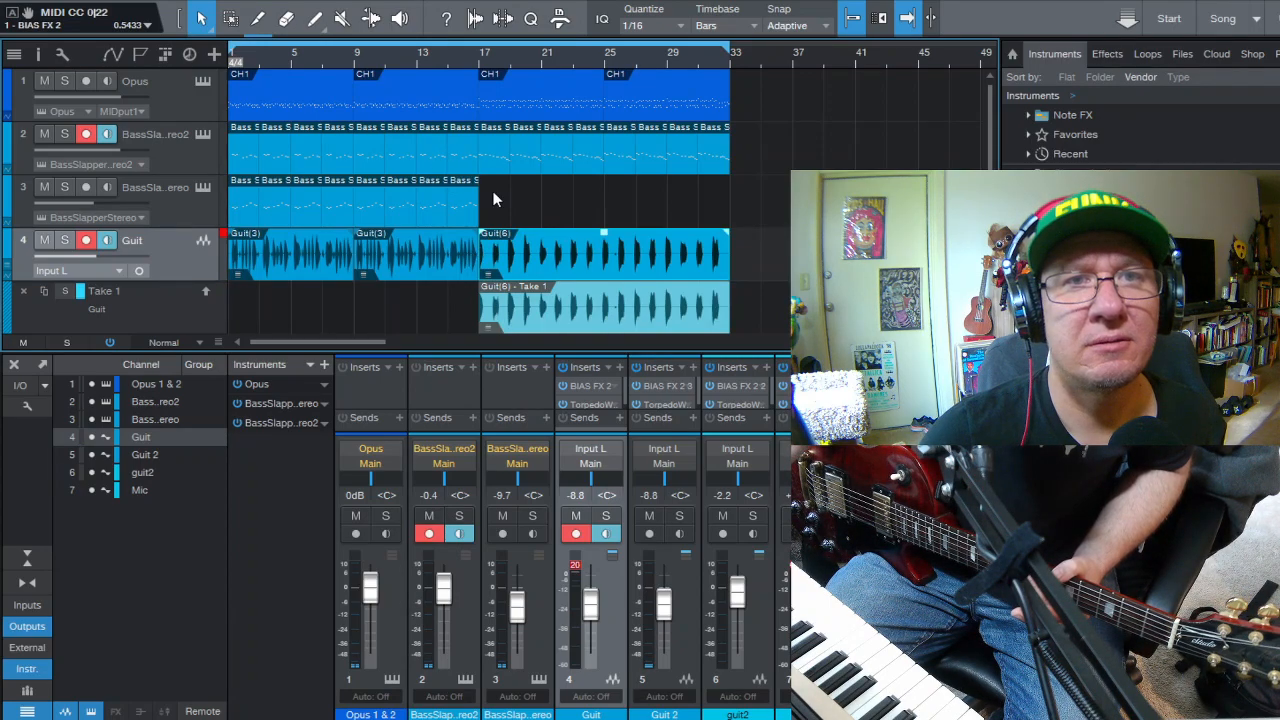
# - Remove the take layers displayed under the Guit and Guit 2 tracks
pyautogui.click(26, 292)
pyautogui.click(28, 295)
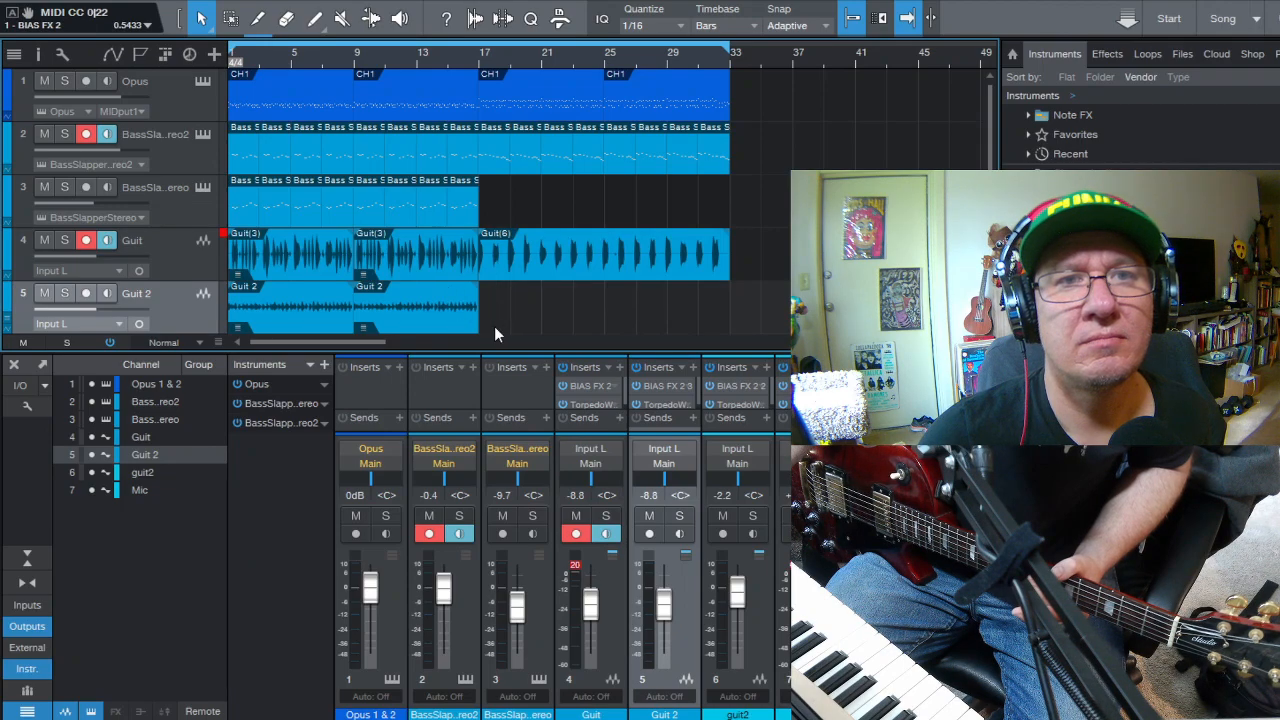
pyautogui.scroll(-2, 464, 330)
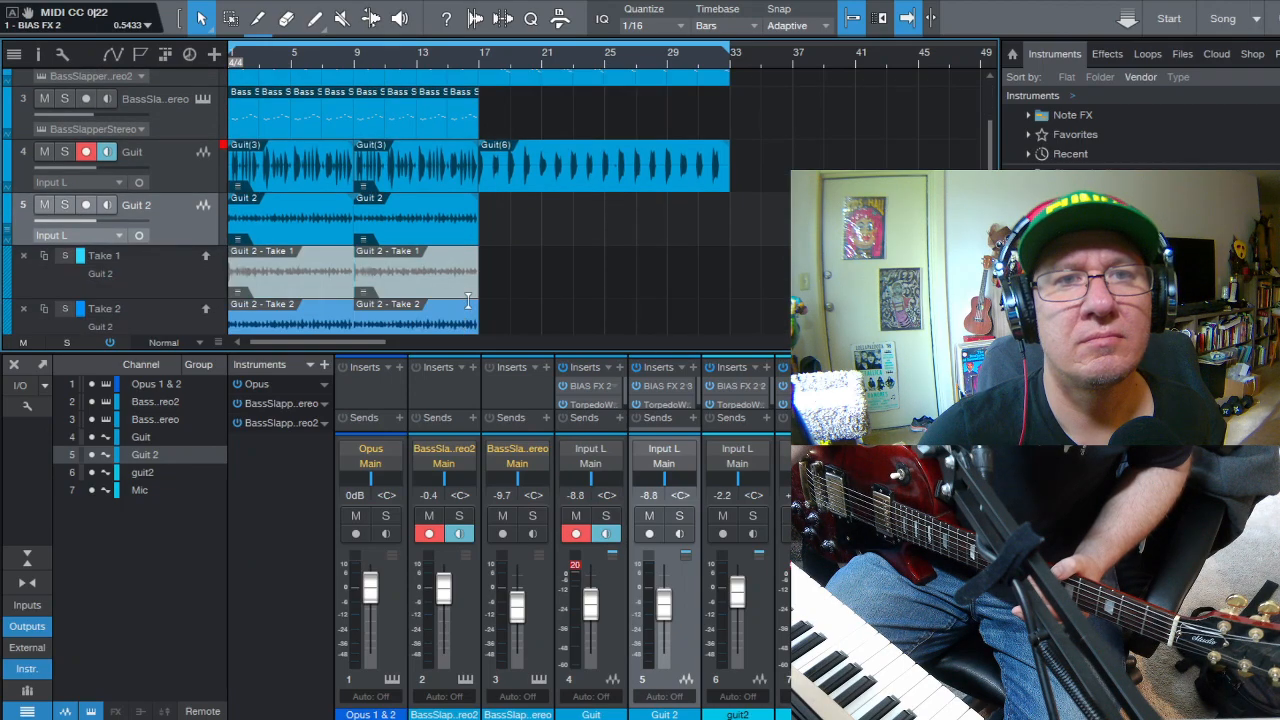
pyautogui.click(18, 260)
pyautogui.click(20, 262)
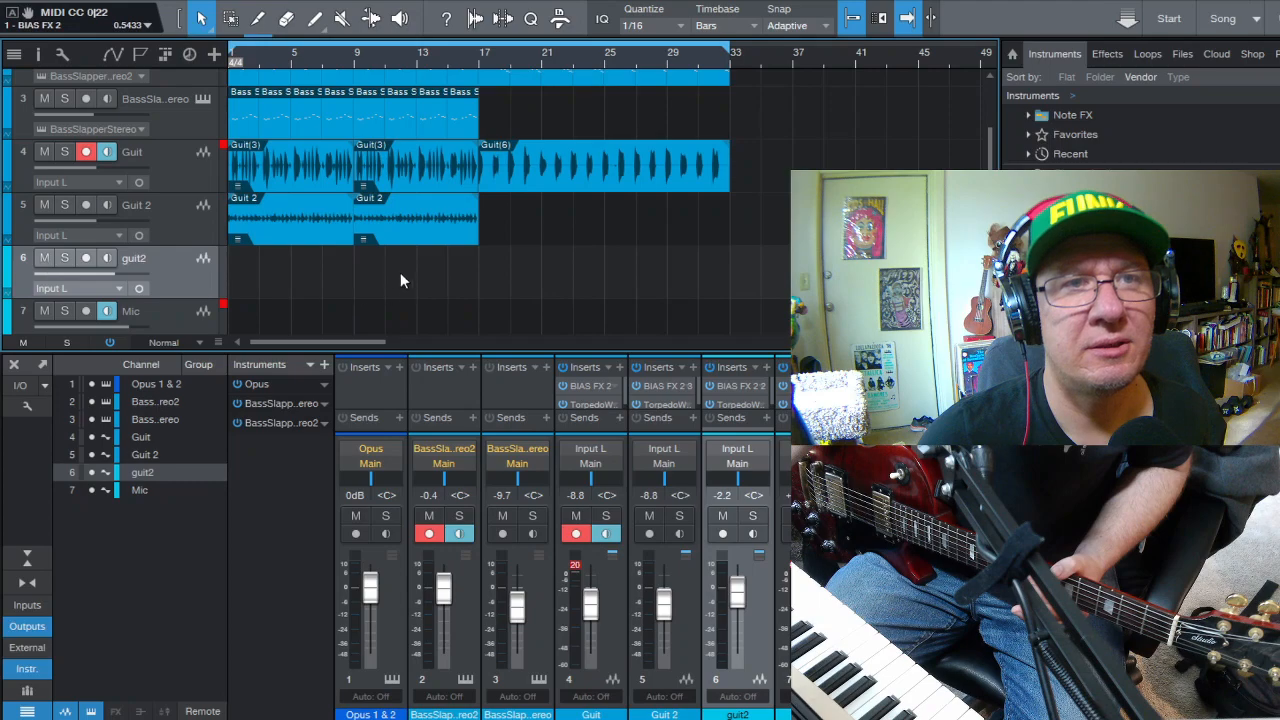
# - Try deleting the clips in bars 9–17 on all tracks, and undo the deletion
pyautogui.moveTo(462, 118); pyautogui.dragTo(374, 4)
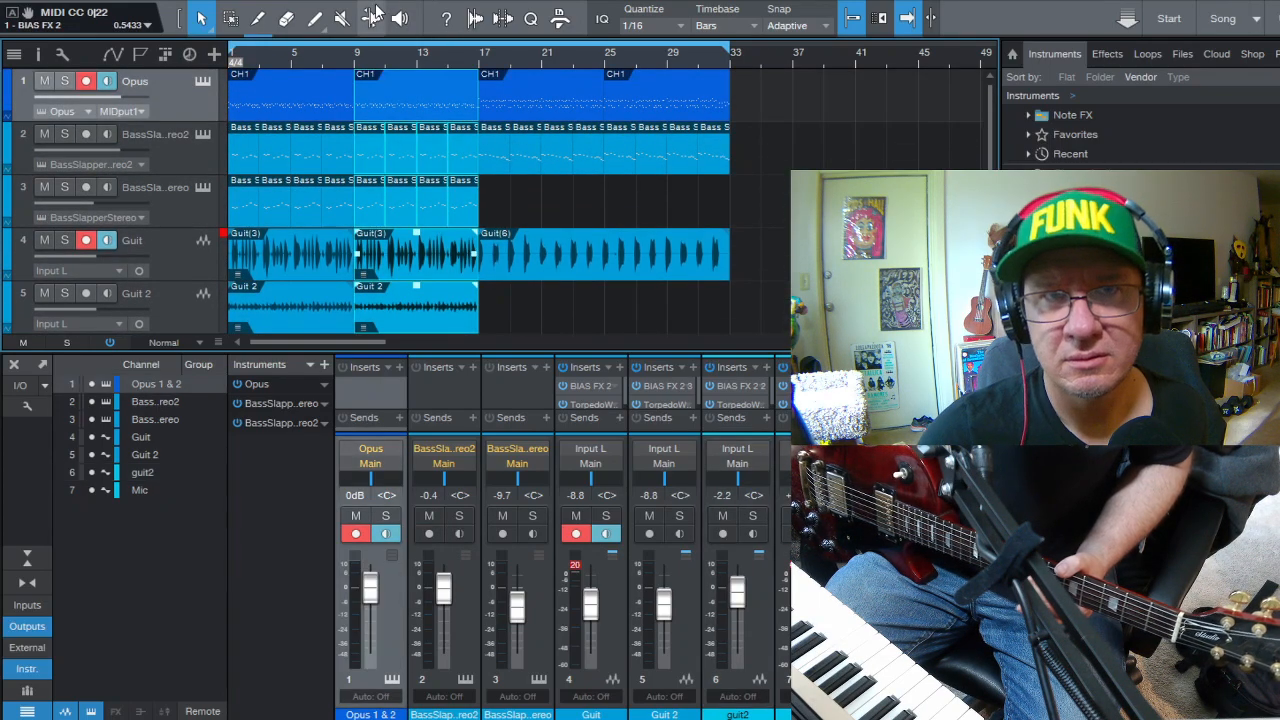
pyautogui.press('Delete')
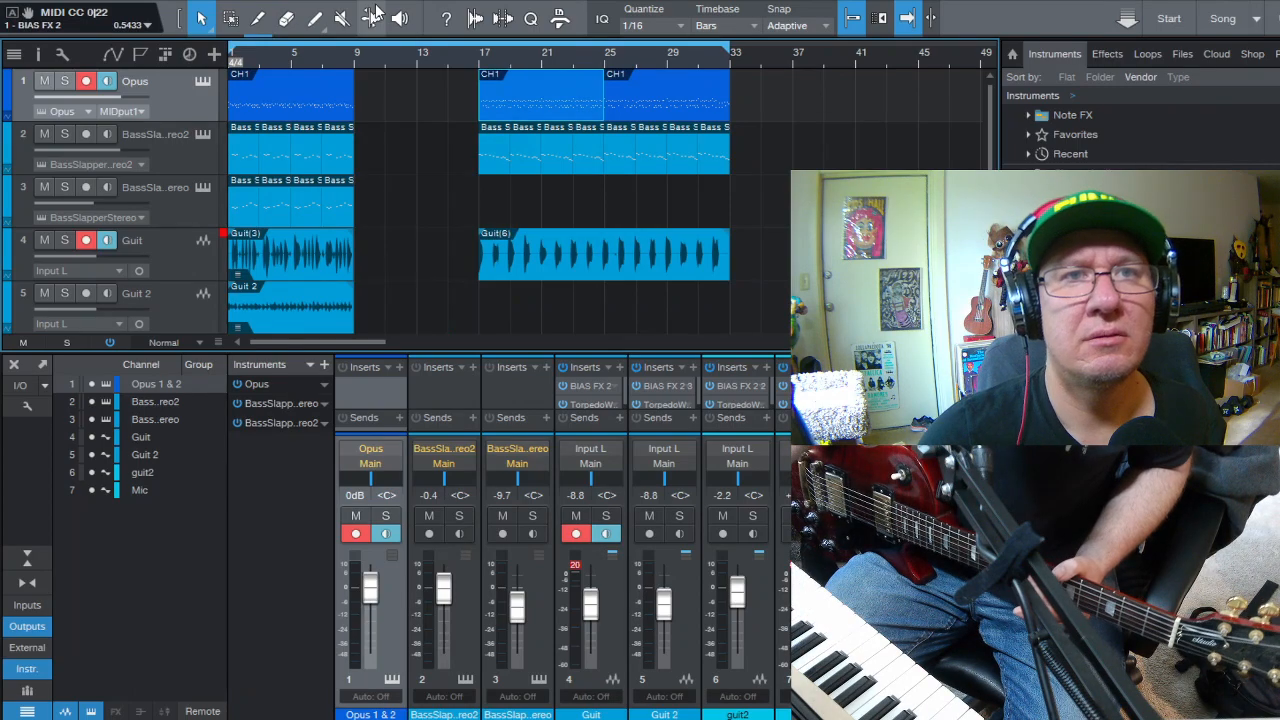
pyautogui.hotkey('ctrl', 'z')
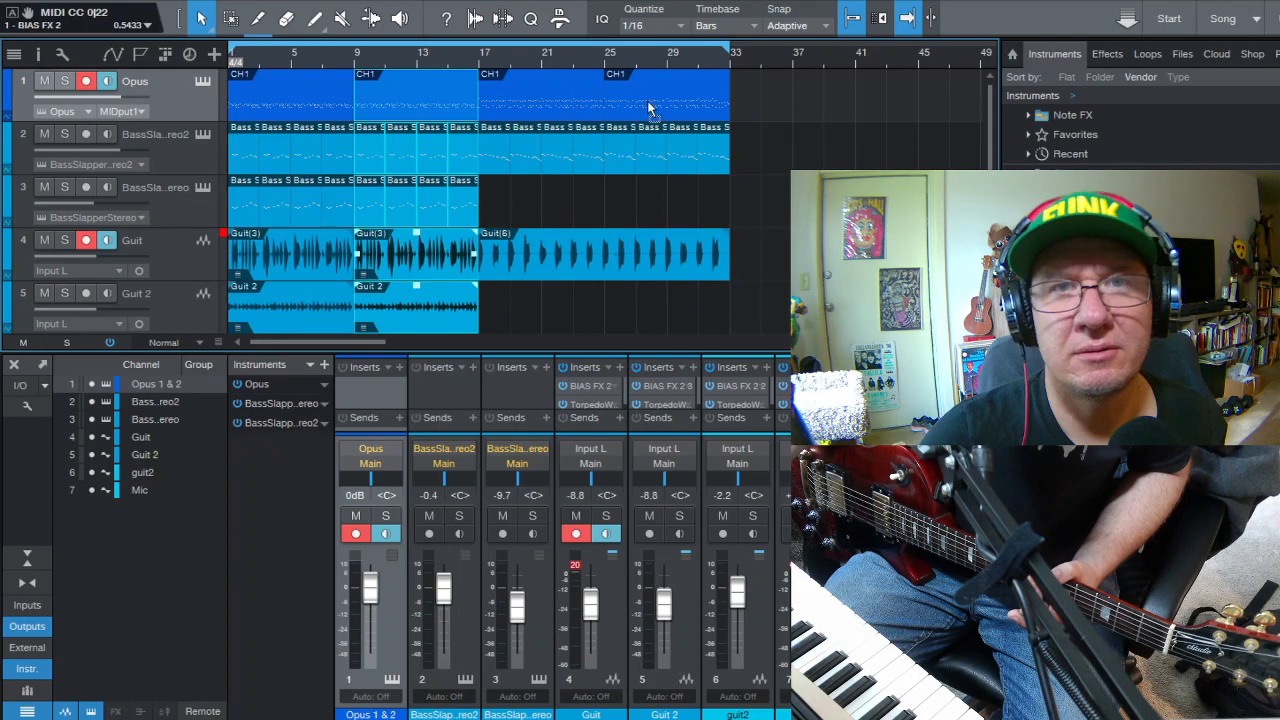
# - Move the bars 9–17 clips of all tracks out to bar 45, and the bars 17–33 clips to bar 9
pyautogui.press('f')
pyautogui.moveTo(945, 119); pyautogui.dragTo(958, 118)
pyautogui.moveTo(788, 297); pyautogui.dragTo(384, 98)
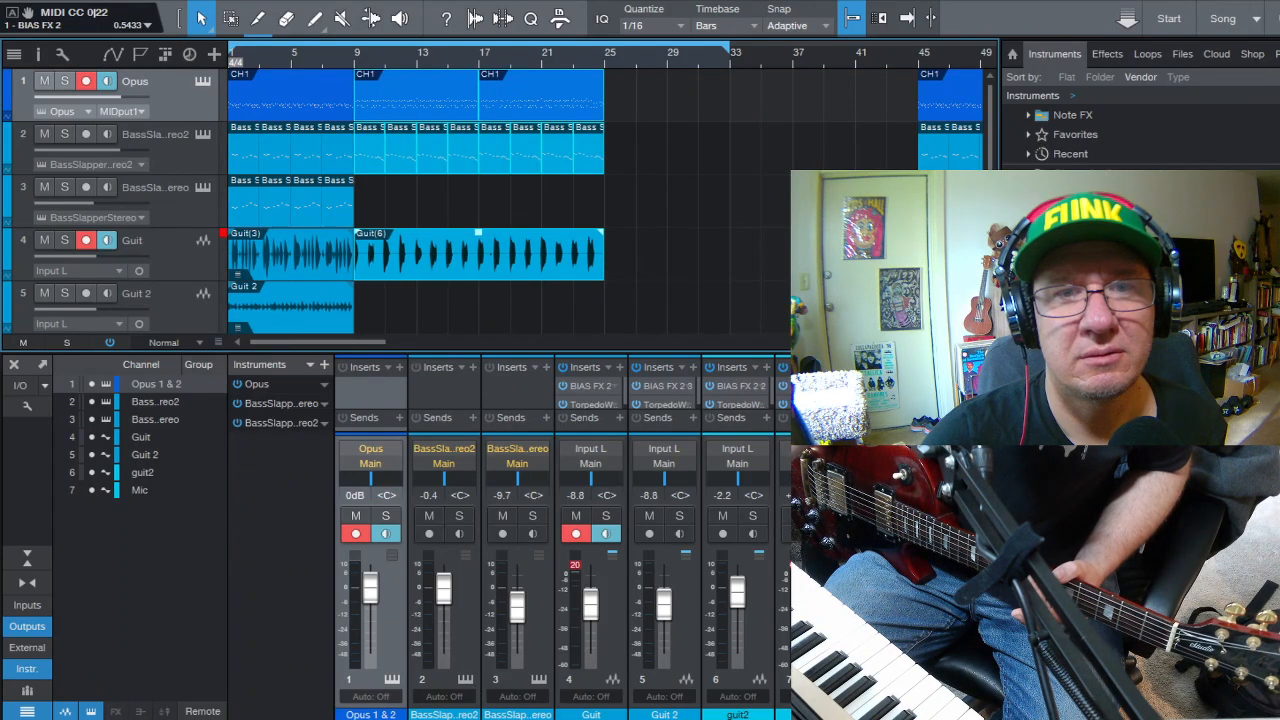
# - Set the loop range to bars 1–25 and play the shortened arrangement from the start
pyautogui.press('p')
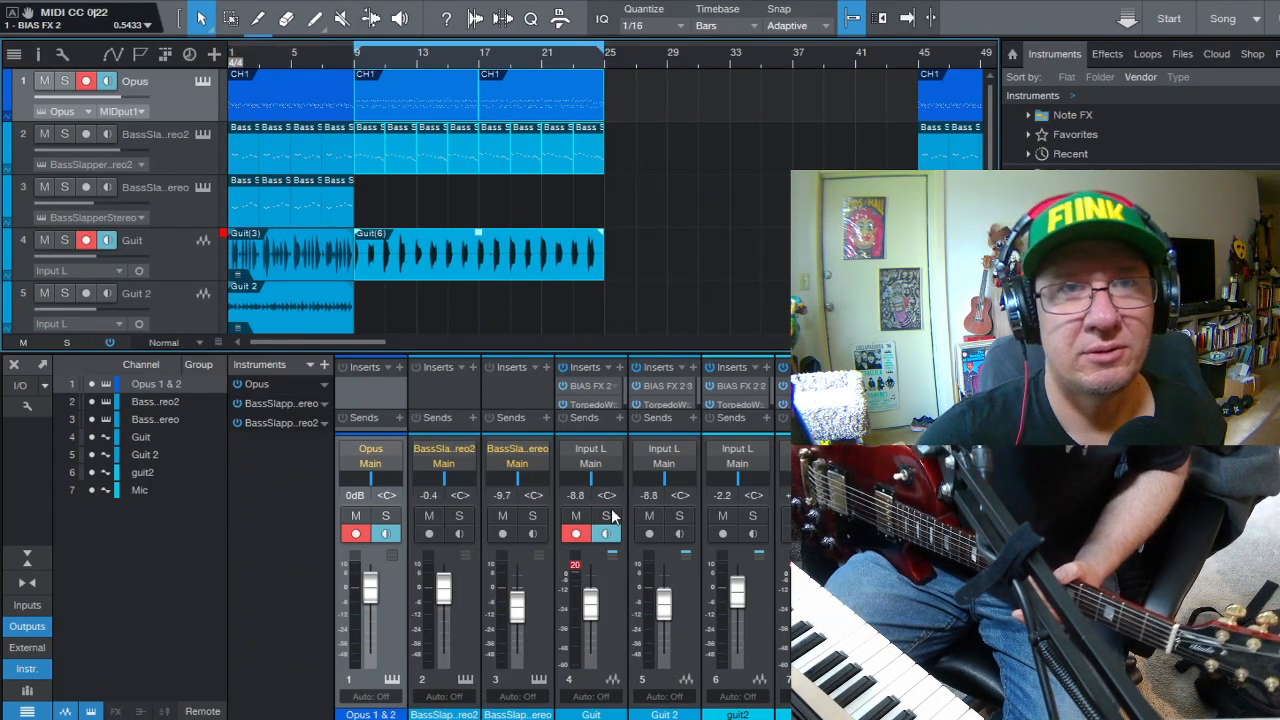
pyautogui.moveTo(356, 46); pyautogui.dragTo(188, 56)
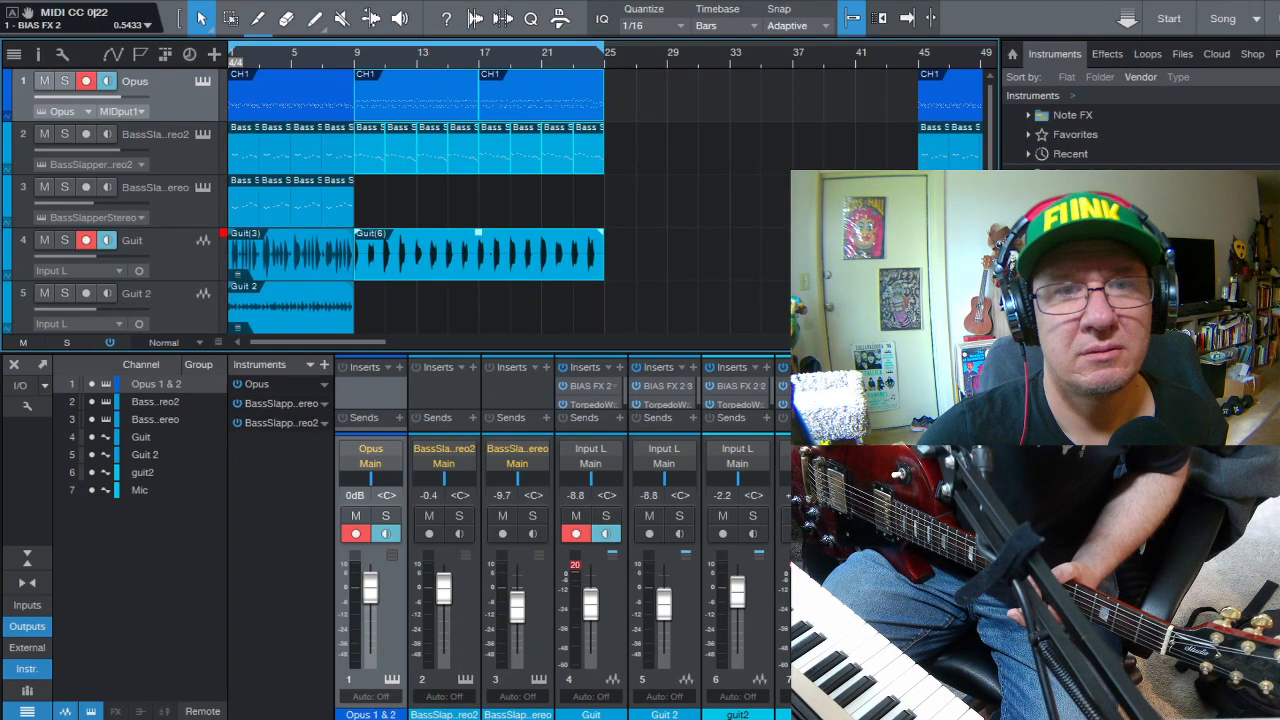
pyautogui.press('space')
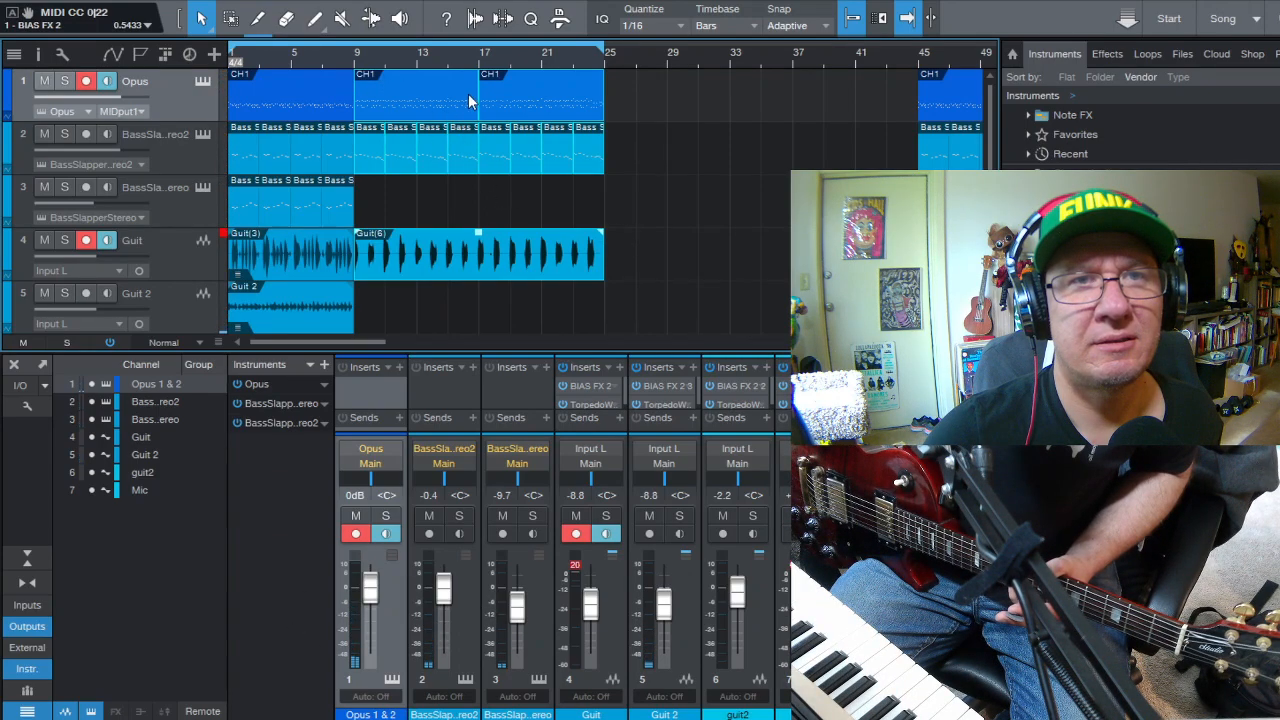
# - Place the opening bars 1–9 clips behind the Guit(6) section, shift both sections to start at bar 1, and play the new order
pyautogui.scroll(-2, 304, 286)
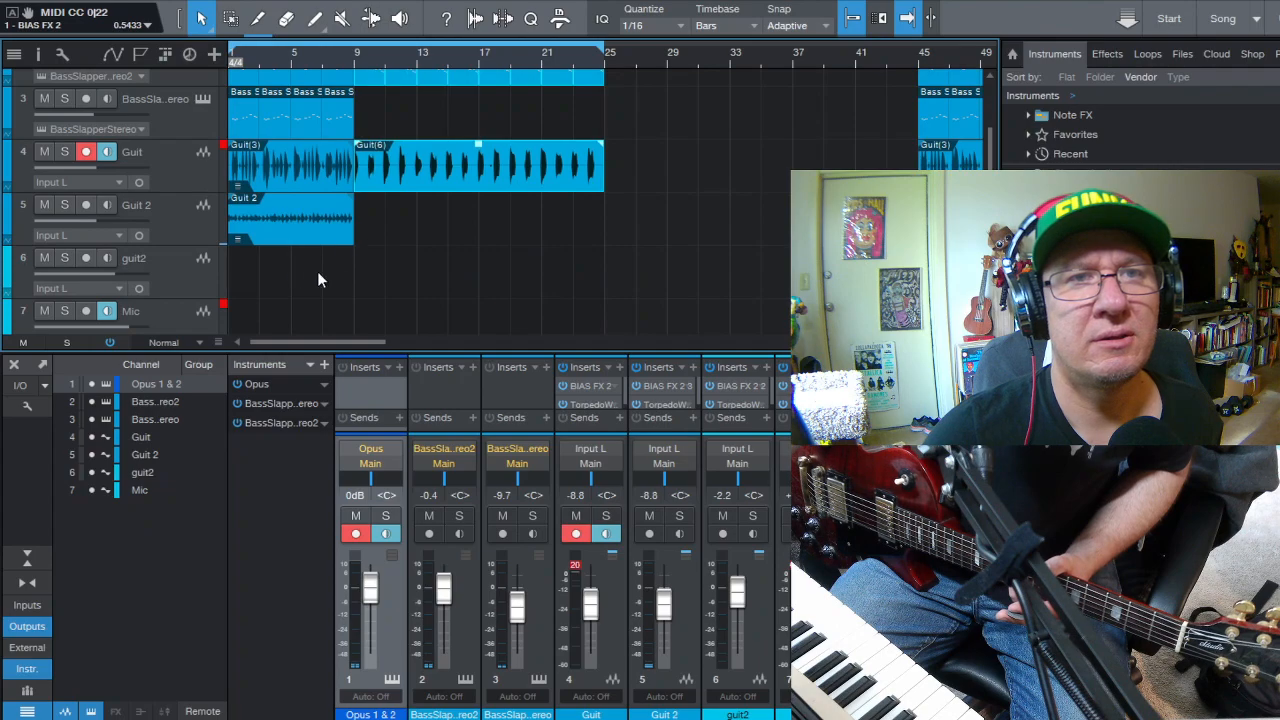
pyautogui.scroll(2, 310, 66)
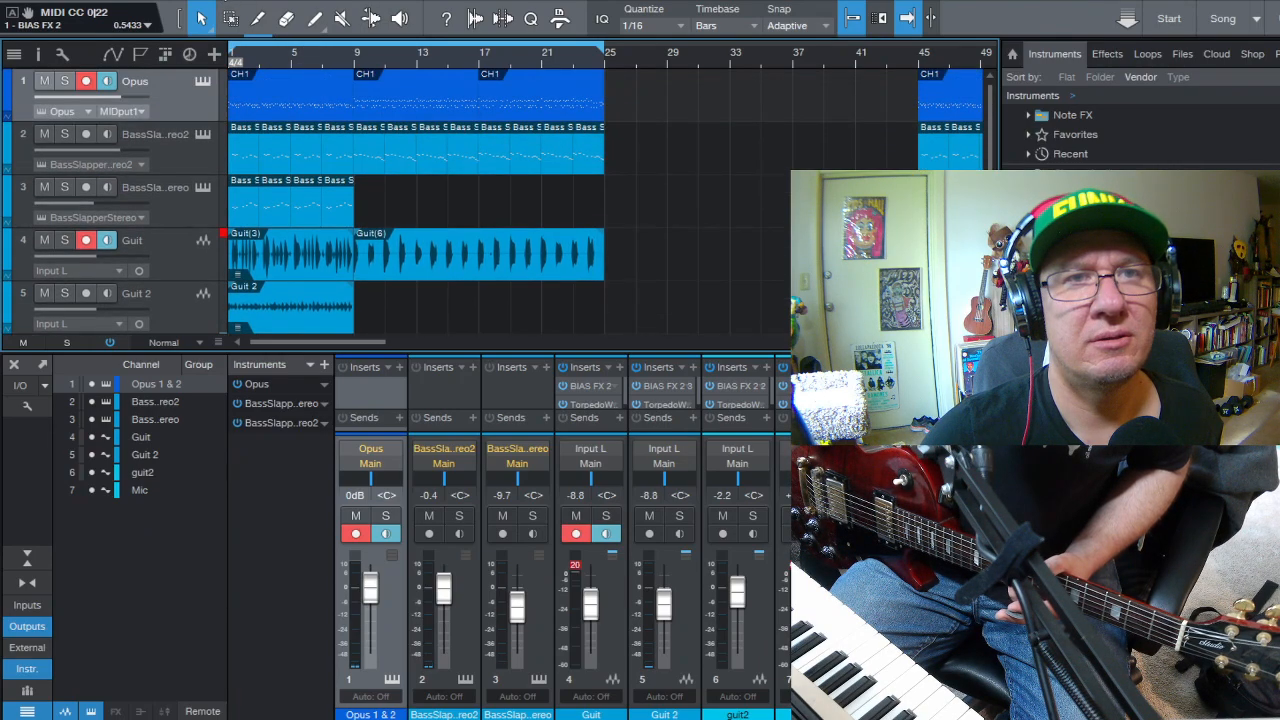
pyautogui.press('f')
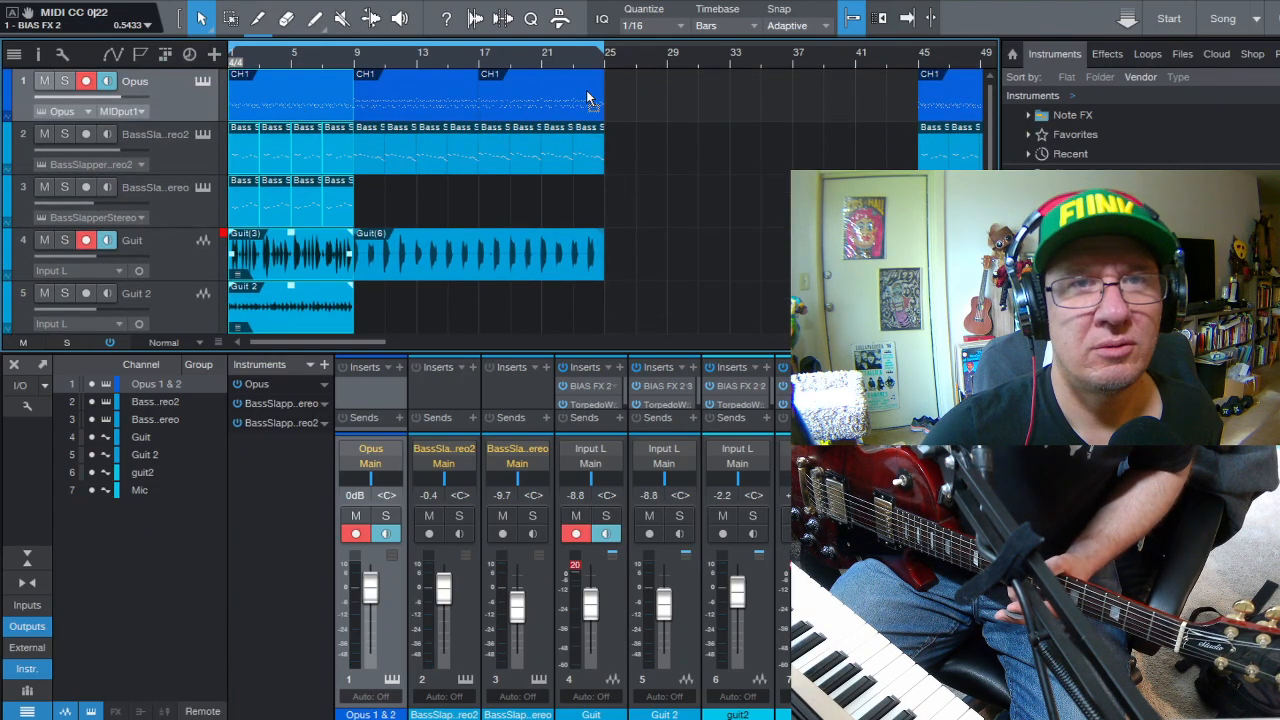
pyautogui.moveTo(629, 113); pyautogui.dragTo(630, 114)
pyautogui.moveTo(771, 306); pyautogui.dragTo(293, 54)
pyautogui.moveTo(403, 100); pyautogui.dragTo(263, 100)
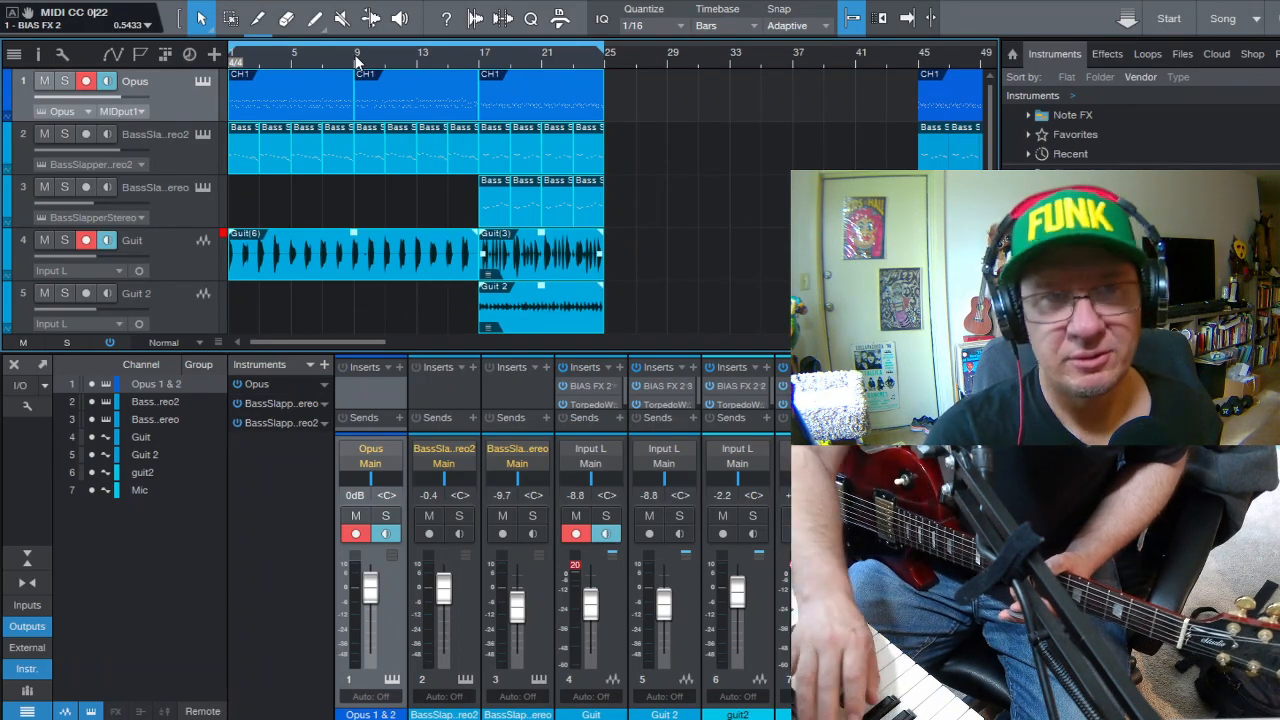
pyautogui.press('space')
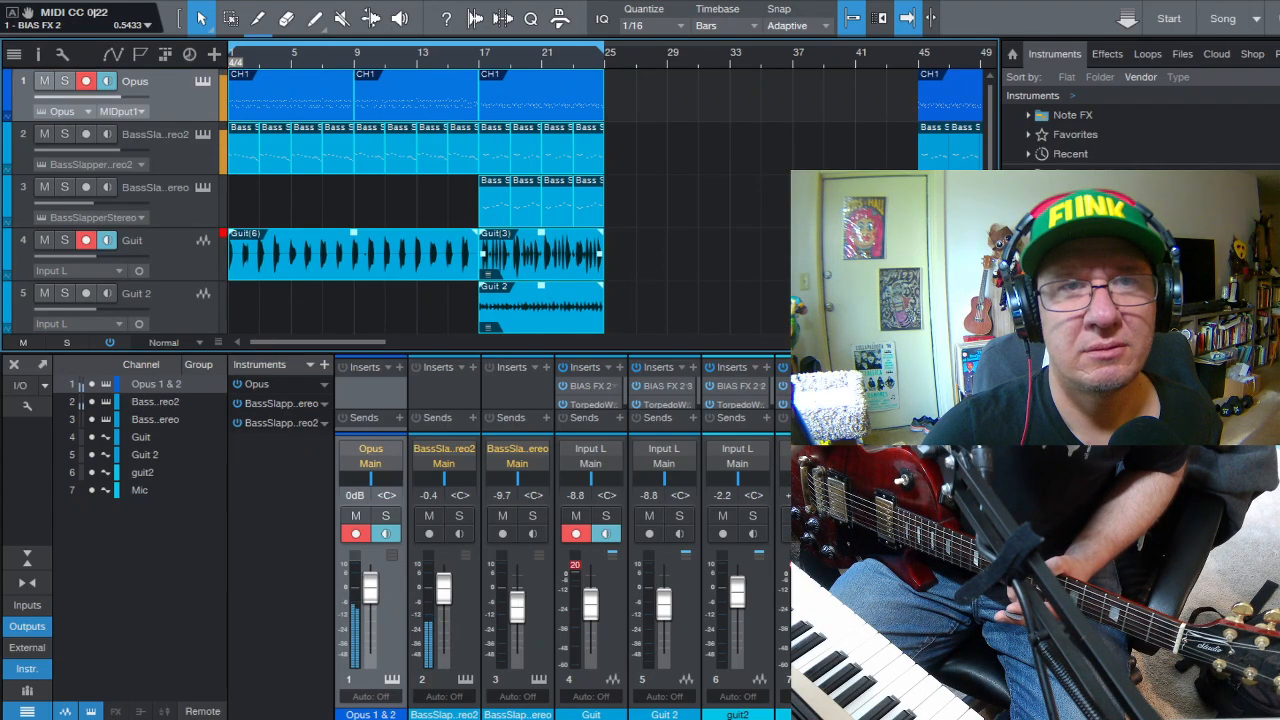
pyautogui.click(686, 271)
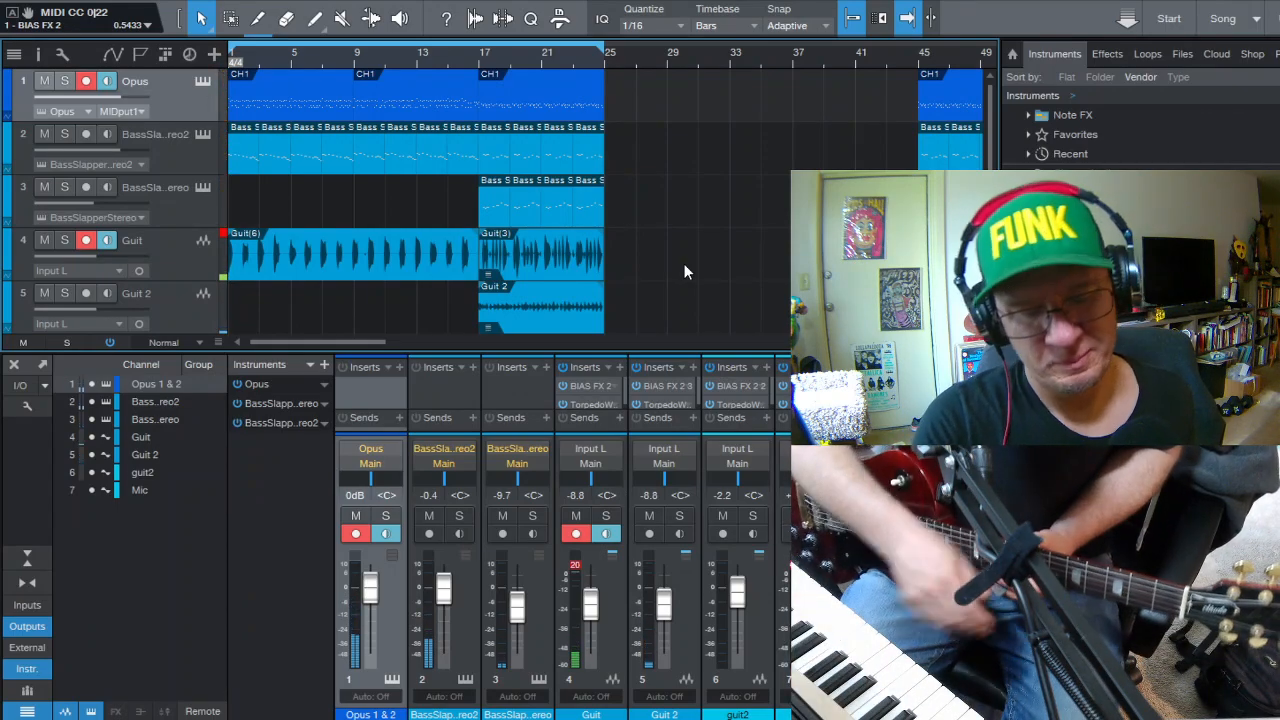
# - Undo the section moves to restore the original clip order up to bar 33
pyautogui.hotkey('ctrl', 'z')
pyautogui.hotkey('ctrl', 'z')
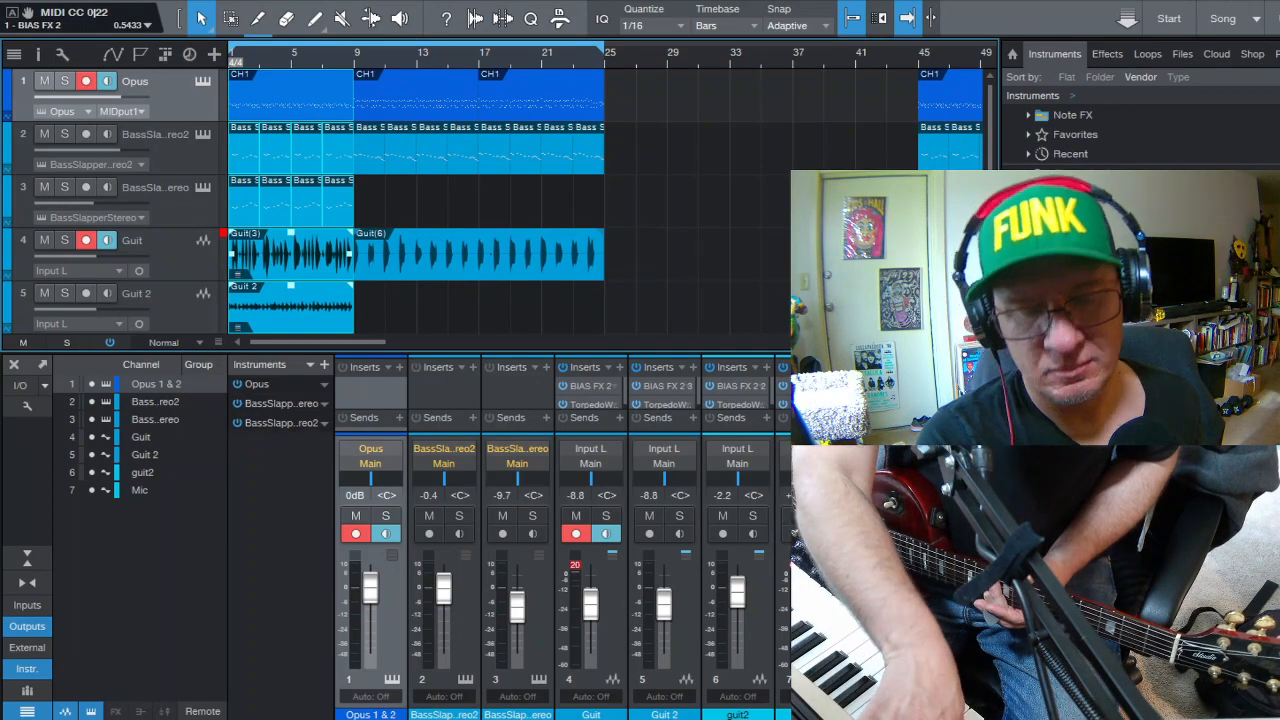
pyautogui.hotkey('alt', 'd')
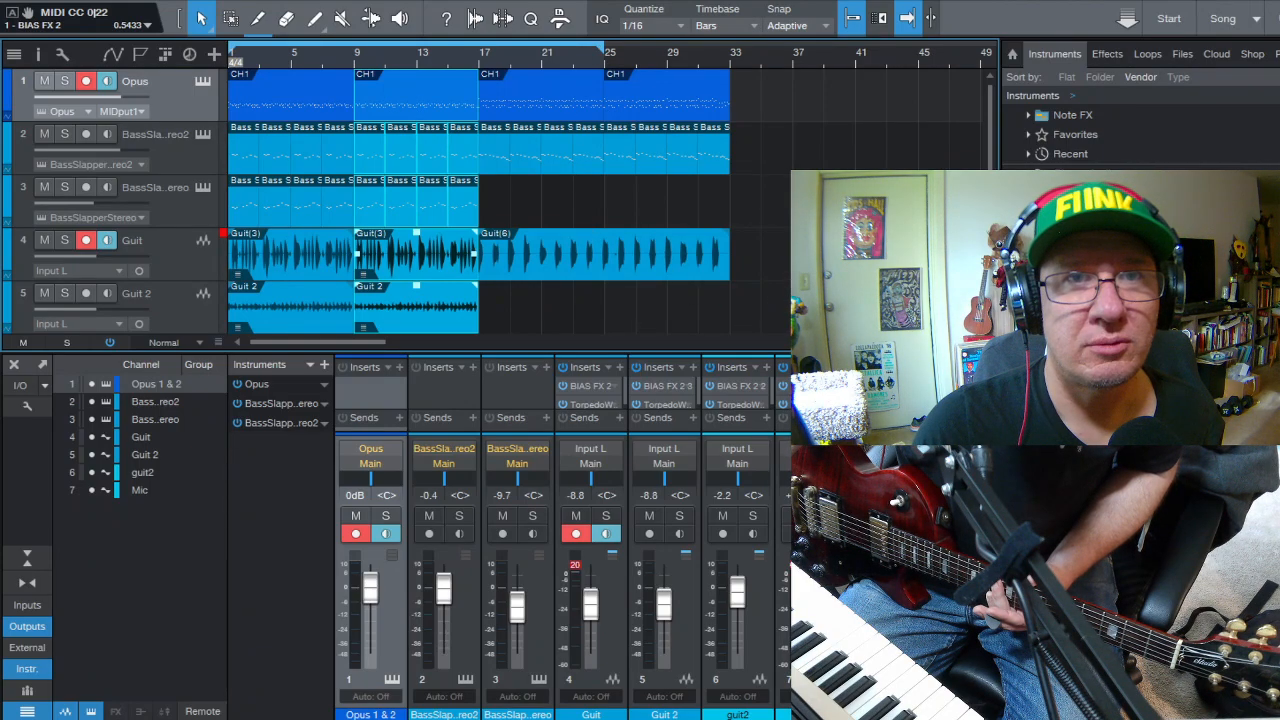
# - Select the clips in bars 17–33, set the loop range to them, and play the section
pyautogui.moveTo(757, 302); pyautogui.dragTo(494, 66)
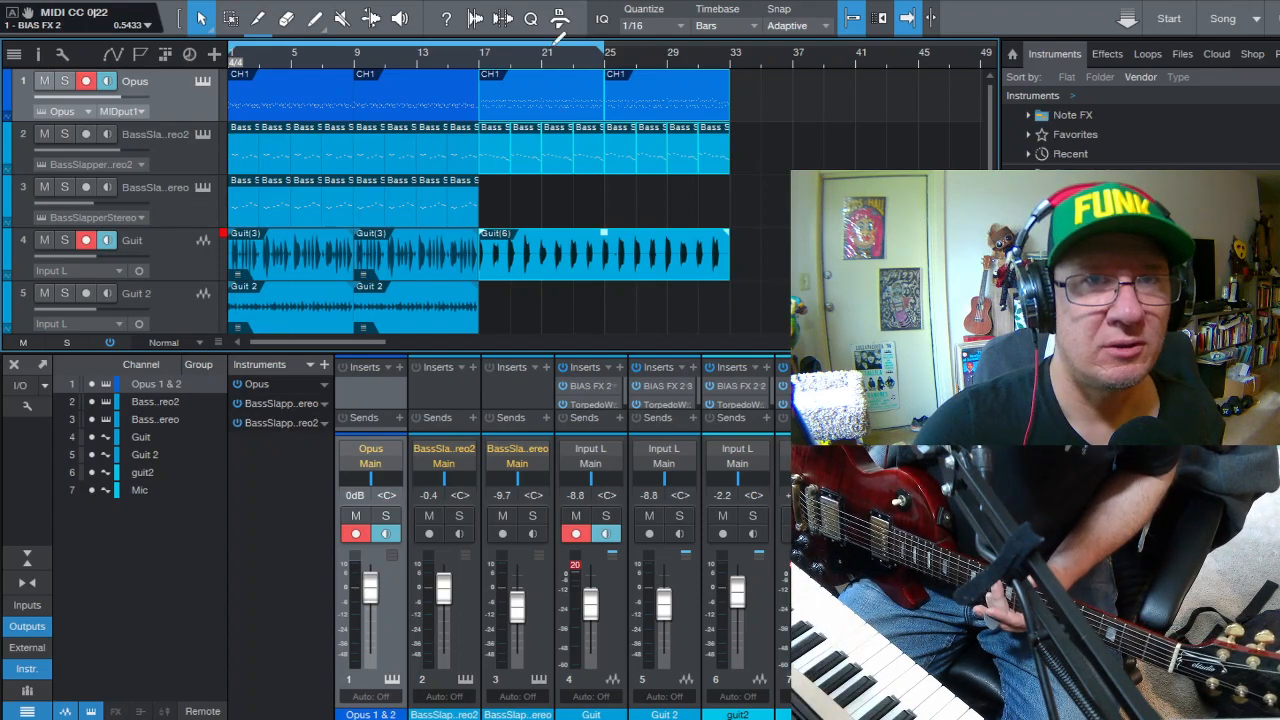
pyautogui.moveTo(805, 300); pyautogui.dragTo(505, 87)
pyautogui.click(632, 205)
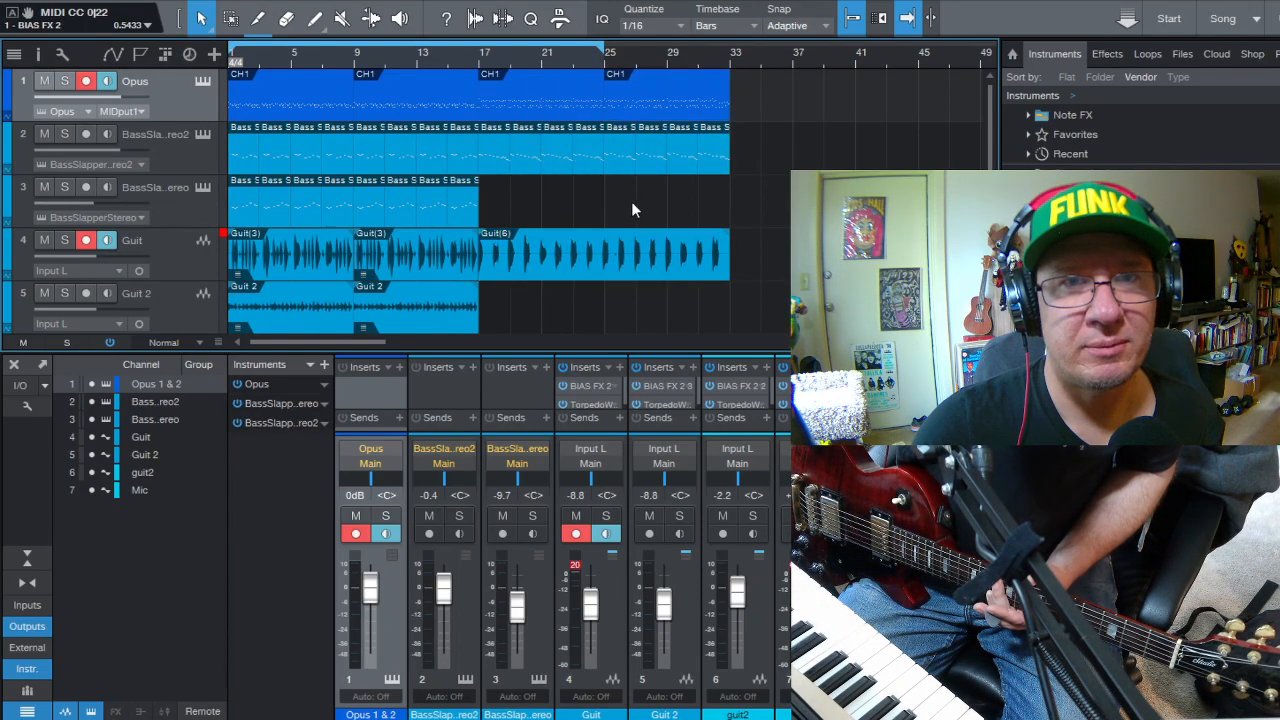
pyautogui.click(484, 107)
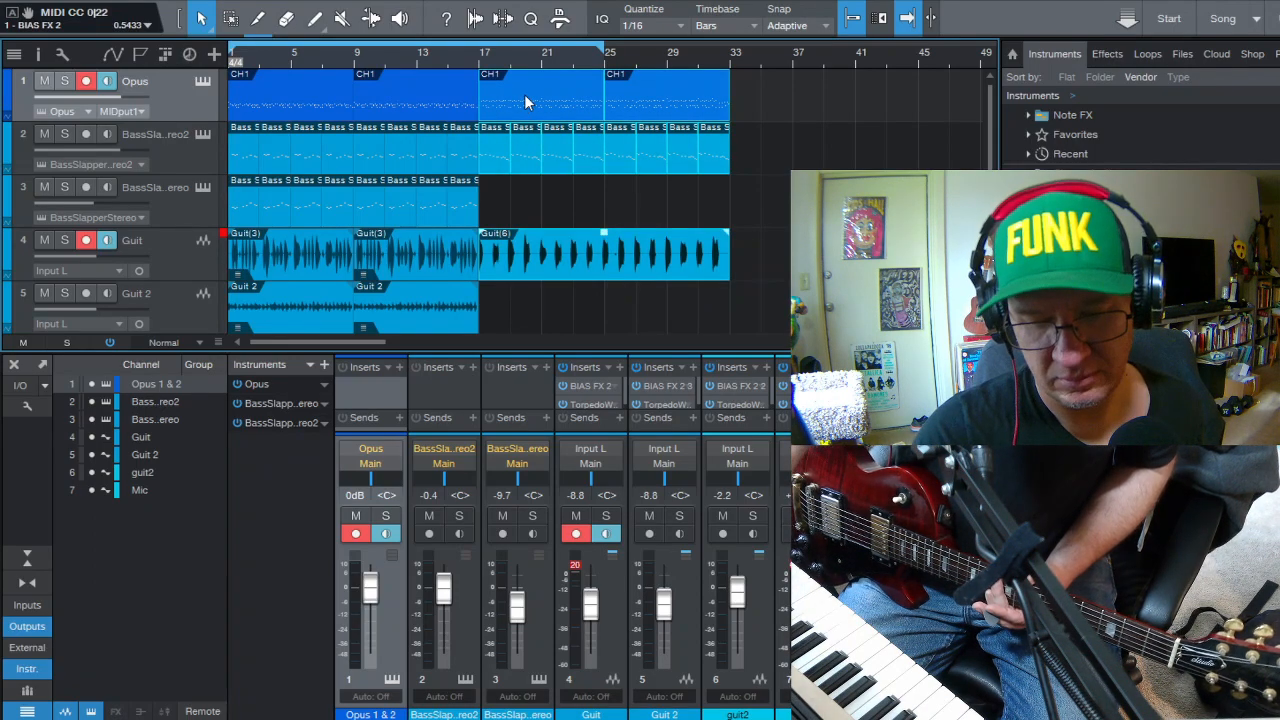
pyautogui.press('p')
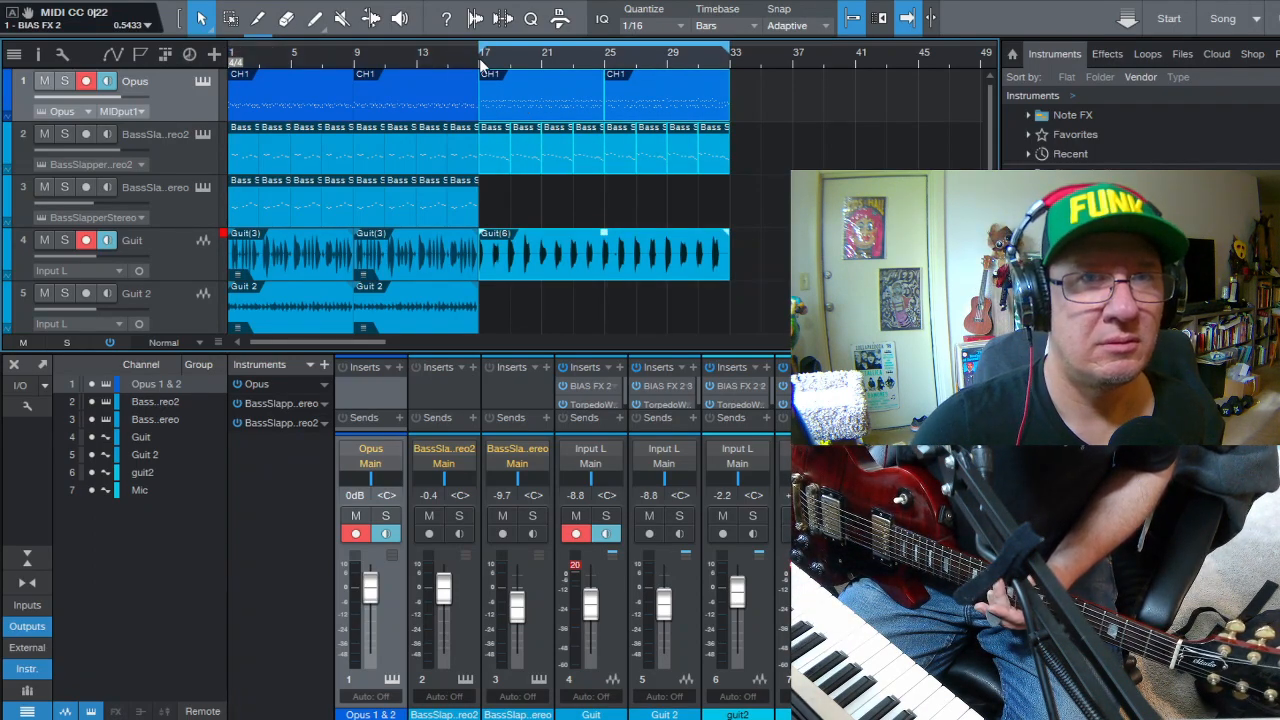
pyautogui.press('space')
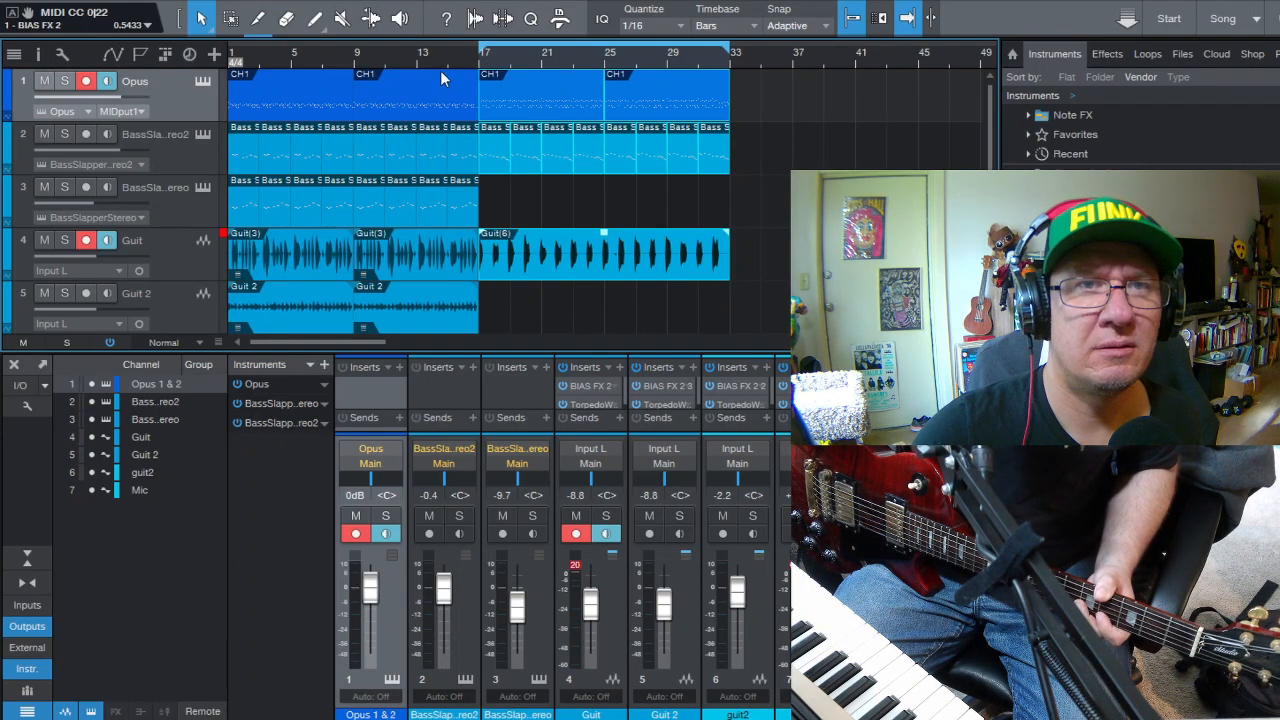
pyautogui.press('space')
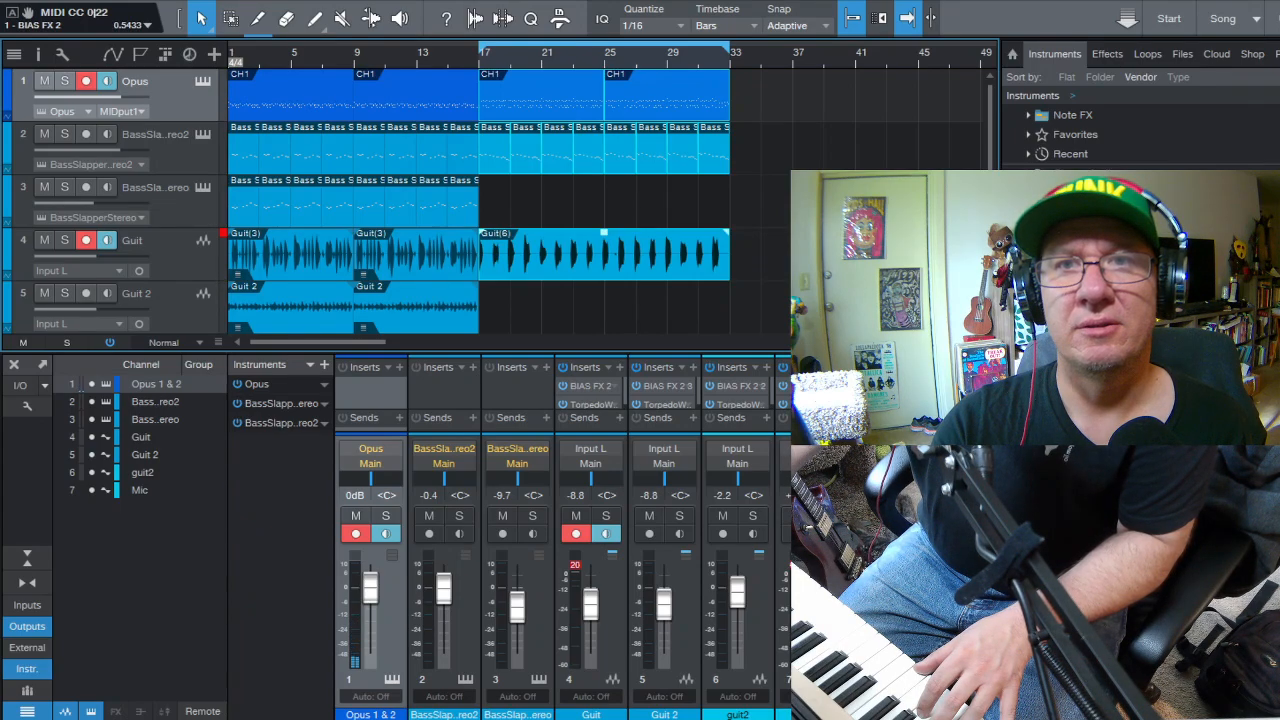
# - Add a second Opus instrument track directly above the Guit track, and play the bars 17–33 loop
pyautogui.moveTo(1080, 290); pyautogui.dragTo(492, 230)
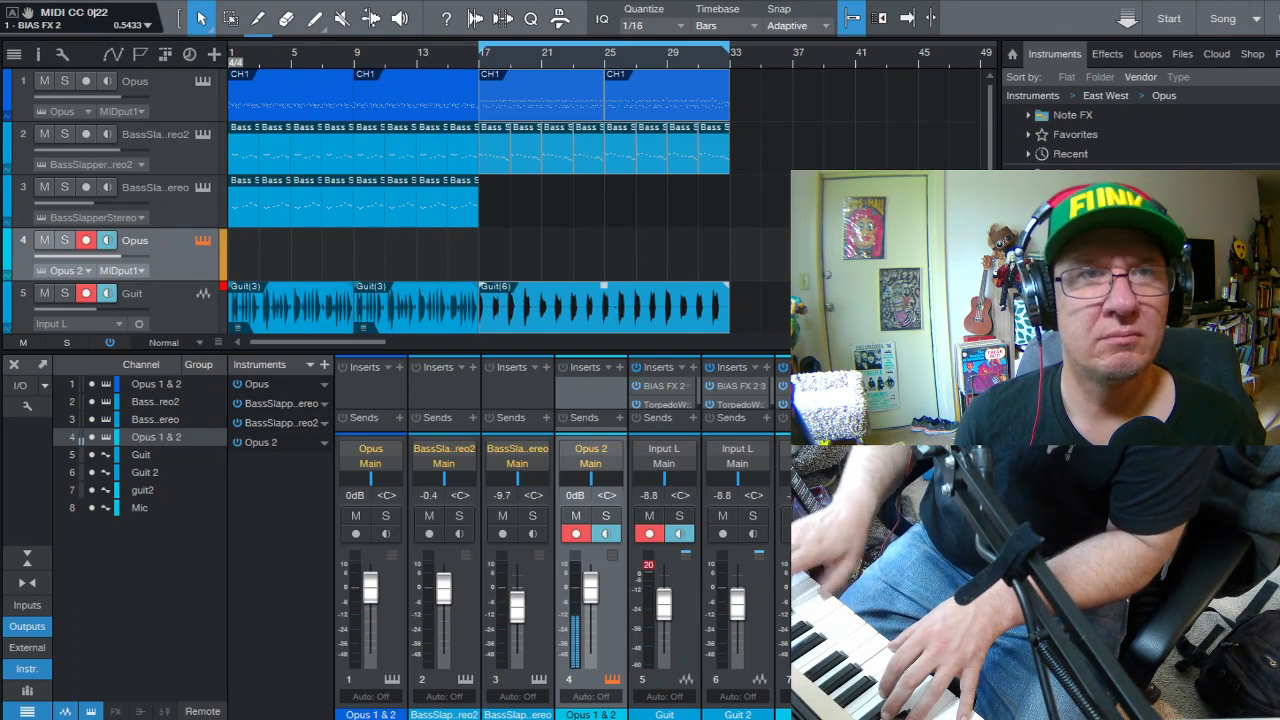
pyautogui.press('space')
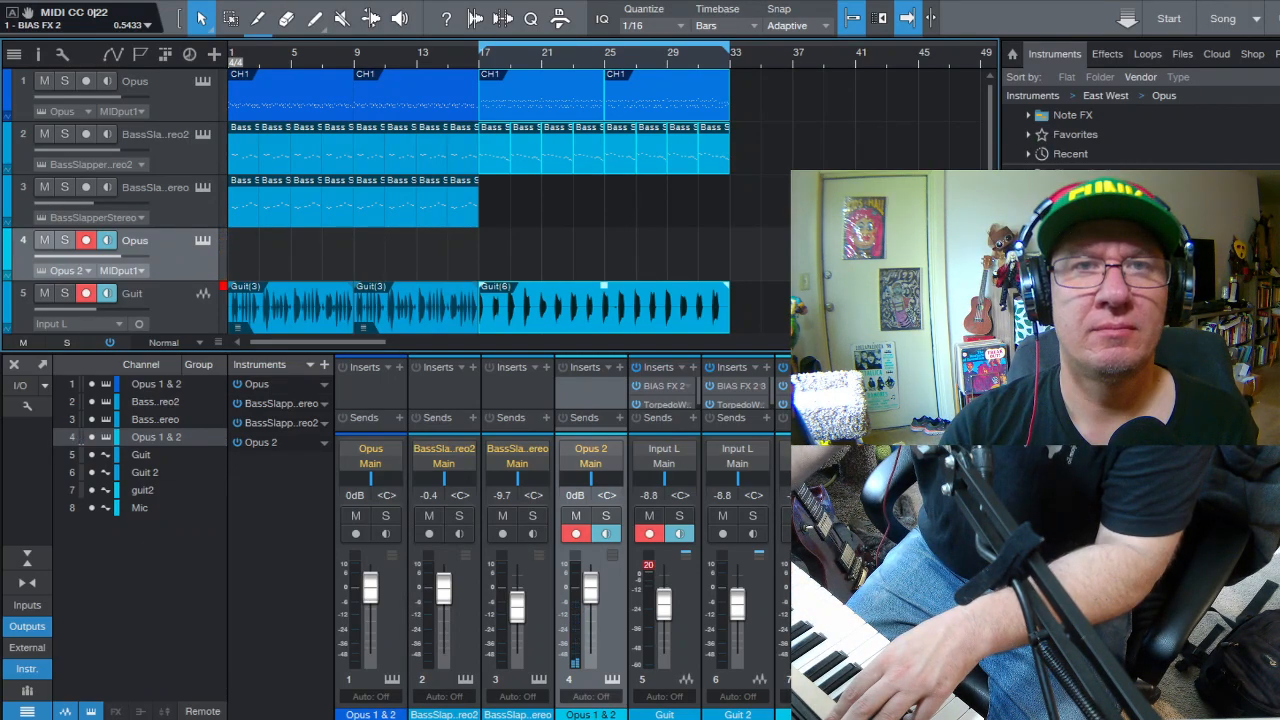
# - Copy the eight BassSlapper clips from bars 17–33 onto the second Opus track and open them for note editing
pyautogui.moveTo(737, 161); pyautogui.dragTo(614, 171)
pyautogui.click(762, 177)
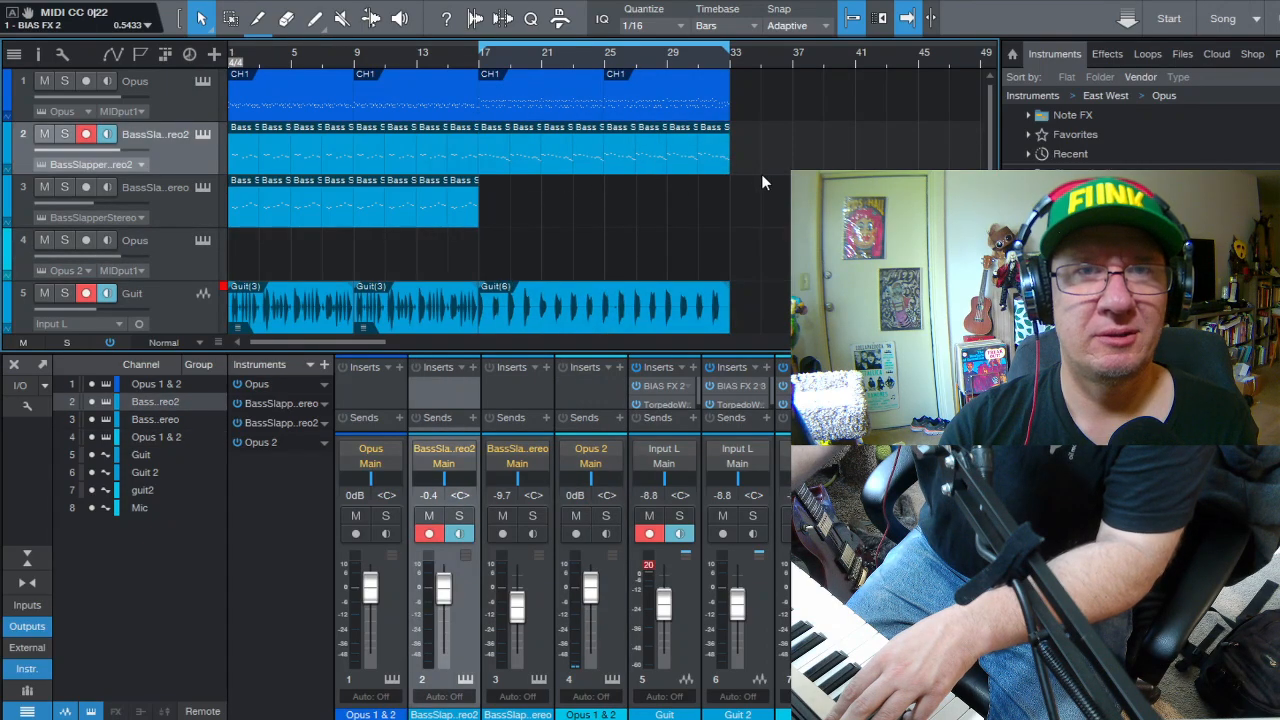
pyautogui.click(494, 175)
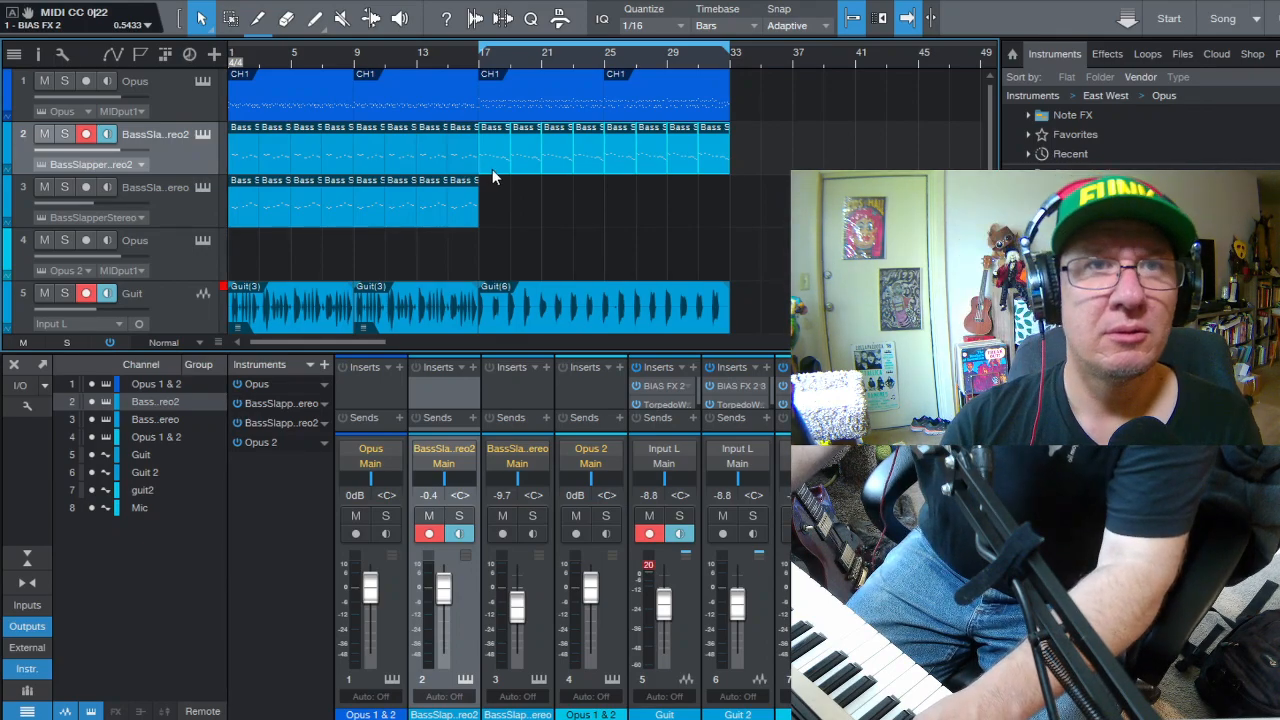
pyautogui.moveTo(498, 252); pyautogui.dragTo(500, 258)
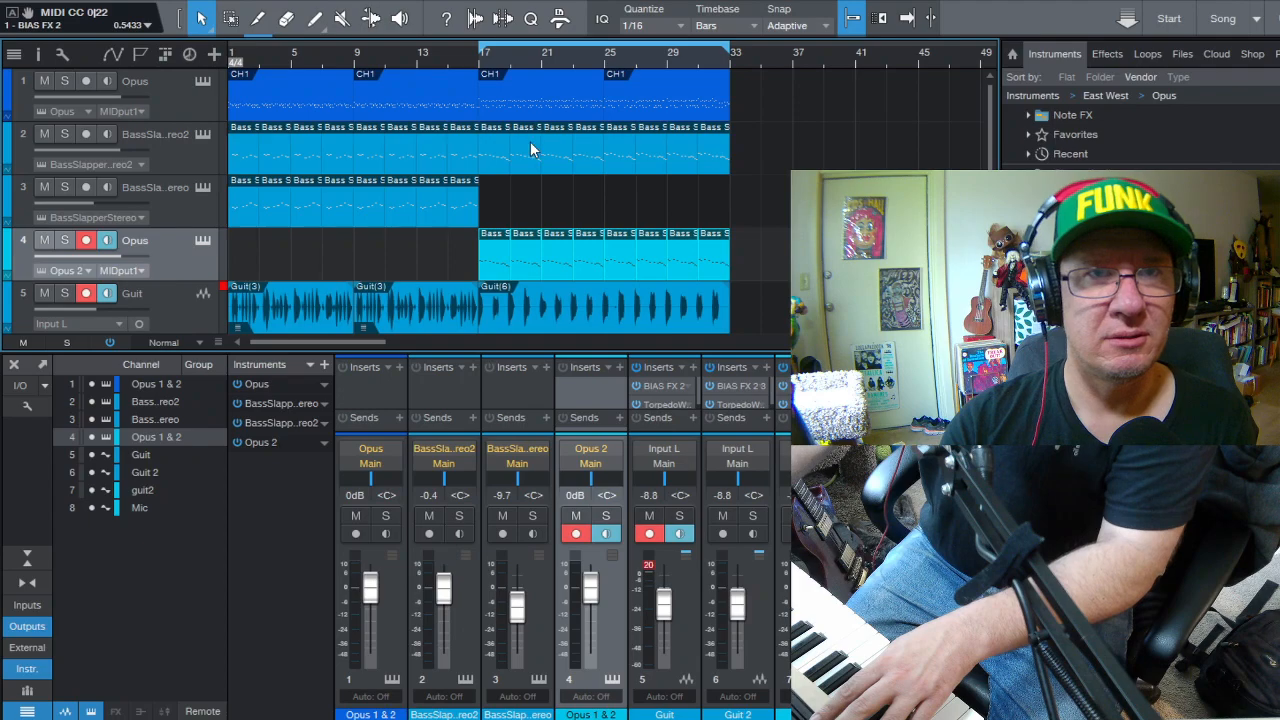
pyautogui.doubleClick(486, 264)
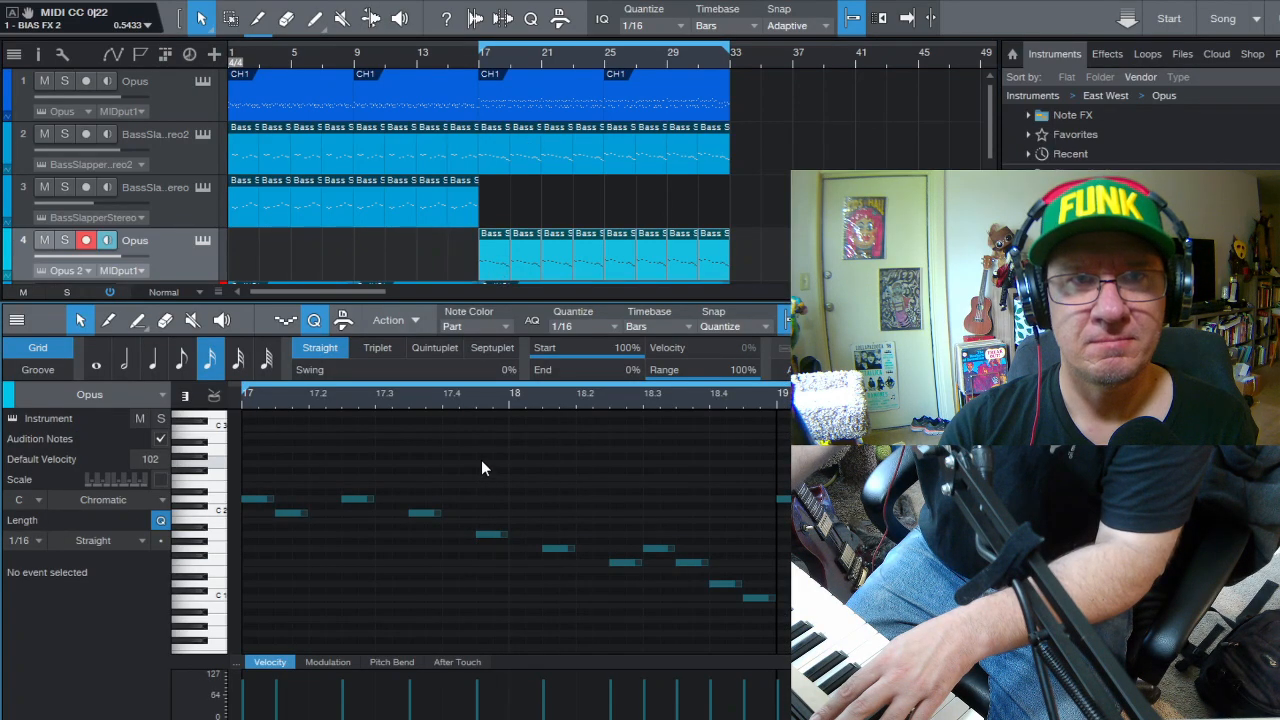
# - Select all notes in the second Opus track's bars 17–33 clips and transpose them up two octaves
pyautogui.scroll(-5, 508, 403)
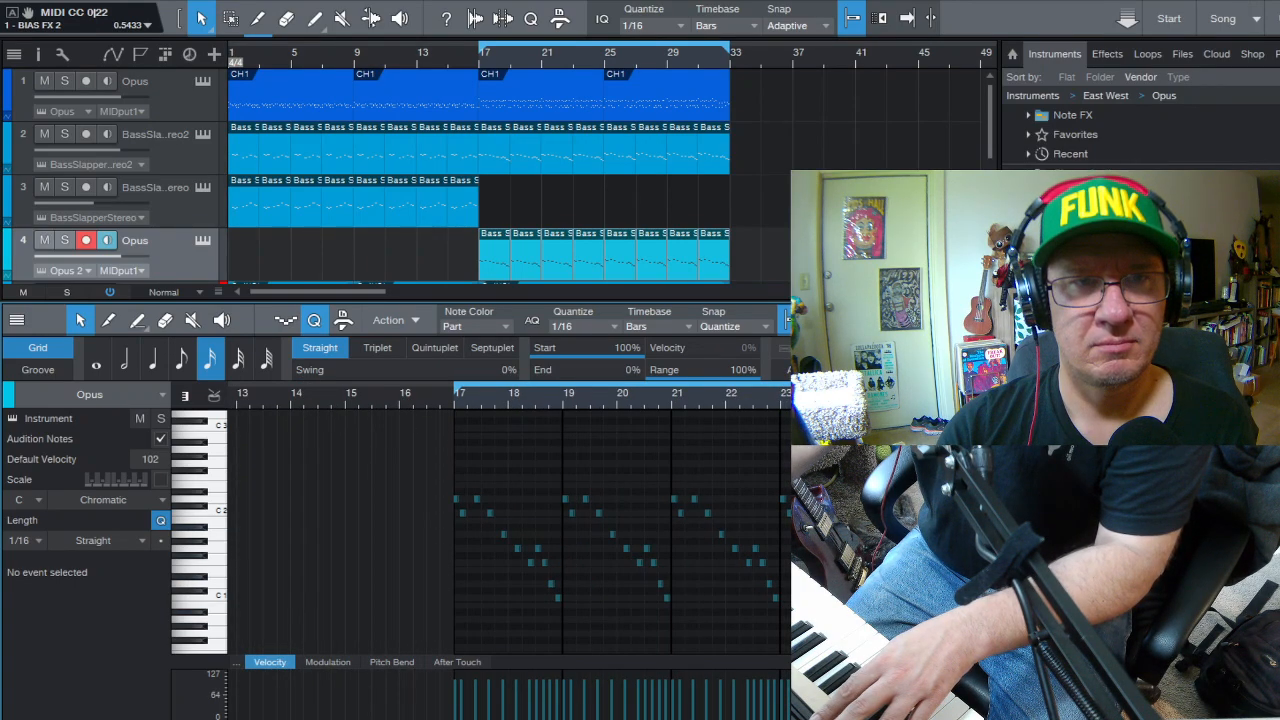
pyautogui.hscroll(6, 426, 465)
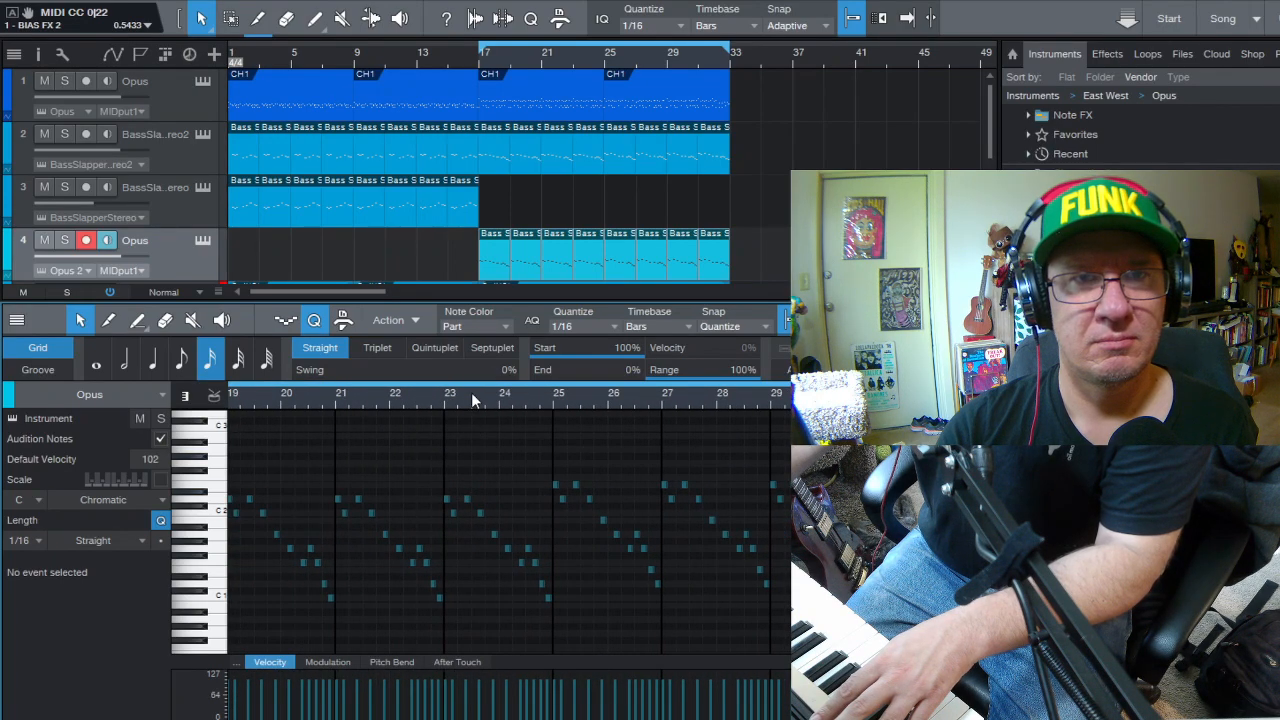
pyautogui.scroll(-3, 471, 392)
pyautogui.moveTo(830, 622); pyautogui.dragTo(177, 467)
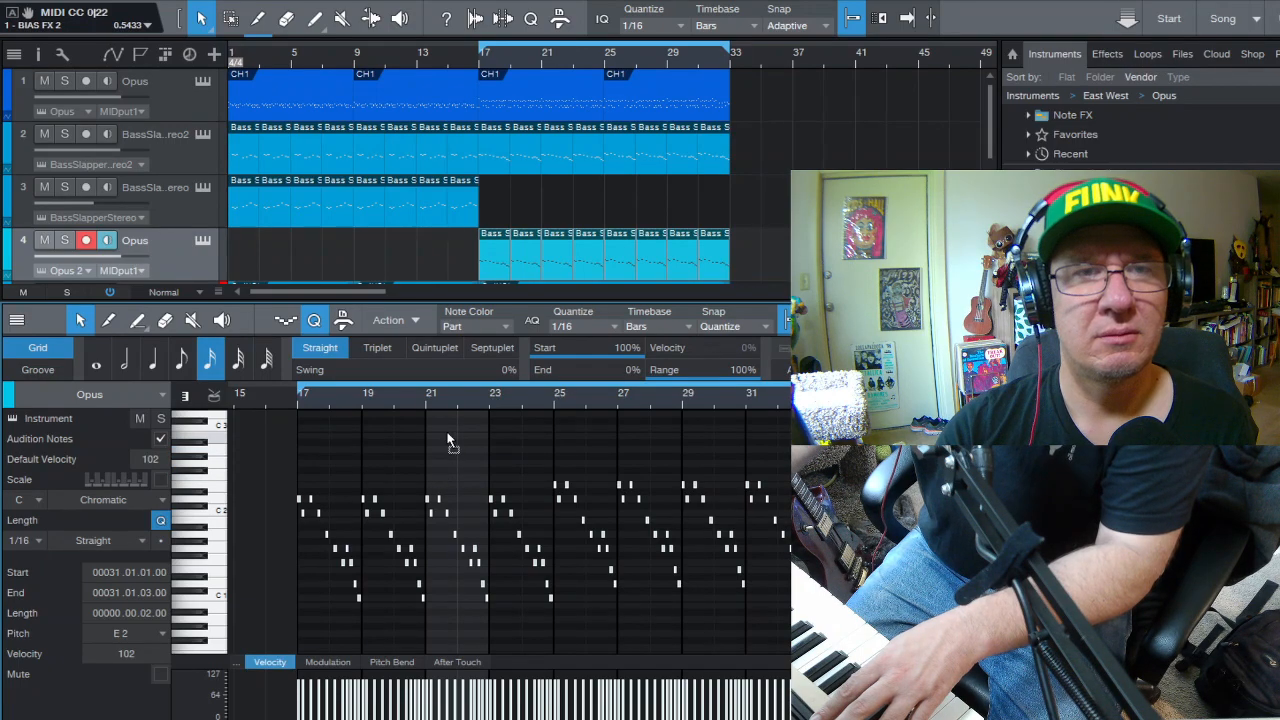
pyautogui.scroll(1, 450, 395)
pyautogui.scroll(5, 440, 450)
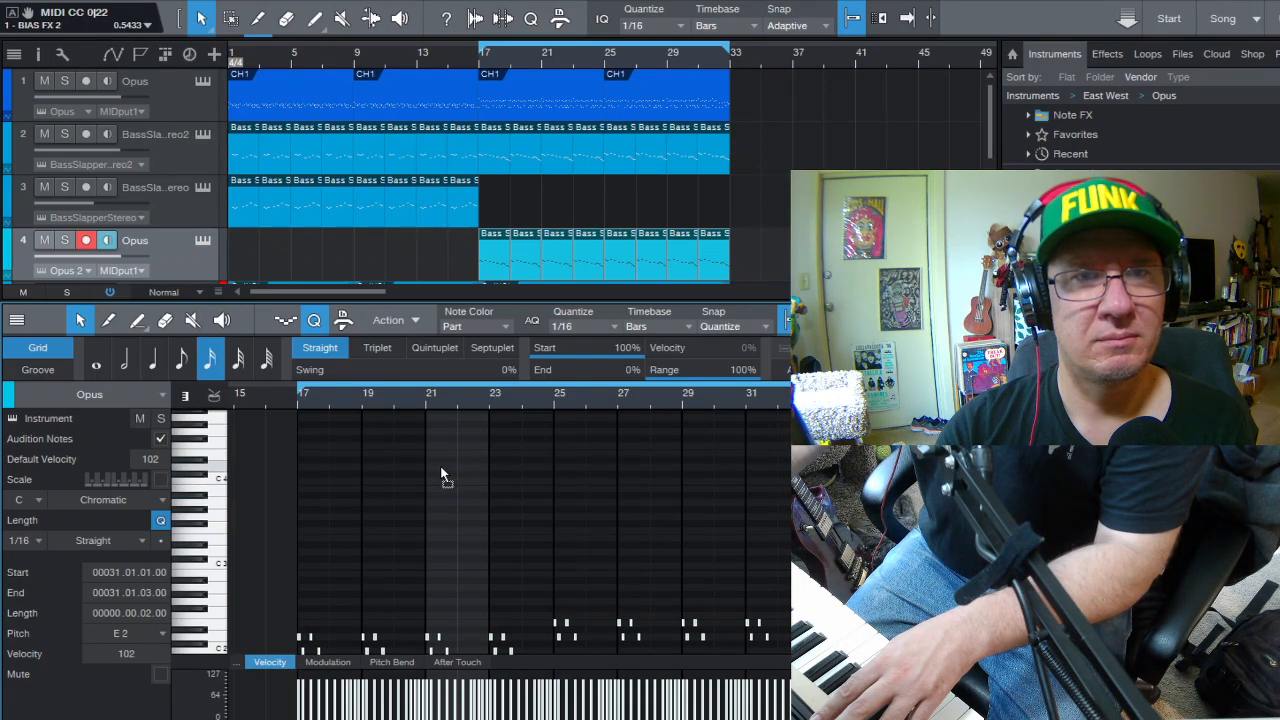
pyautogui.scroll(-5, 443, 476)
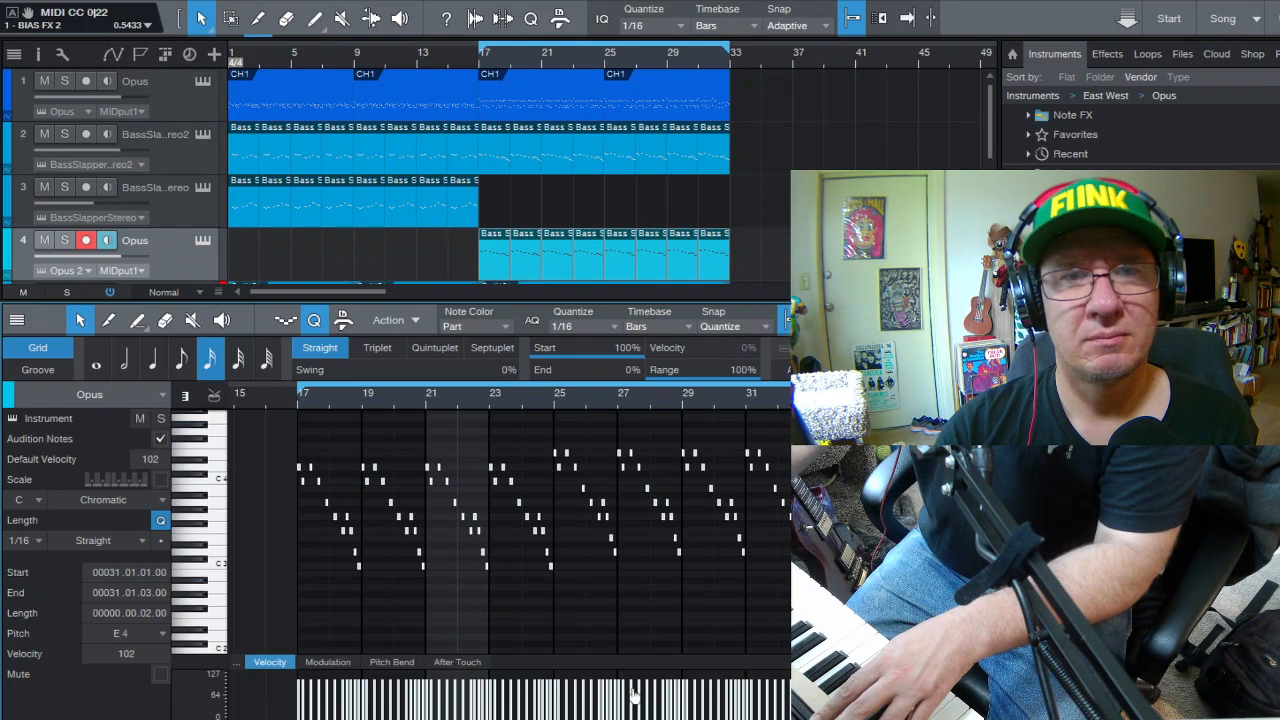
# - Lower the velocity of the selected Opus notes to 44 and play the part
pyautogui.moveTo(631, 702); pyautogui.dragTo(625, 718)
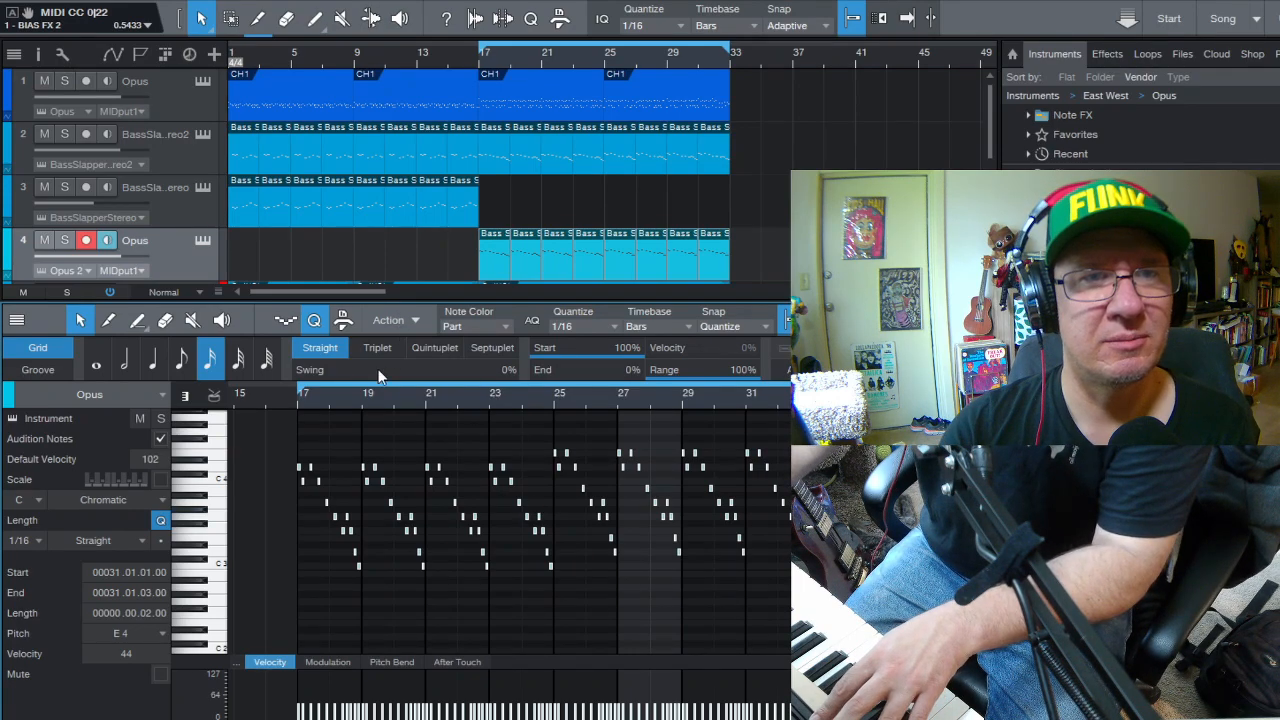
pyautogui.scroll(5, 376, 400)
pyautogui.press('space')
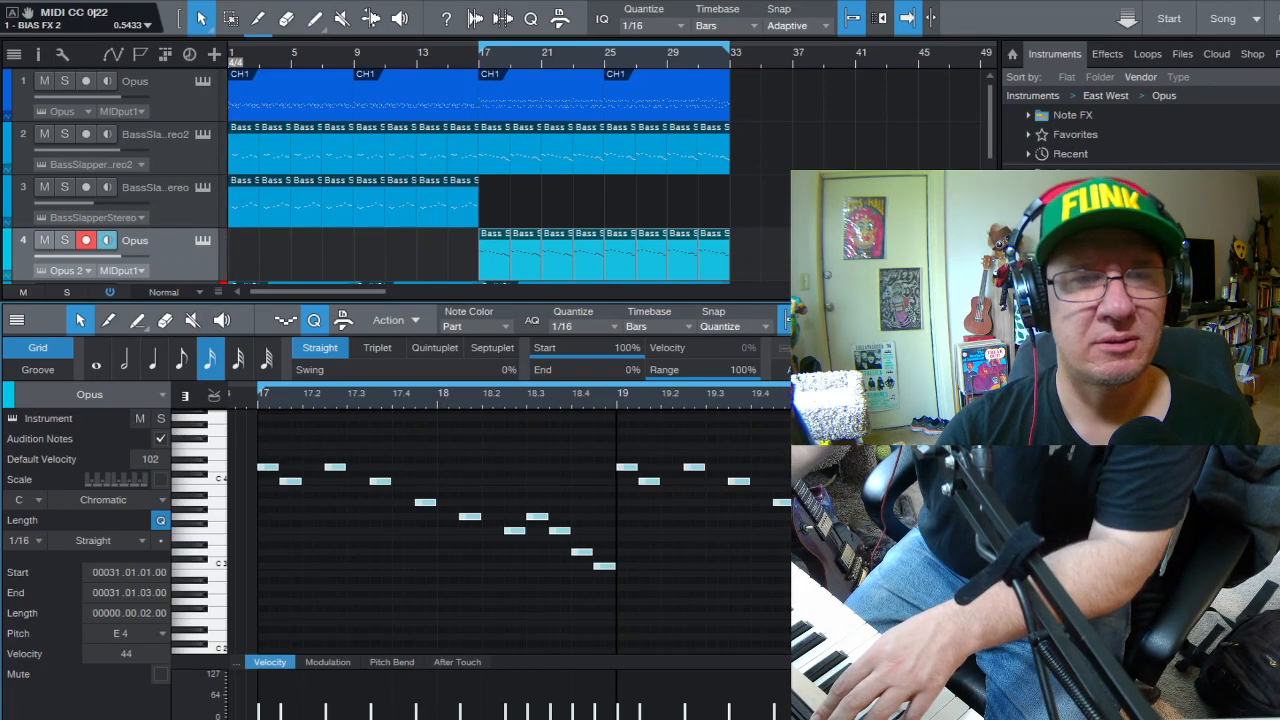
# - Raise the G3 note at 18.1.3 to B3 and the note at 18.2.3 to C4
pyautogui.click(446, 484)
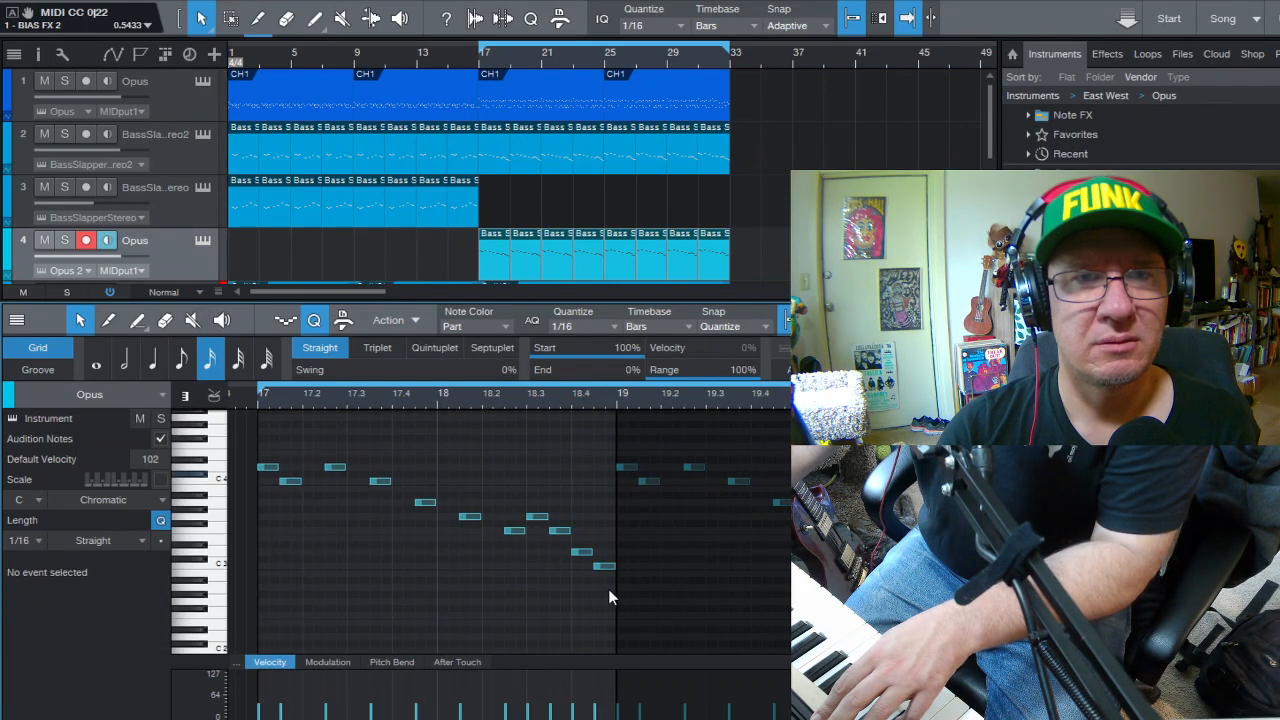
pyautogui.moveTo(608, 589); pyautogui.dragTo(457, 523)
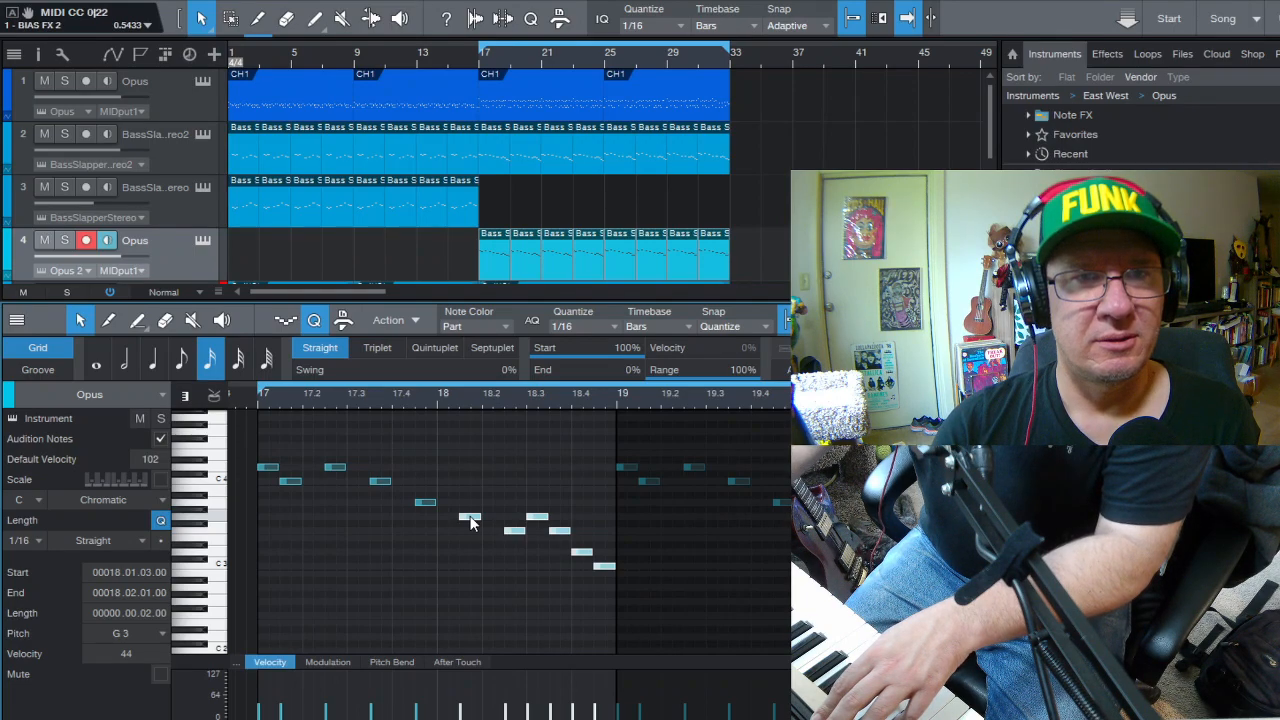
pyautogui.click(461, 528)
pyautogui.click(469, 518)
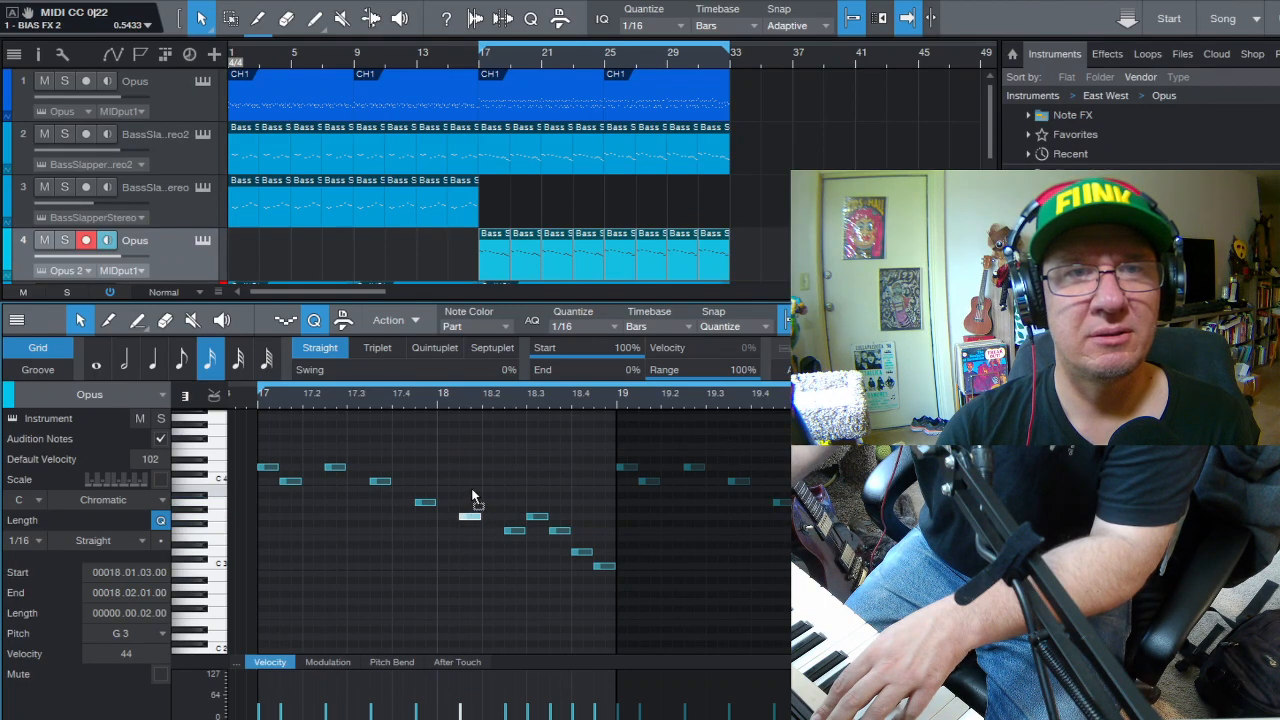
pyautogui.moveTo(472, 491); pyautogui.dragTo(472, 489)
pyautogui.moveTo(514, 531); pyautogui.dragTo(513, 478)
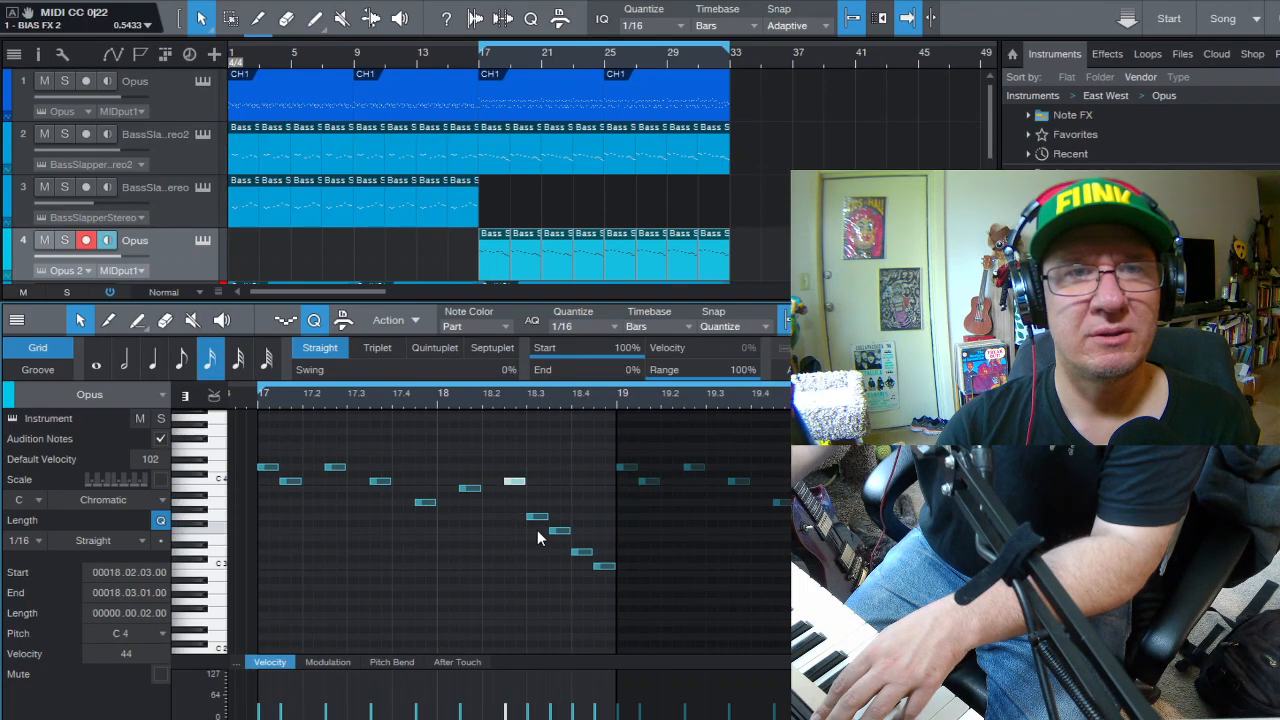
# - Raise the note at 18.3.1 to D4 and the note at 18.3.3 to E4
pyautogui.click(537, 518)
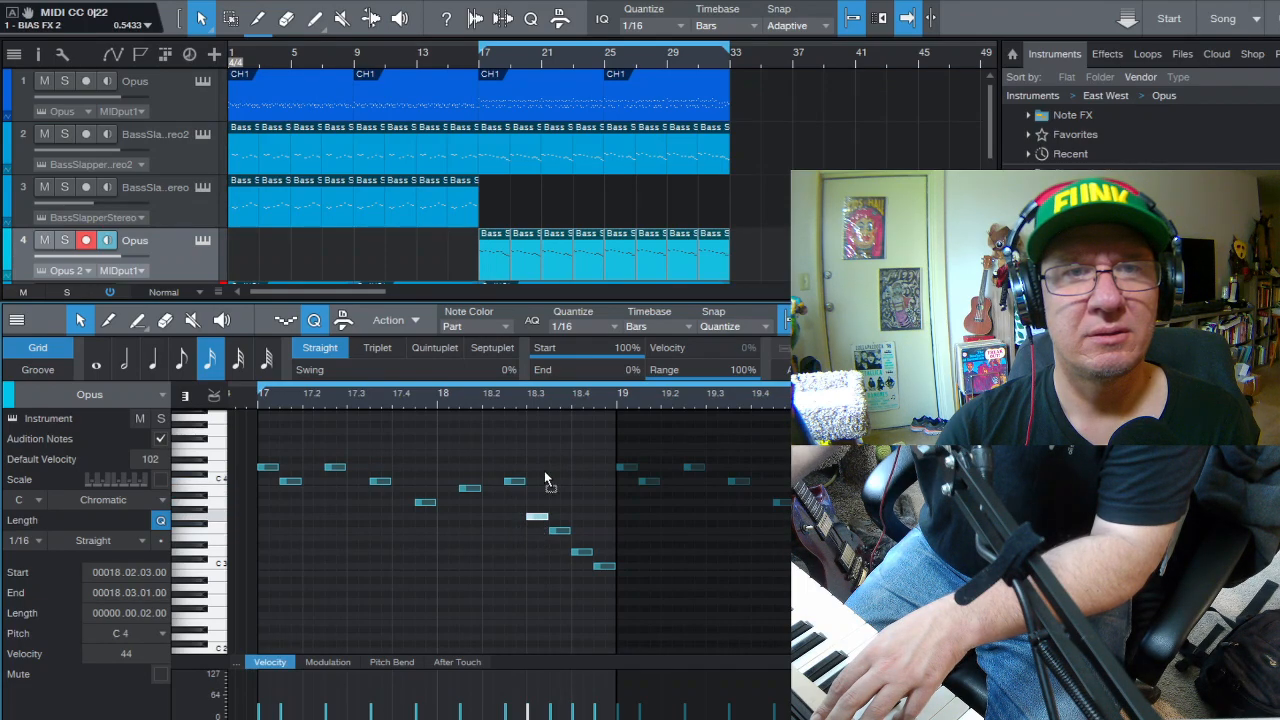
pyautogui.moveTo(537, 517); pyautogui.dragTo(538, 467)
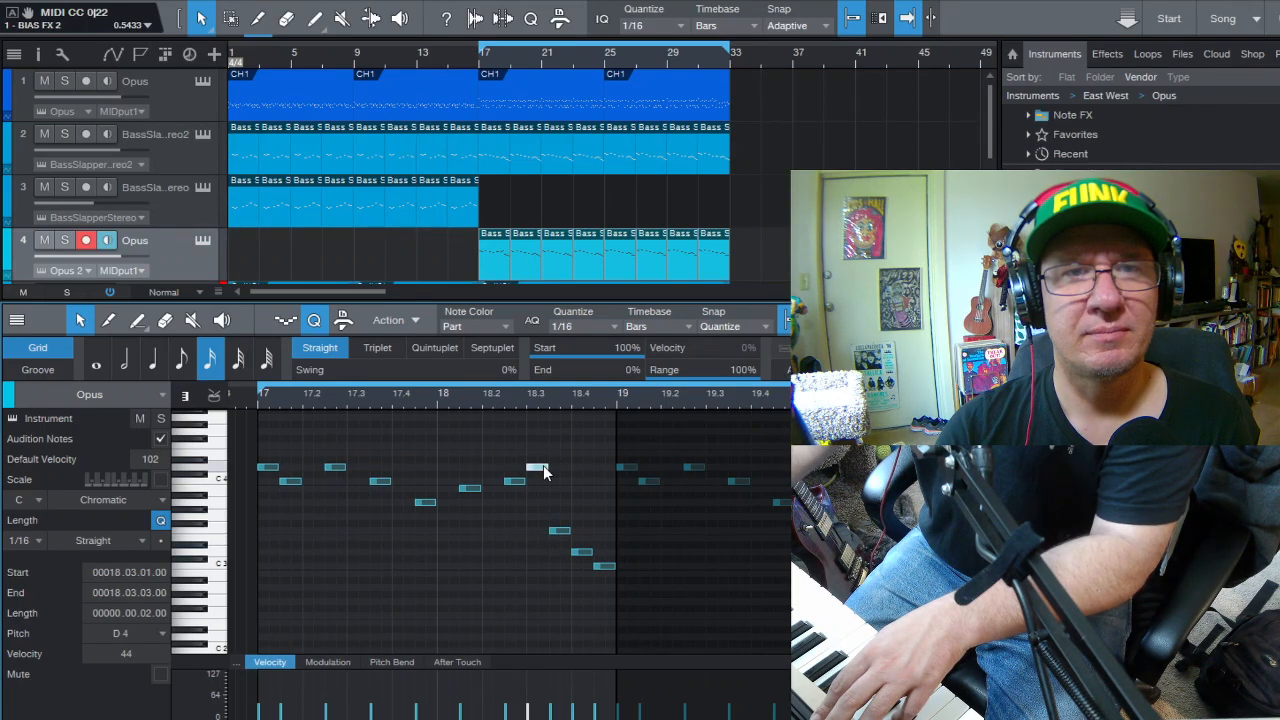
pyautogui.click(556, 530)
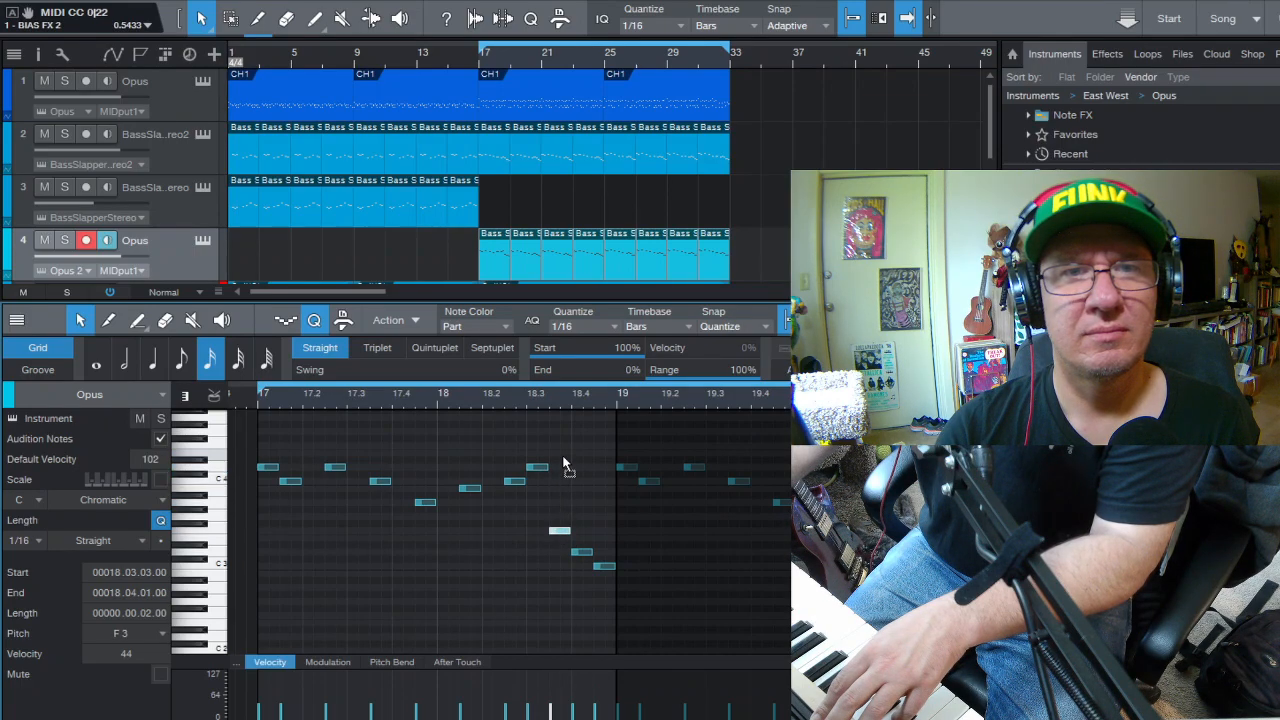
pyautogui.moveTo(556, 455); pyautogui.dragTo(558, 456)
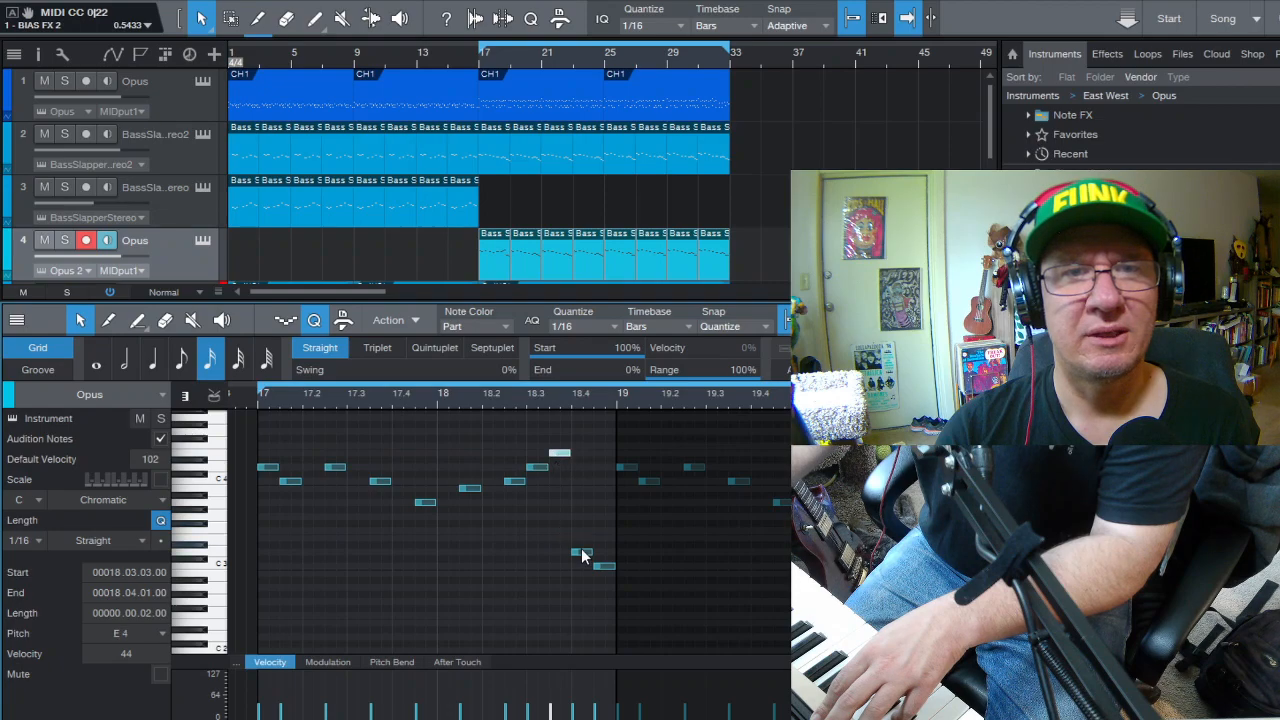
# - Raise the note at 18.4.1 to F4 and the last note of bar 18 to E4
pyautogui.moveTo(581, 552); pyautogui.dragTo(580, 446)
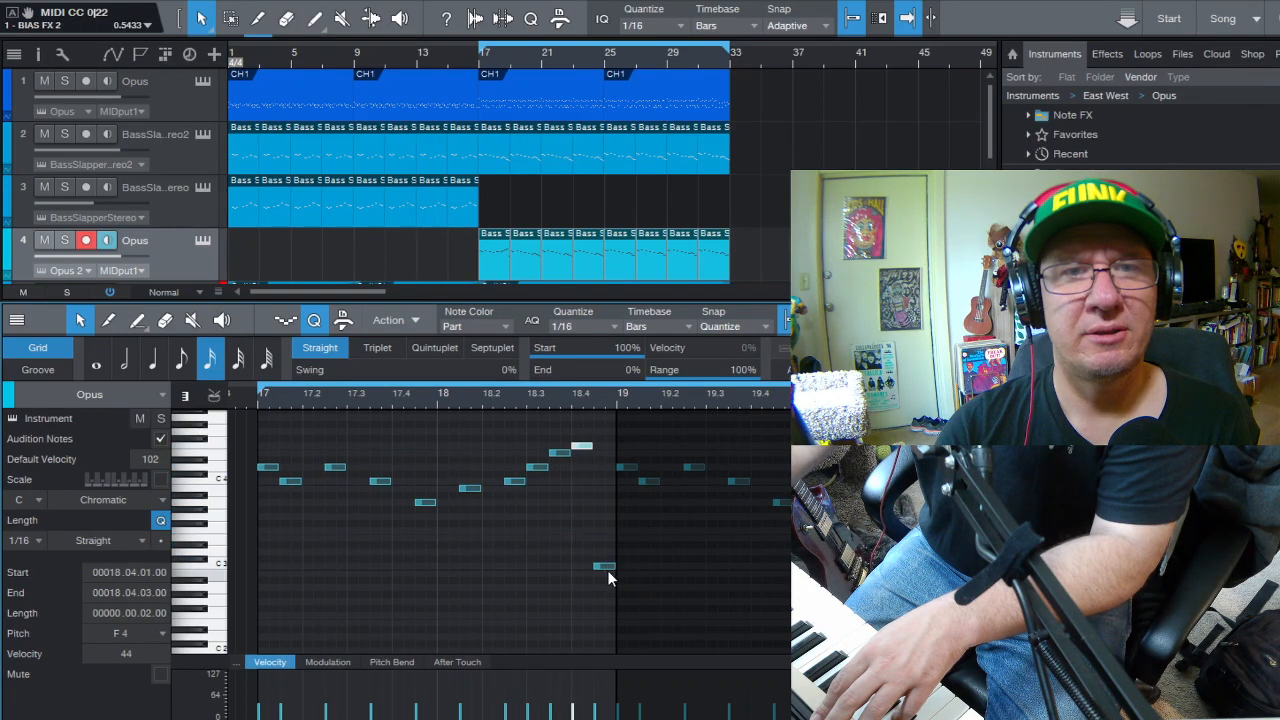
pyautogui.click(606, 568)
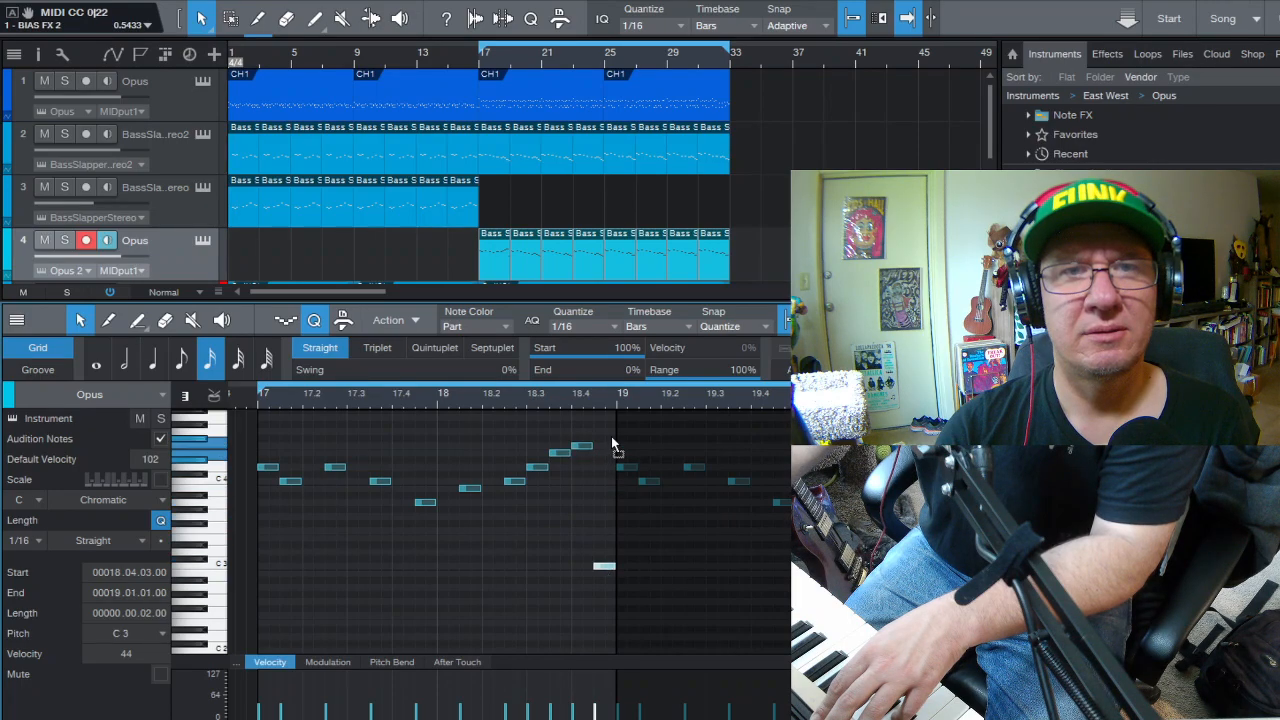
pyautogui.scroll(1, 603, 443)
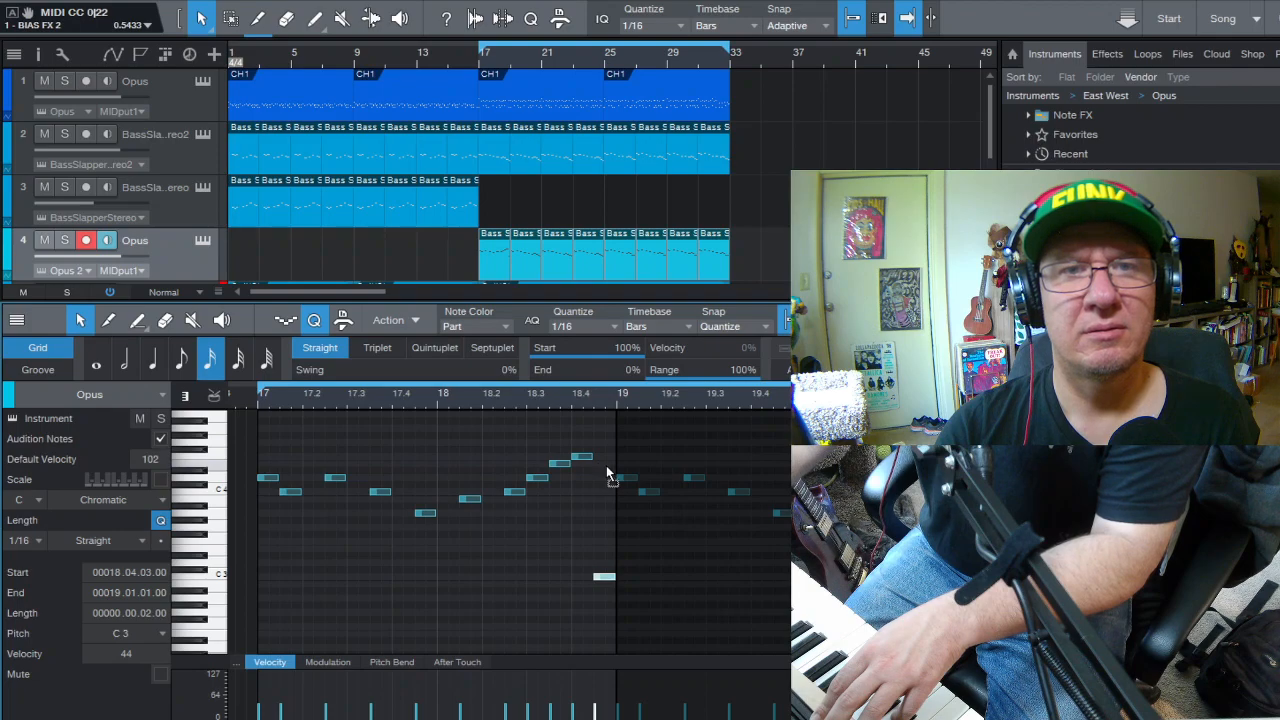
pyautogui.moveTo(604, 576); pyautogui.dragTo(606, 465)
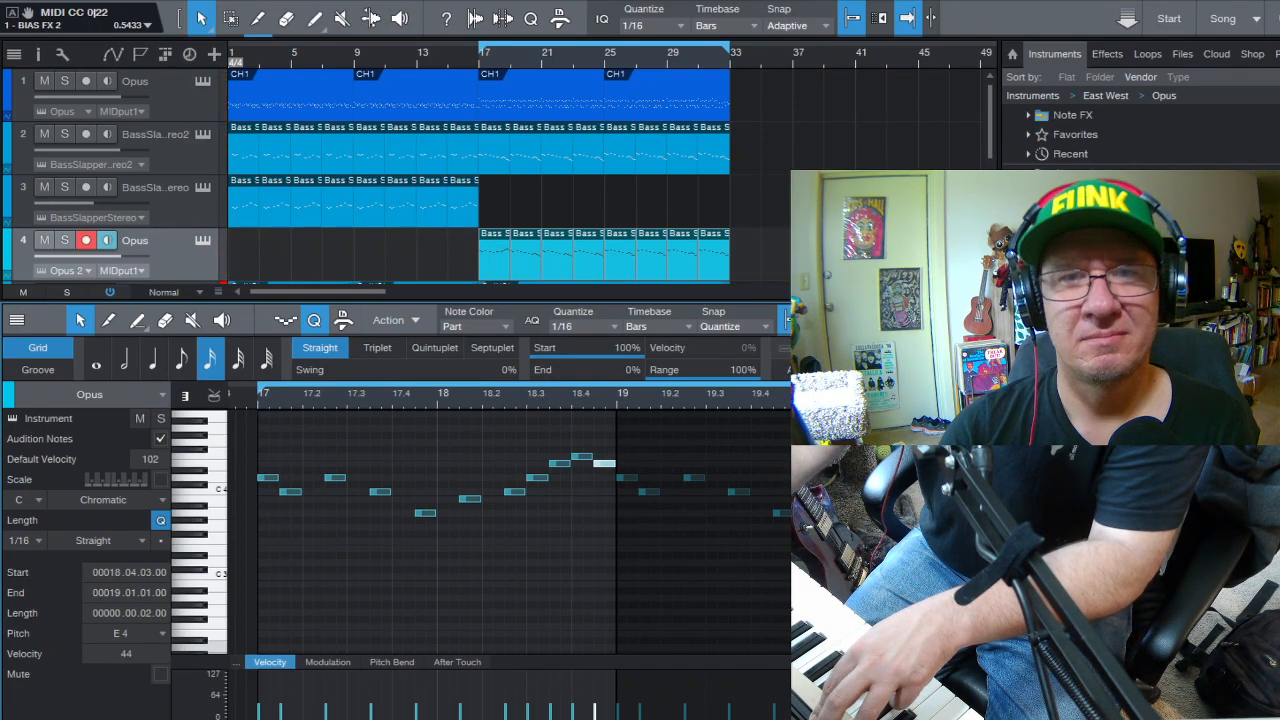
# - Delete all notes in bar 20 of the second Opus part
pyautogui.hscroll(3, 510, 532)
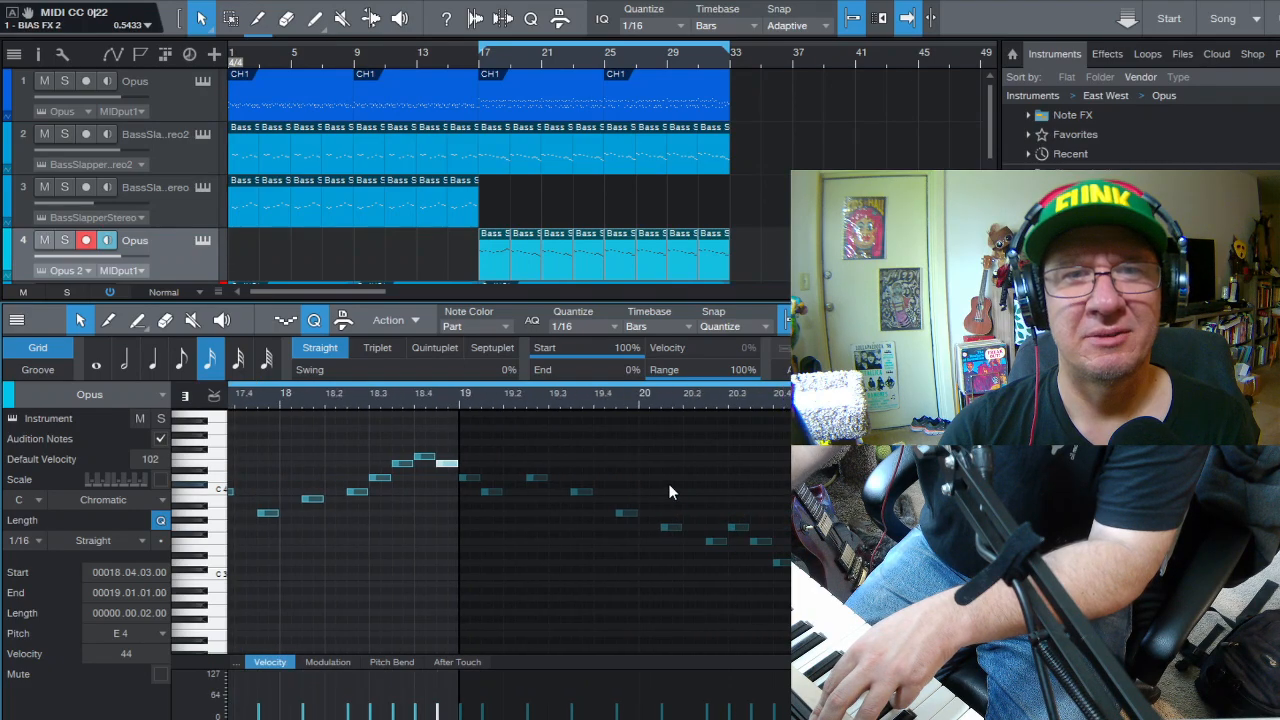
pyautogui.click(669, 485)
pyautogui.moveTo(650, 506); pyautogui.dragTo(1000, 611)
pyautogui.press('Delete')
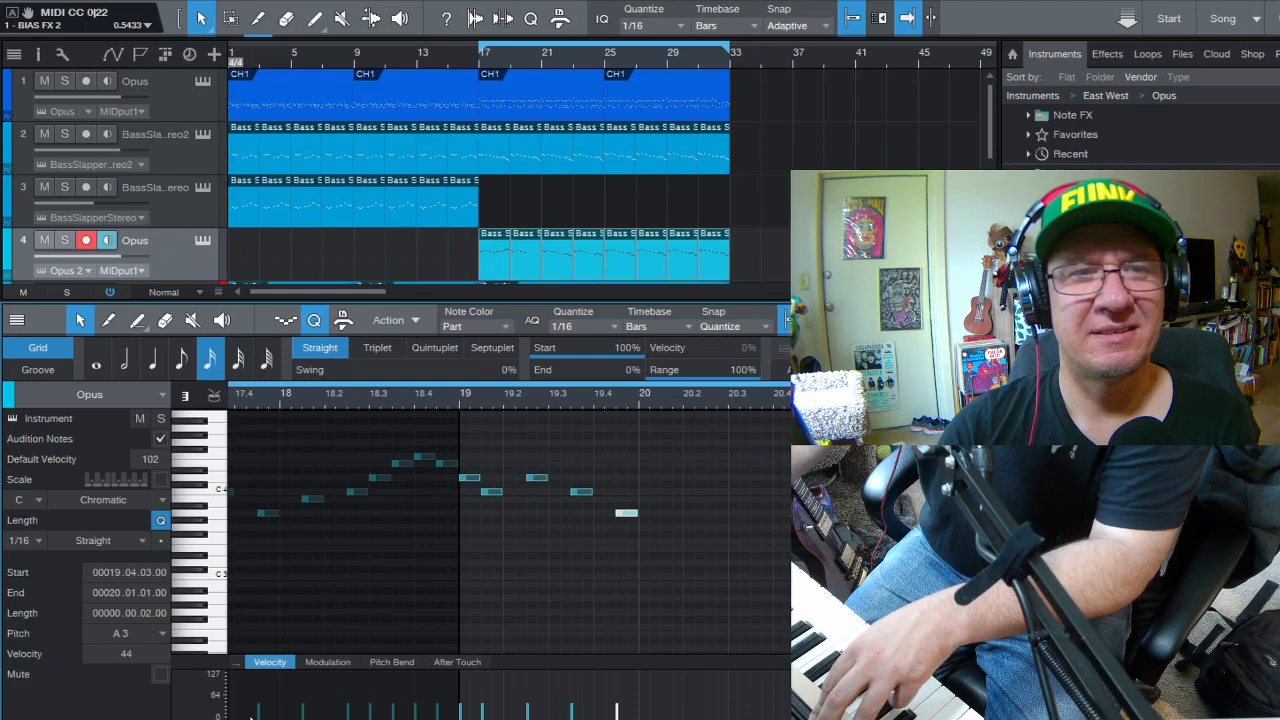
# - Review the edited phrase from bar 17 and open the second Opus track's instrument
pyautogui.hscroll(-3, 510, 530)
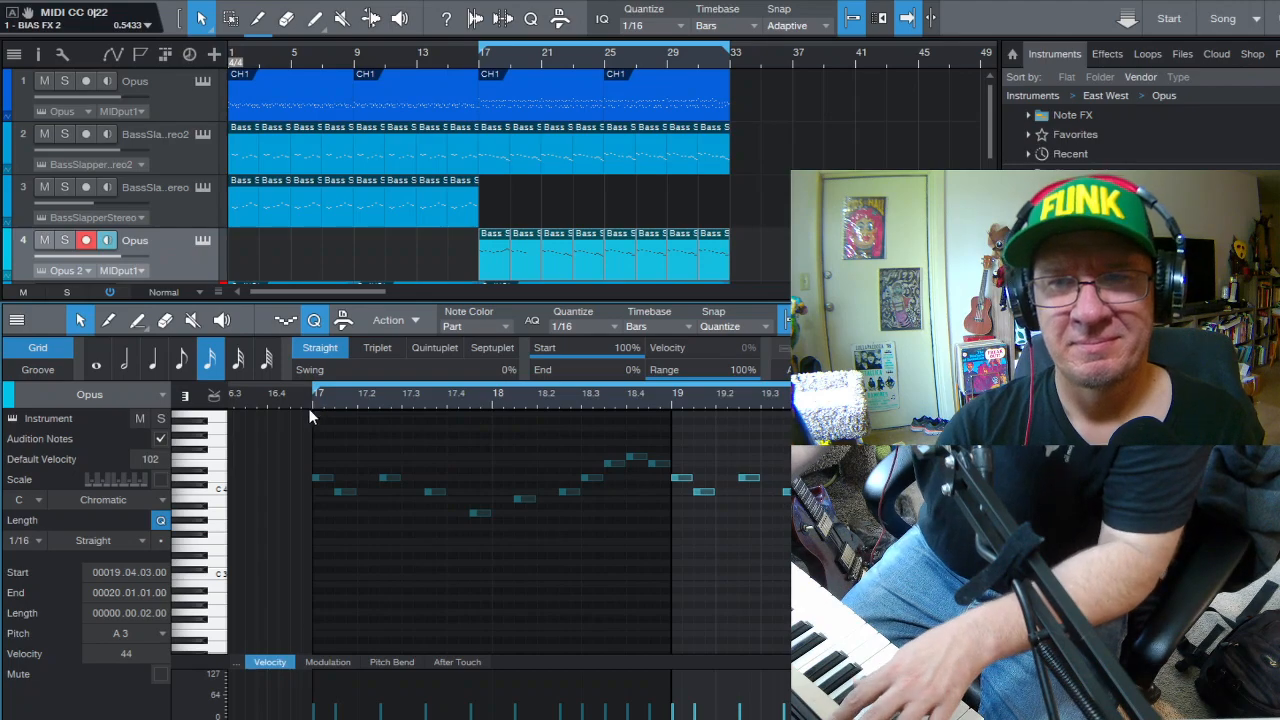
pyautogui.scroll(-3, 513, 396)
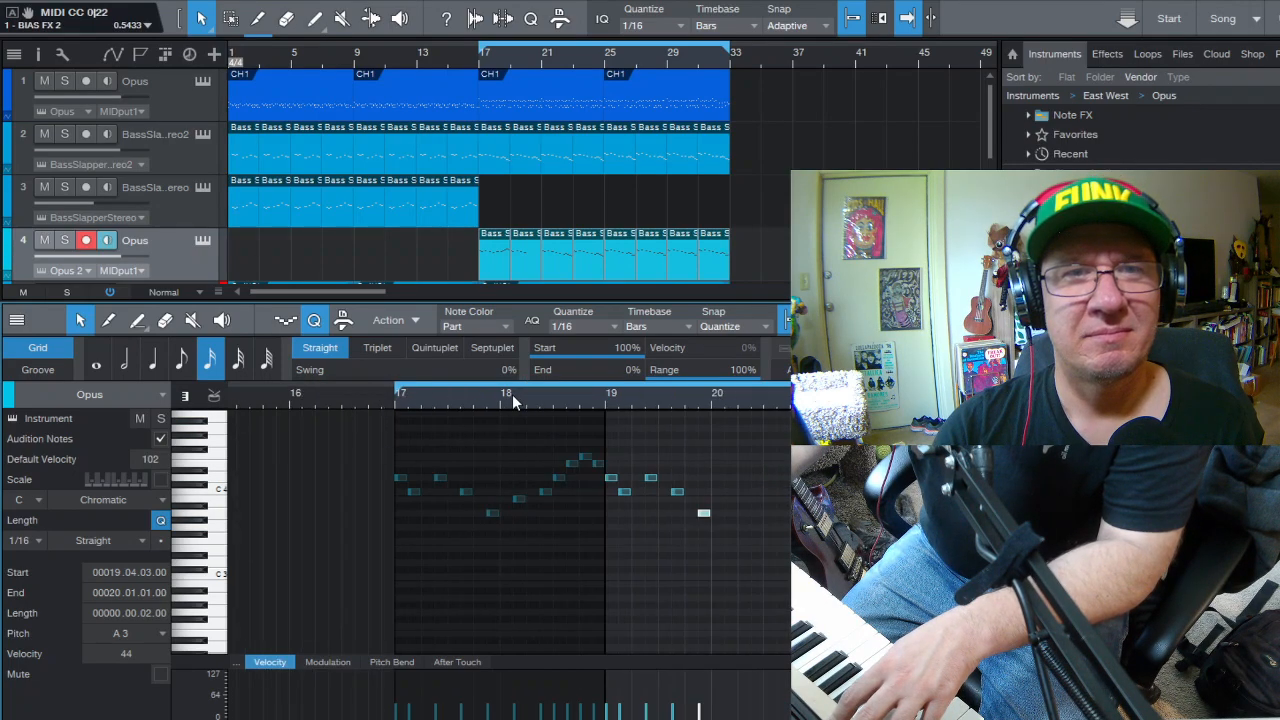
pyautogui.scroll(-2, 512, 394)
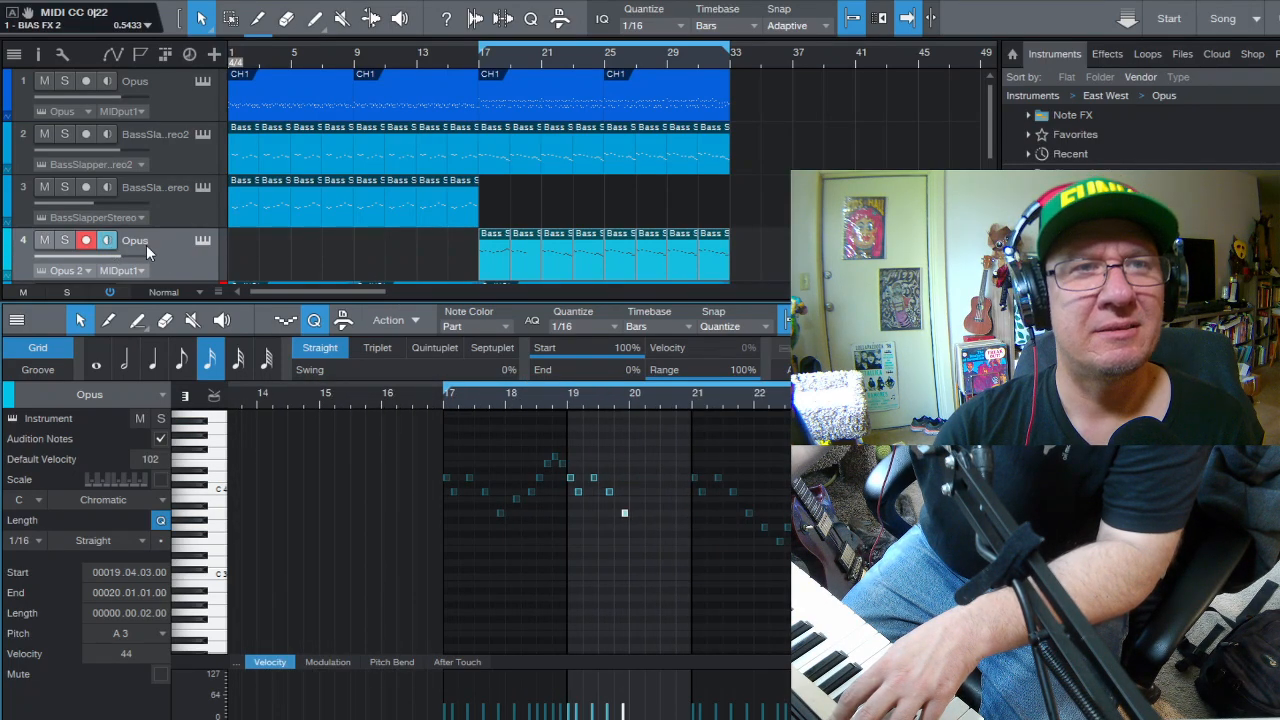
pyautogui.click(204, 241)
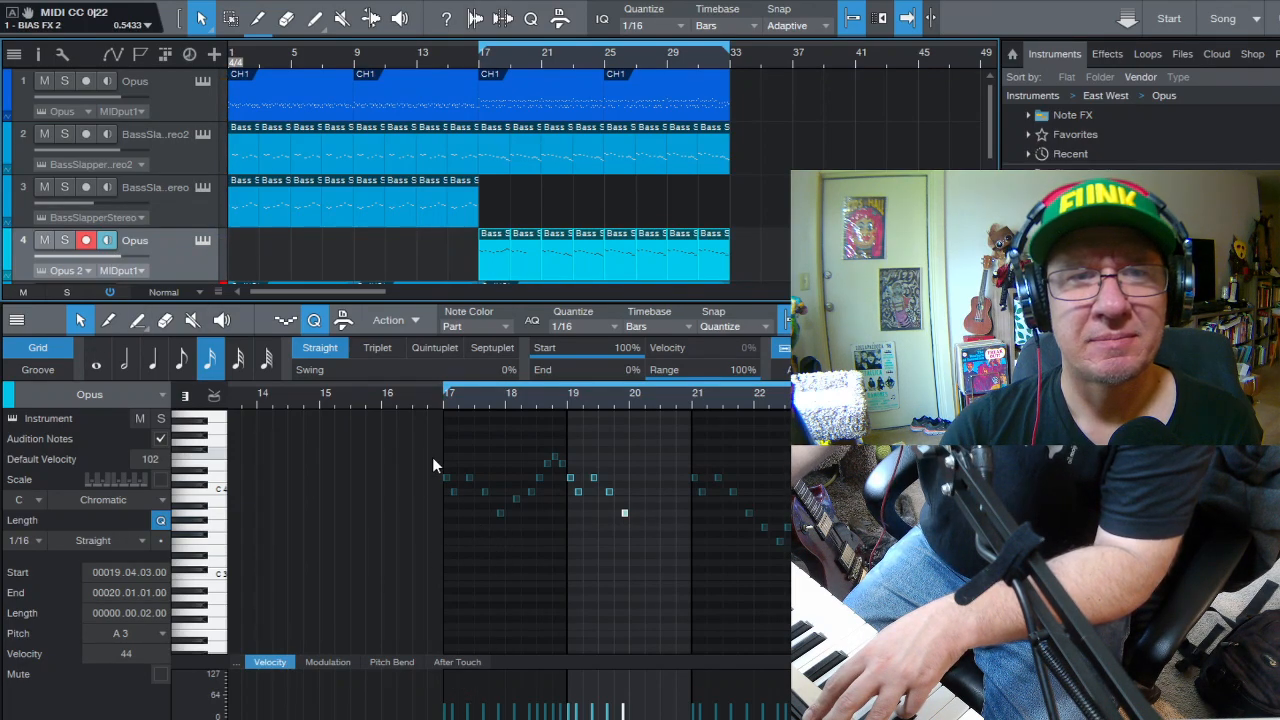
# - Select all notes of the Opus phrase in bars 17–19, set their velocity to 83, and play it
pyautogui.click(555, 503)
pyautogui.hotkey('ctrl', 'a')
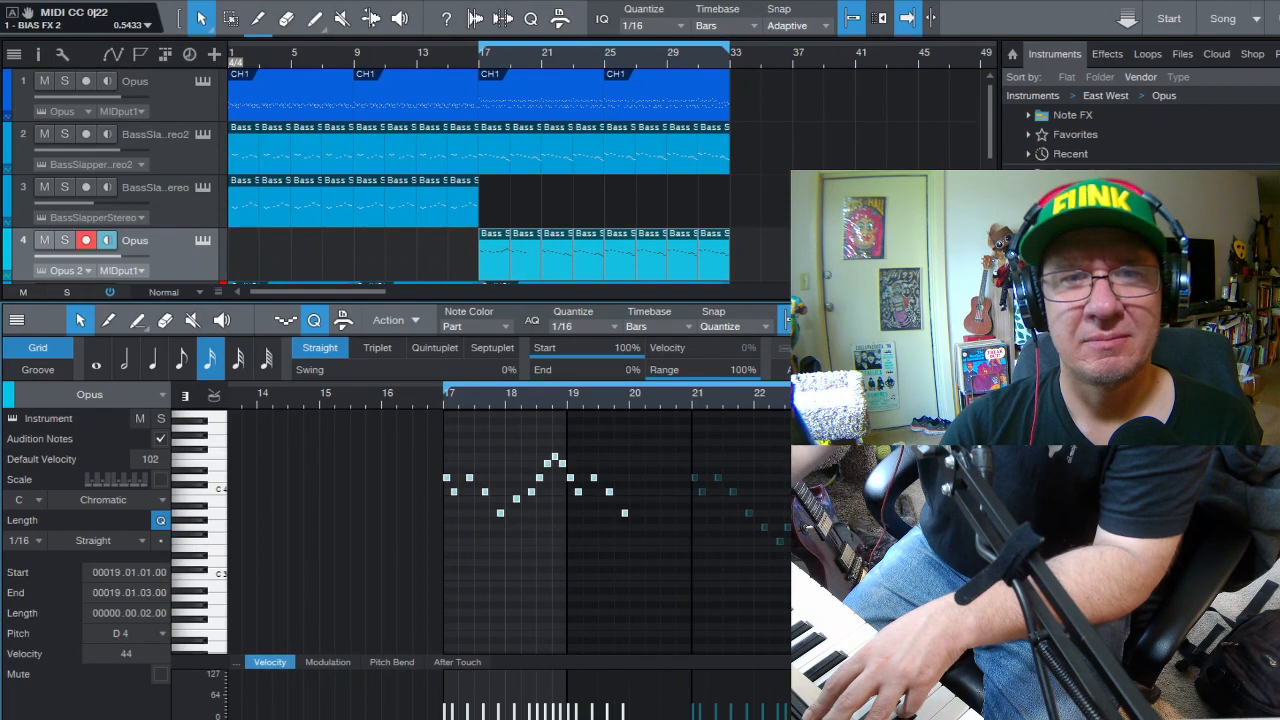
pyautogui.moveTo(624, 712); pyautogui.dragTo(630, 700)
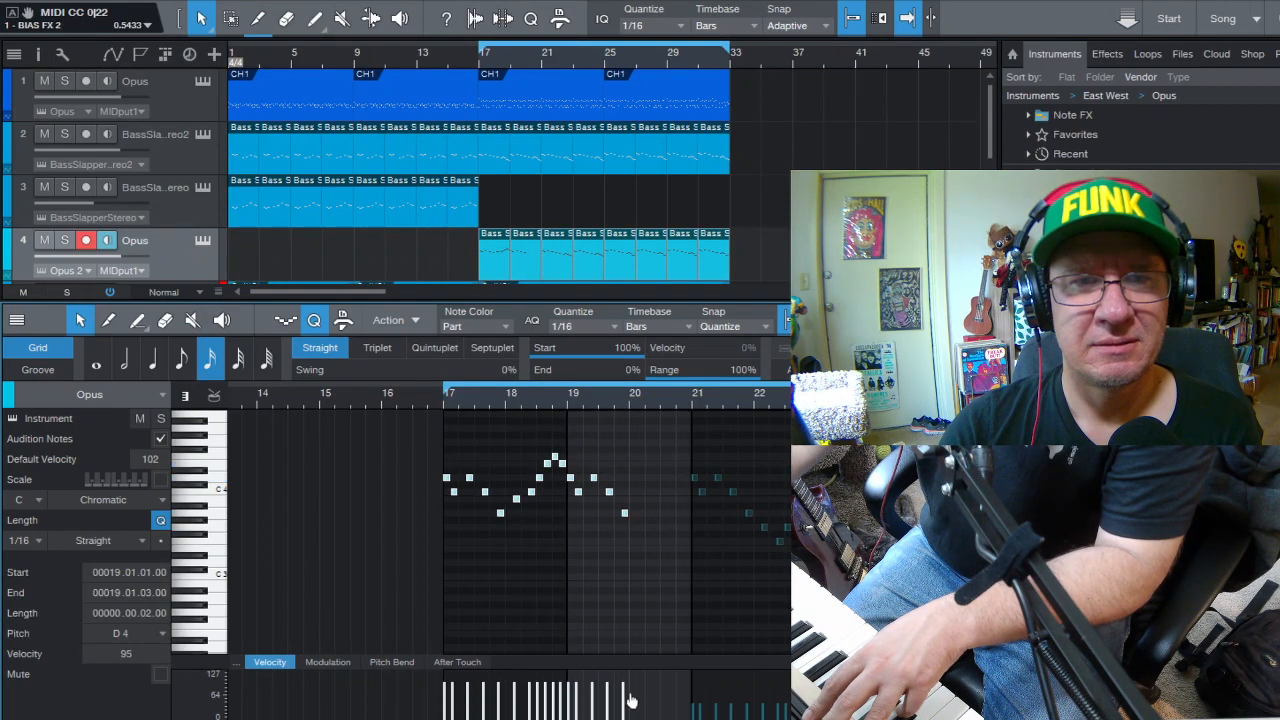
pyautogui.doubleClick(424, 398)
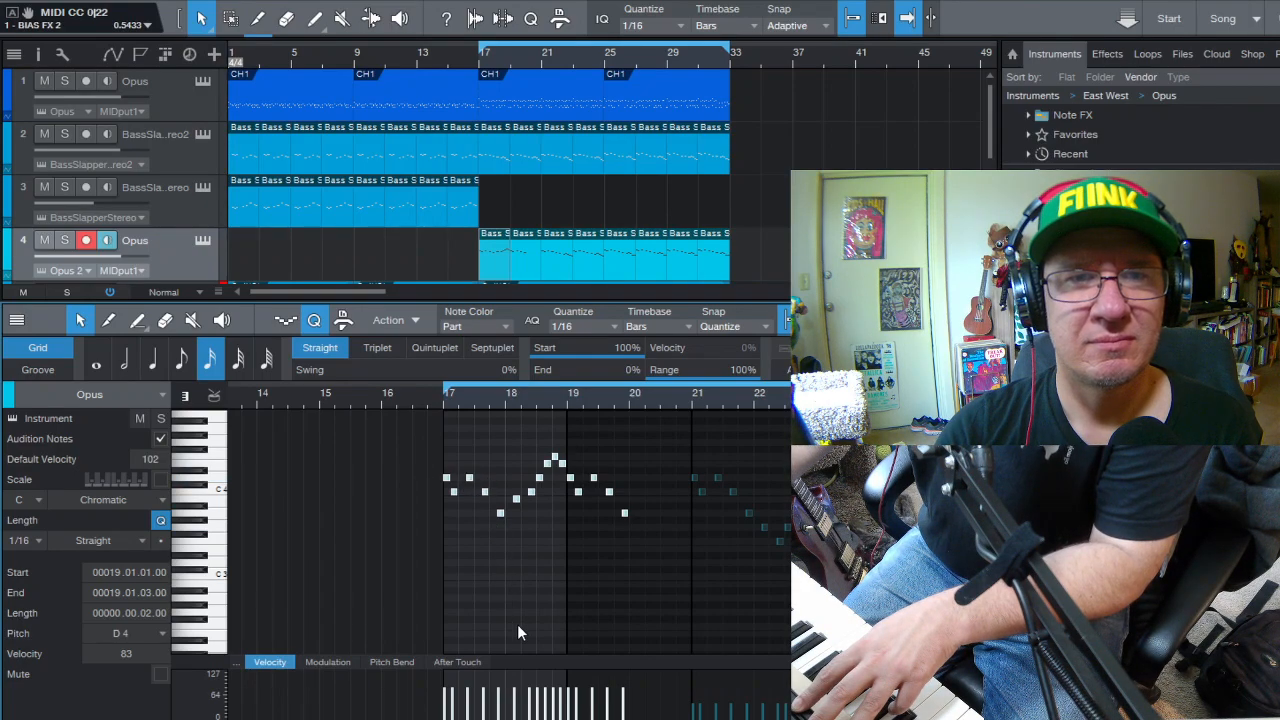
# - Try the selected Opus phrase an octave lower and return it to the original octave
pyautogui.hotkey('shift', 'Down')
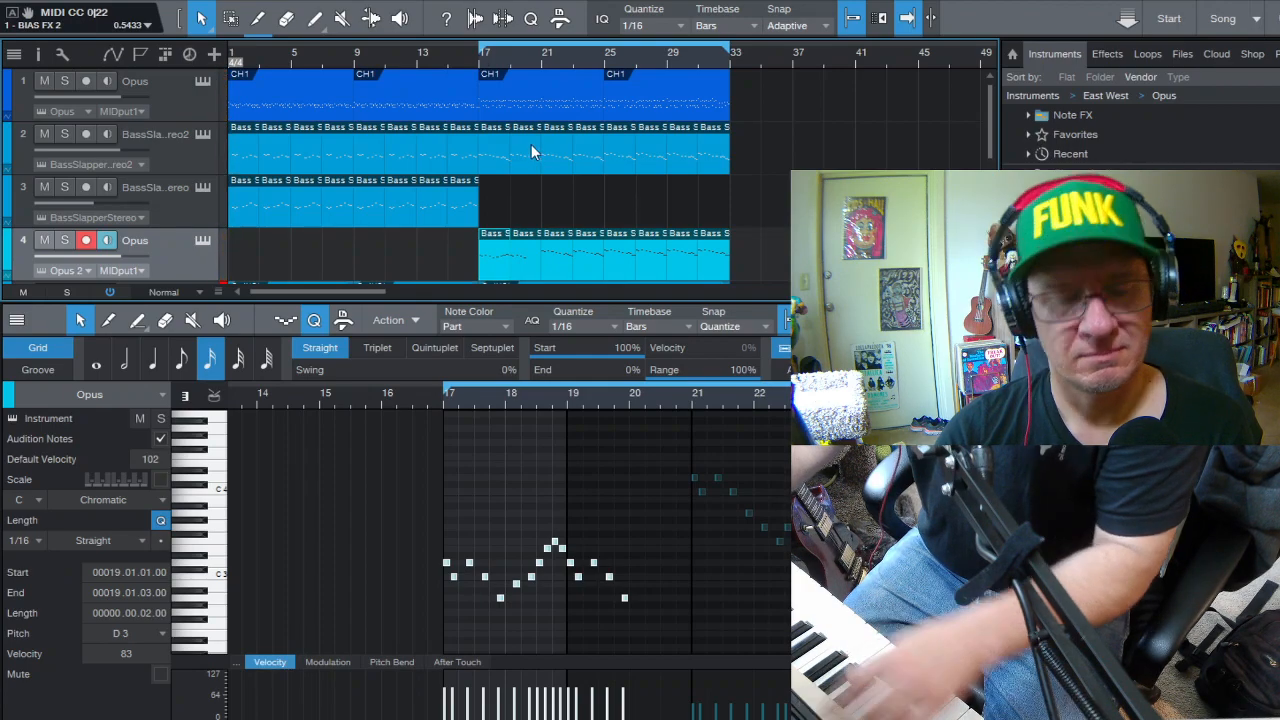
pyautogui.hotkey('shift', 'Up')
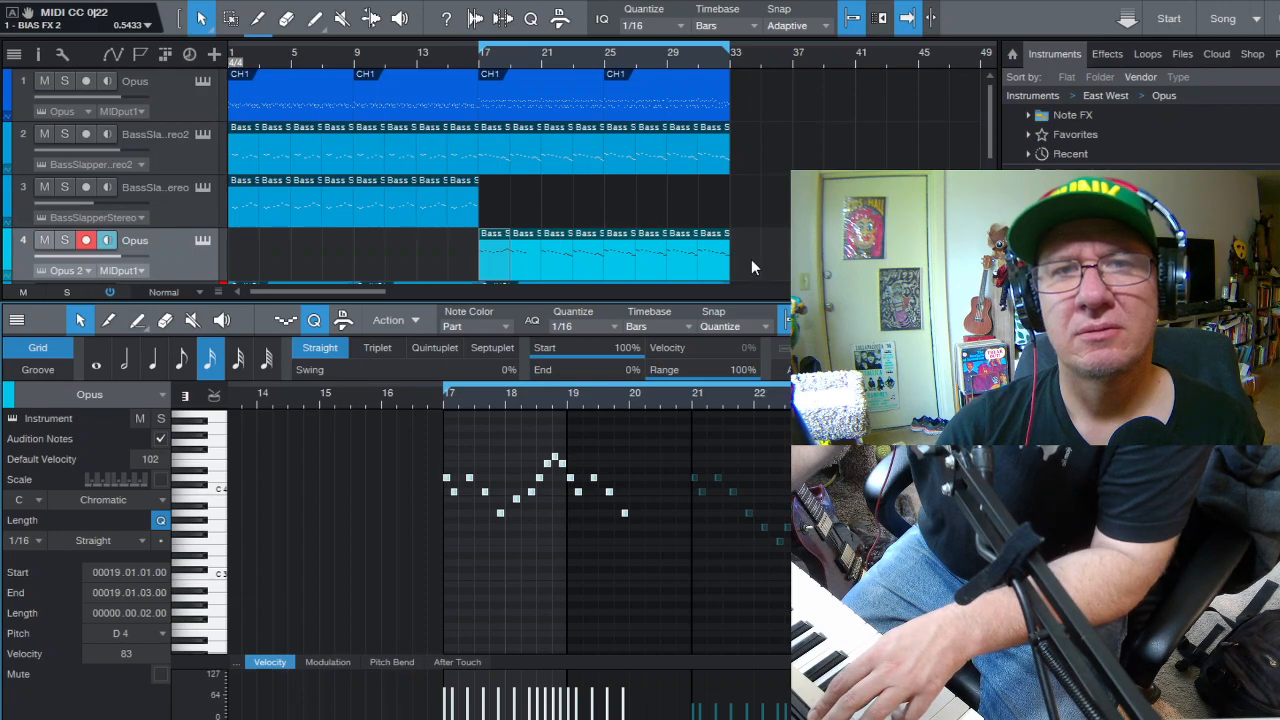
# - Delete the second Opus track's clips in bars 21–33, keeping only the first two clips
pyautogui.keyDown('shift'); pyautogui.doubleClick(563, 257); pyautogui.keyUp('shift')
pyautogui.press('Delete')
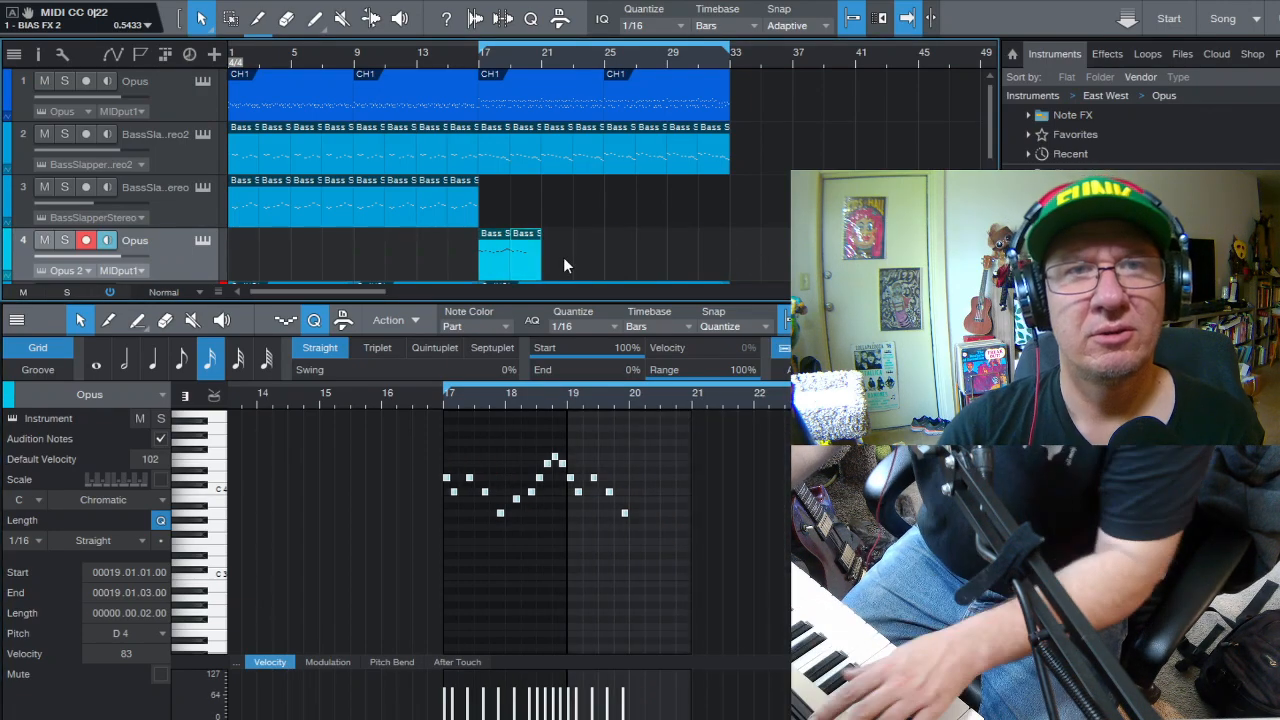
# - Duplicate the two second-track Opus clips onto bars 21–25 and lengthen the spaced notes in bars 17–18 until each meets the next
pyautogui.click(505, 257)
pyautogui.press('d')
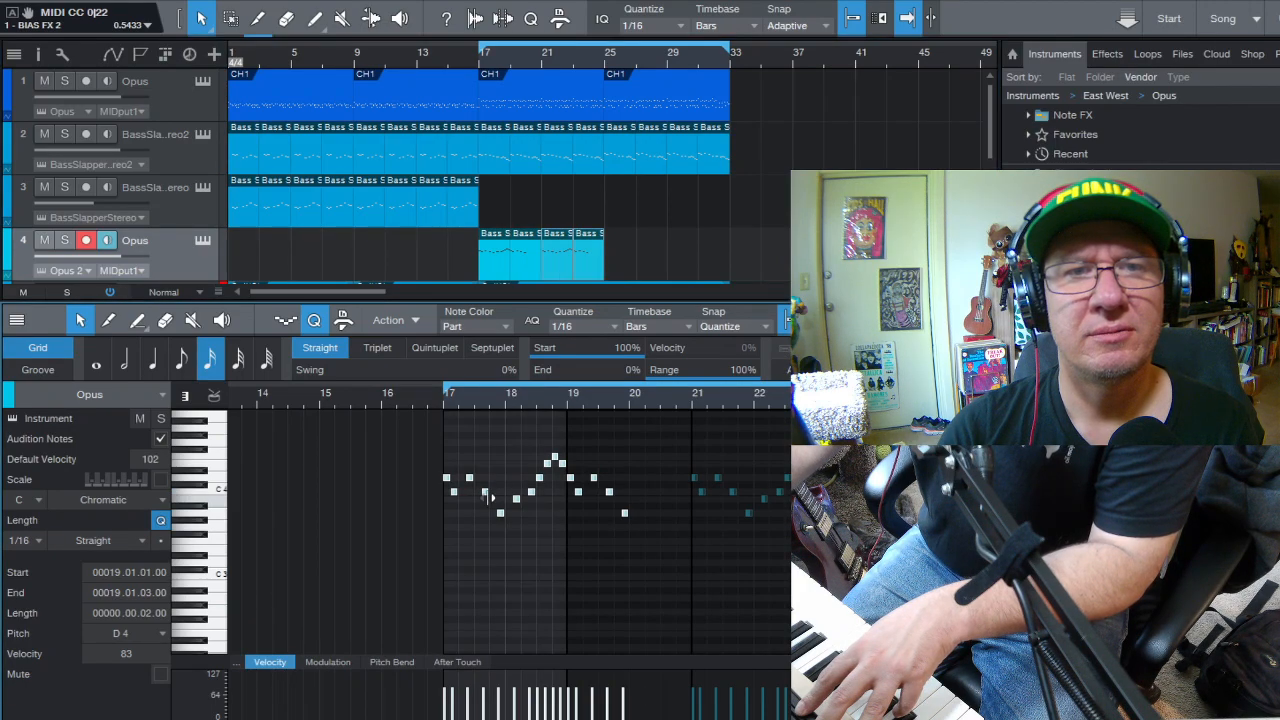
pyautogui.scroll(7, 480, 386)
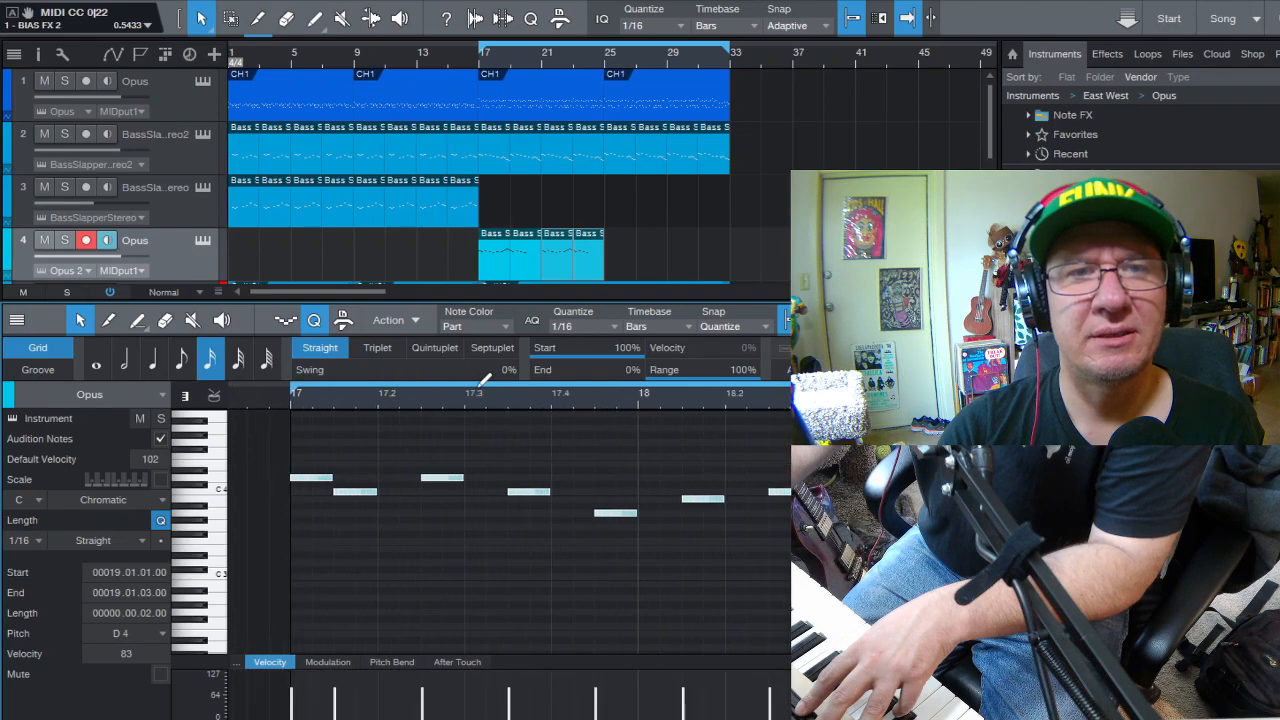
pyautogui.click(402, 512)
pyautogui.moveTo(376, 492); pyautogui.dragTo(425, 503)
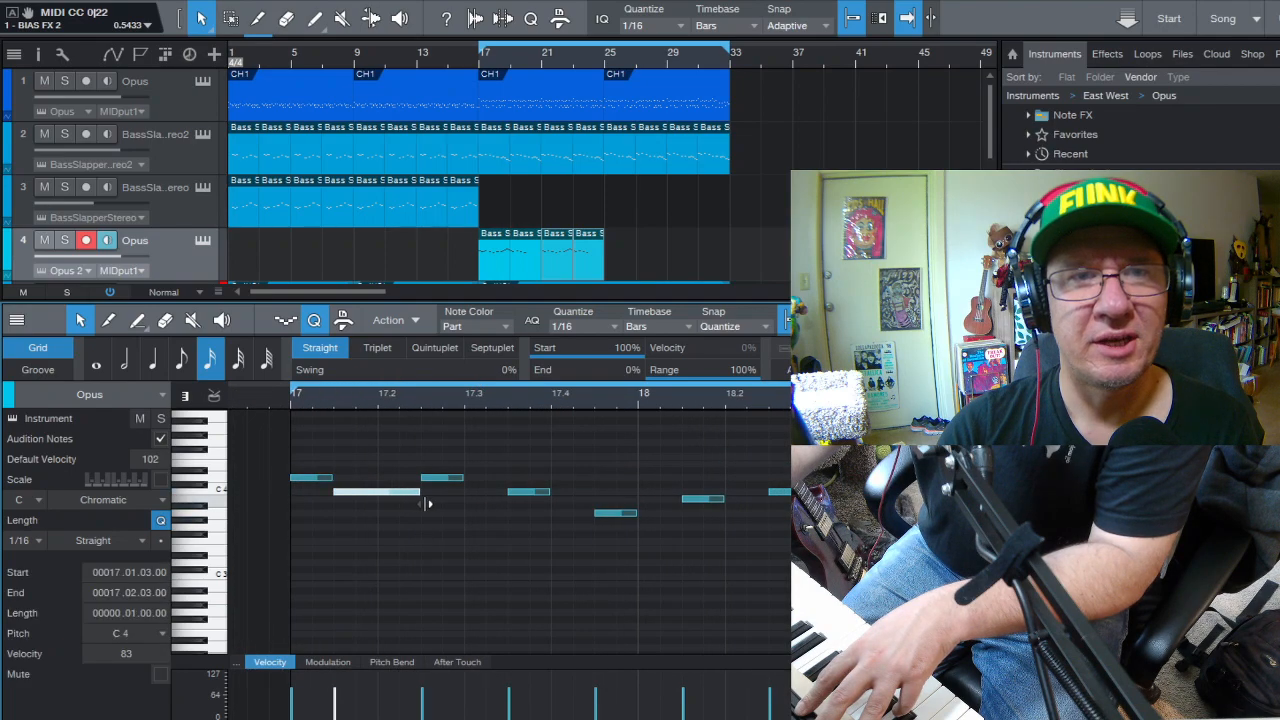
pyautogui.click(442, 437)
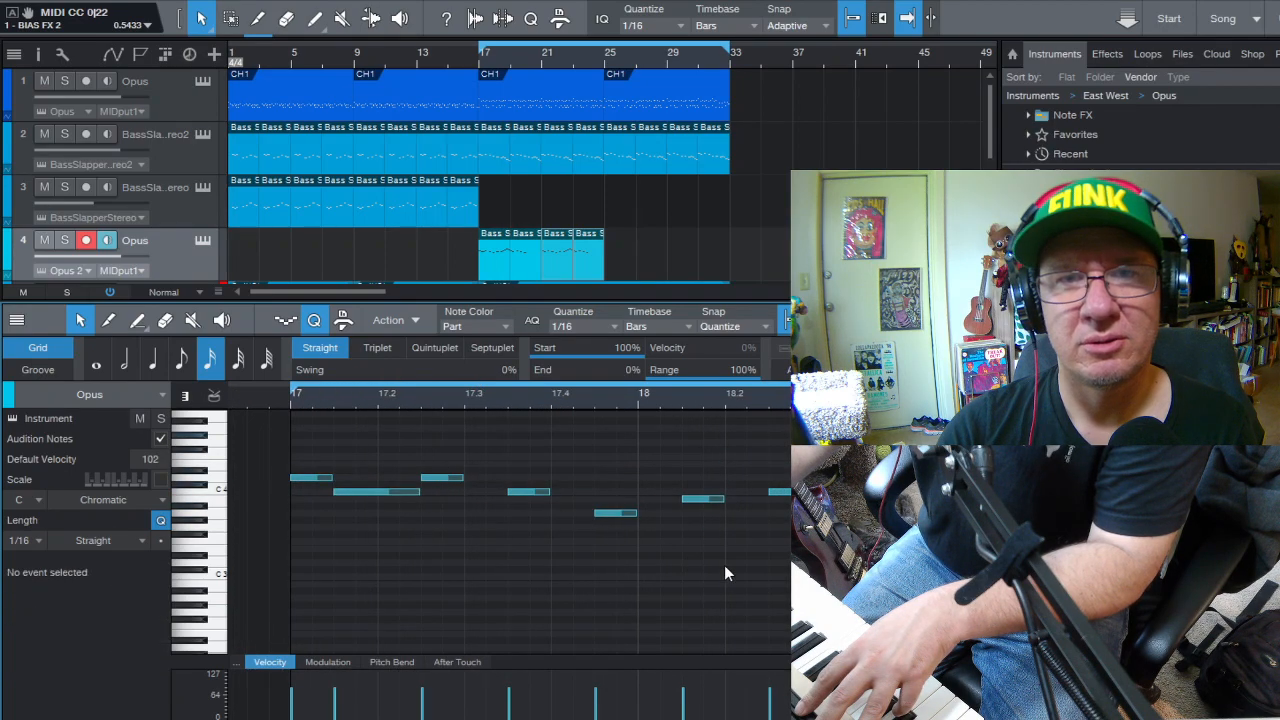
pyautogui.moveTo(725, 566); pyautogui.dragTo(724, 566)
pyautogui.moveTo(729, 500); pyautogui.dragTo(768, 500)
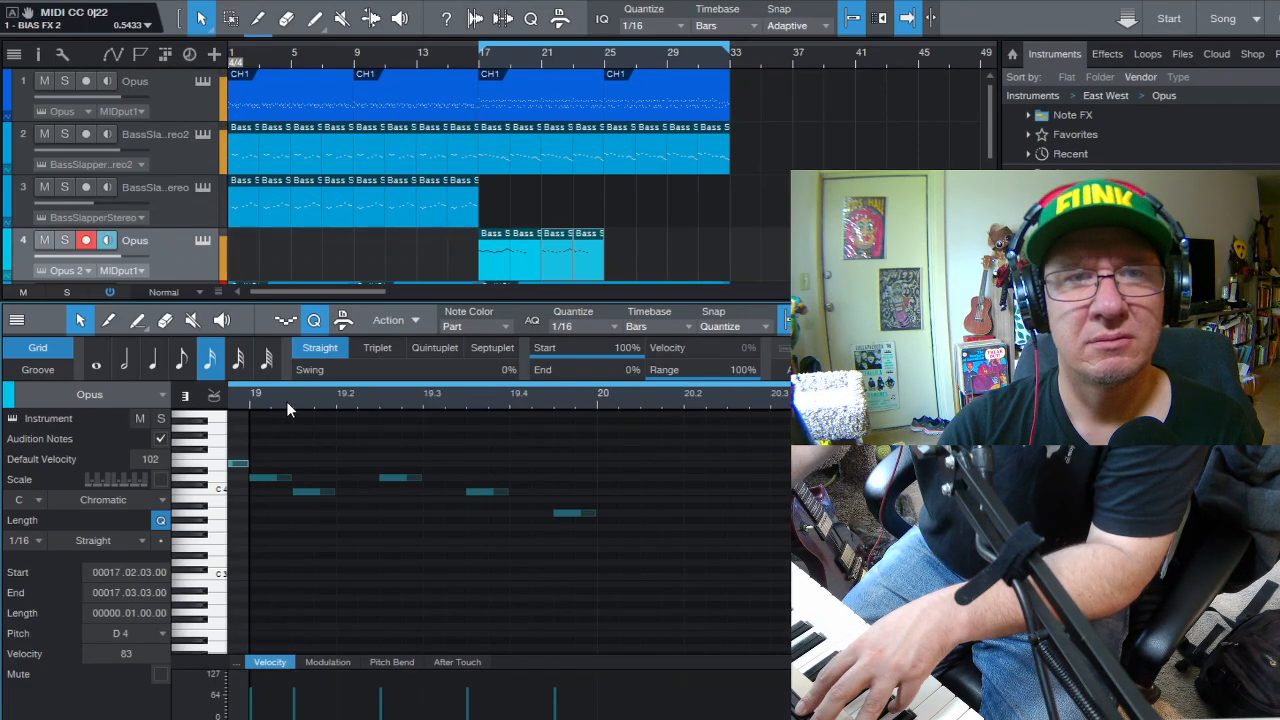
# - Lengthen the bar 19 notes on C4, D4 and C4 to one beat each so they meet the following notes
pyautogui.moveTo(334, 491); pyautogui.dragTo(464, 485)
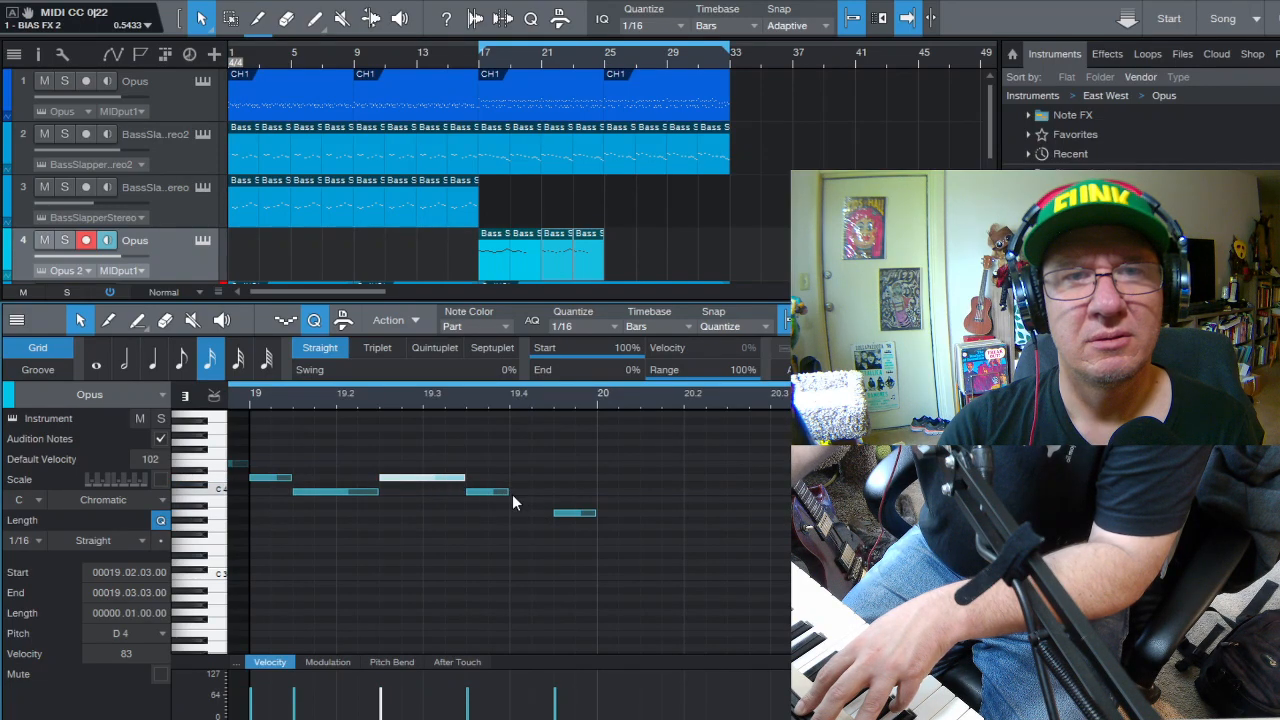
pyautogui.moveTo(505, 490); pyautogui.dragTo(552, 494)
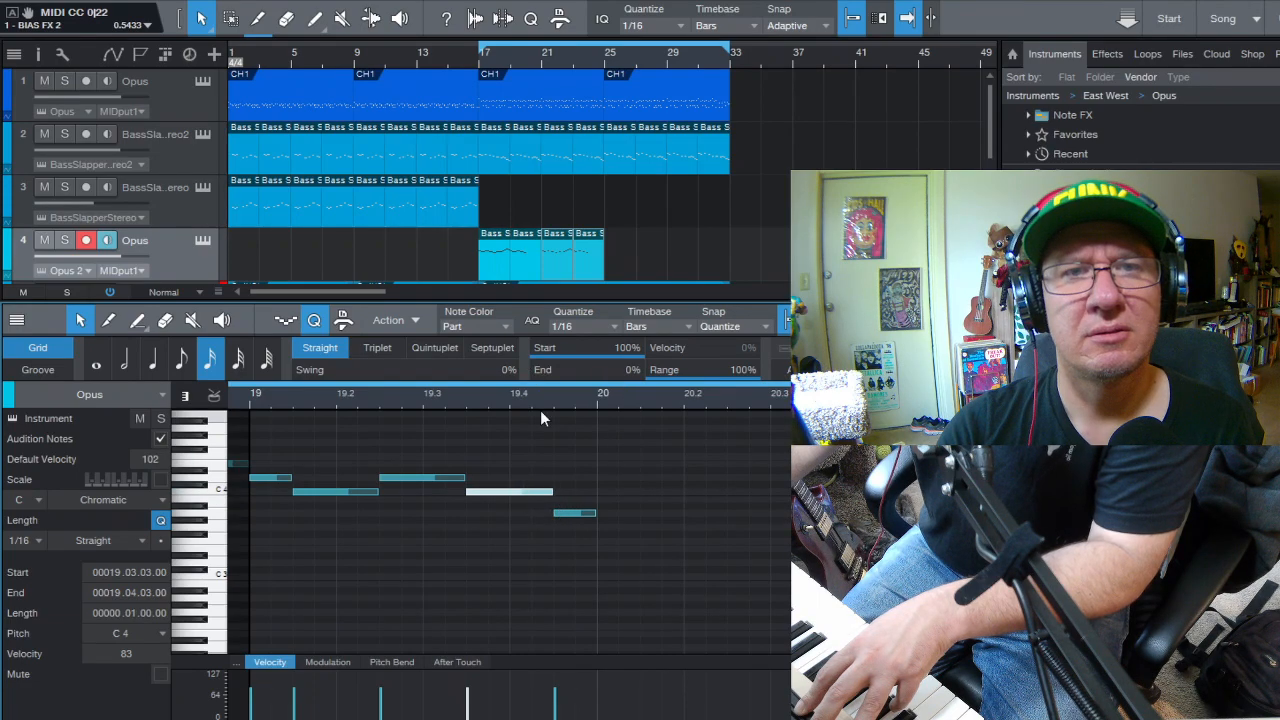
pyautogui.scroll(-5, 541, 408)
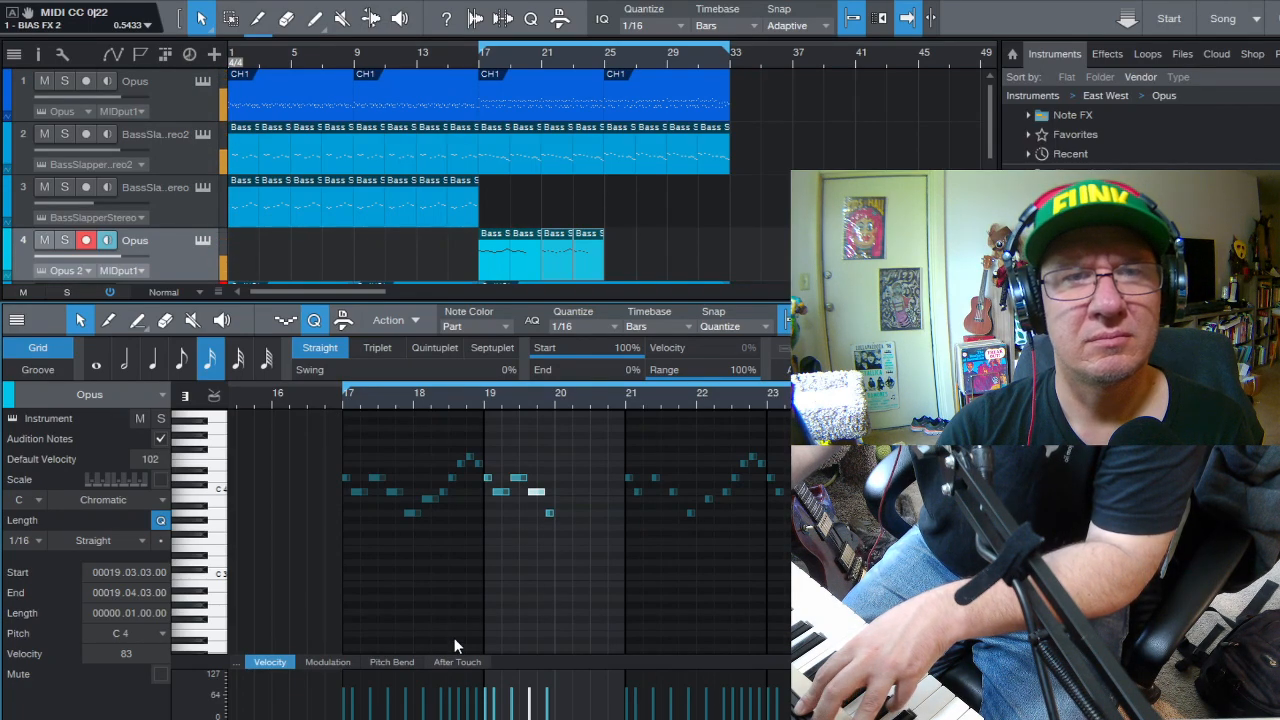
pyautogui.click(303, 445)
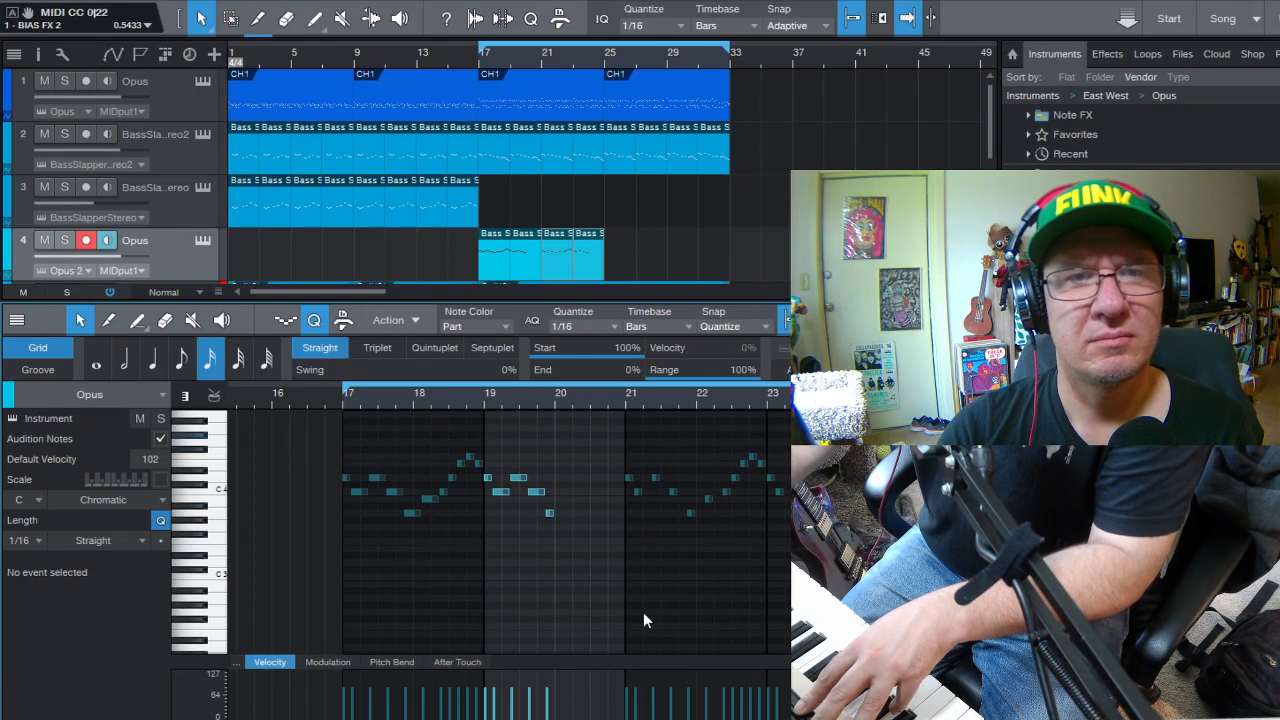
# - Copy all notes of the Opus phrase in bars 17–19 as a harmony line four semitones lower and play it
pyautogui.hotkey('ctrl', 'a')
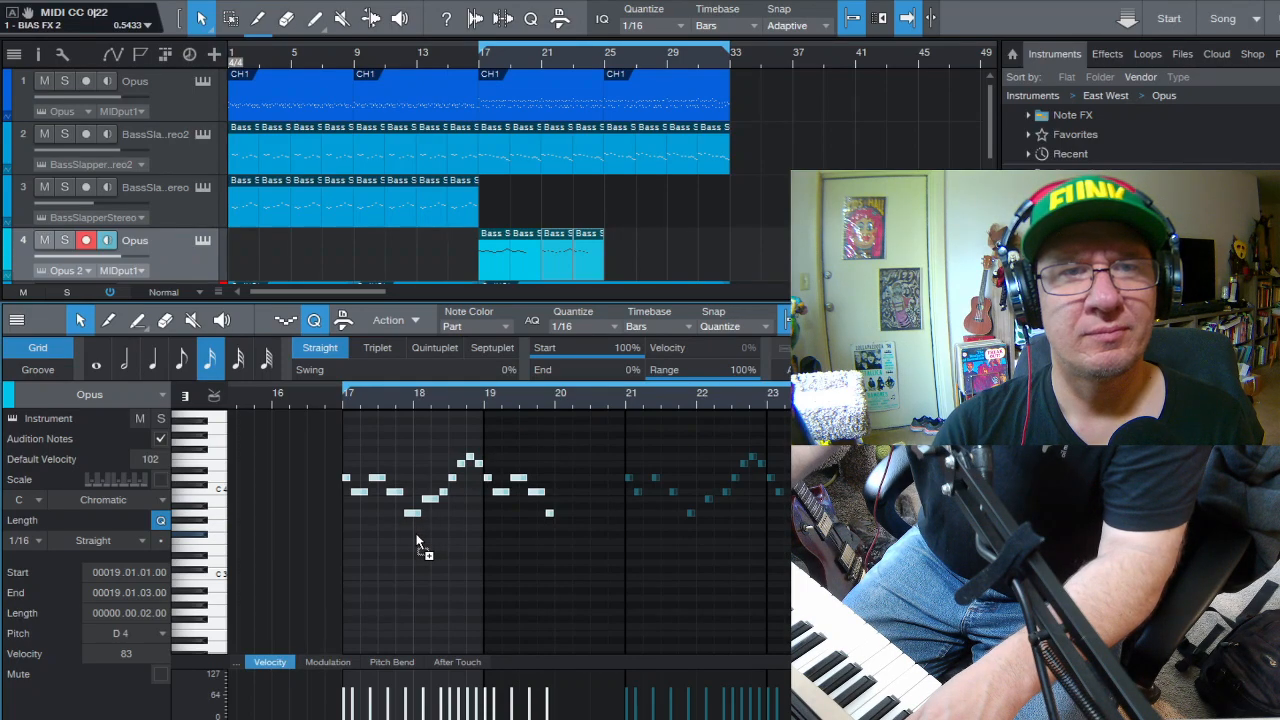
pyautogui.moveTo(416, 536); pyautogui.dragTo(416, 536)
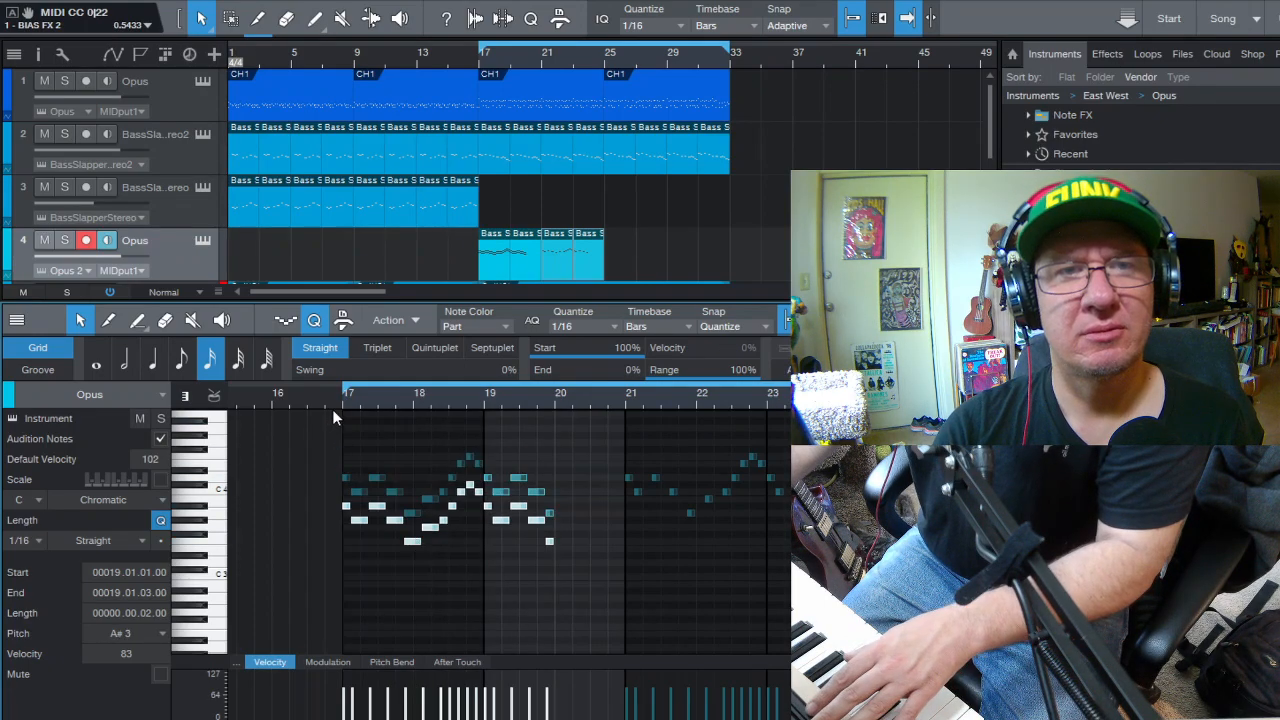
pyautogui.press('space')
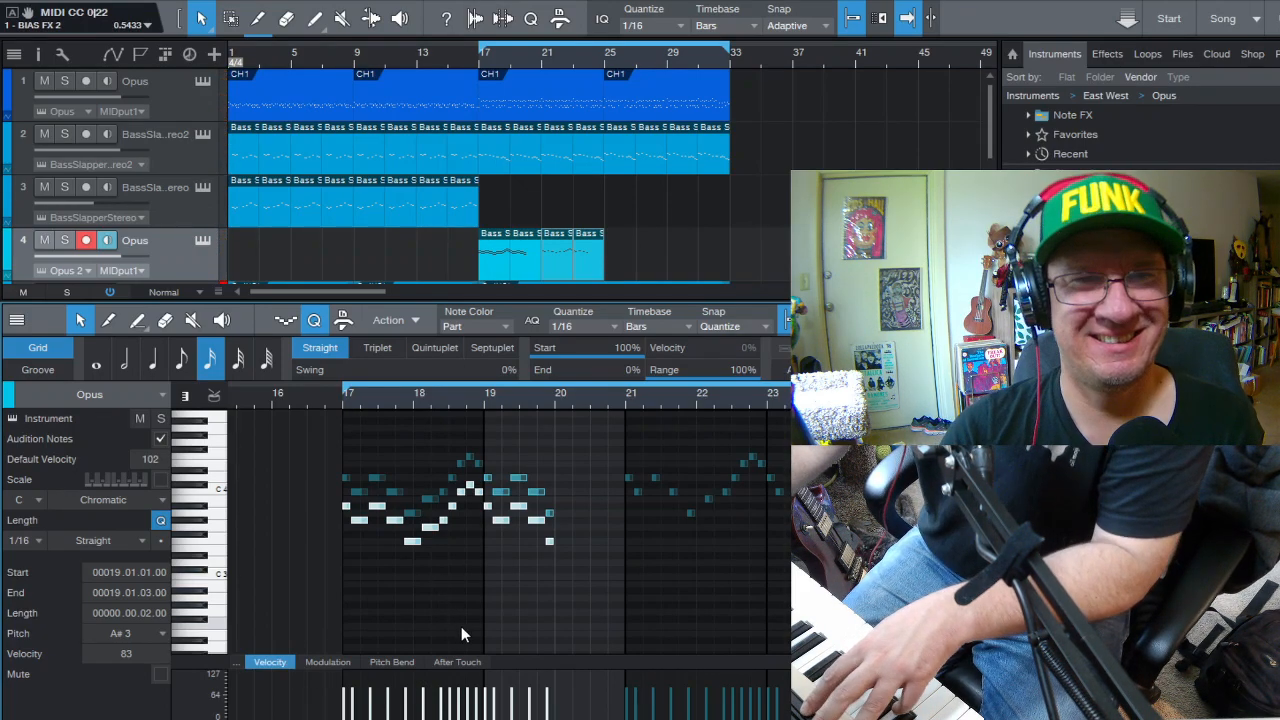
# - Try the harmony line a semitone higher, drop it four semitones so its first note is G3, and play it
pyautogui.click(416, 545)
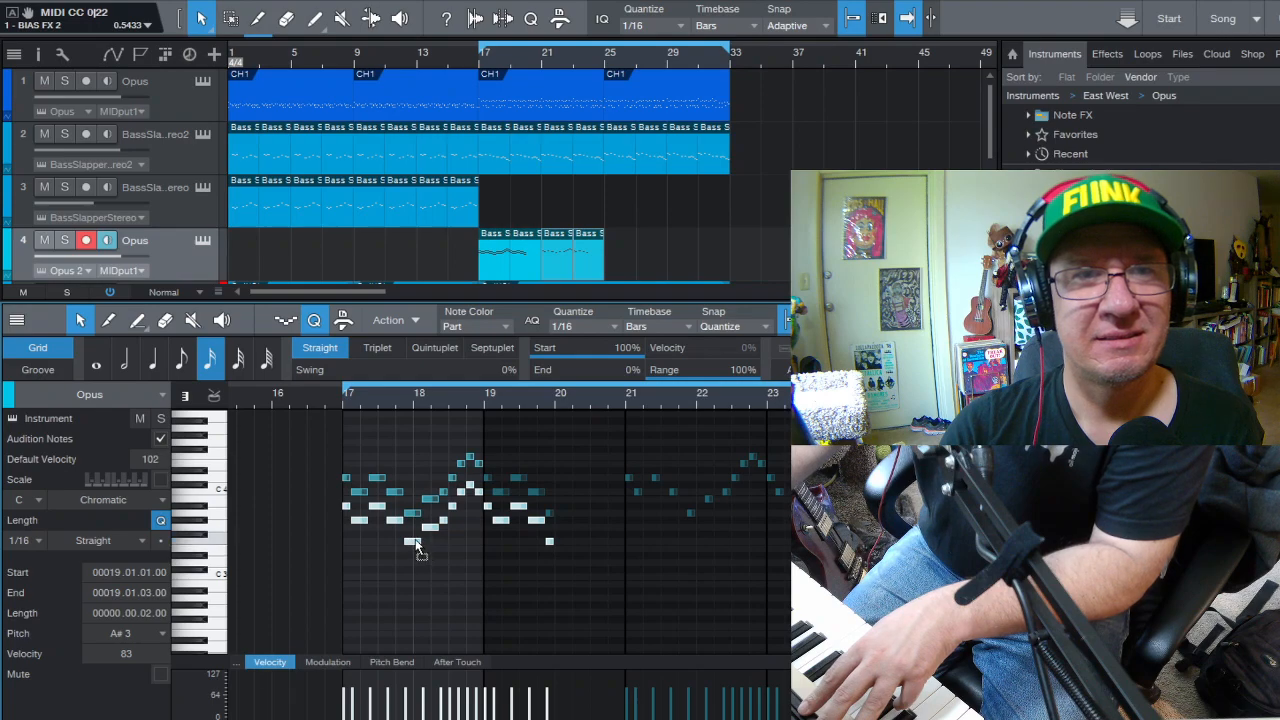
pyautogui.moveTo(414, 540); pyautogui.dragTo(413, 533)
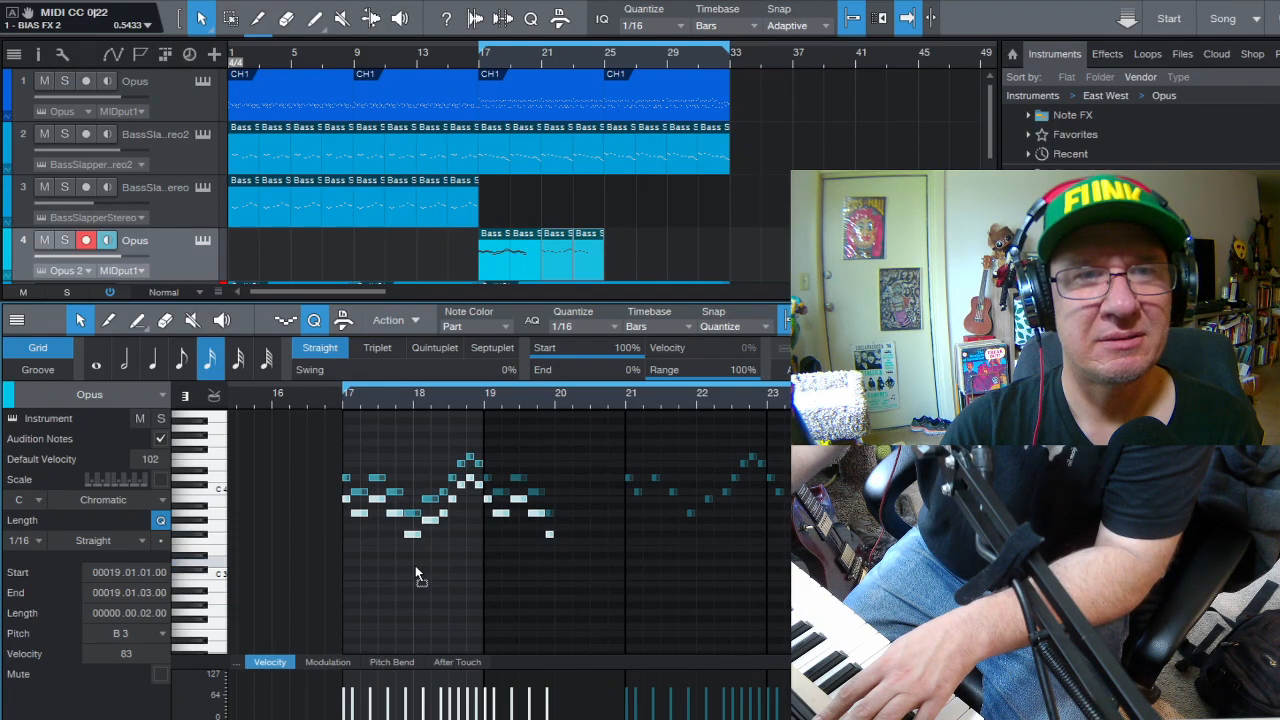
pyautogui.press('Down')
pyautogui.press('Down')
pyautogui.press('Down')
pyautogui.press('Down')
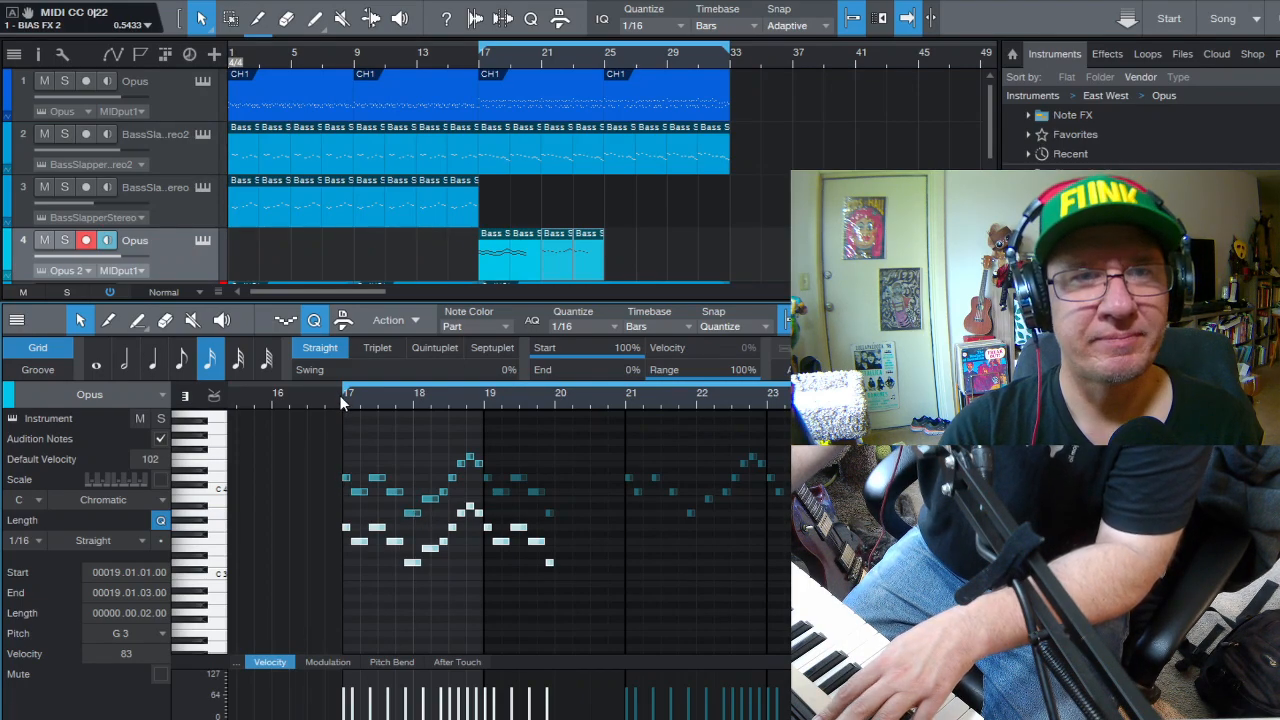
pyautogui.press('space')
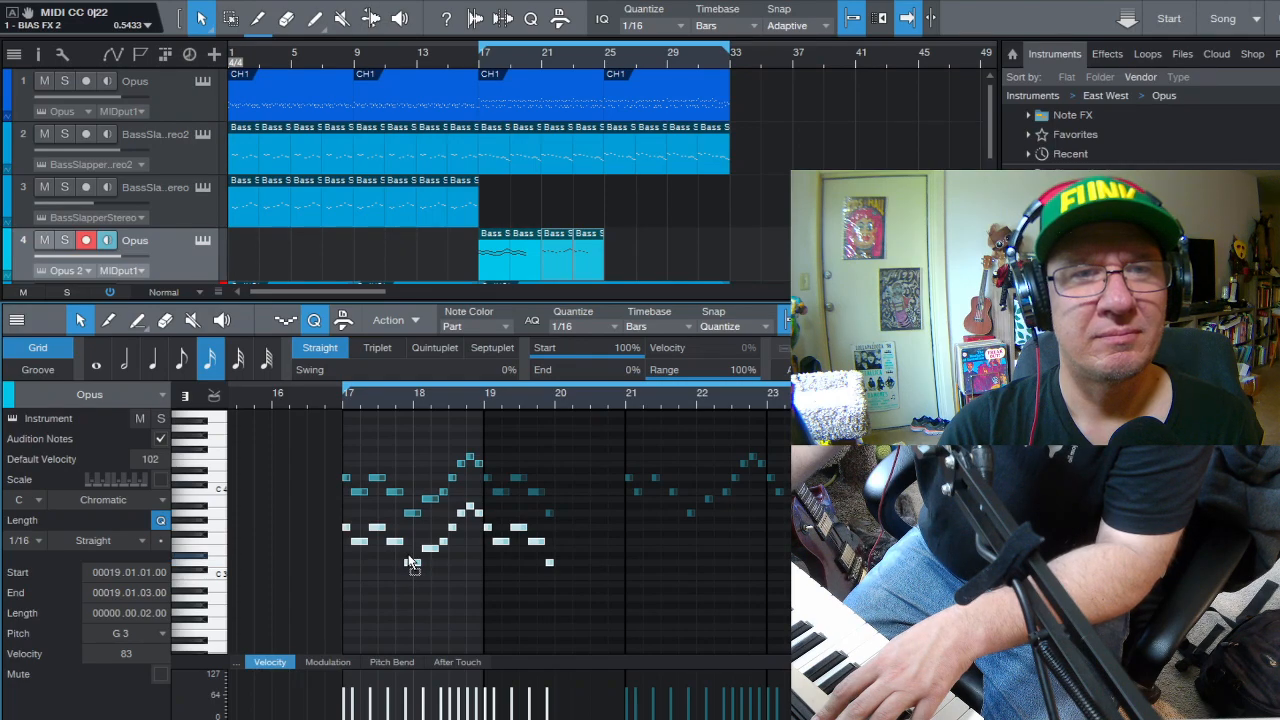
# - Raise the harmony line by two semitones so its first note is A3, and play the phrase from bar 17
pyautogui.moveTo(413, 565); pyautogui.dragTo(413, 558)
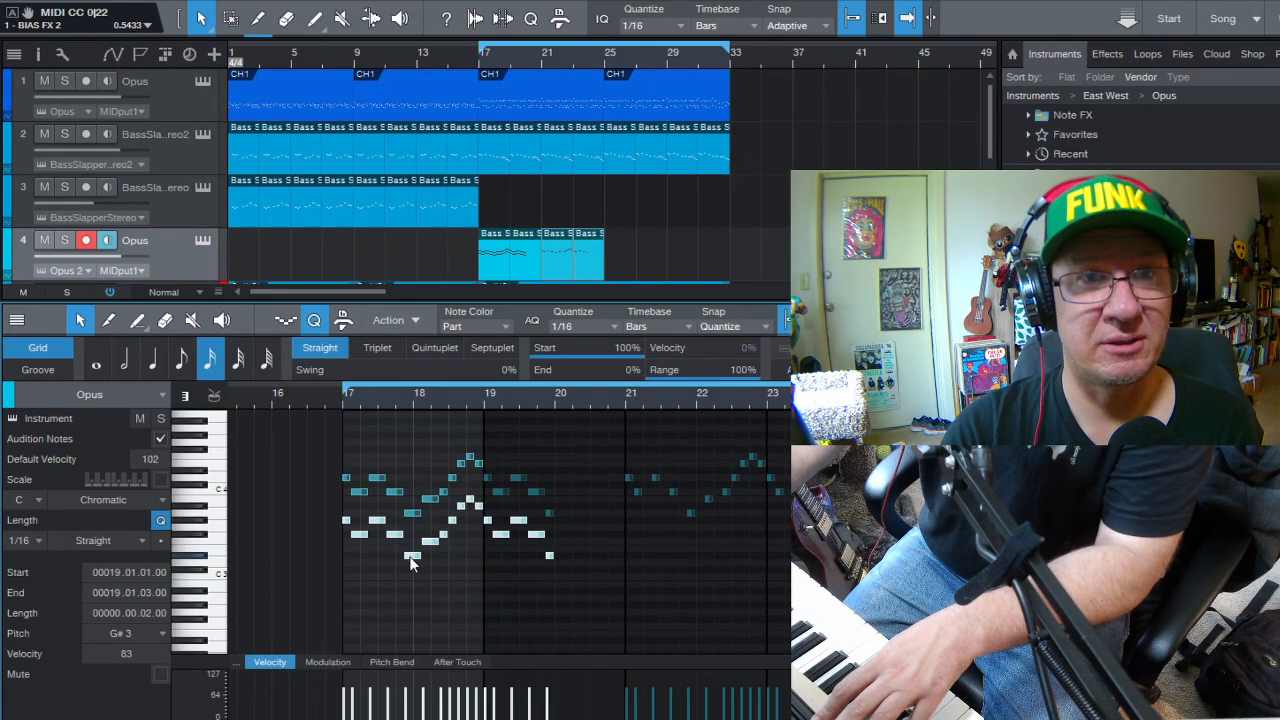
pyautogui.moveTo(409, 555); pyautogui.dragTo(409, 548)
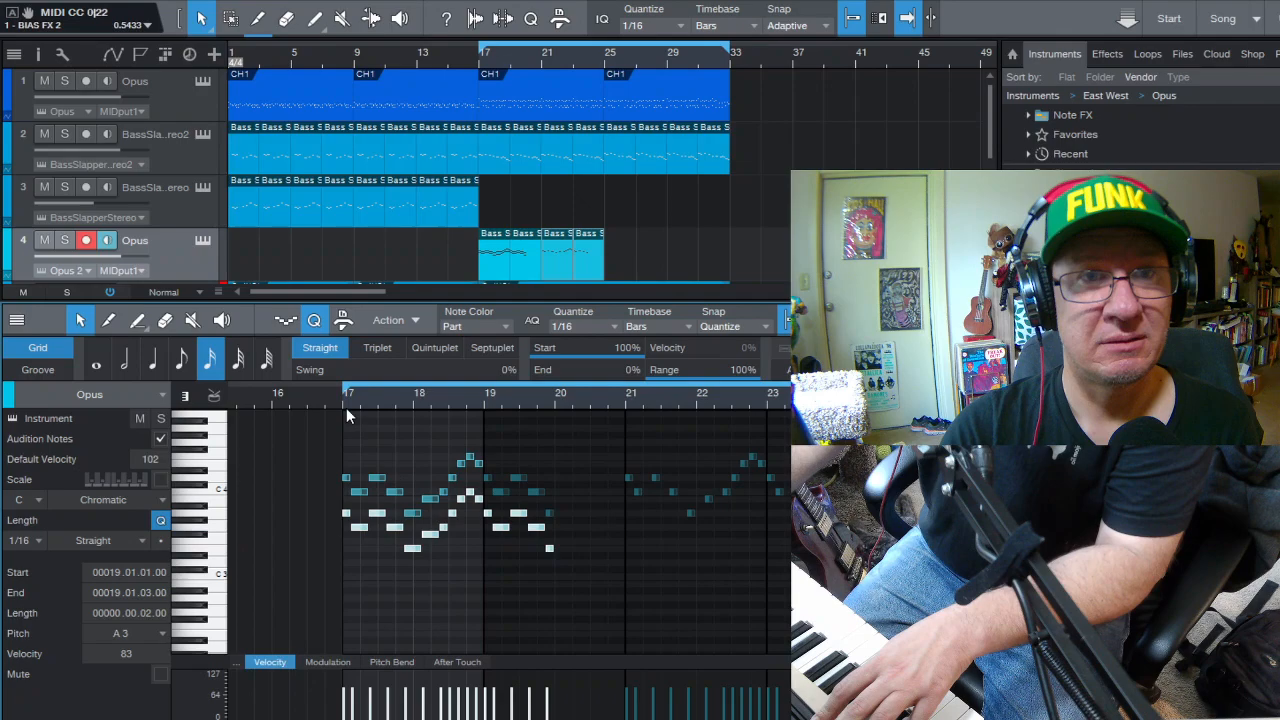
pyautogui.doubleClick(342, 395)
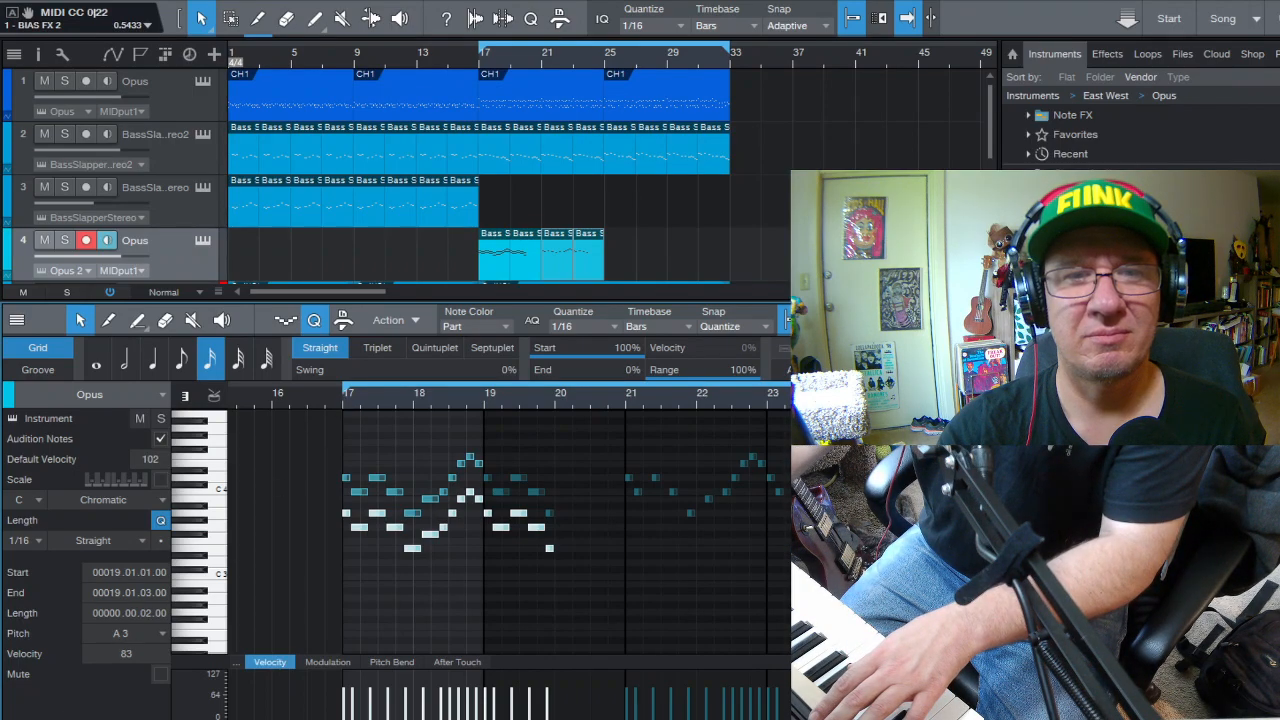
pyautogui.press('space')
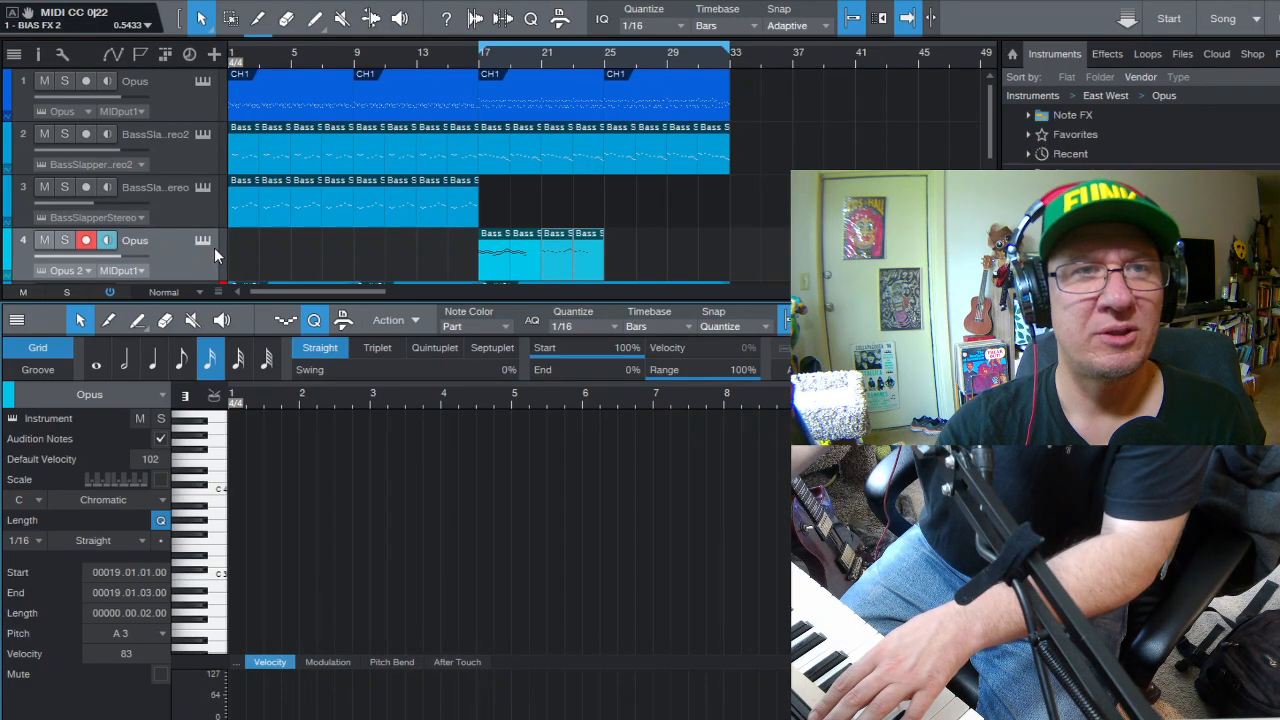
# - Mute the second Opus track and play the arrangement without it
pyautogui.click(45, 241)
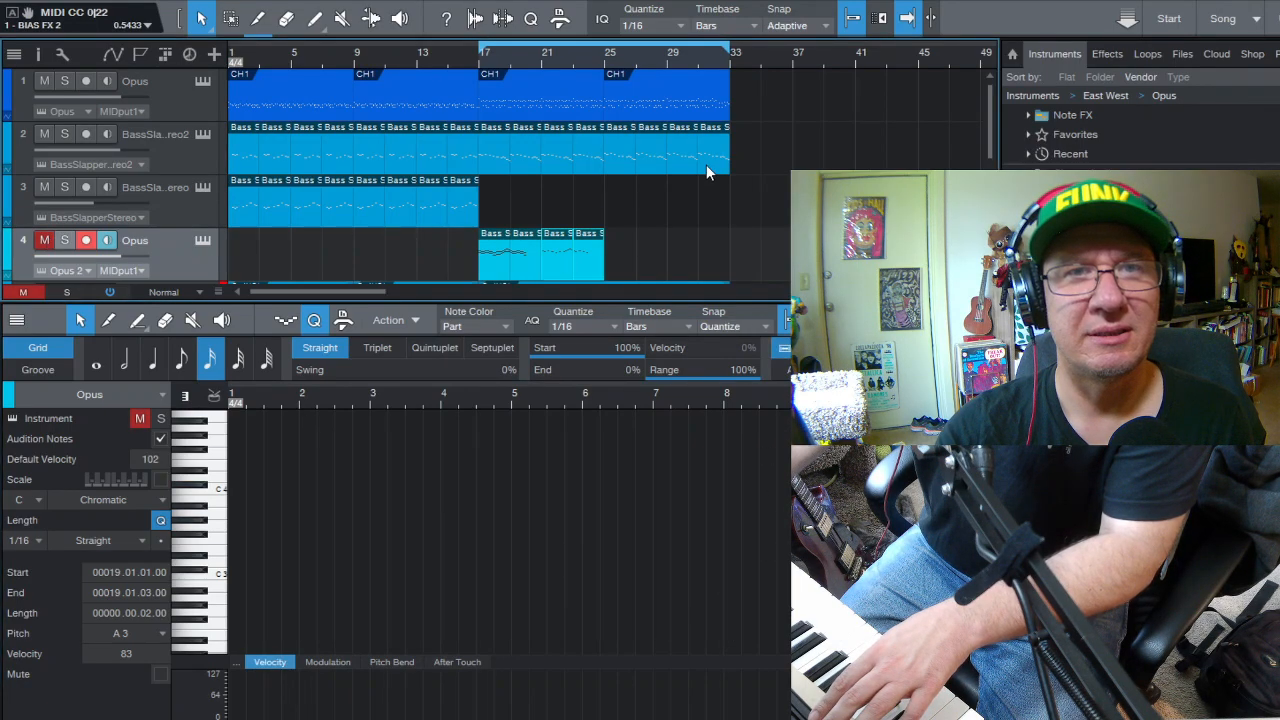
pyautogui.scroll(-3, 706, 164)
pyautogui.scroll(3, 703, 173)
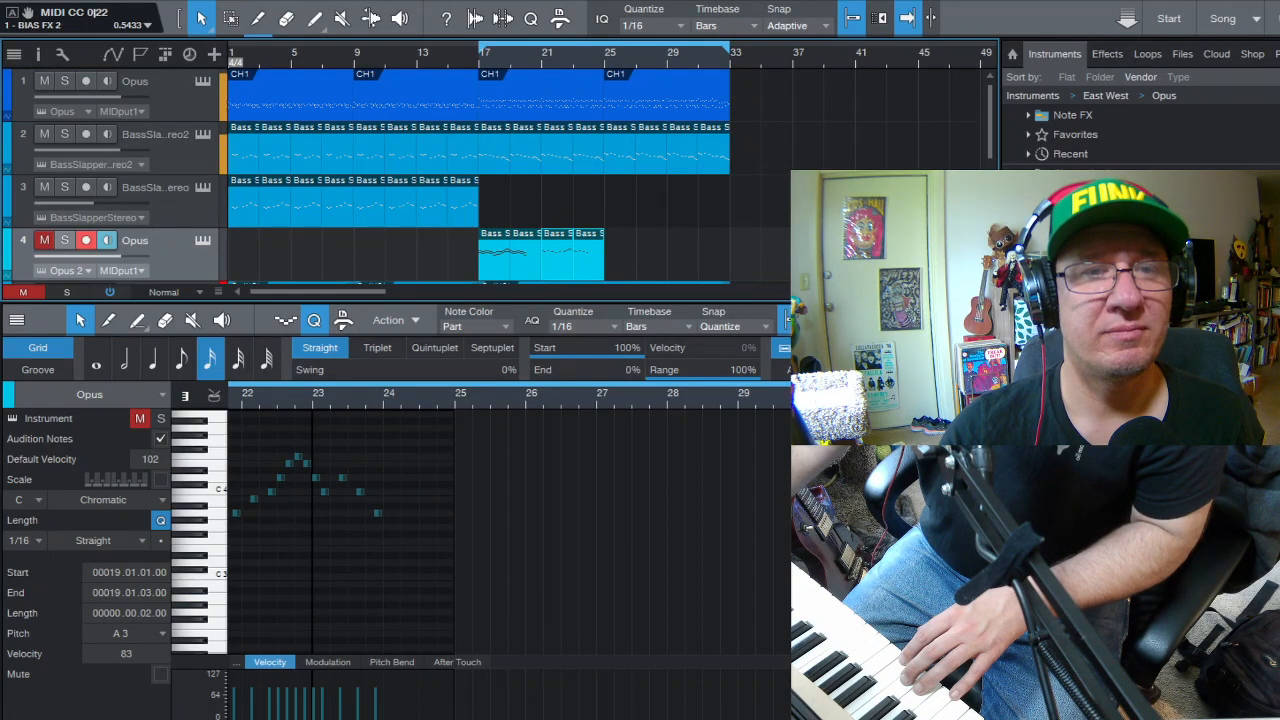
pyautogui.press('space')
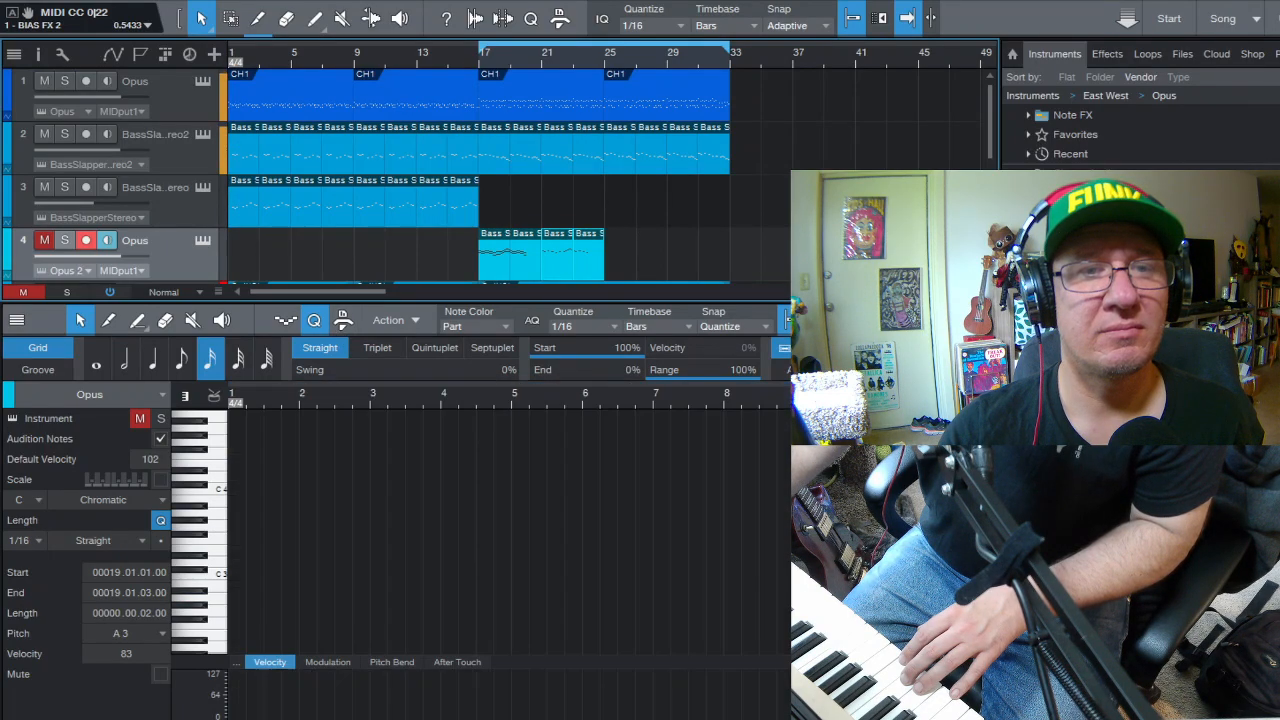
# - Unmute the second Opus track and remove all its clips from bars 17–25
pyautogui.click(38, 240)
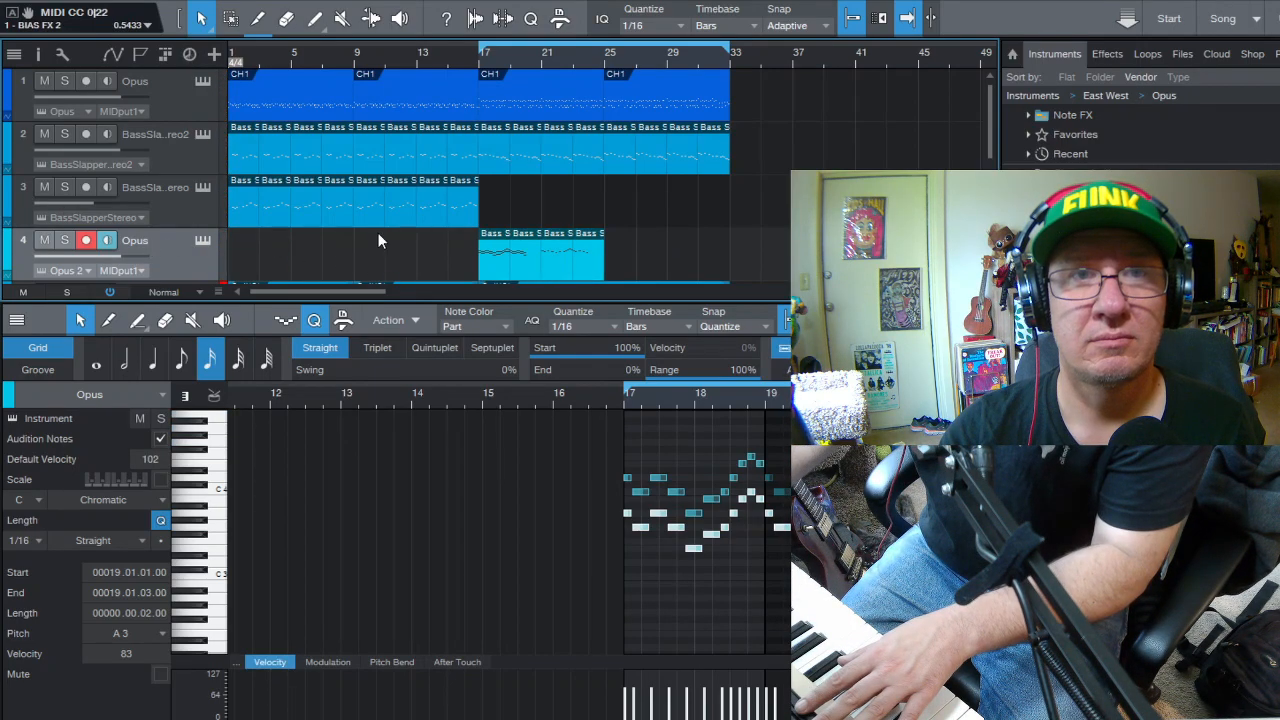
pyautogui.hotkey('ctrl', 'z')
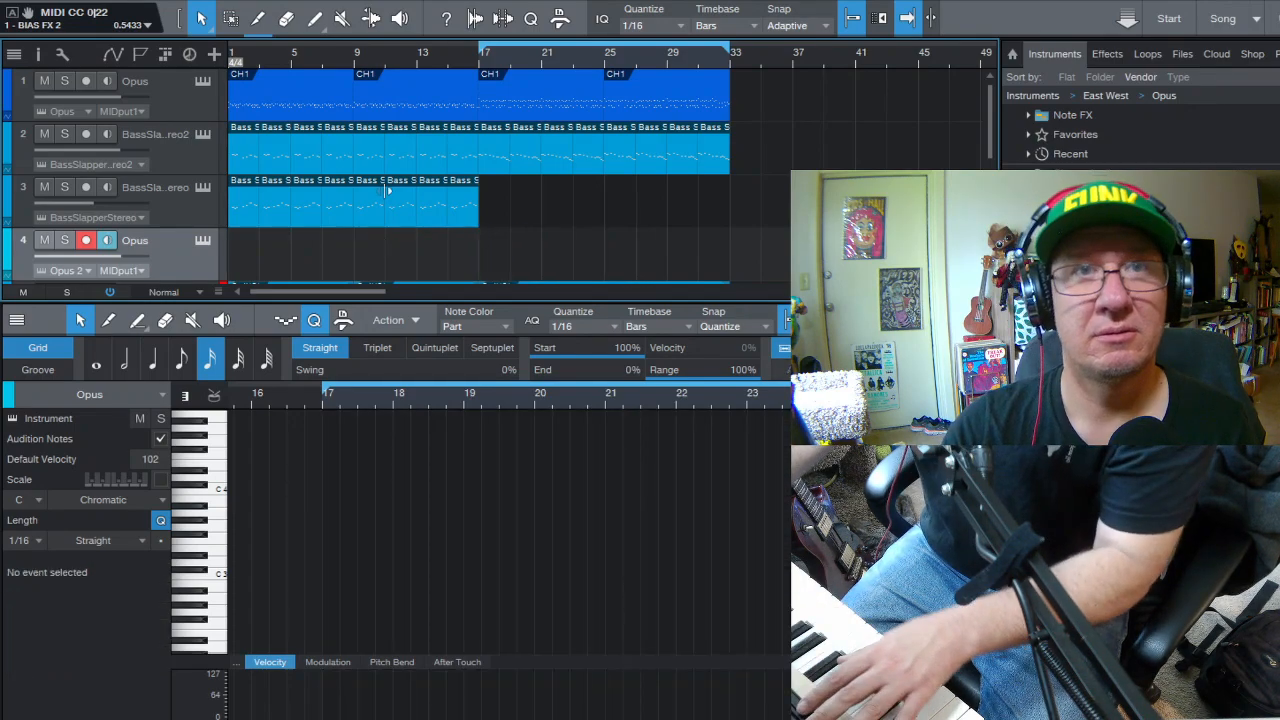
pyautogui.doubleClick(433, 50)
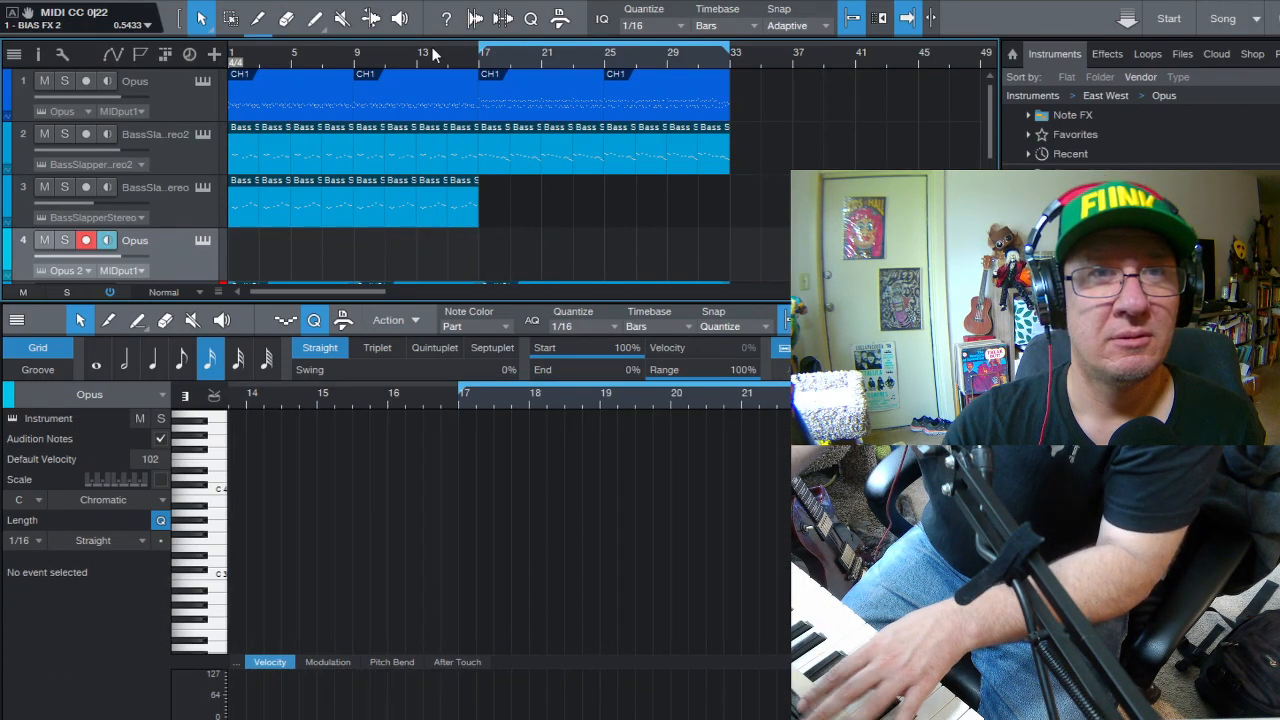